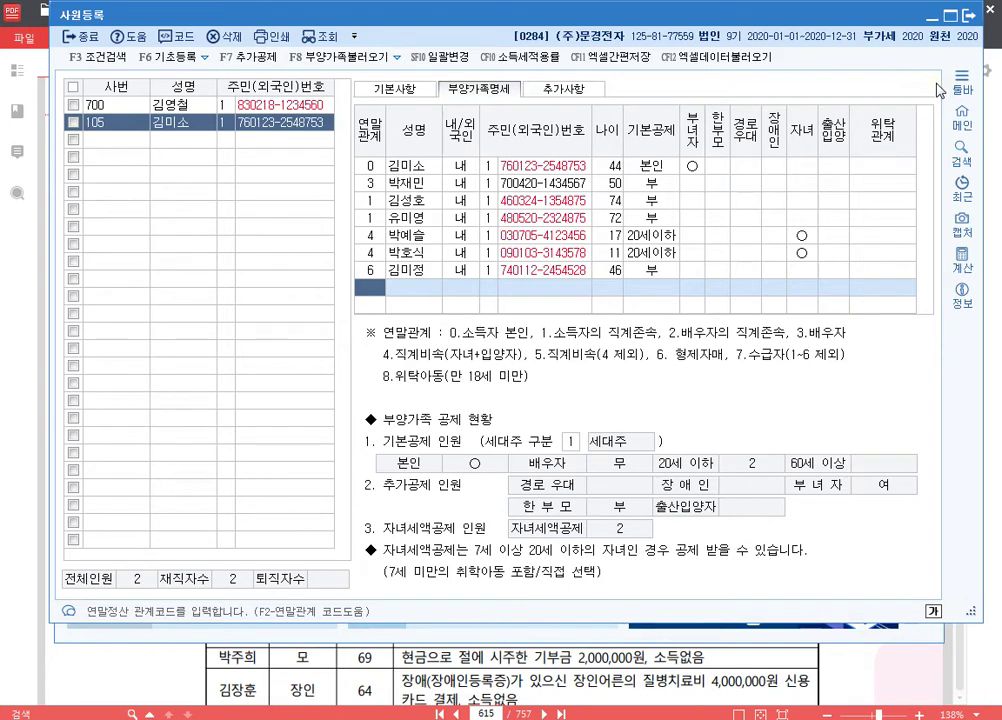
Close the employee registration window and change the working company to code 3005, (주)미래산업.
click(966, 15)
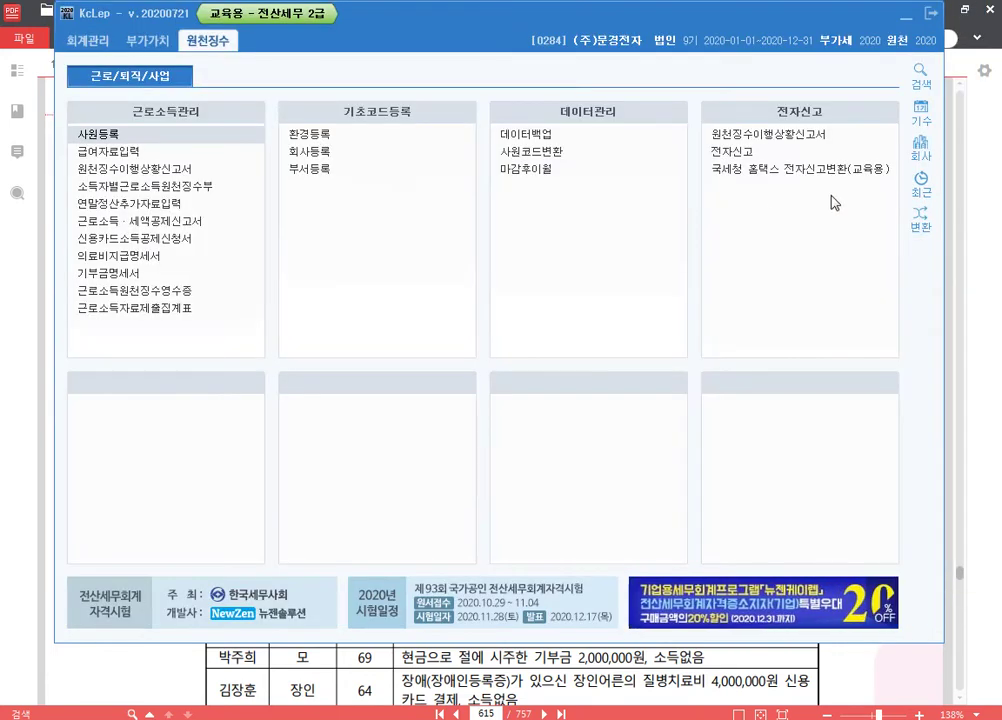
click(919, 148)
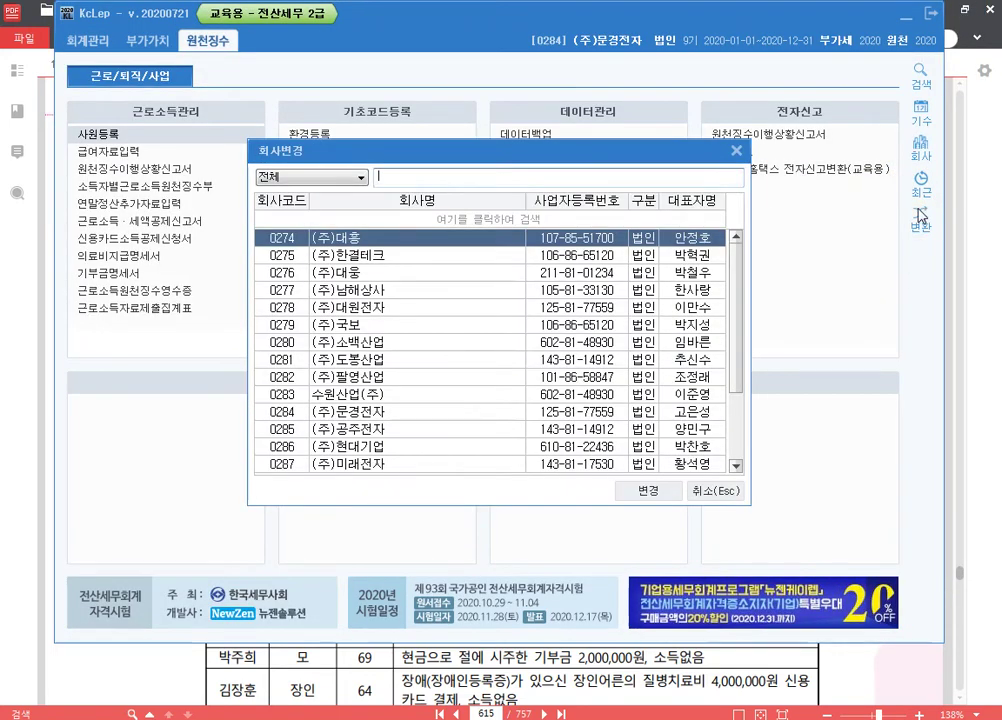
text(3005)
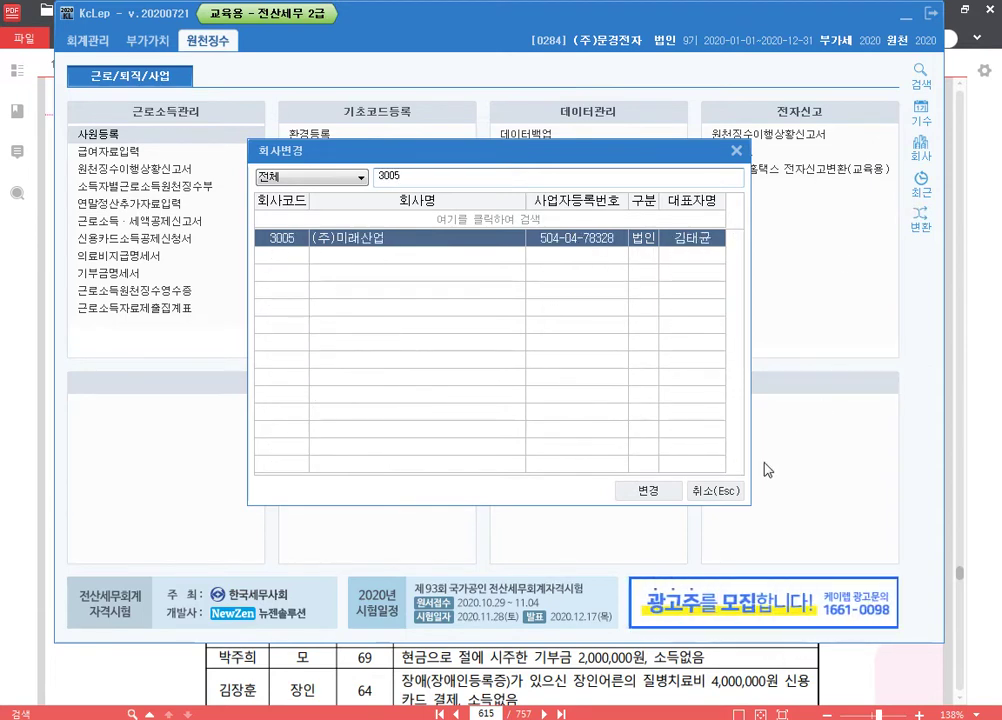
click(660, 492)
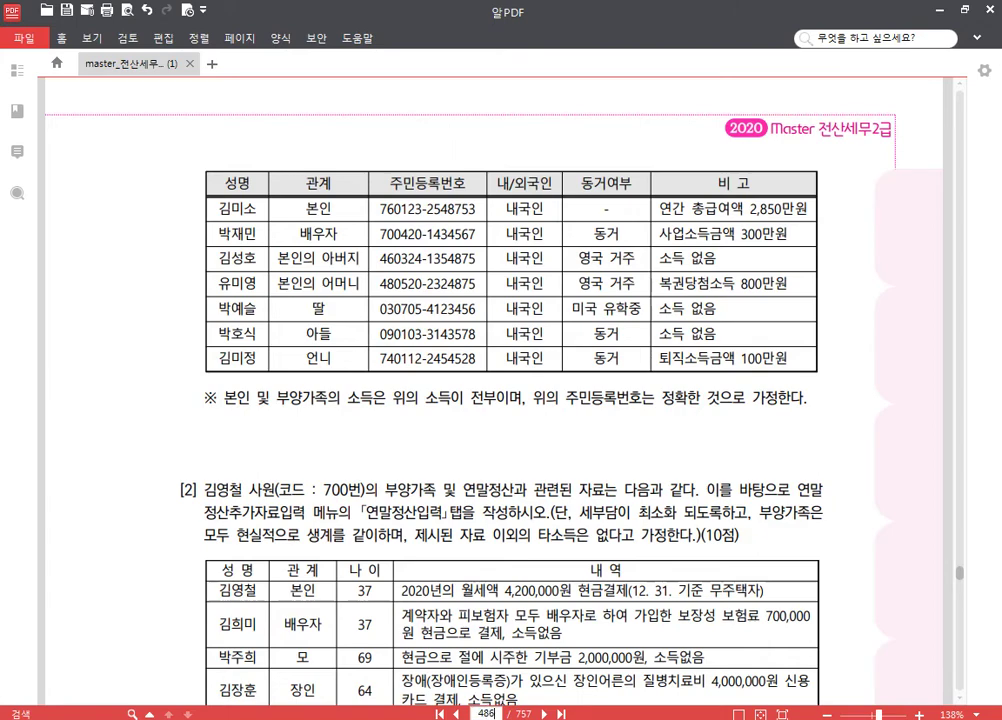
Switch to the textbook in 알PDF, go to page 486, and read the 급여자료입력 section and its payroll example.
key(Return)
scroll(430, 362, down, 2)
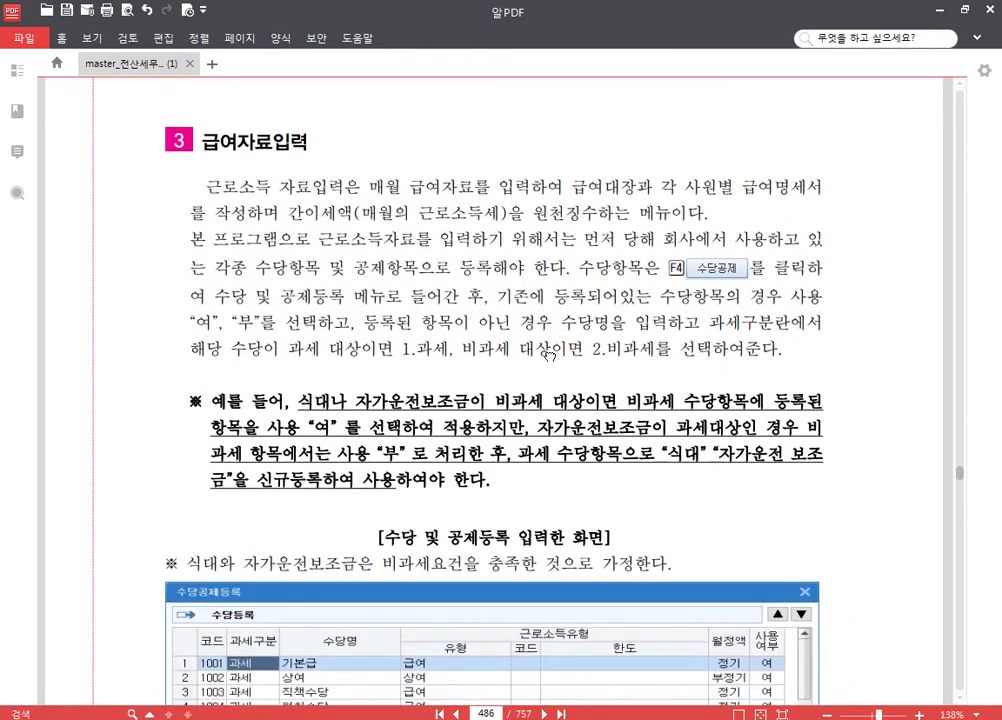
scroll(602, 452, down, 3)
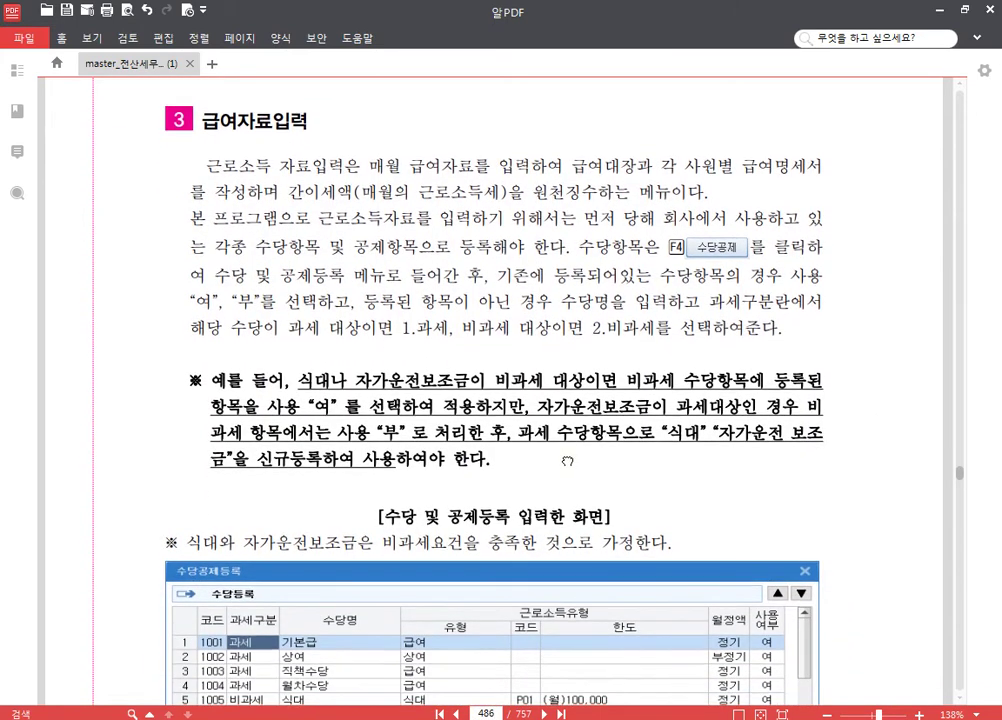
scroll(617, 467, down, 15)
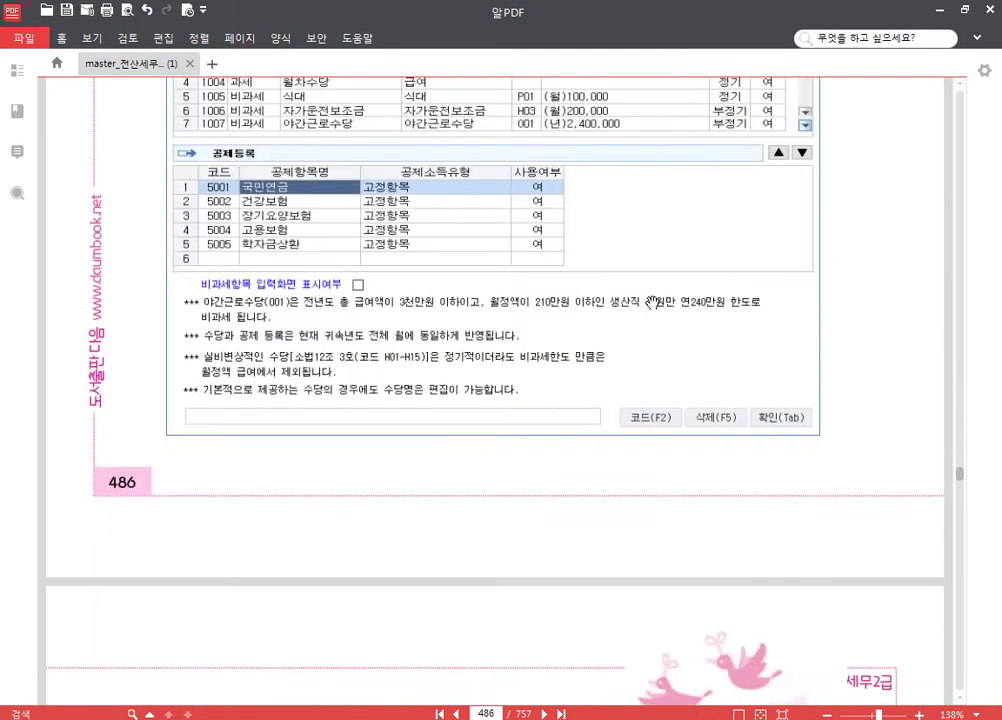
scroll(655, 392, down, 4)
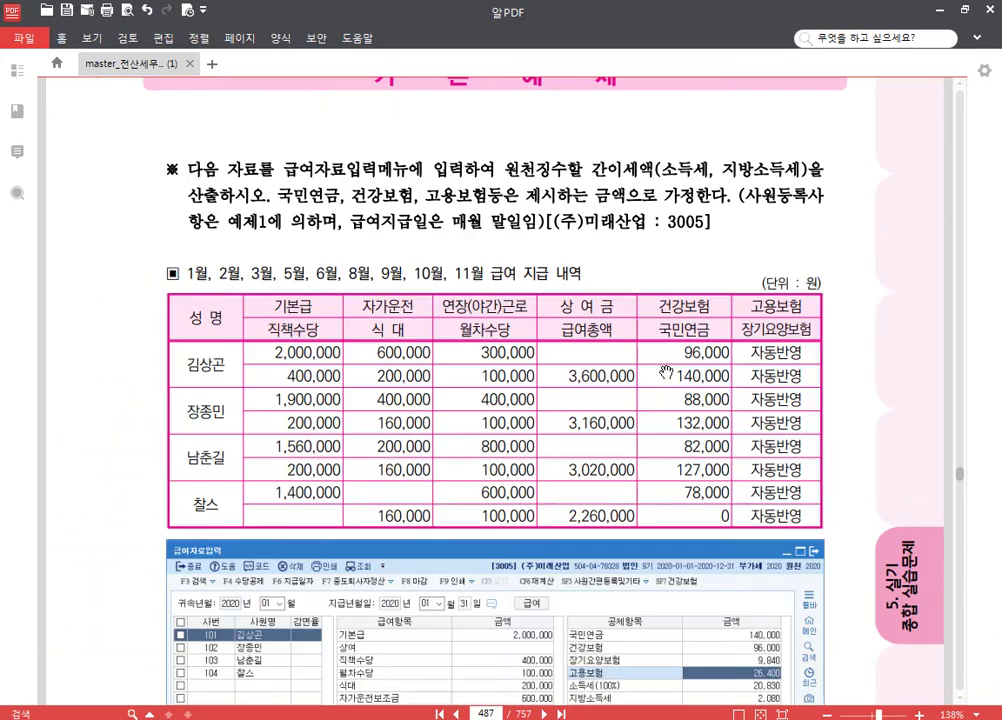
scroll(518, 432, down, 1)
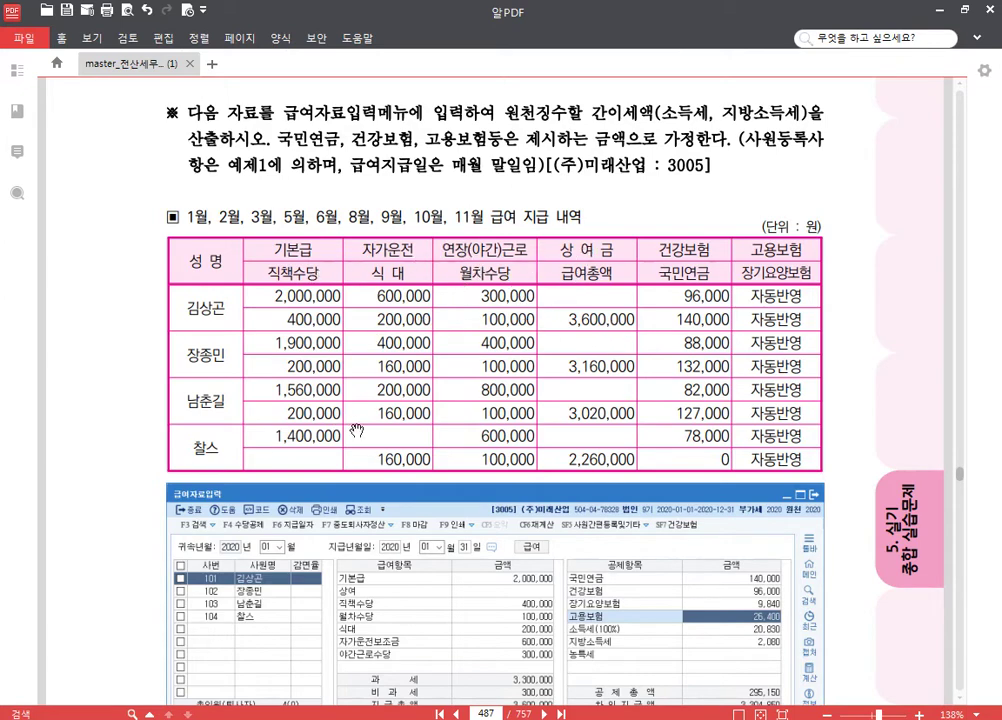
scroll(356, 430, down, 3)
scroll(480, 390, up, 4)
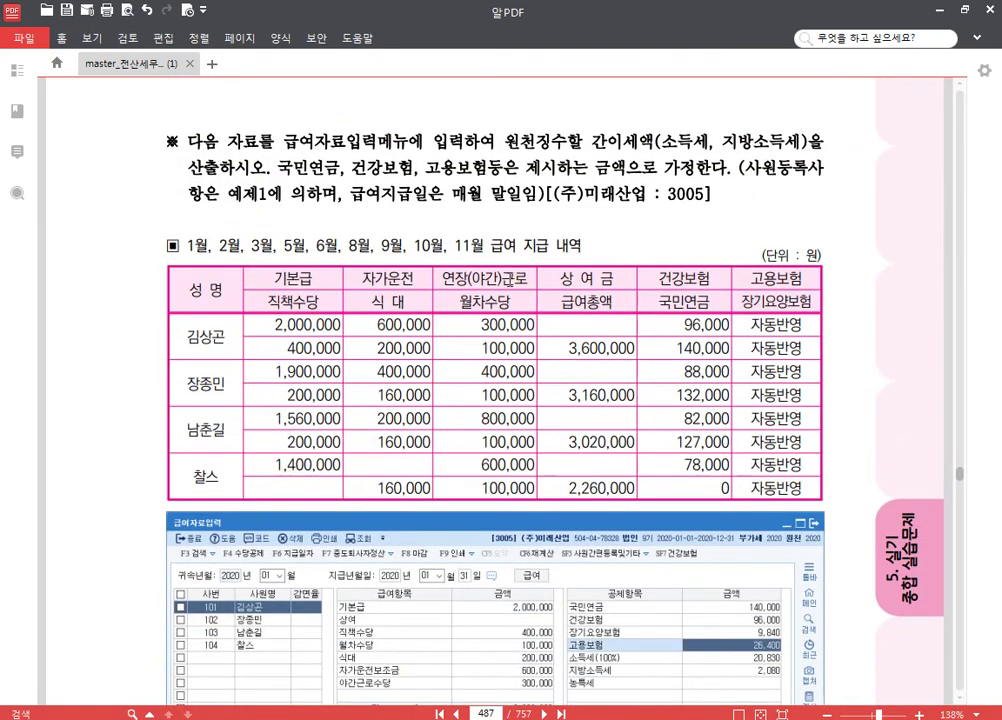
Highlight in yellow the sentence above the 수당공제등록 example on page 486 stating that 식대 and 자가운전보조금 meet the non-taxable requirements.
scroll(505, 300, up, 6)
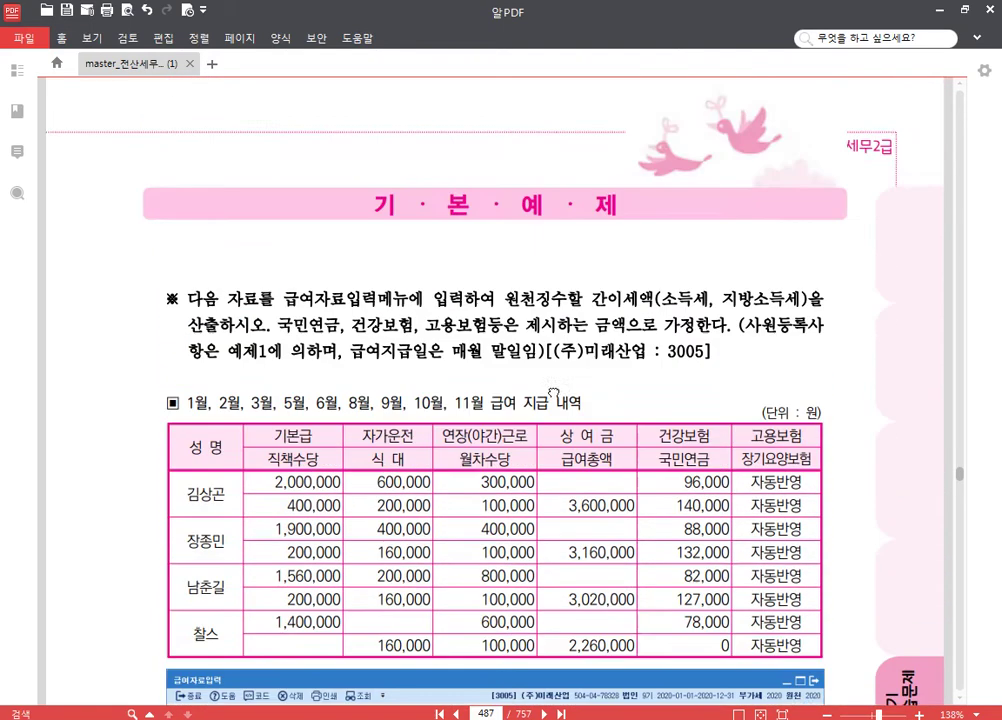
scroll(512, 316, up, 5)
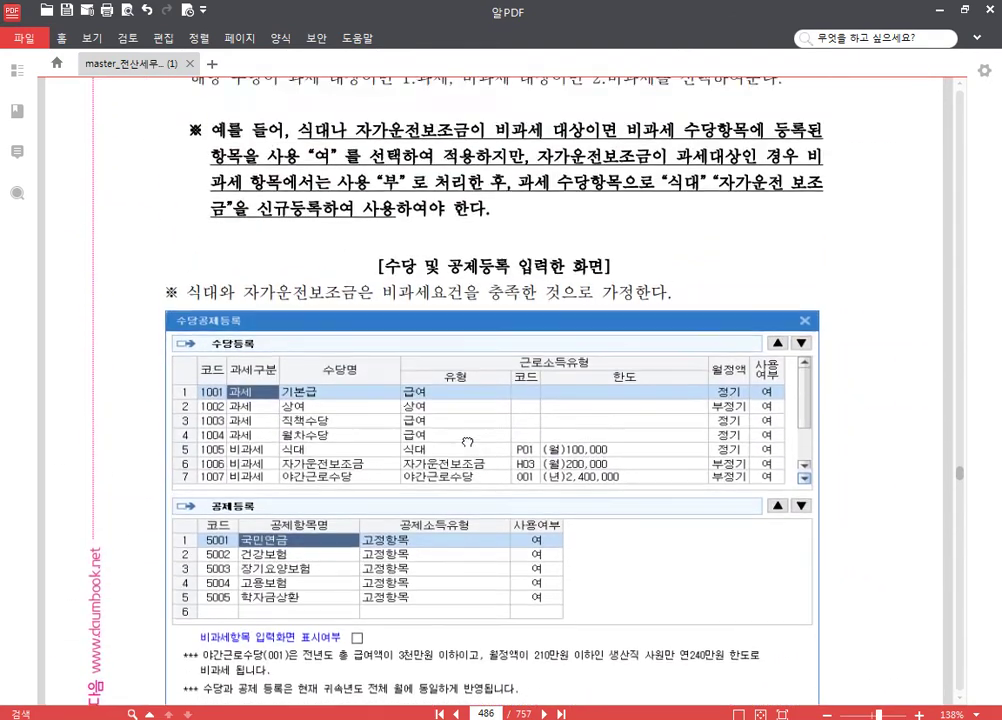
scroll(386, 319, down, 1)
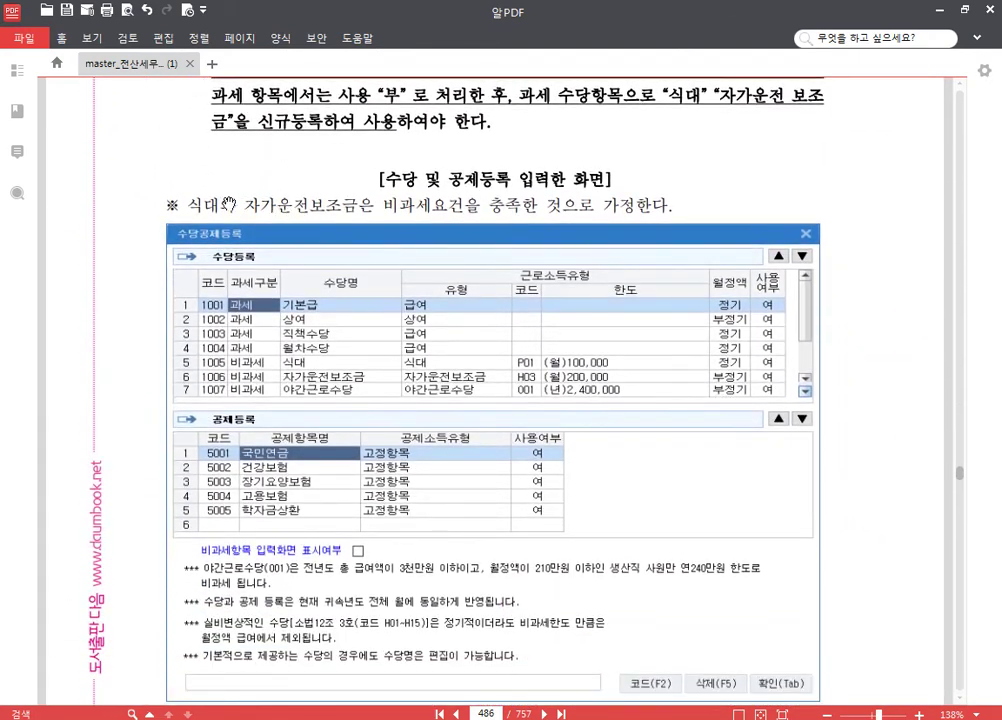
drag(193, 208, 684, 214)
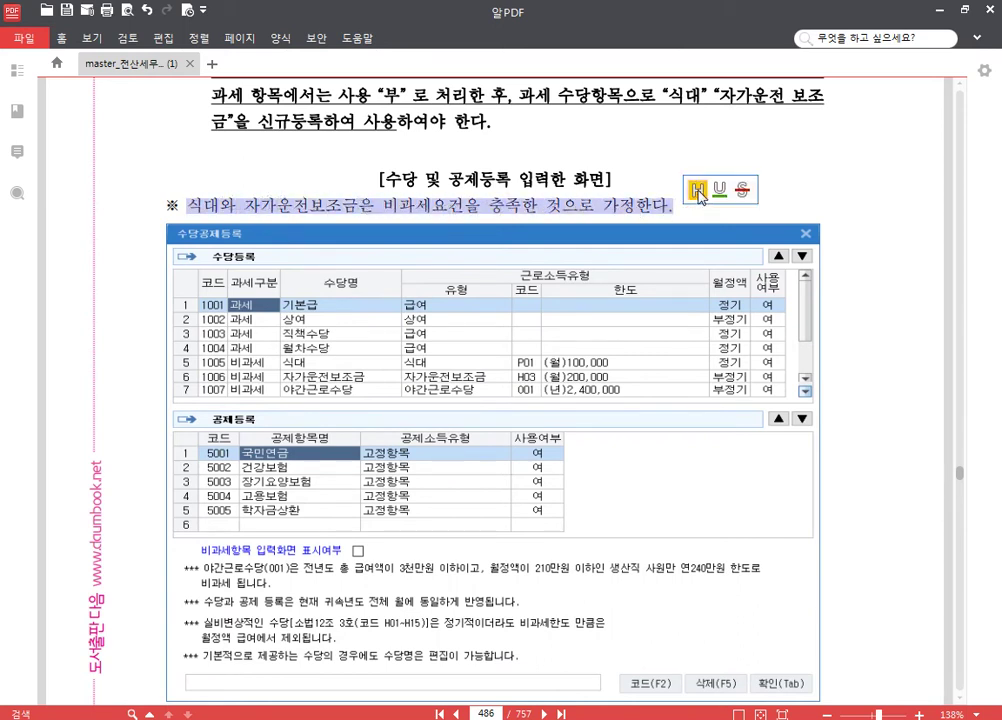
click(698, 192)
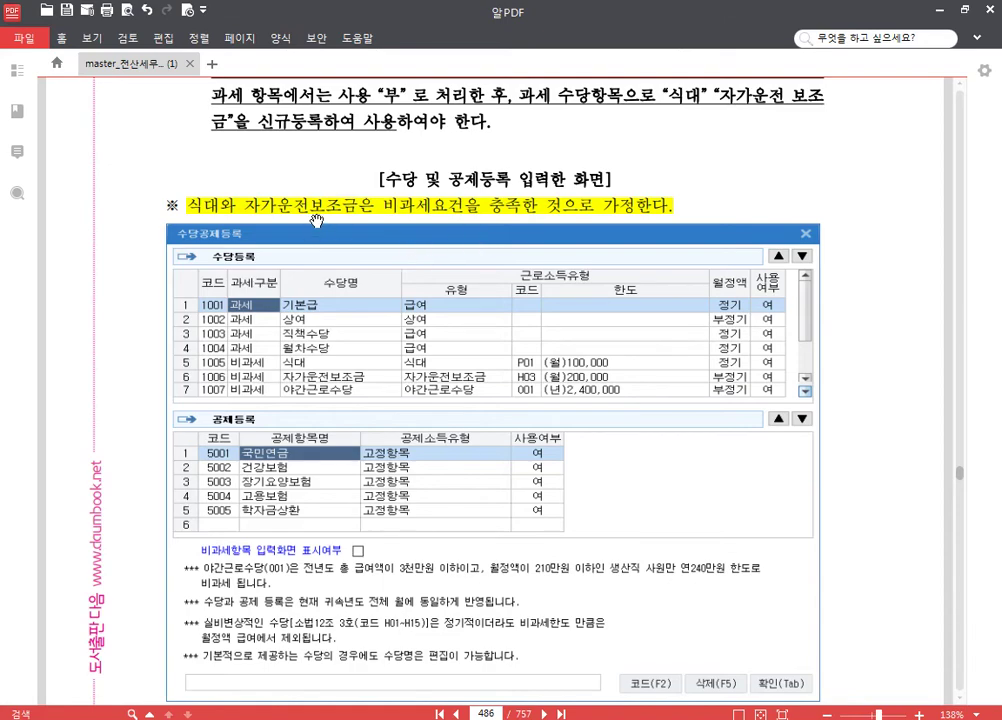
Compare the textbook payroll table for the months without bonus with the table for April, July and December.
scroll(566, 347, down, 10)
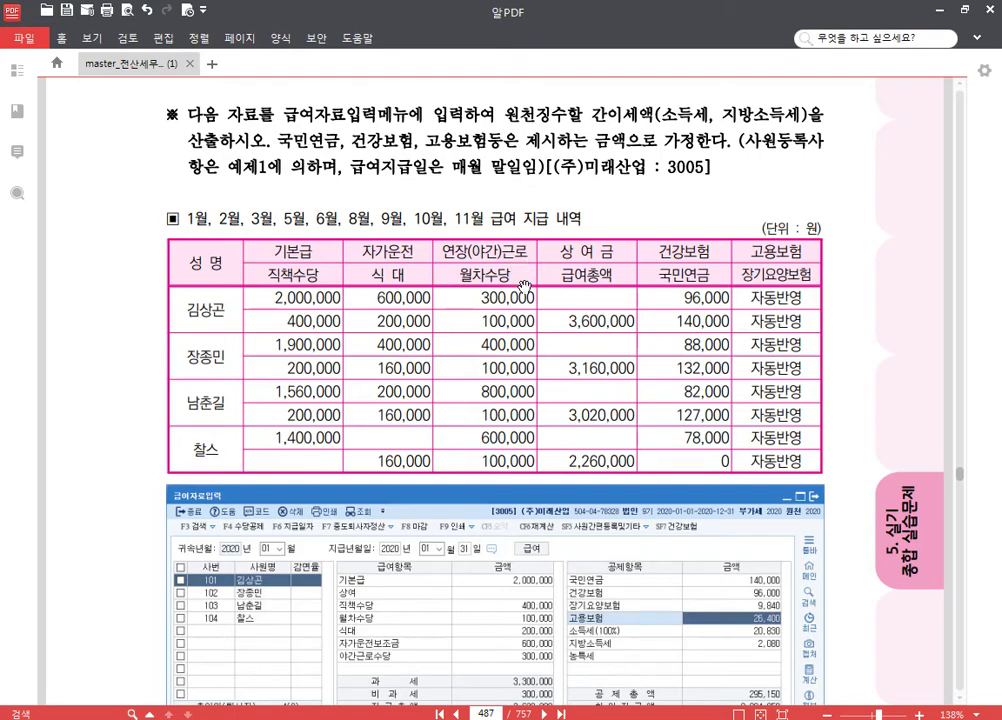
scroll(524, 287, down, 20)
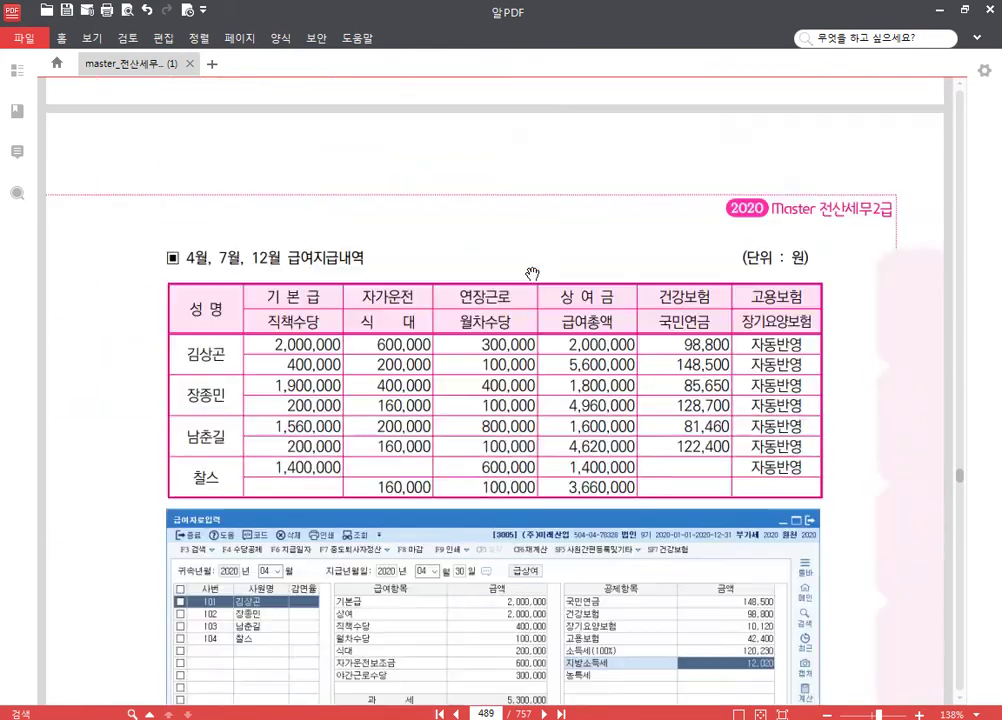
scroll(532, 273, down, 2)
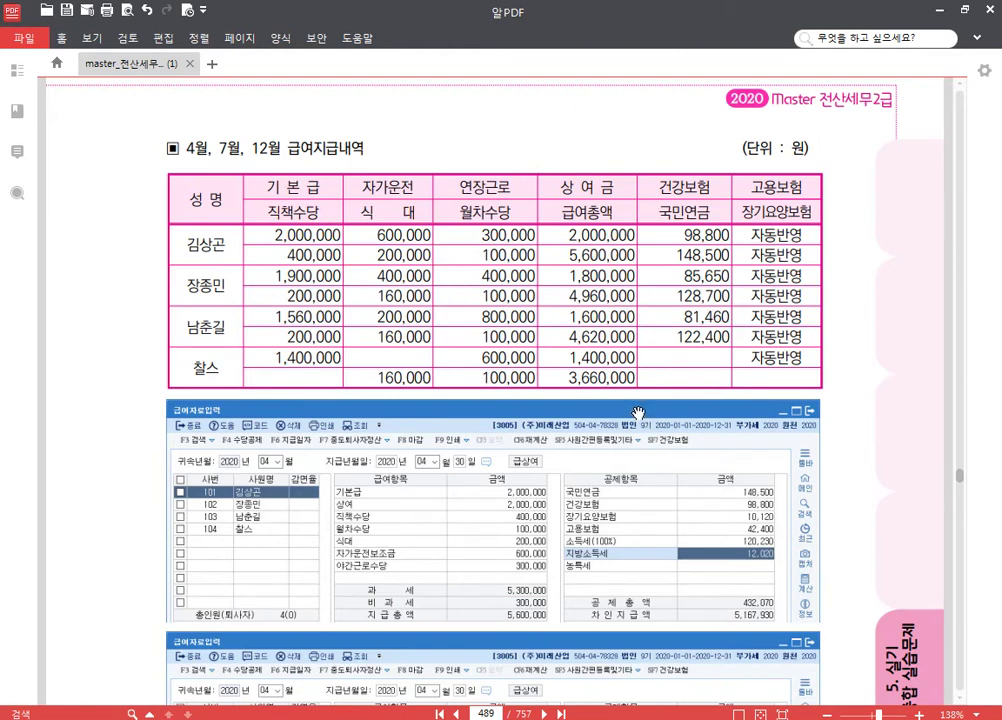
scroll(539, 292, up, 3)
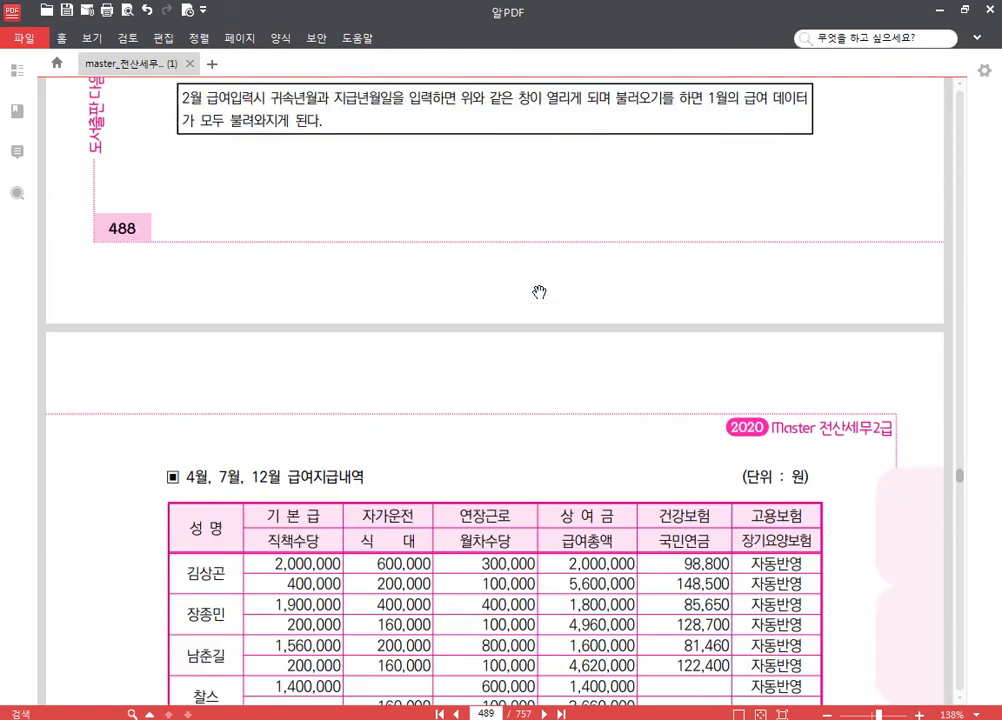
scroll(539, 292, up, 20)
scroll(539, 300, down, 3)
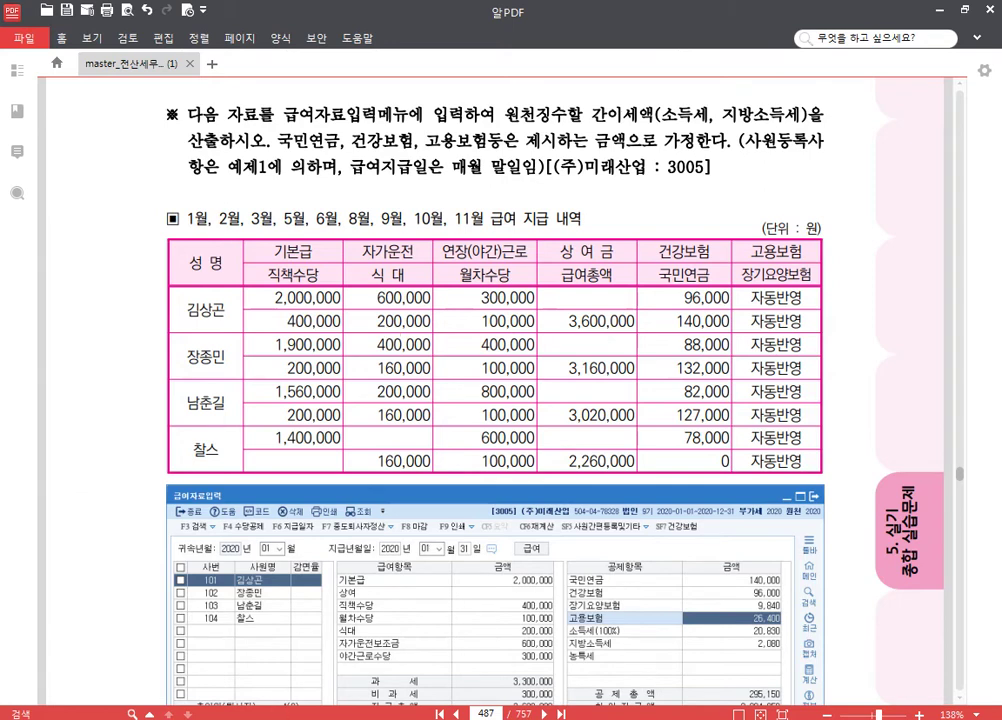
Switch to KcLep and open 급여자료입력 for payroll data entry.
key(alt+Tab)
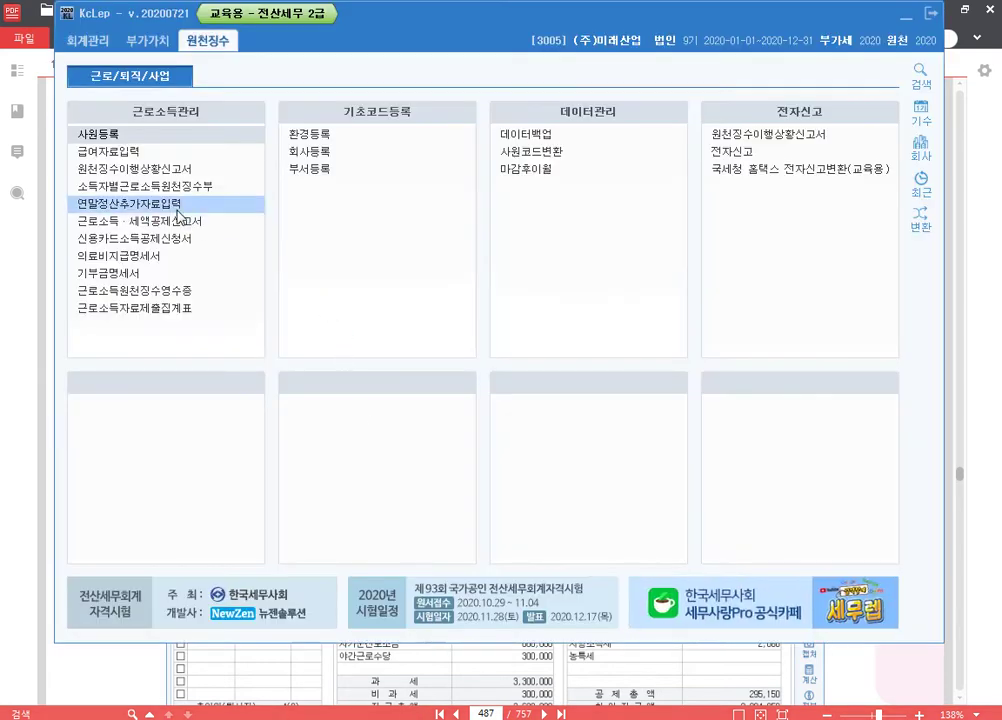
click(173, 158)
key(ctrl)
key(ctrl)
key(ctrl)
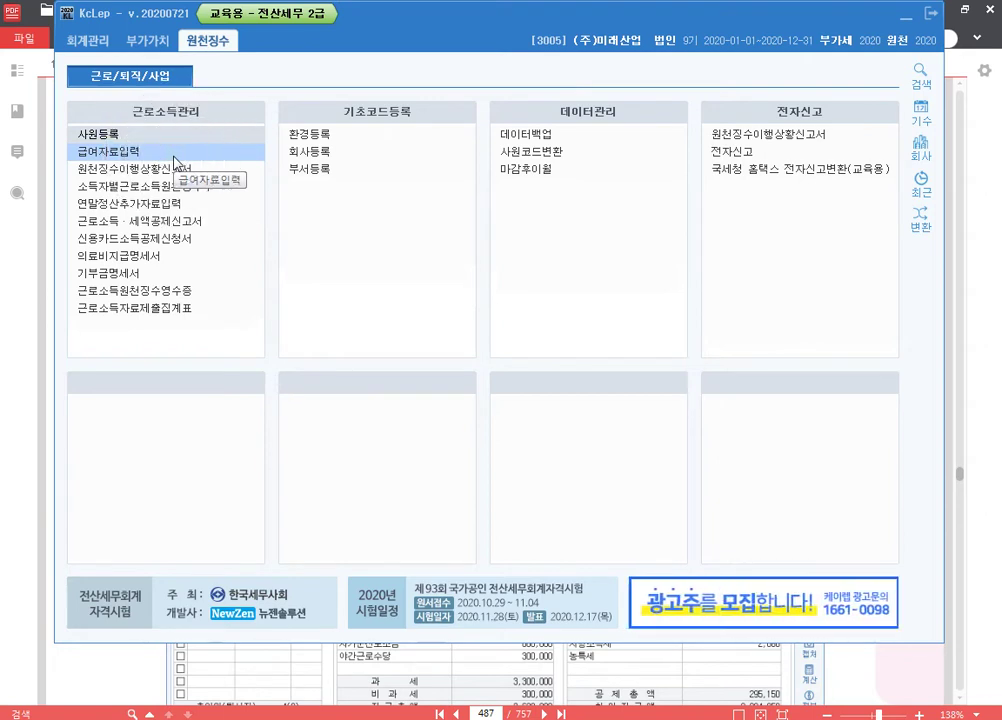
click(173, 152)
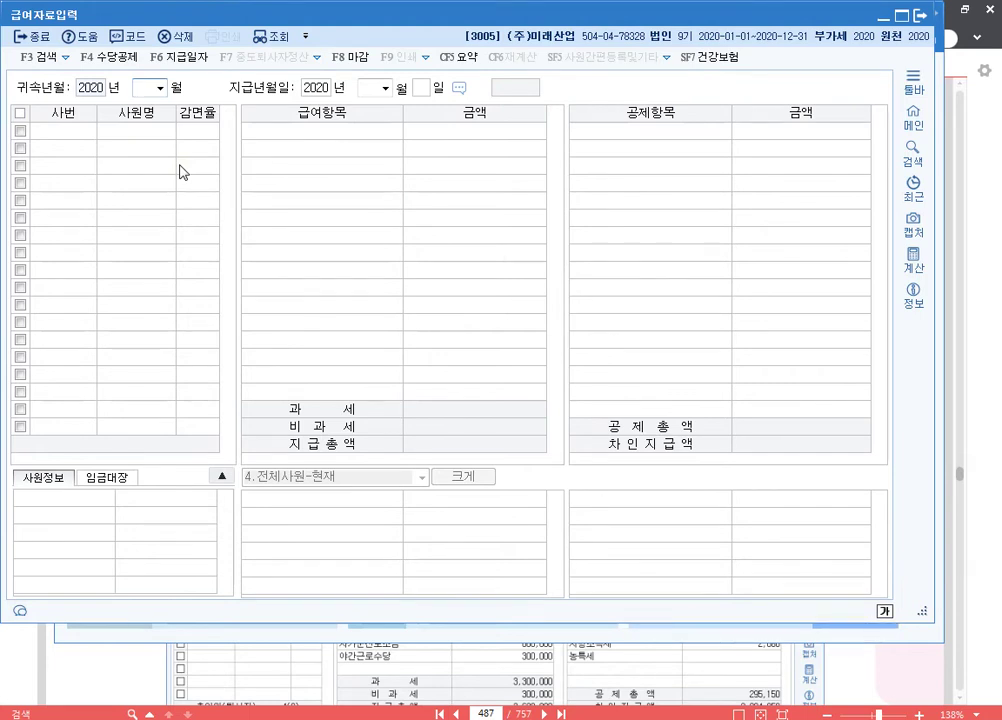
Set the payroll attribution month to January 2020 and the payment date to 2020-01-31 to load the employees.
key(Return)
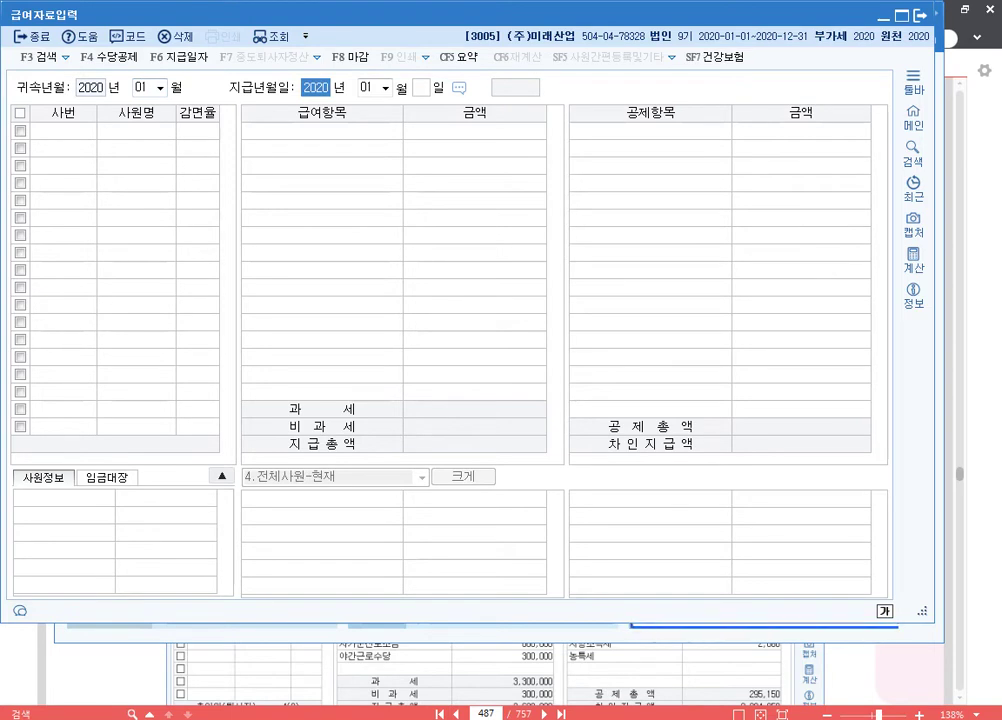
key(Return)
key(Return)
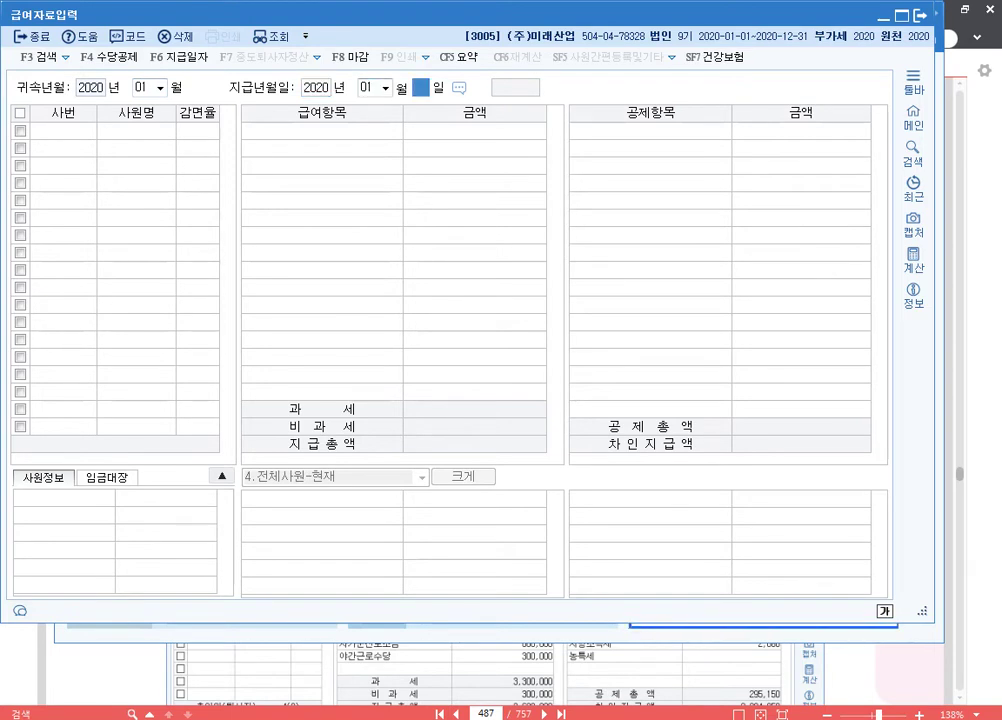
text(31)
key(Return)
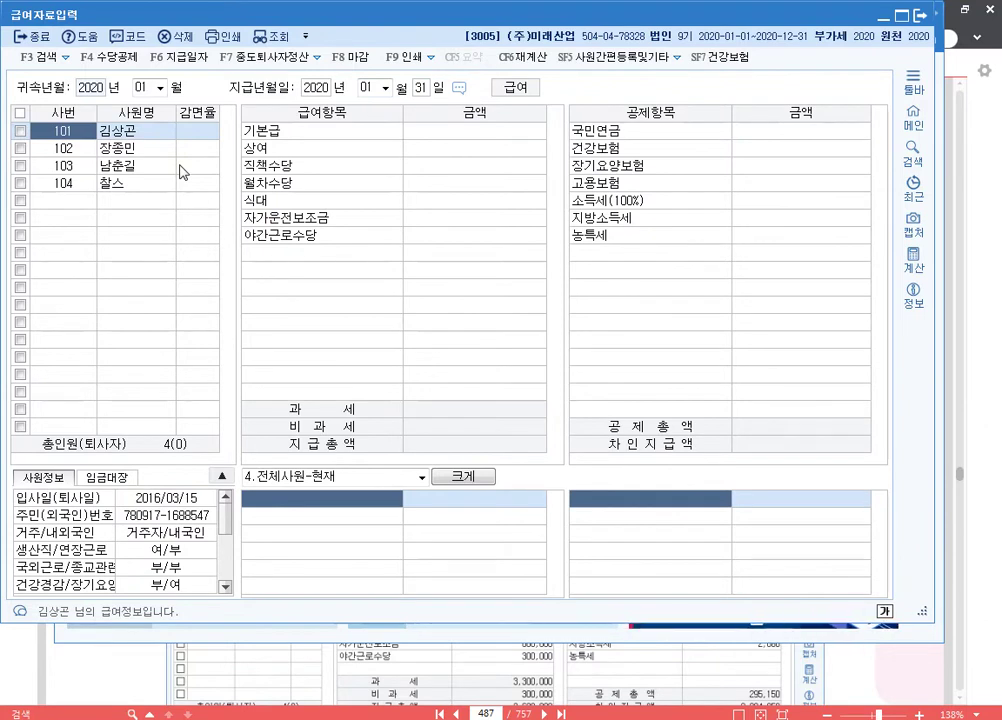
Look through the pay items of employee 101, including 상여, 직책수당, 월차수당, 식대 and 자가운전보조금.
click(327, 150)
click(327, 166)
click(327, 186)
click(331, 220)
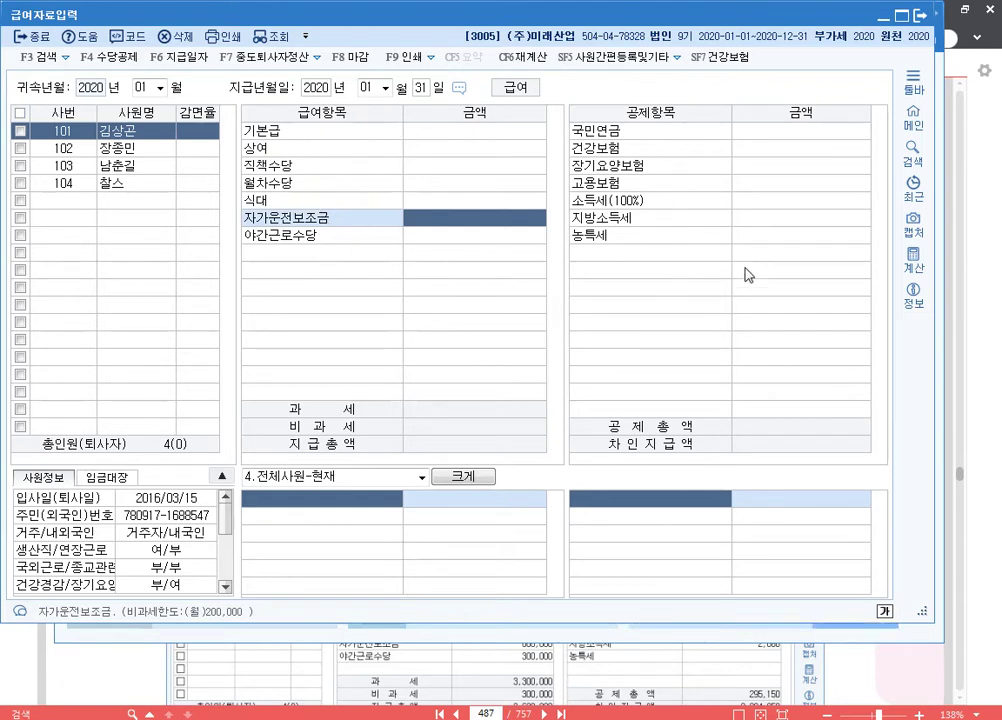
click(443, 148)
click(488, 133)
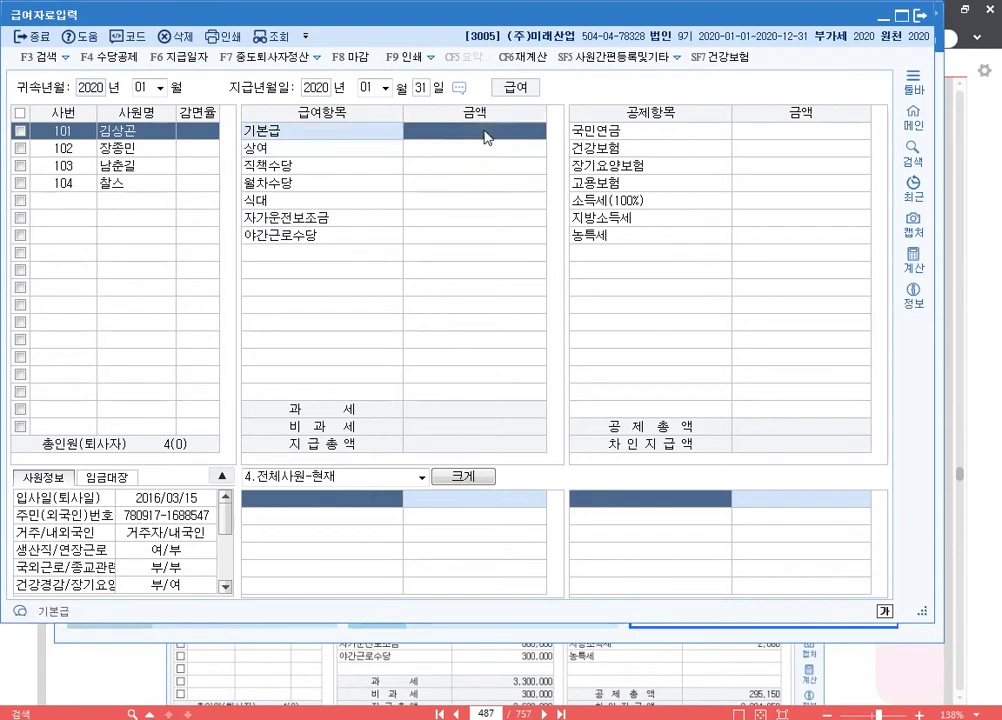
click(485, 150)
click(484, 166)
click(483, 200)
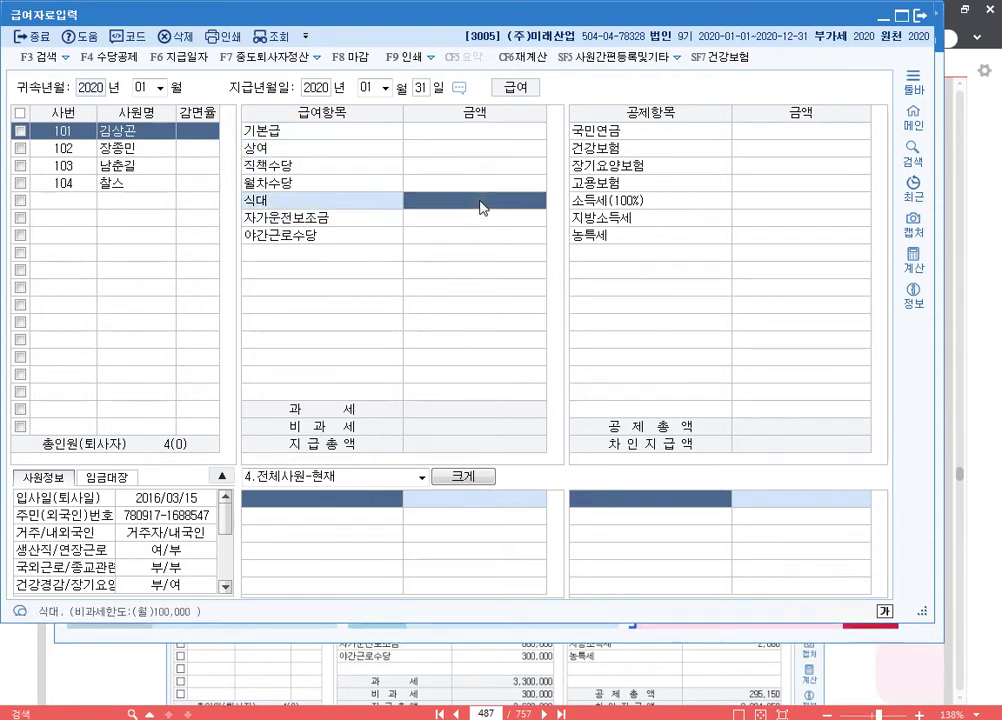
click(478, 148)
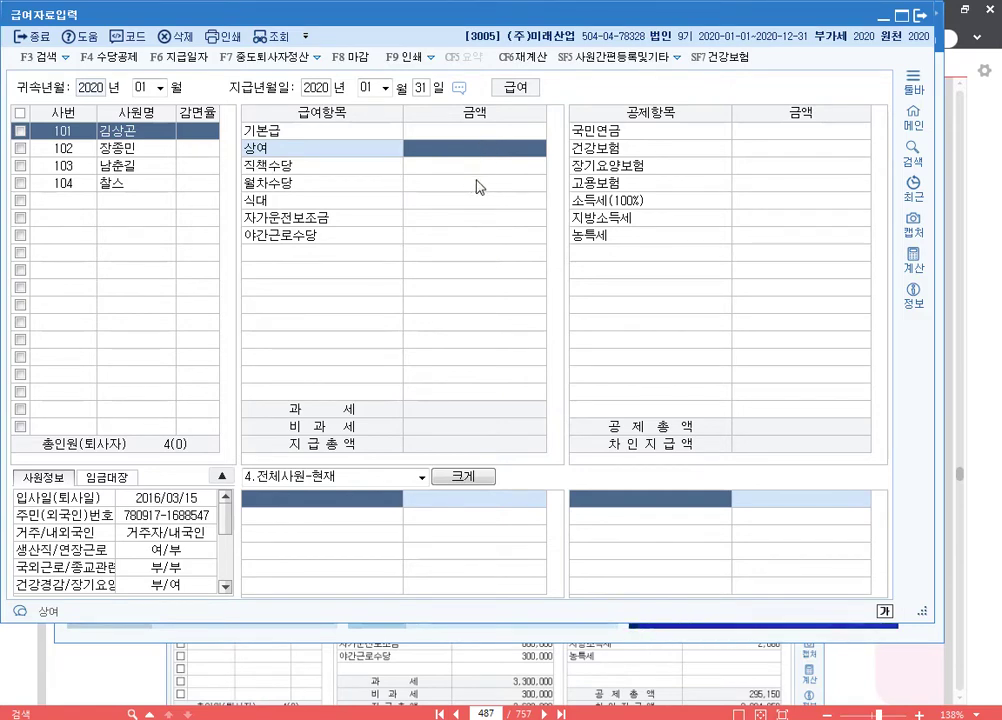
With the K-Screen Pen overlay, draw red rectangles around the 수당공제 command and the 급여항목 list.
key(F9)
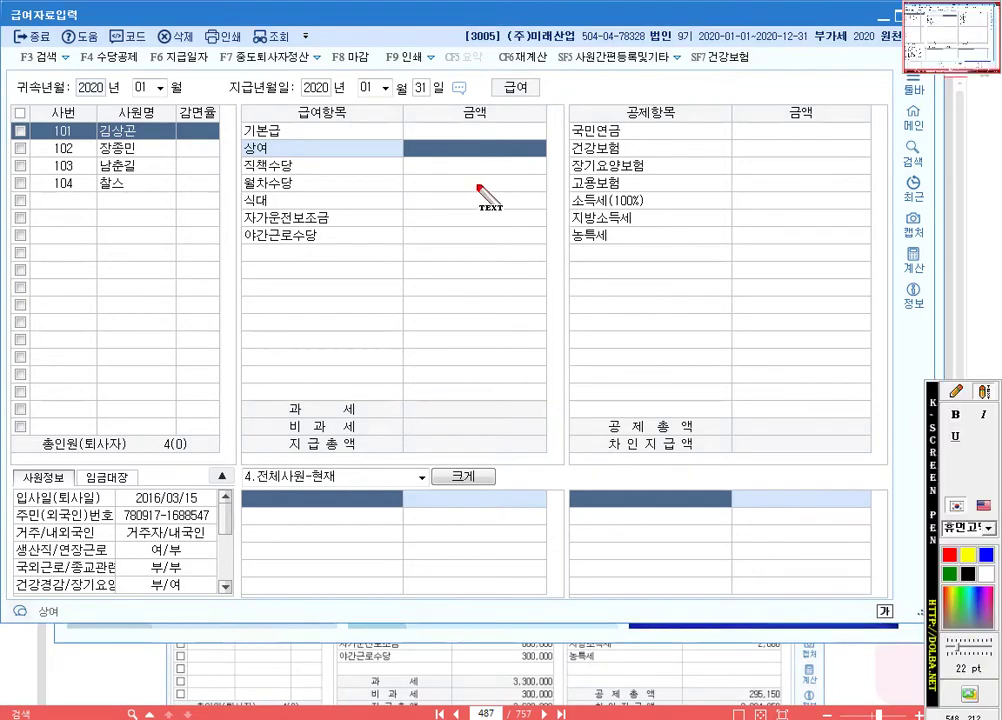
click(68, 46)
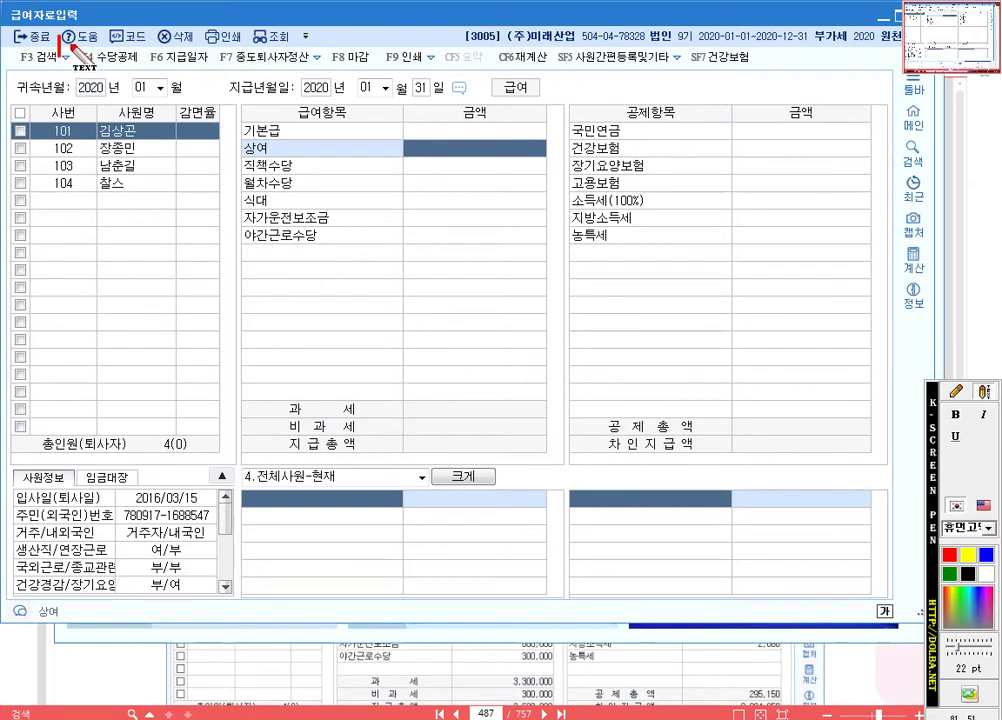
click(956, 392)
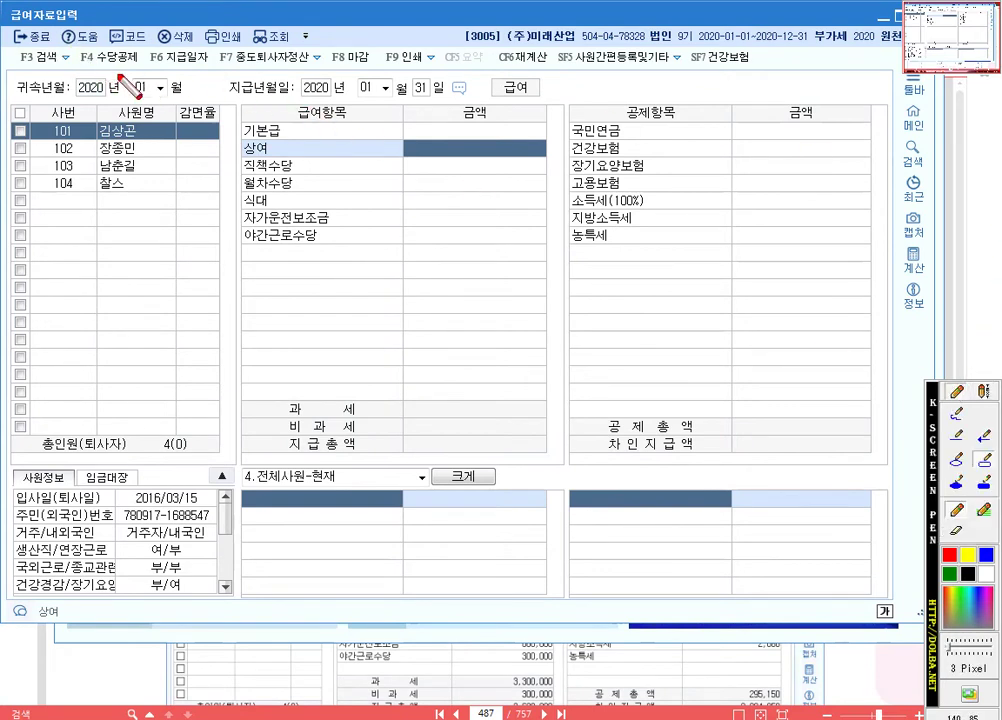
drag(145, 71, 76, 47)
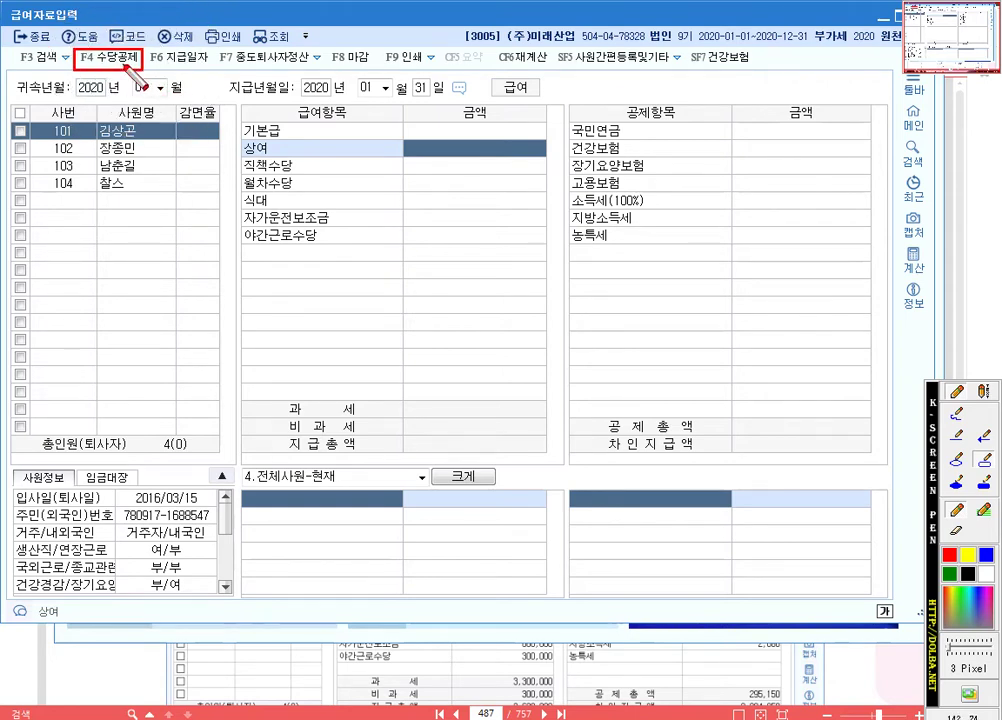
mouse_move(241, 108)
mouse_down()
mouse_move(242, 150)
mouse_move(347, 336)
mouse_move(401, 337)
mouse_up()
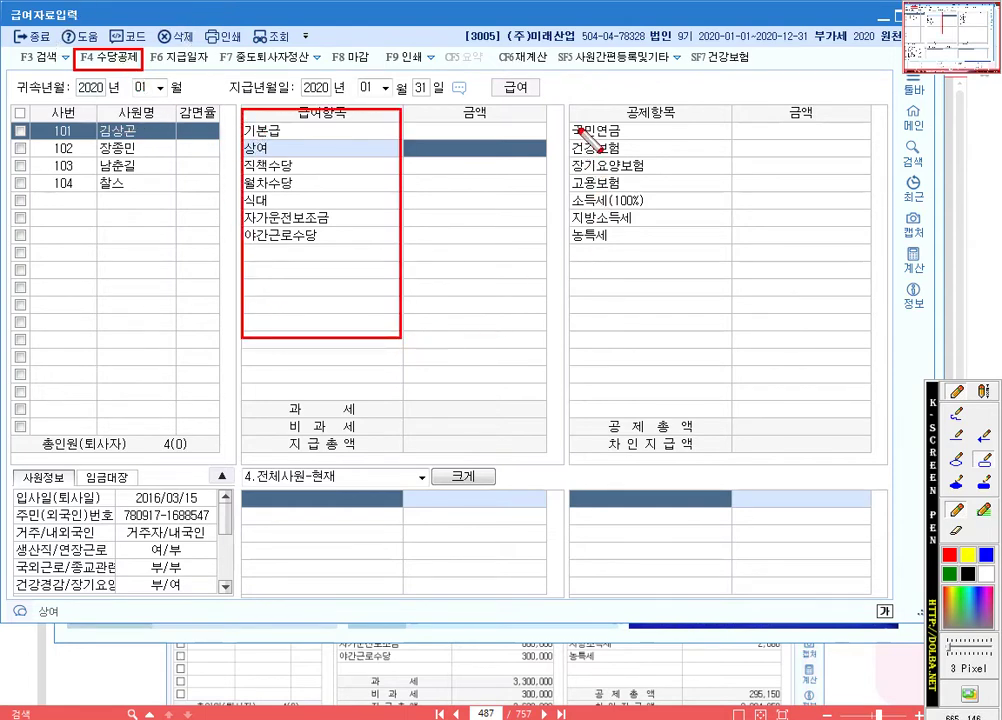
Draw a red rectangle around the 공제항목 list and close the K-Screen Pen overlay.
drag(571, 118, 726, 329)
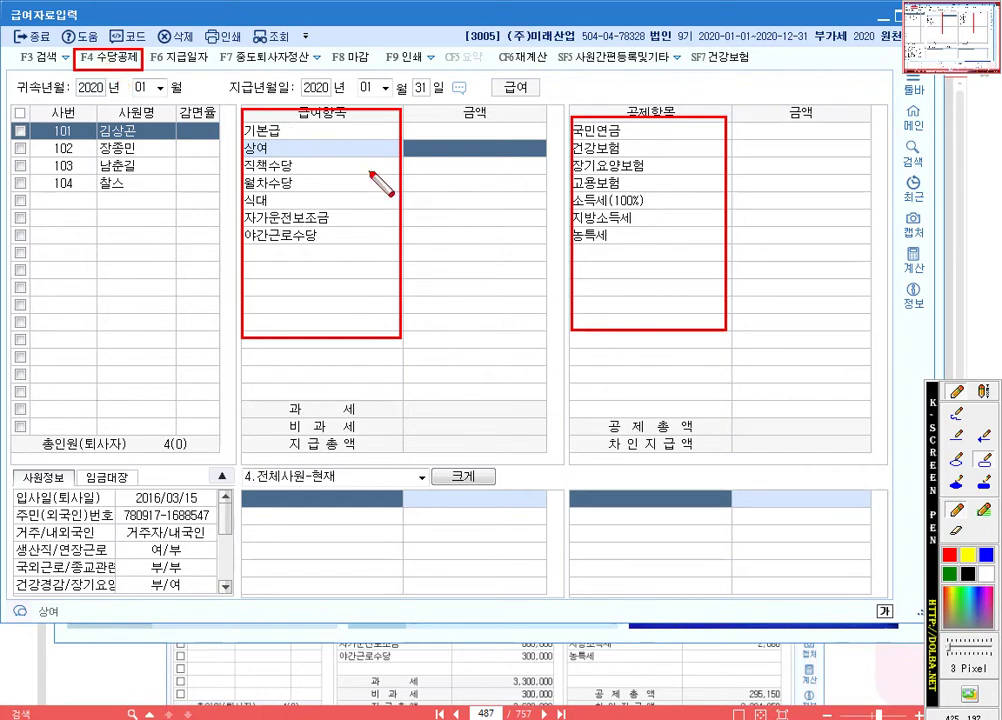
key(Escape)
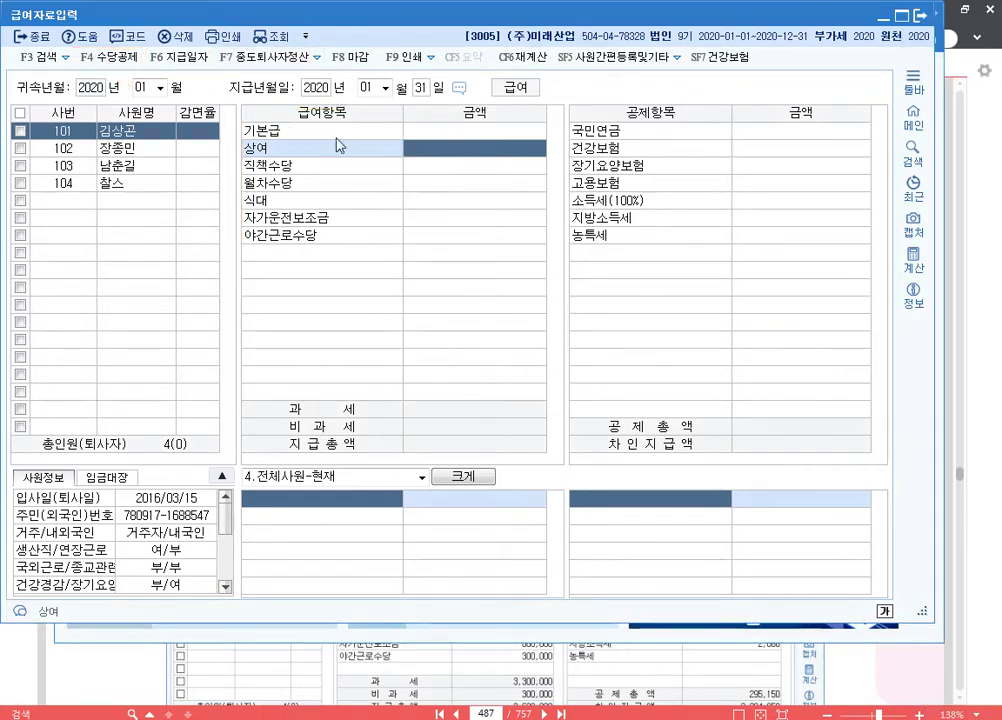
Return to the day field of the payment date and open the 수당공제등록 dialog.
click(100, 56)
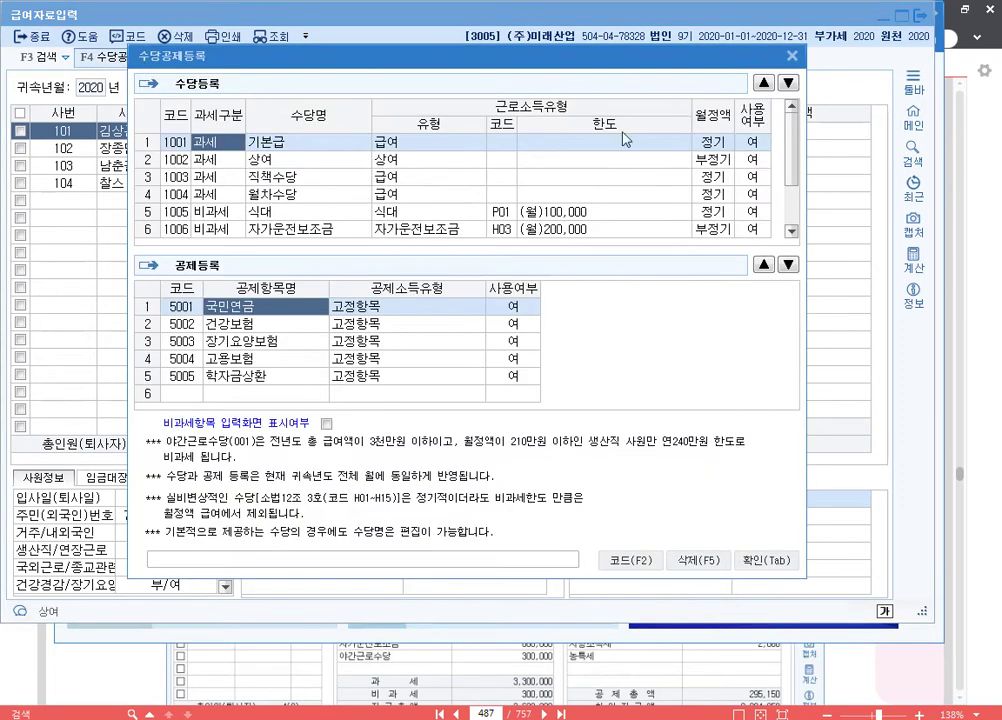
click(797, 60)
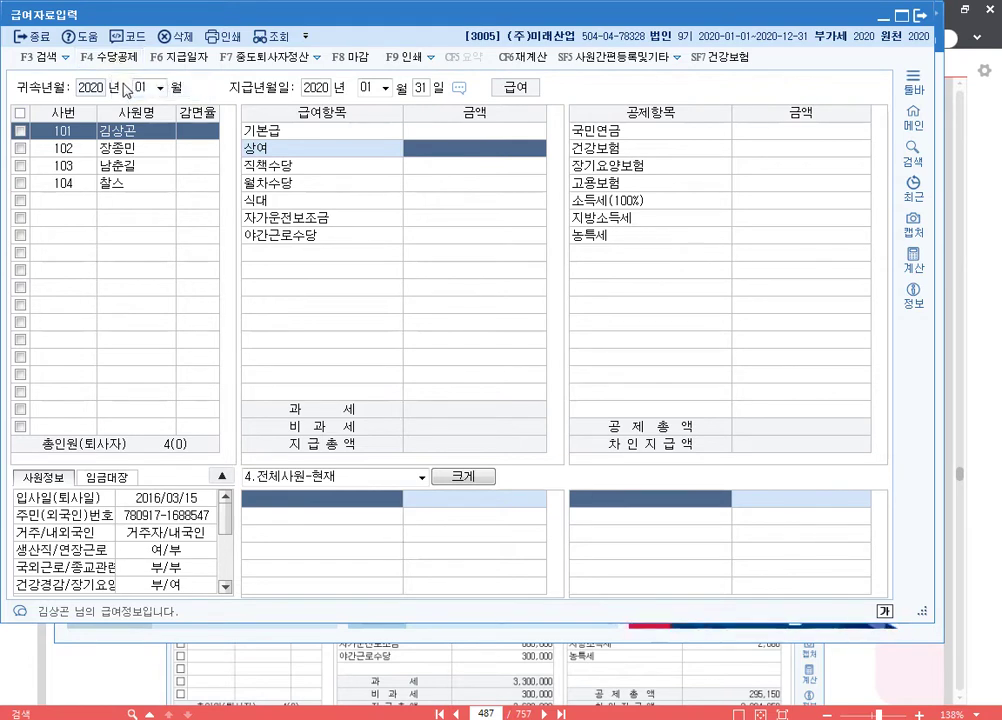
click(422, 88)
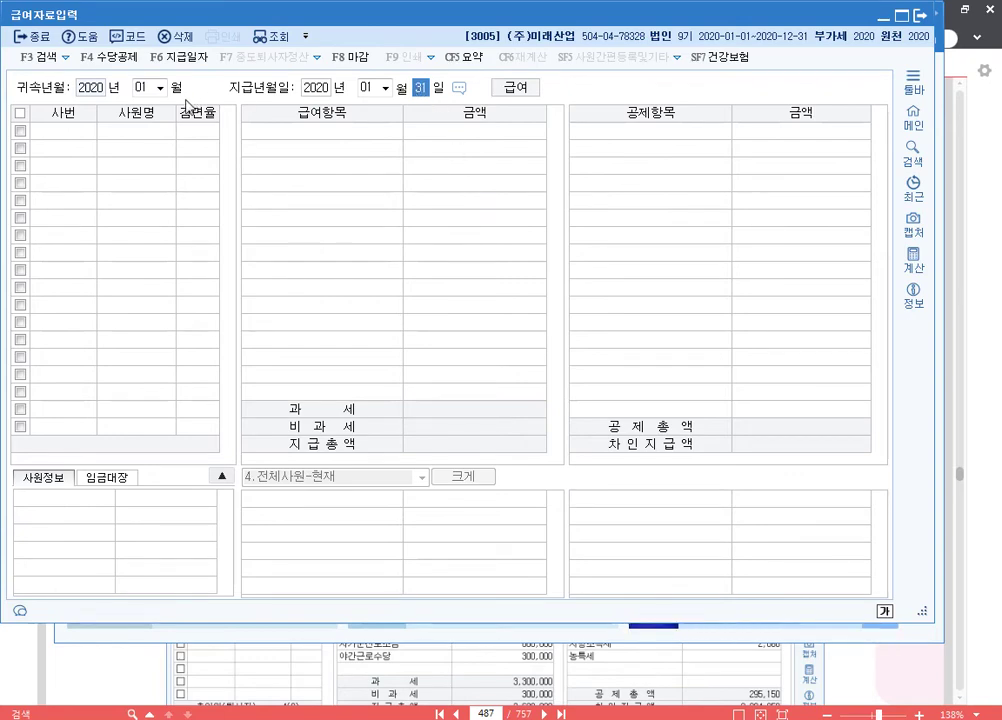
click(121, 64)
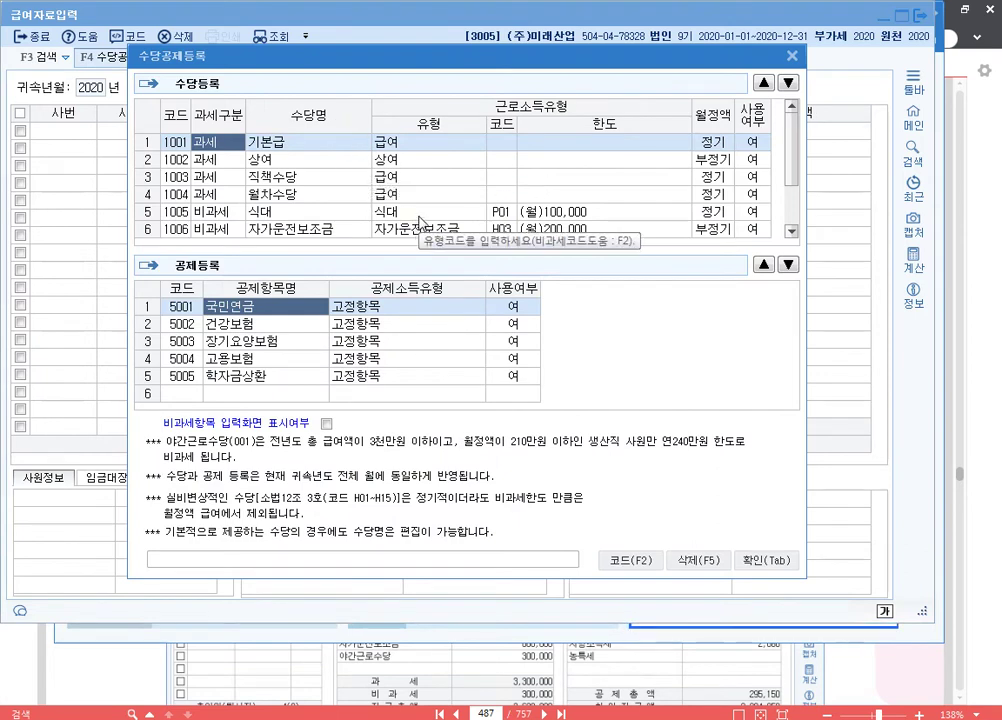
Try to delete the 야간근로수당 and 자가운전보조금 allowances from the 수당등록 list.
scroll(291, 212, down, 1)
scroll(291, 212, up, 1)
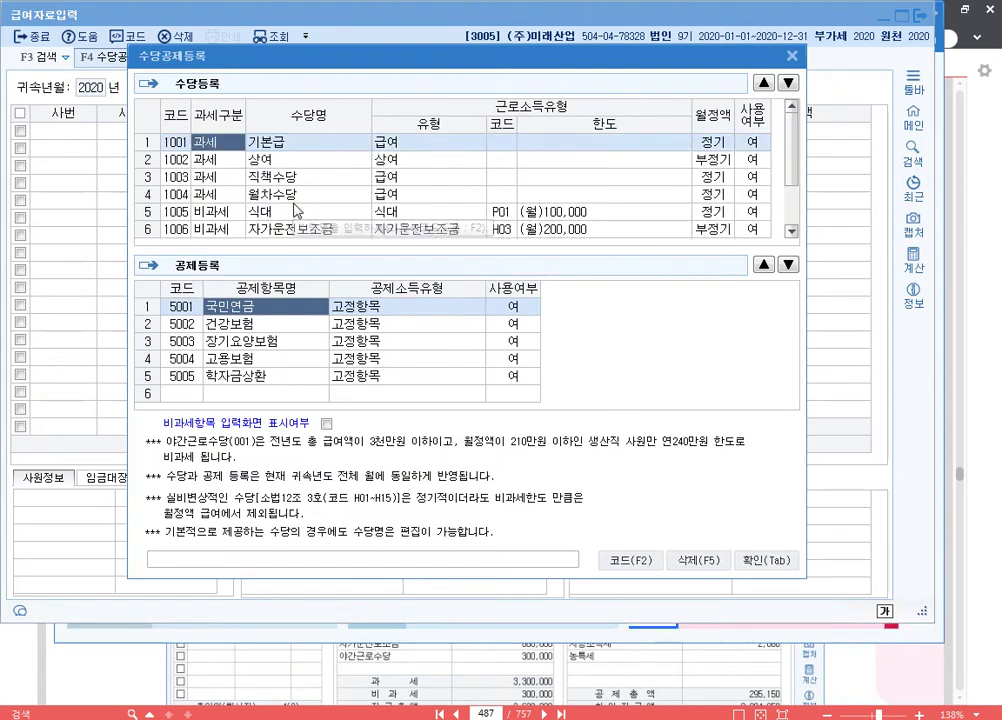
scroll(291, 212, down, 1)
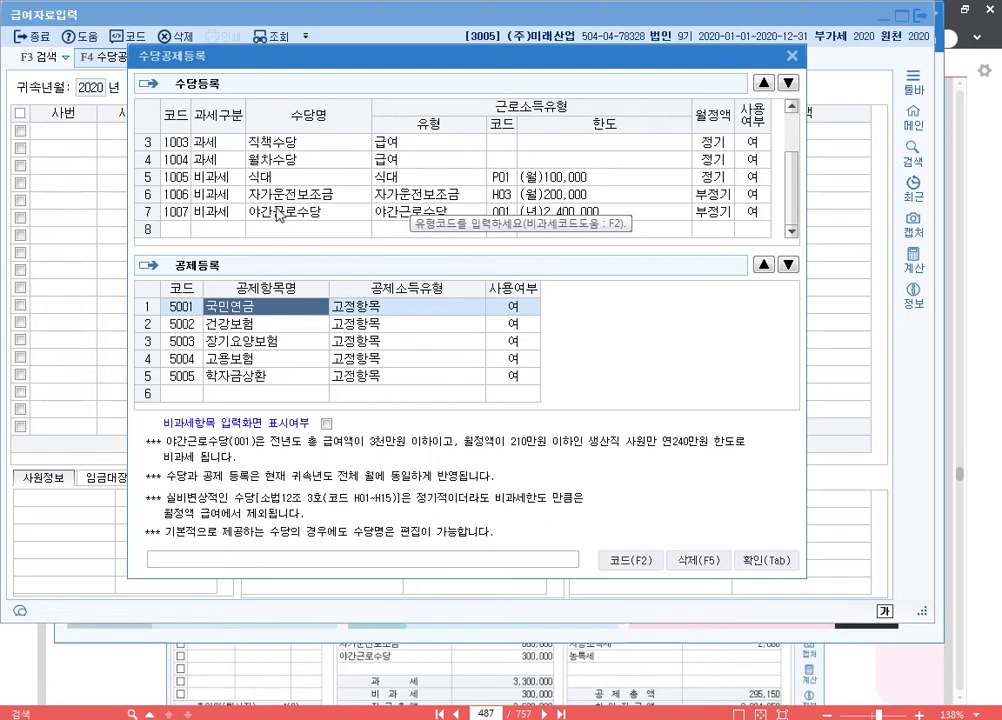
scroll(210, 160, up, 1)
scroll(266, 170, down, 1)
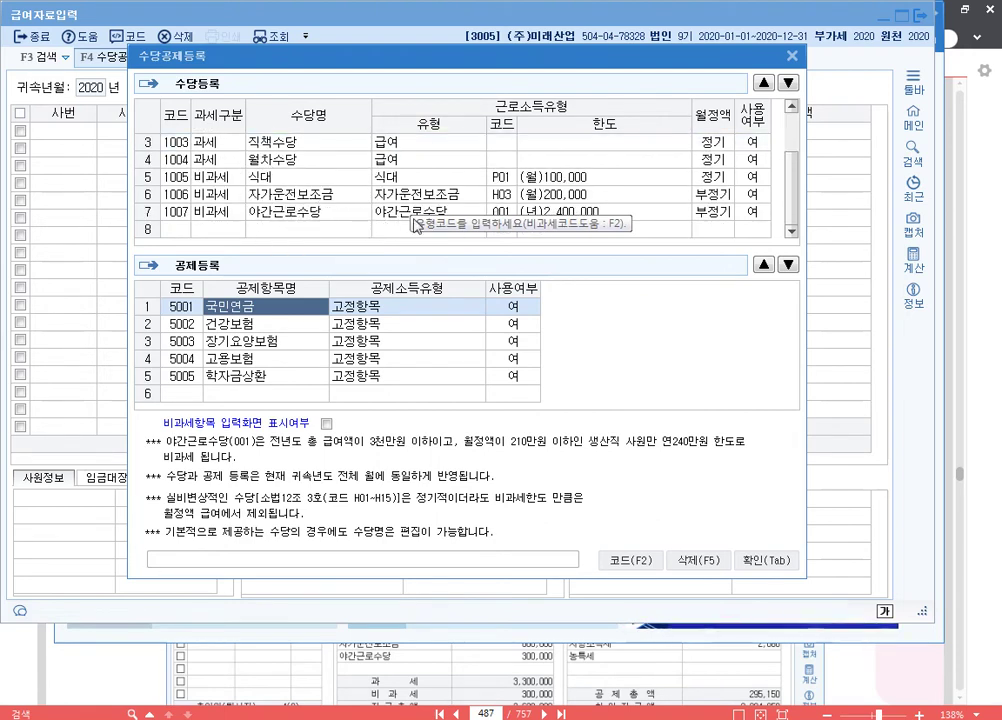
click(205, 213)
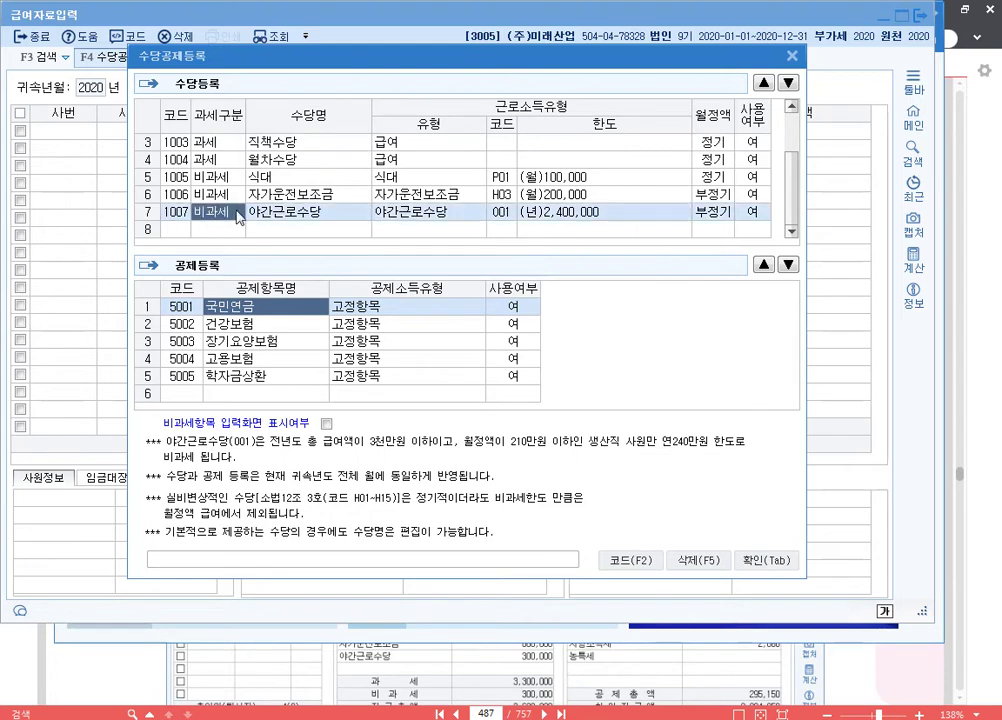
click(697, 566)
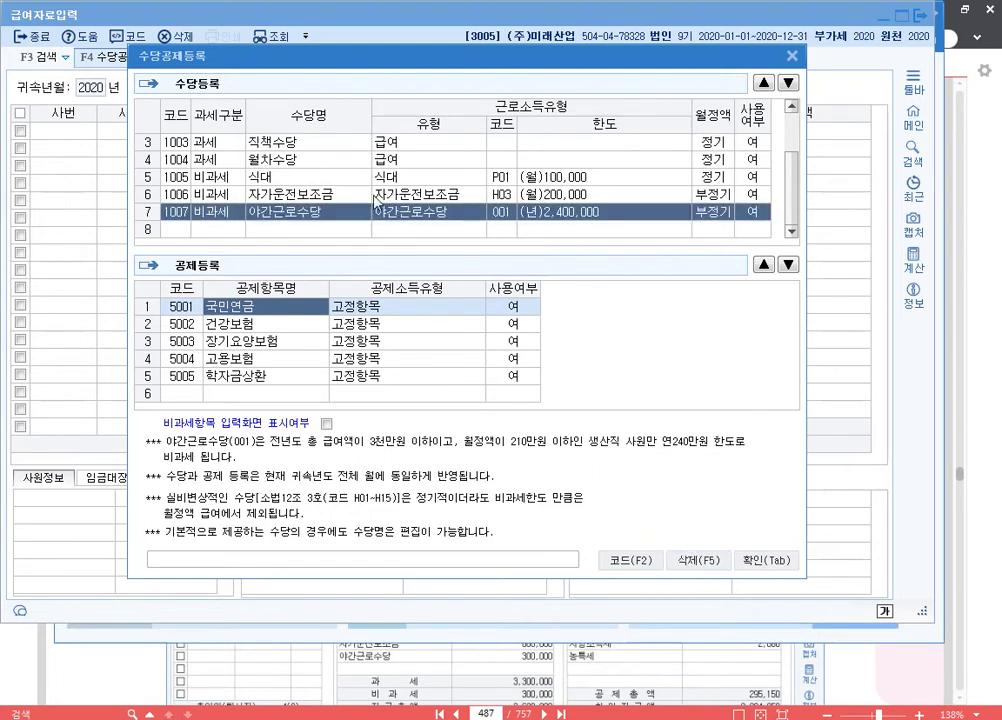
click(703, 562)
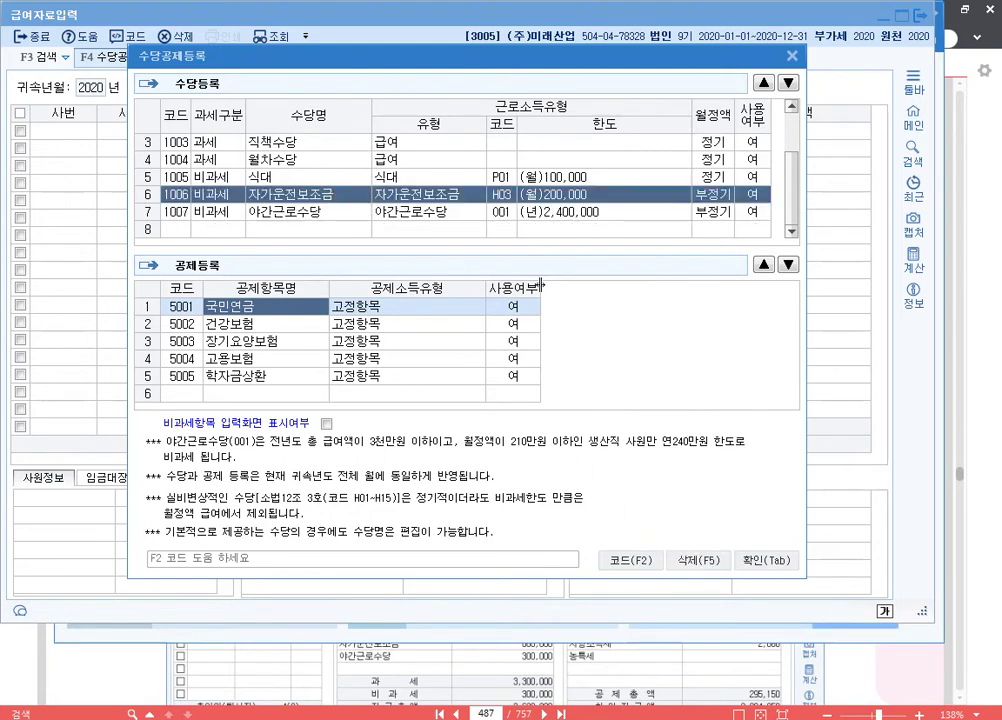
Examine the 식대 and 자가운전보조금 allowances and the 과세구분 choices offered for a new allowance row.
click(286, 178)
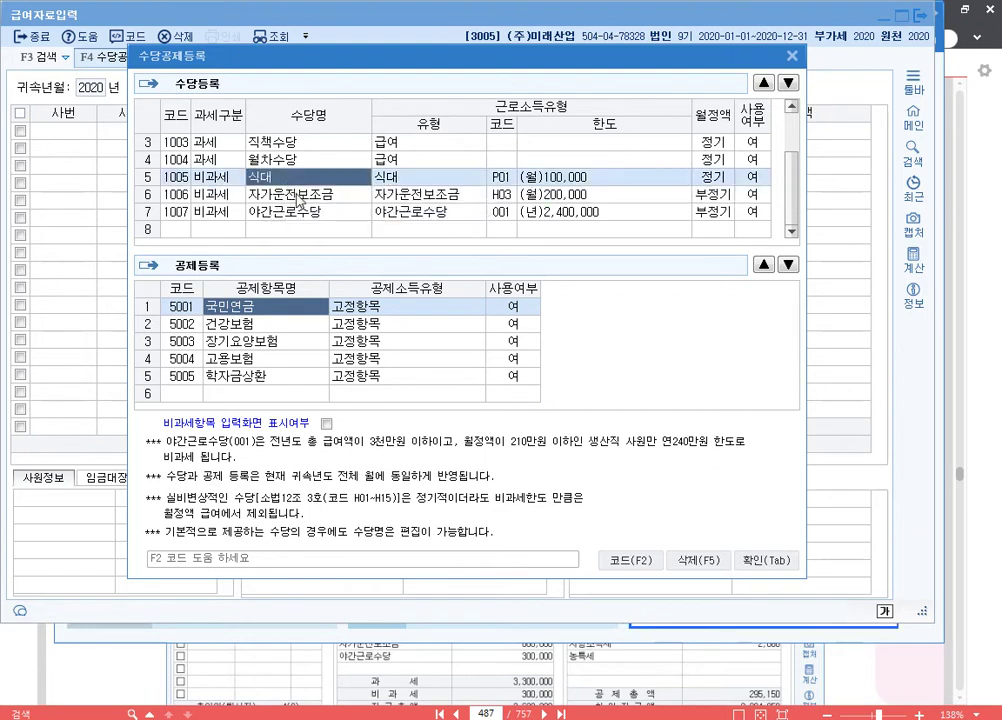
click(292, 200)
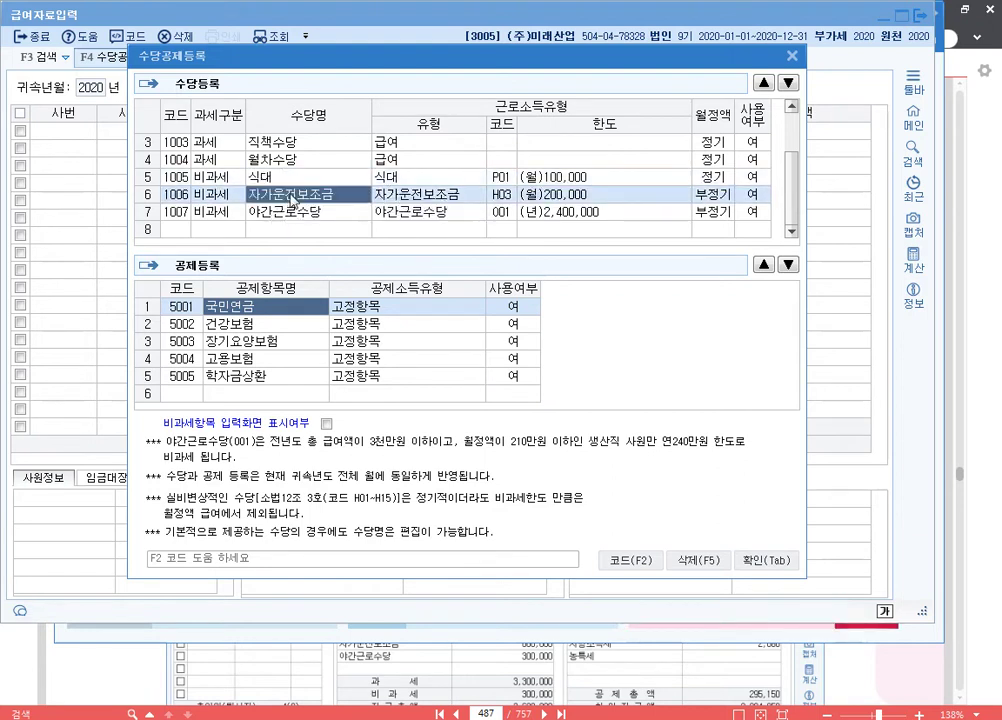
key(Up)
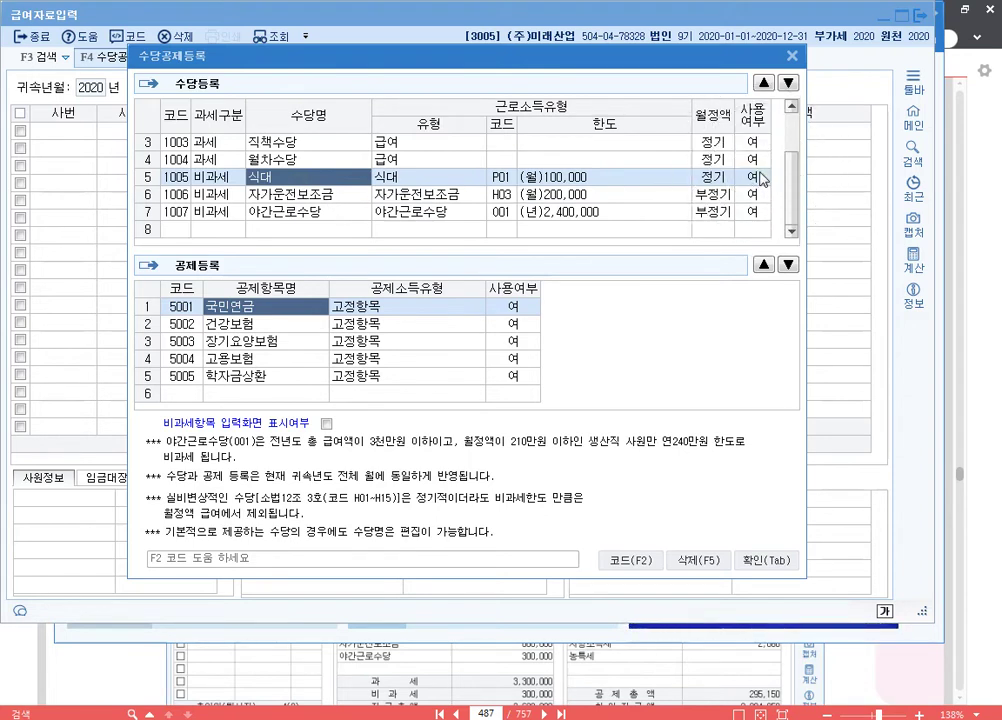
click(223, 230)
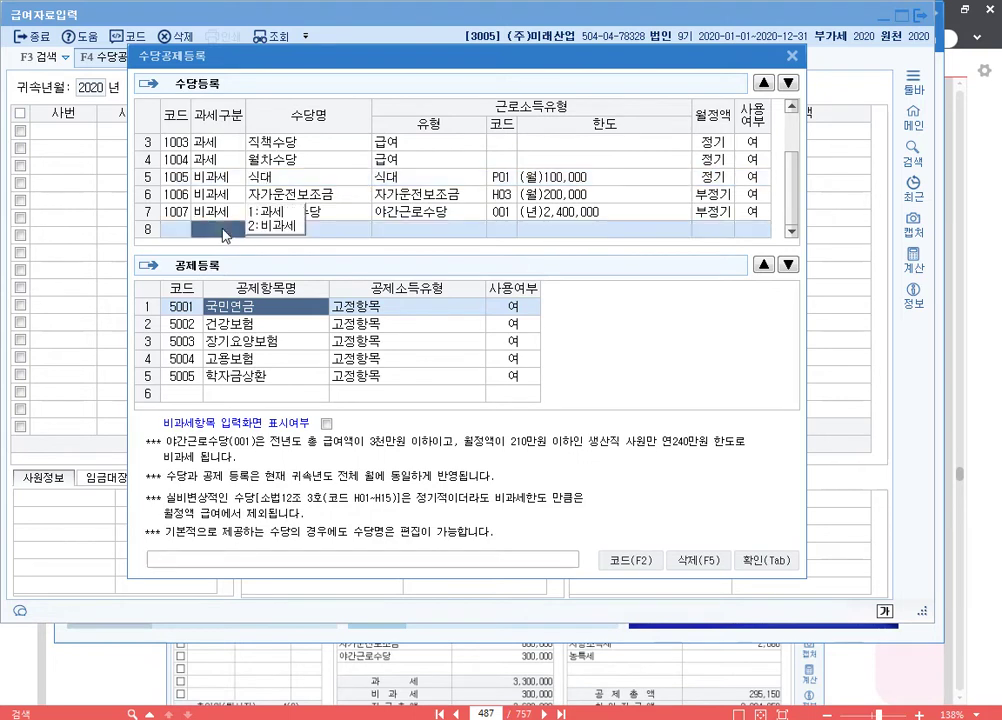
click(290, 228)
Examine the 과세구분 classification of the registered allowances, especially 식대, 자가운전보조금 and 야간근로수당.
click(226, 177)
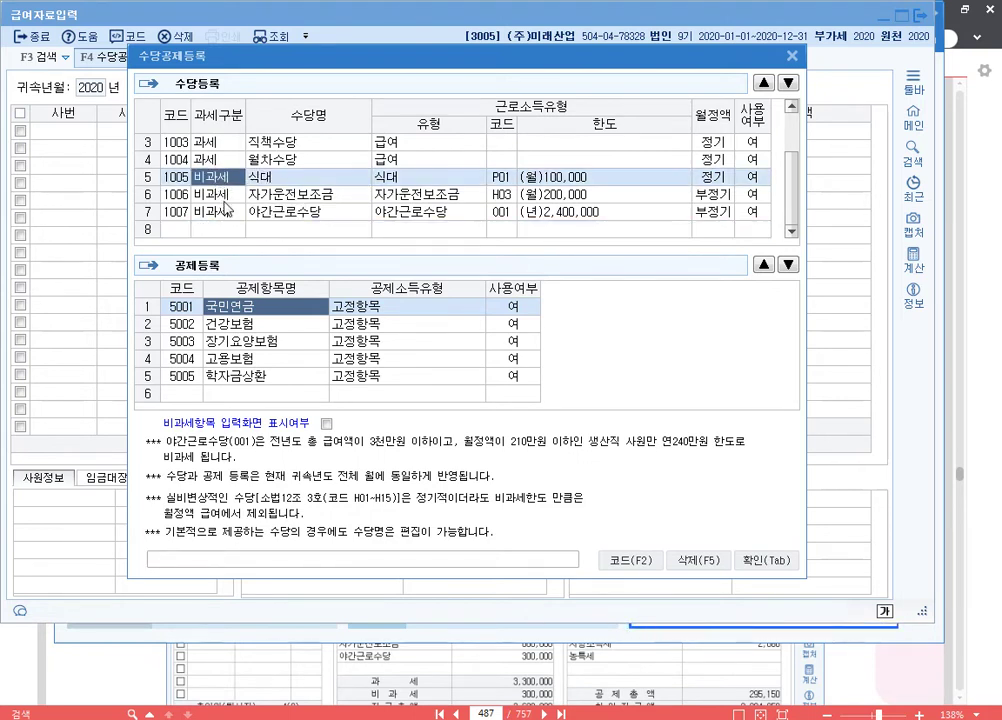
click(227, 213)
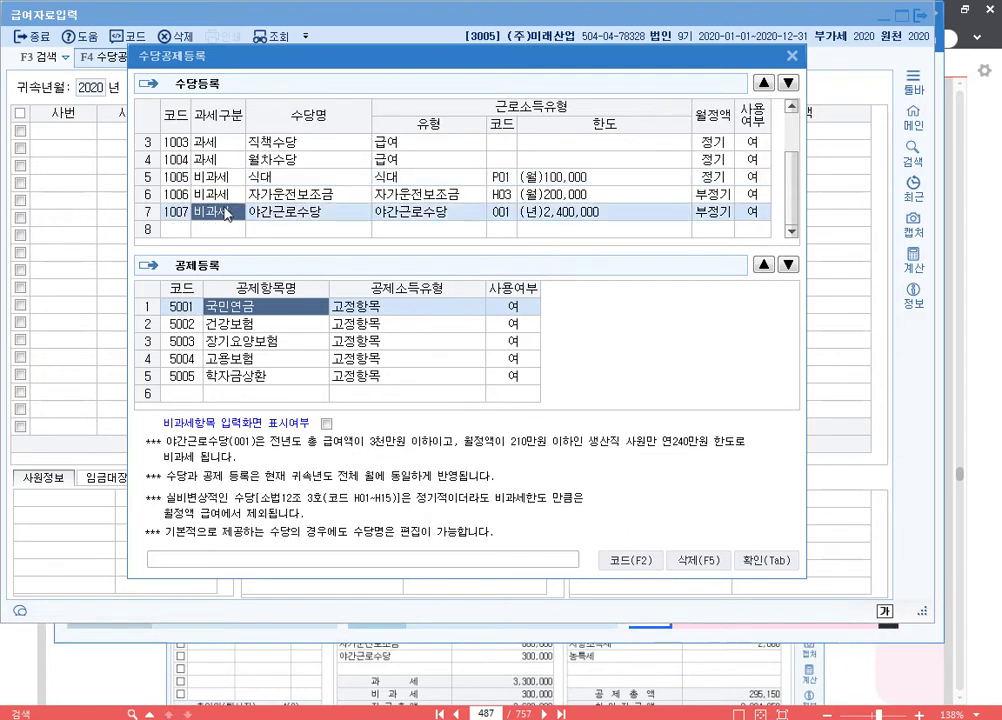
key(Up)
key(Up)
click(225, 213)
key(Up)
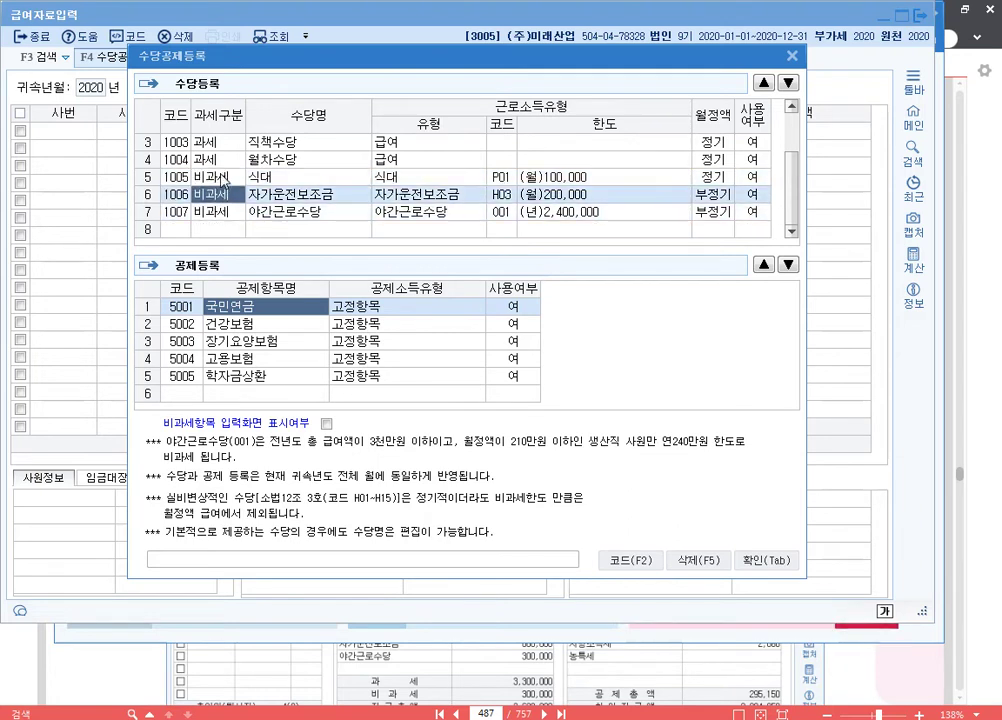
key(Up)
scroll(216, 193, up, 1)
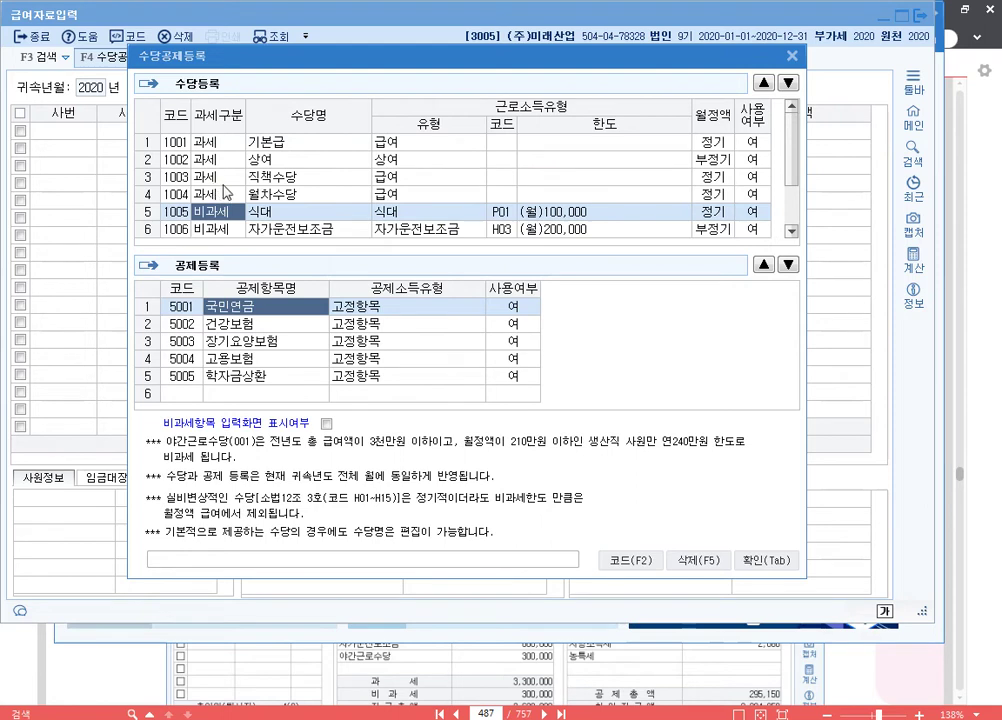
scroll(168, 158, down, 1)
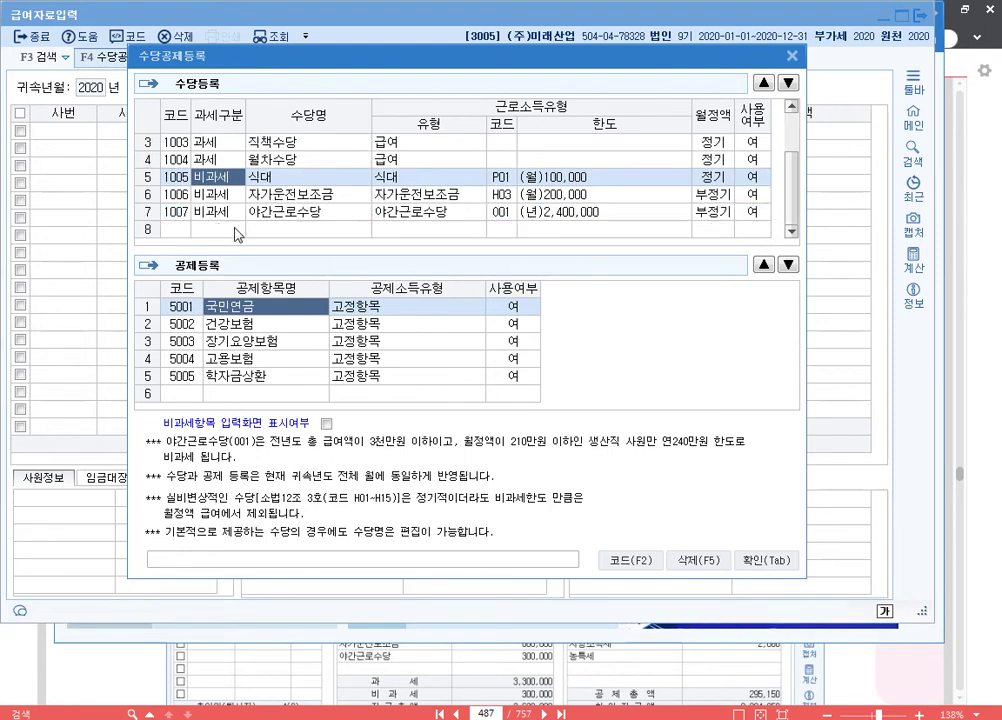
scroll(215, 150, up, 1)
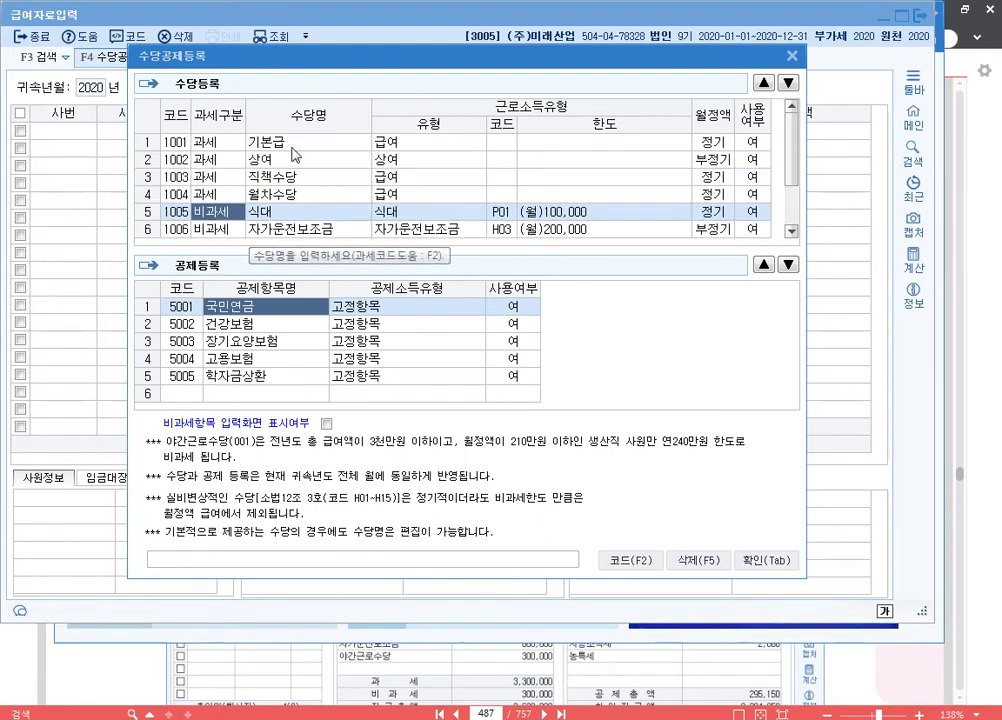
Look through the 수당명 entries from 기본급 and 상여 down to 자가운전보조금 and 야간근로수당.
click(292, 145)
click(290, 162)
click(293, 177)
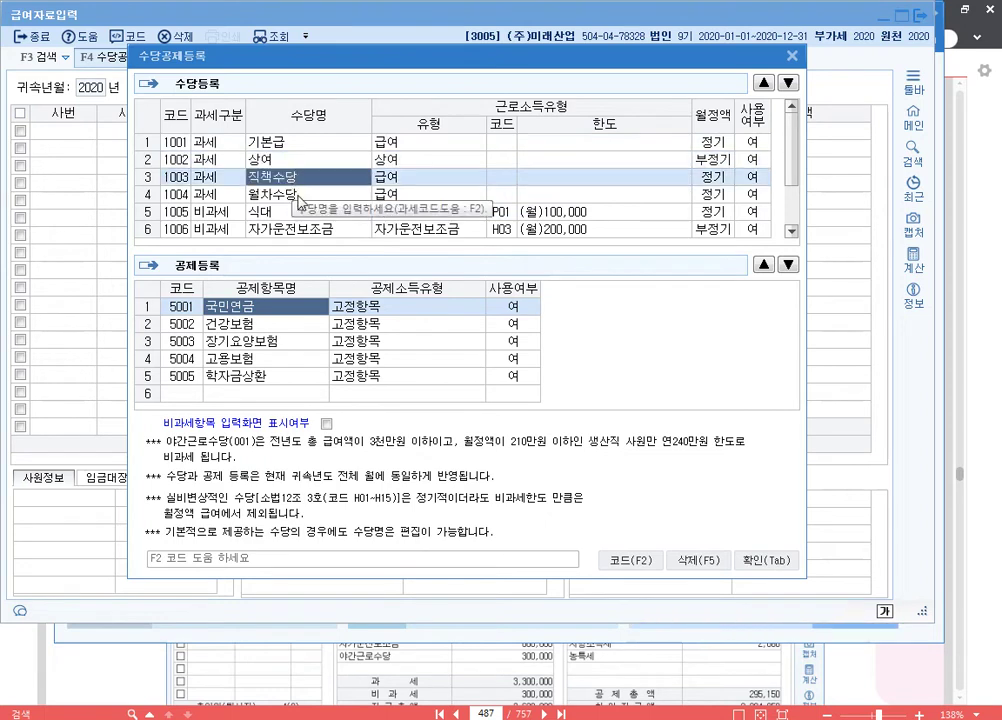
key(Down)
key(Down)
key(Down)
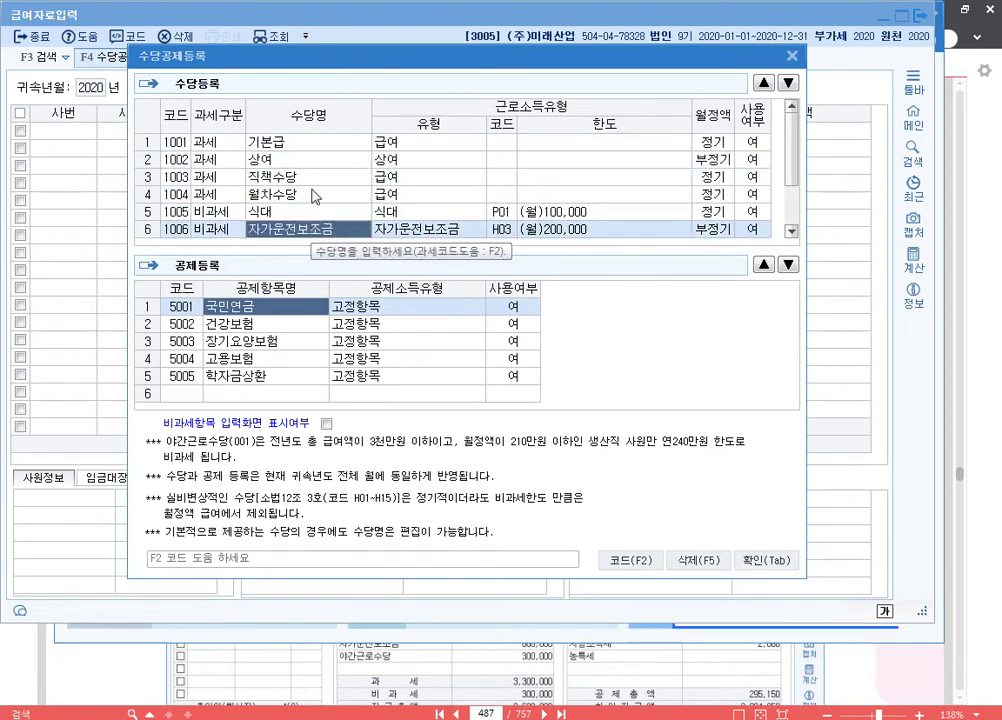
scroll(315, 197, down, 1)
click(310, 214)
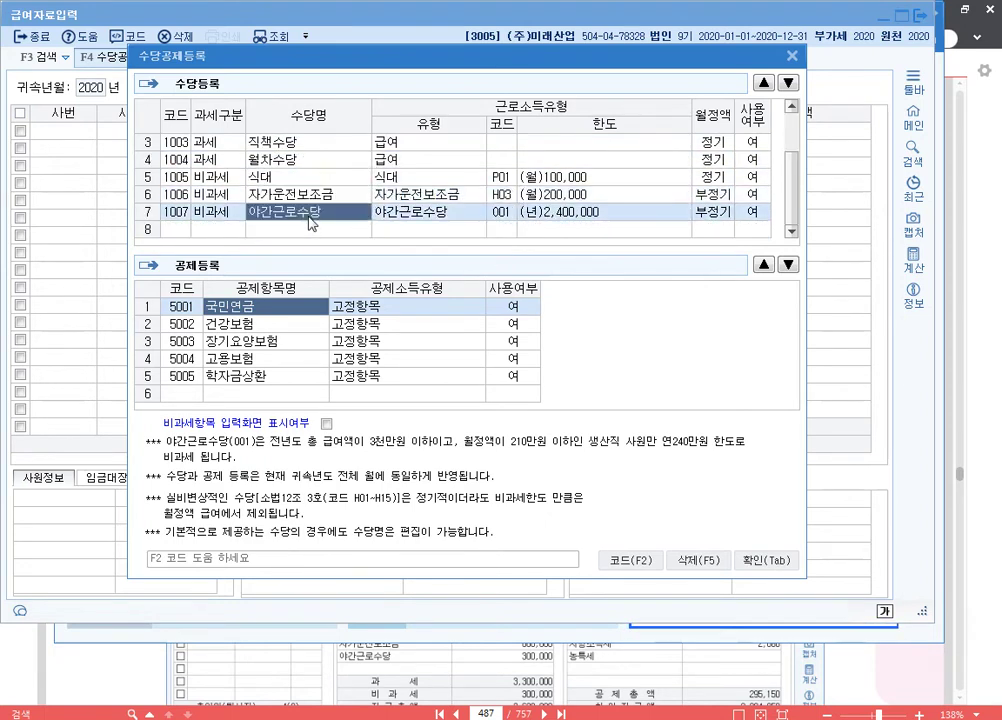
click(328, 195)
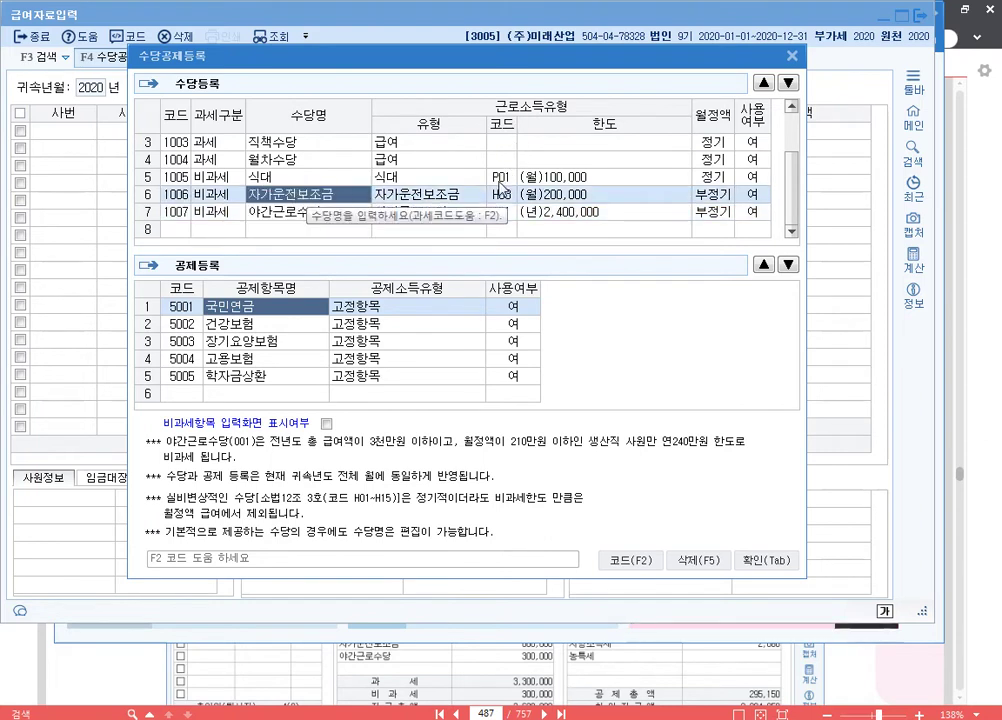
Examine the 근로소득유형 codes and limits of the non-taxable allowances 식대, 자가운전보조금 and 야간근로수당.
click(500, 182)
click(501, 195)
click(503, 212)
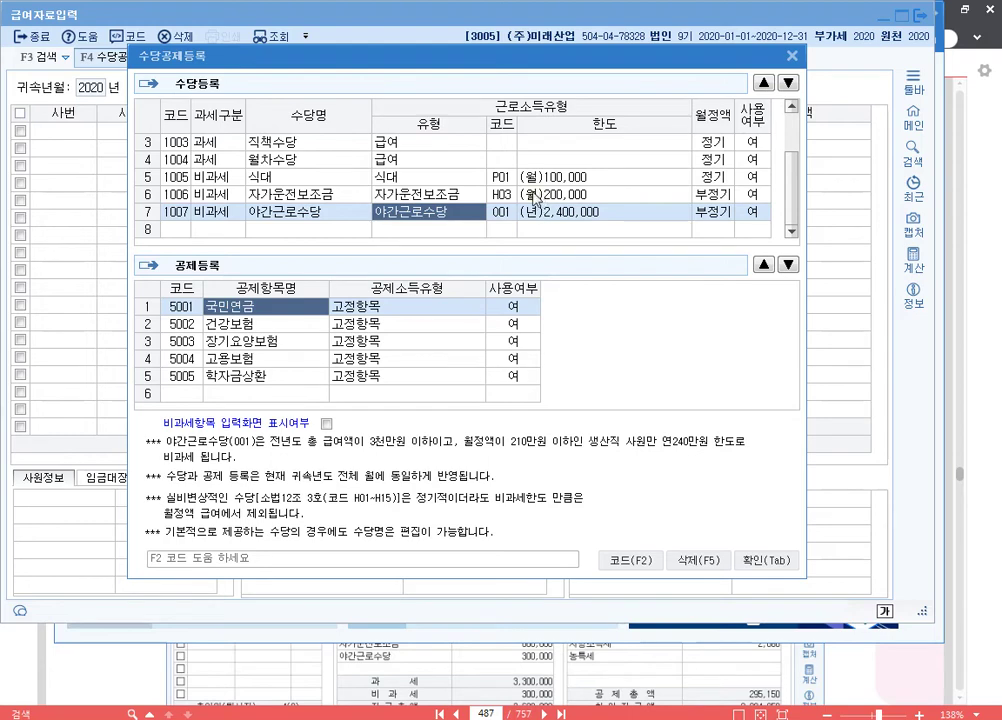
scroll(345, 170, up, 1)
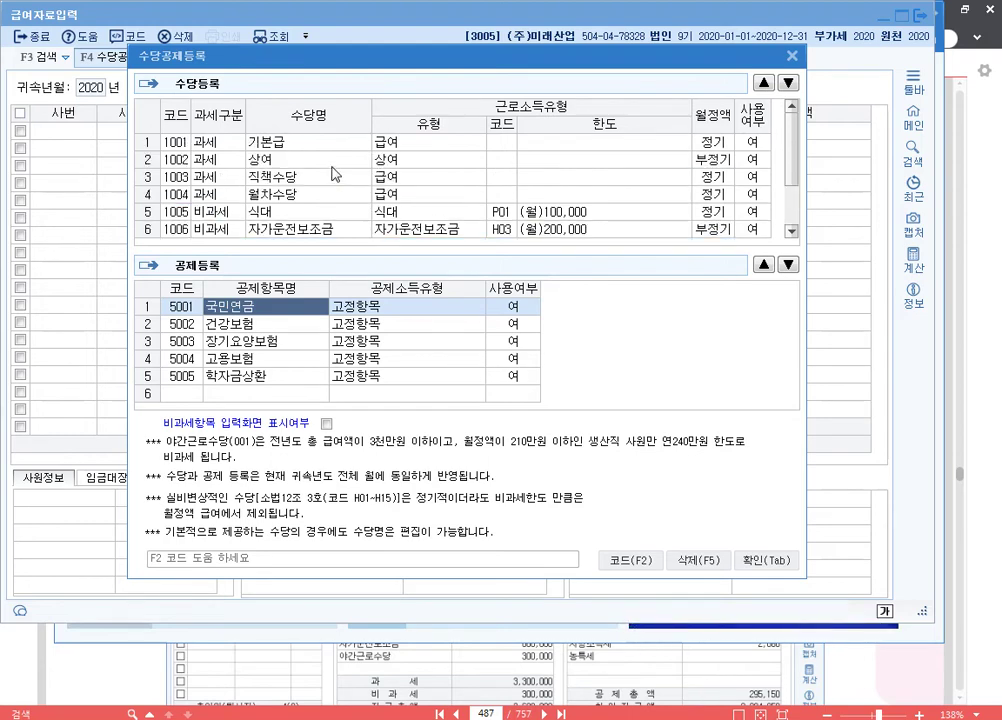
Switch to 알PDF to check the allowance names in the textbook's monthly pay table and return to KcLep.
click(465, 632)
scroll(328, 228, down, 1)
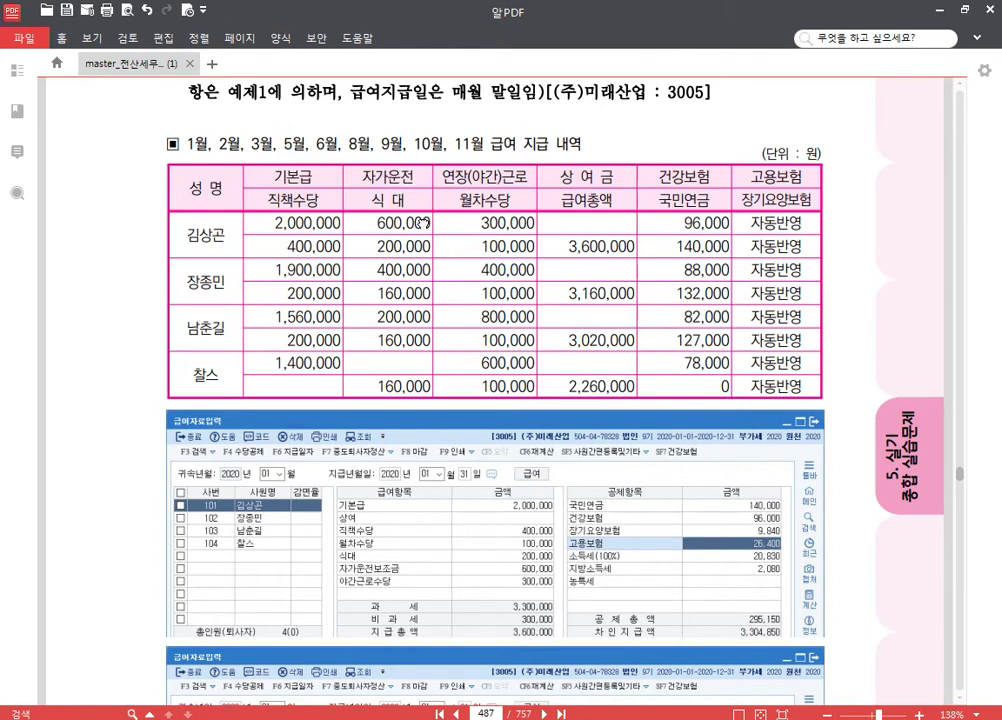
scroll(331, 175, down, 1)
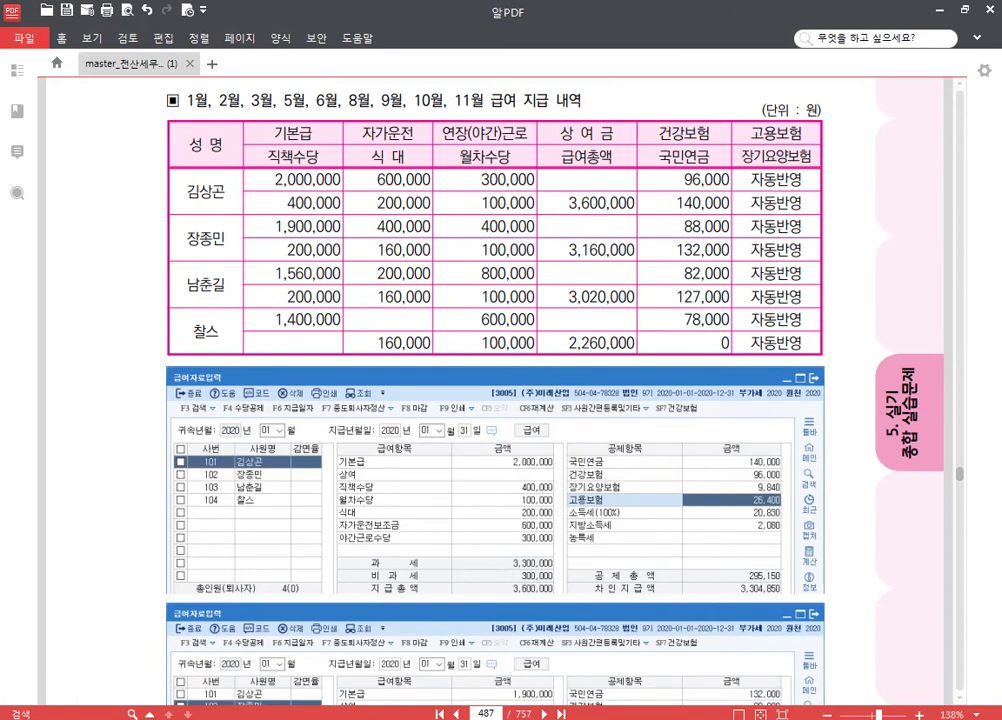
key(alt+Tab)
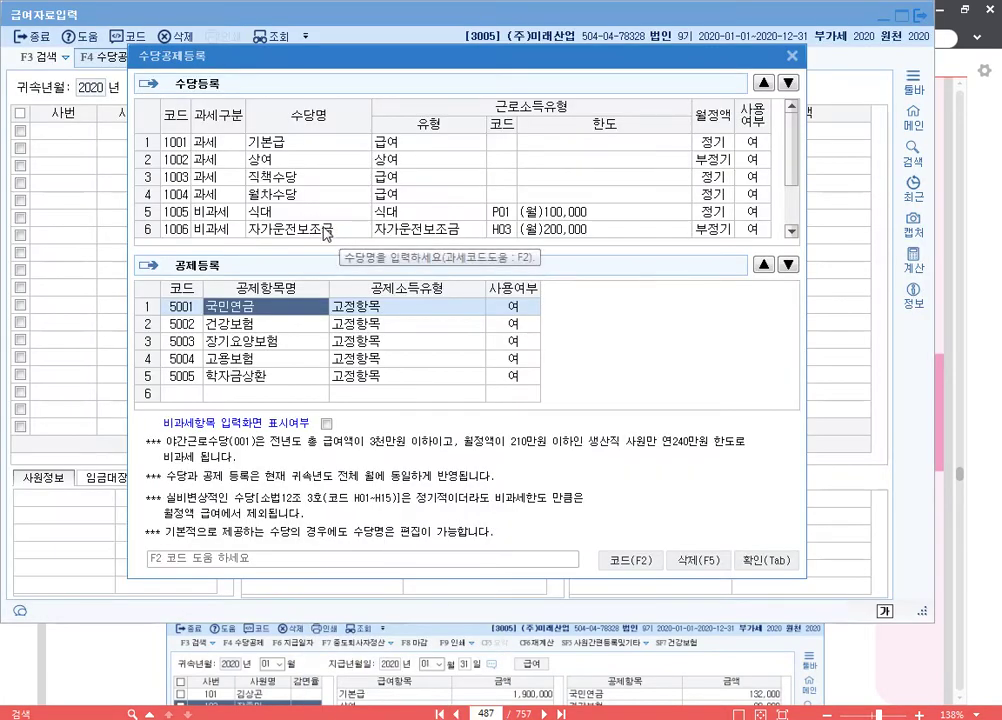
Rename the 자가운전보조금 allowance, code 1006, to 자가운전 in the 수당등록 list.
click(325, 230)
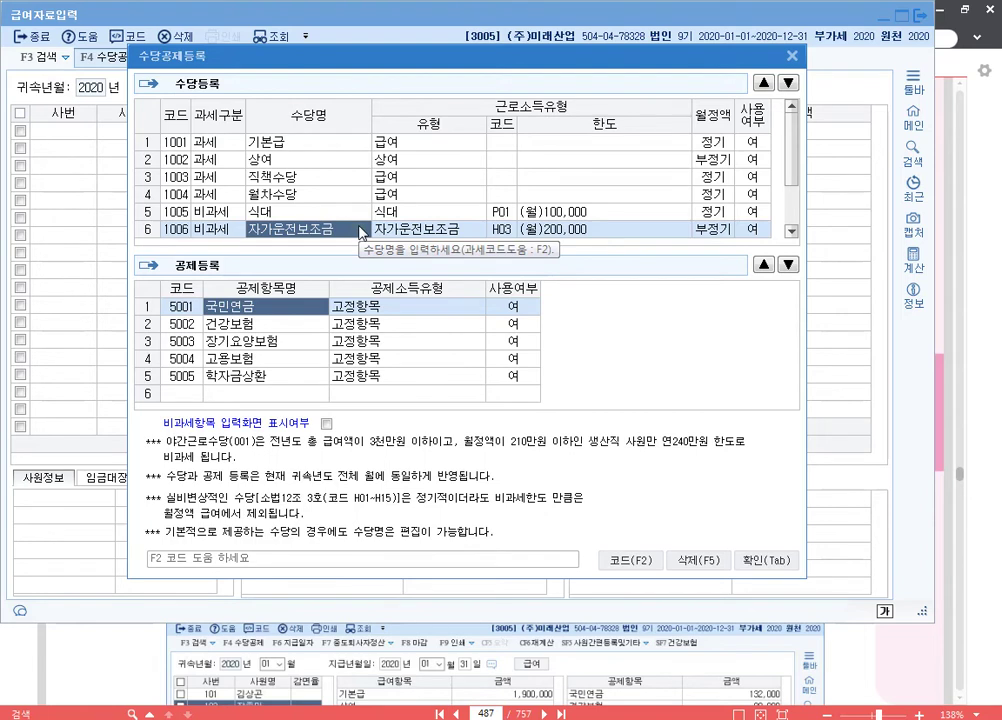
text(자가운전)
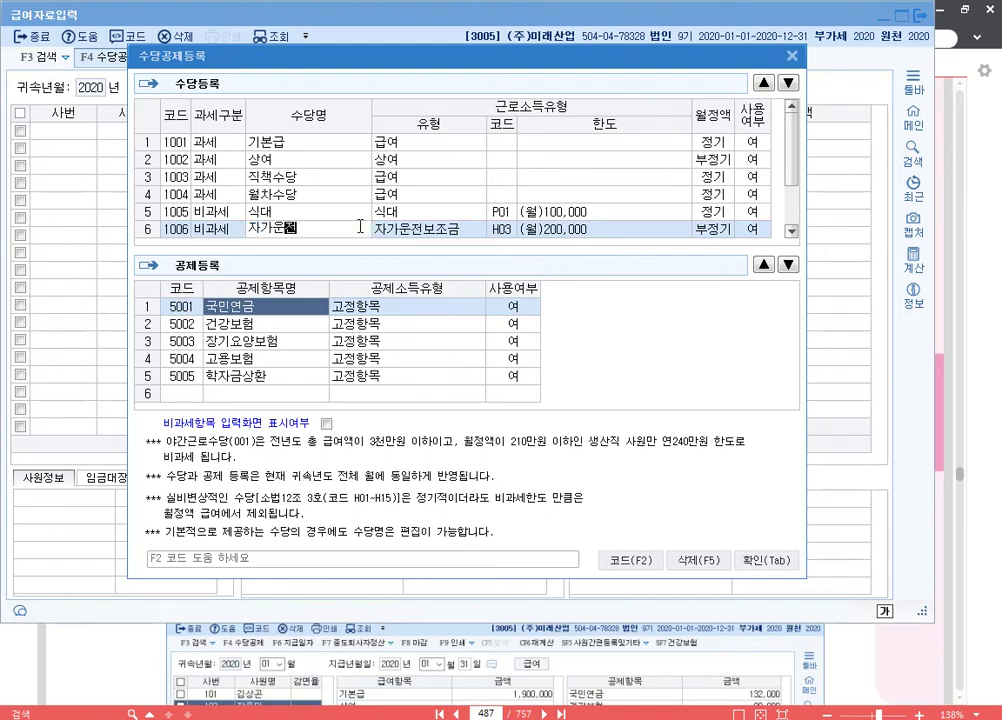
key(Return)
click(360, 231)
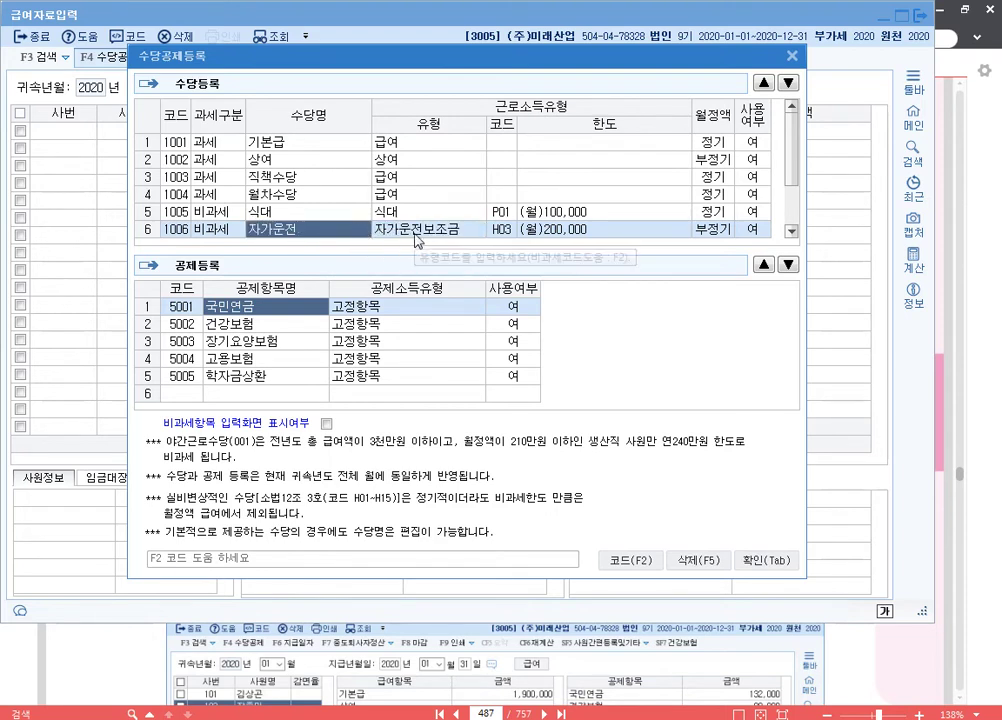
click(463, 233)
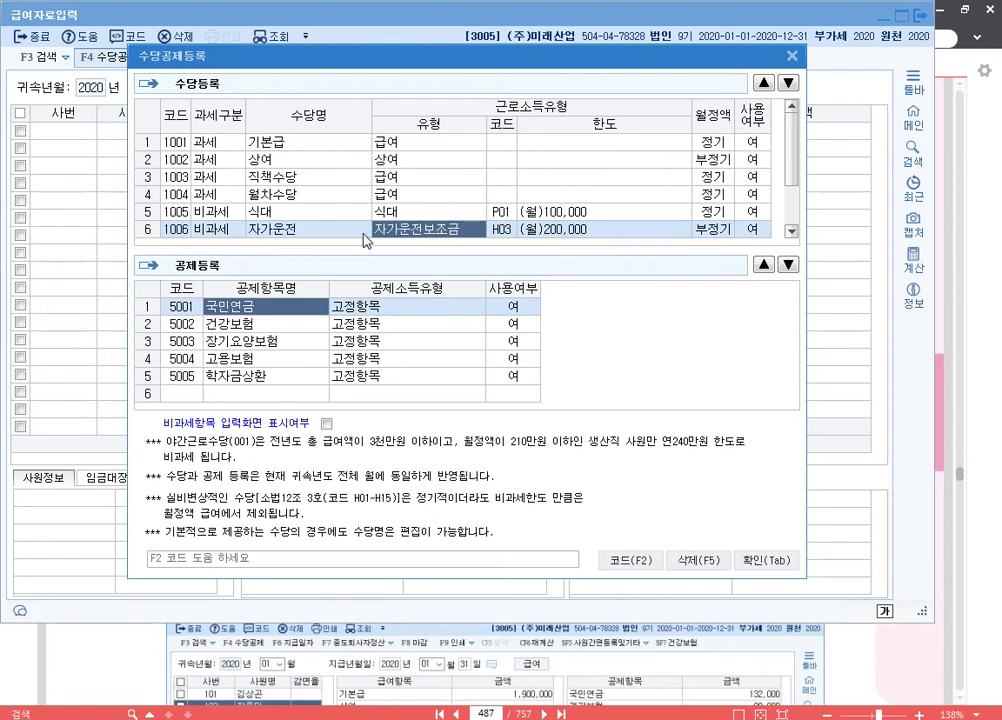
Move the 자가운전 allowance up in the 수당등록 list to directly below 기본급.
click(291, 231)
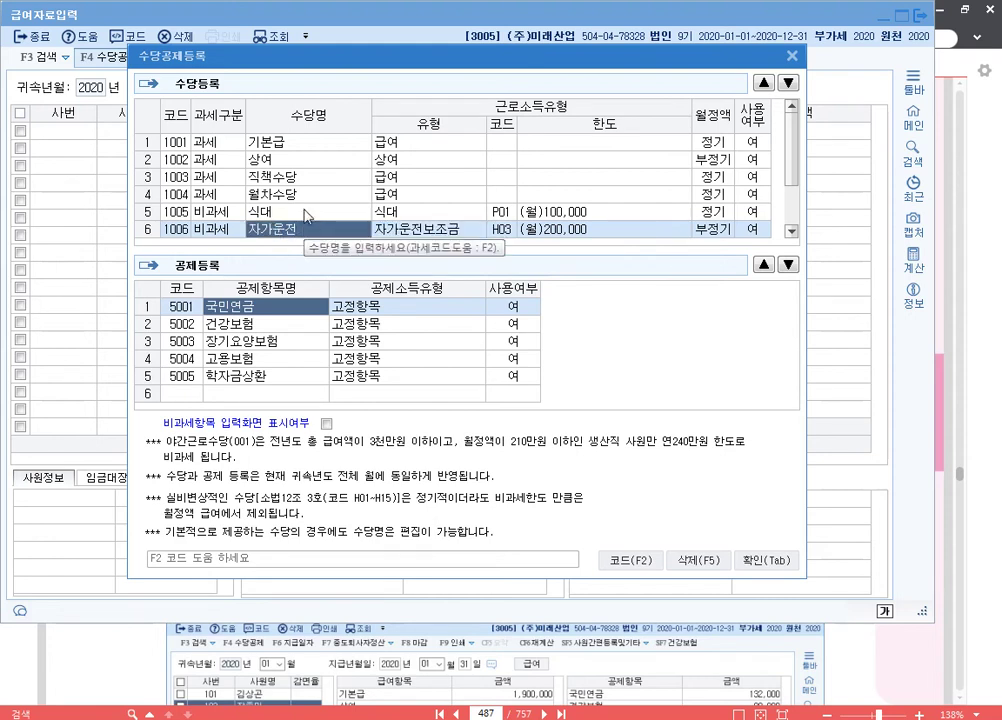
click(288, 147)
click(290, 231)
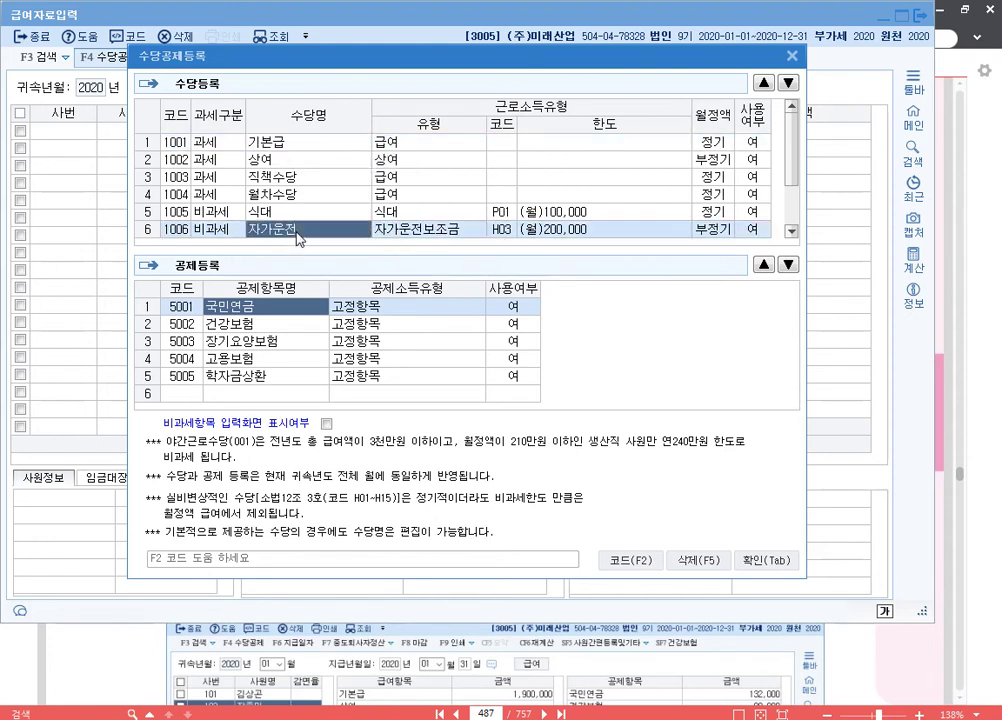
click(763, 85)
click(763, 85)
click(763, 85)
click(763, 85)
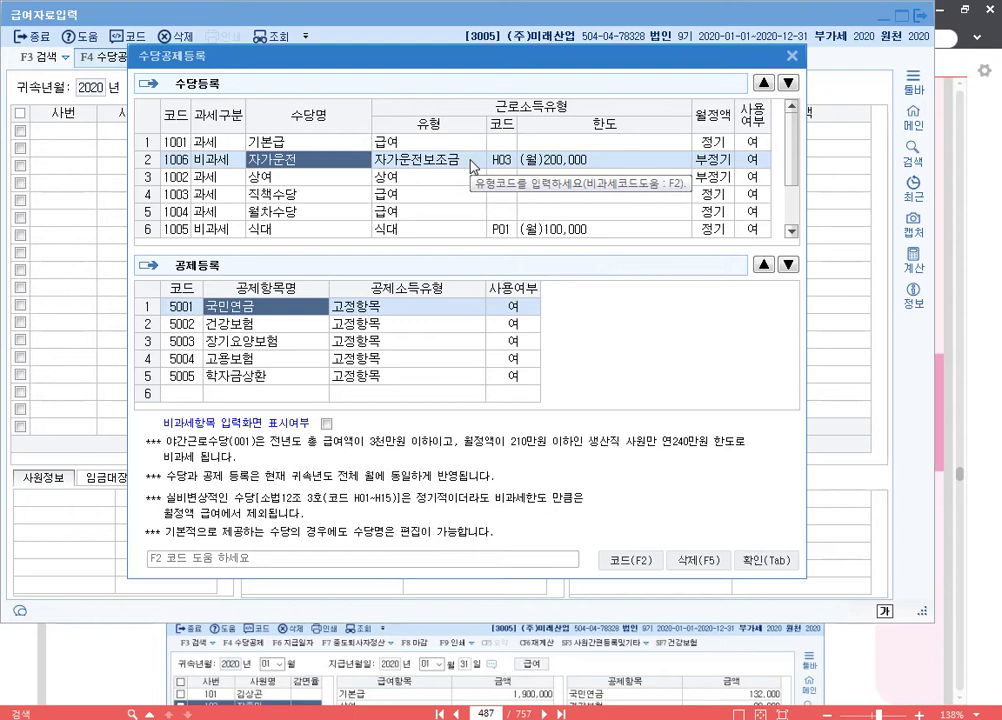
Rename the 야간근로수당 allowance, code 1007, to 연장(야간)근로 in the 수당등록 list.
scroll(330, 190, down, 5)
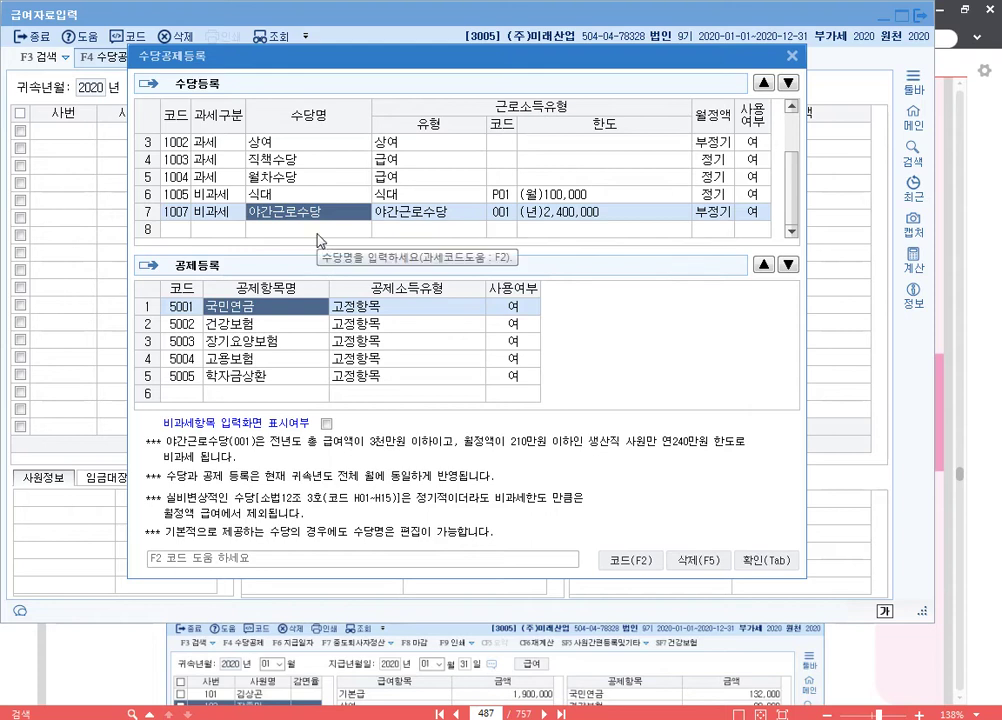
text(연장()
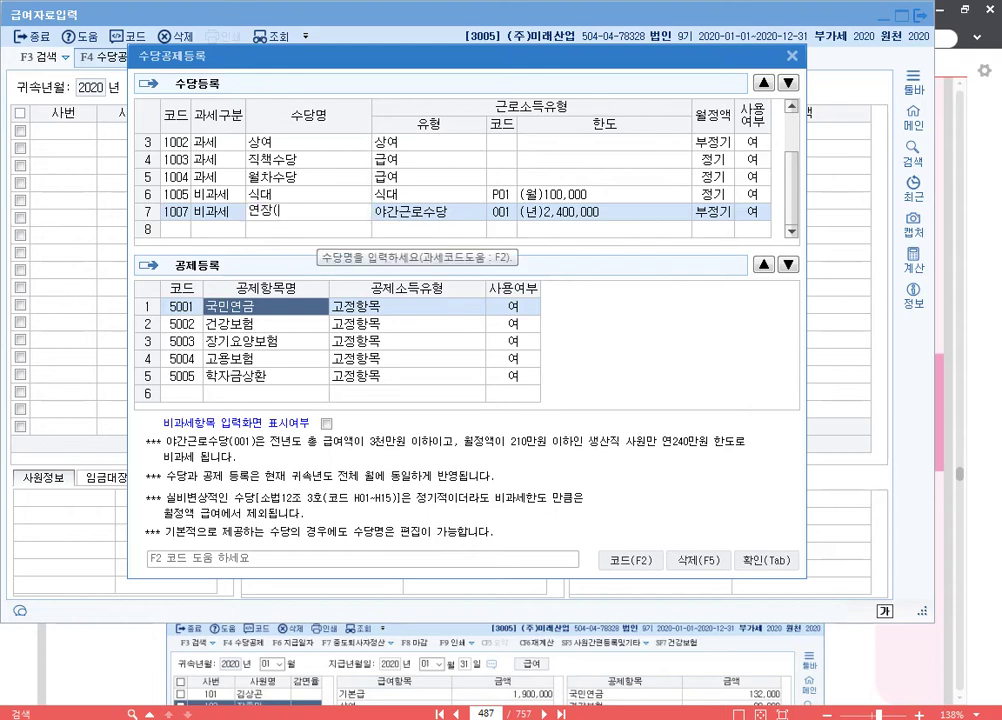
text(야간)근로)
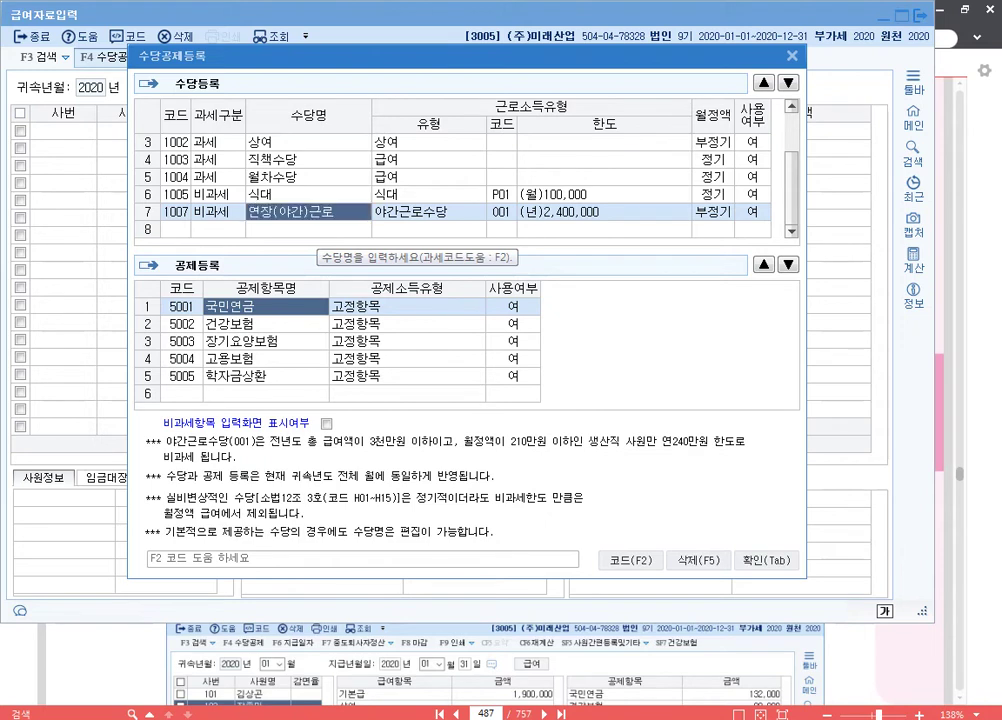
key(Return)
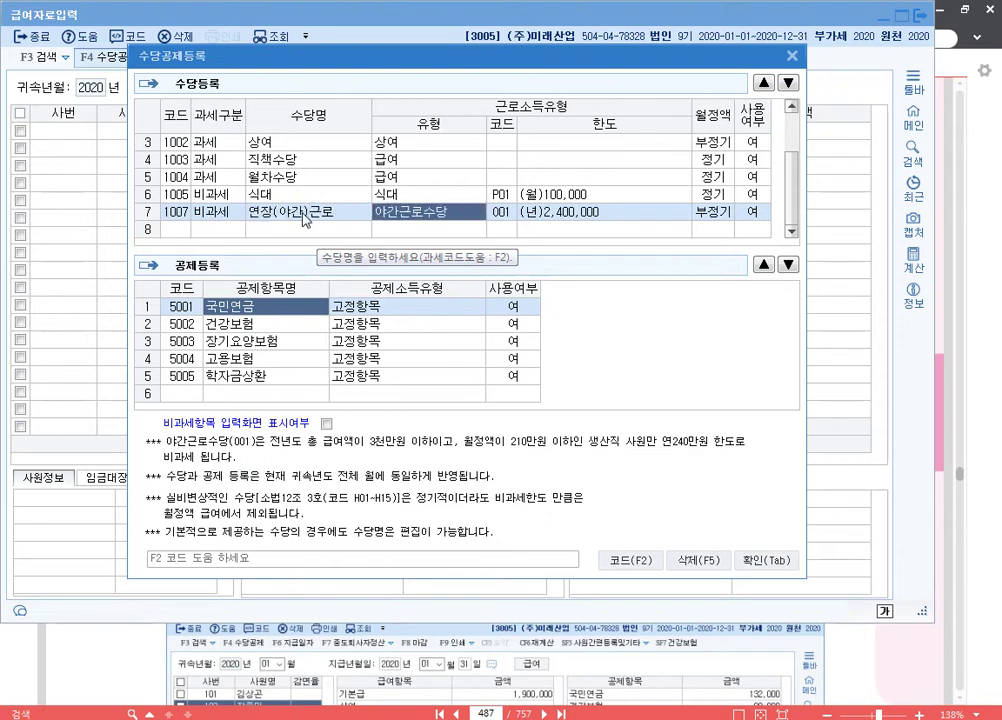
Move the 연장(야간)근로 allowance up in the 수당등록 list to directly below 자가운전.
click(300, 211)
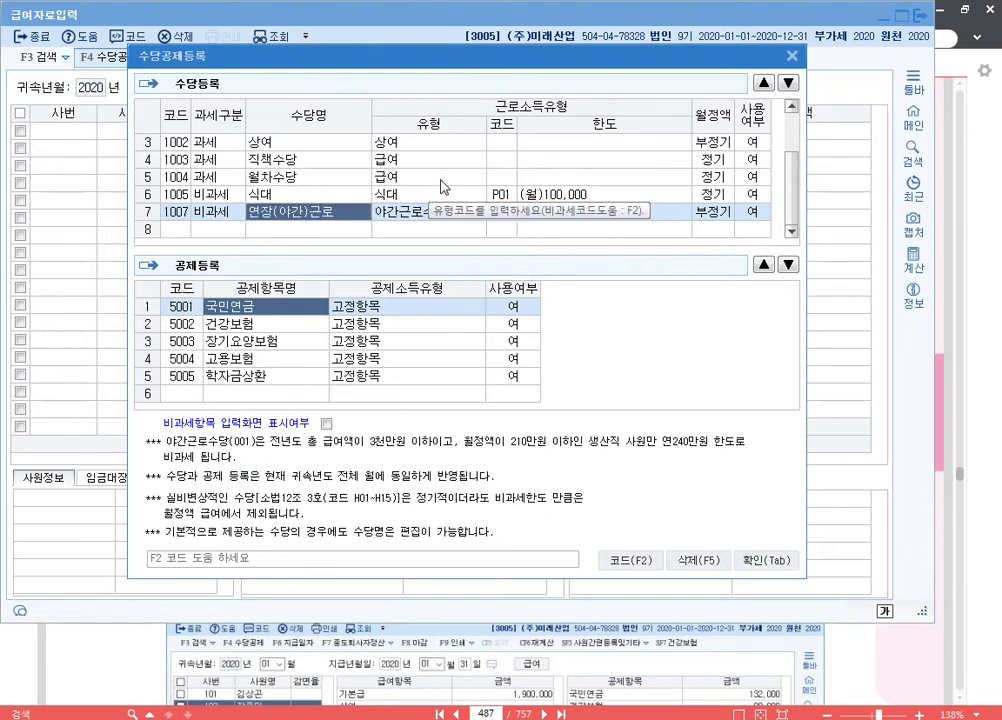
scroll(457, 187, up, 1)
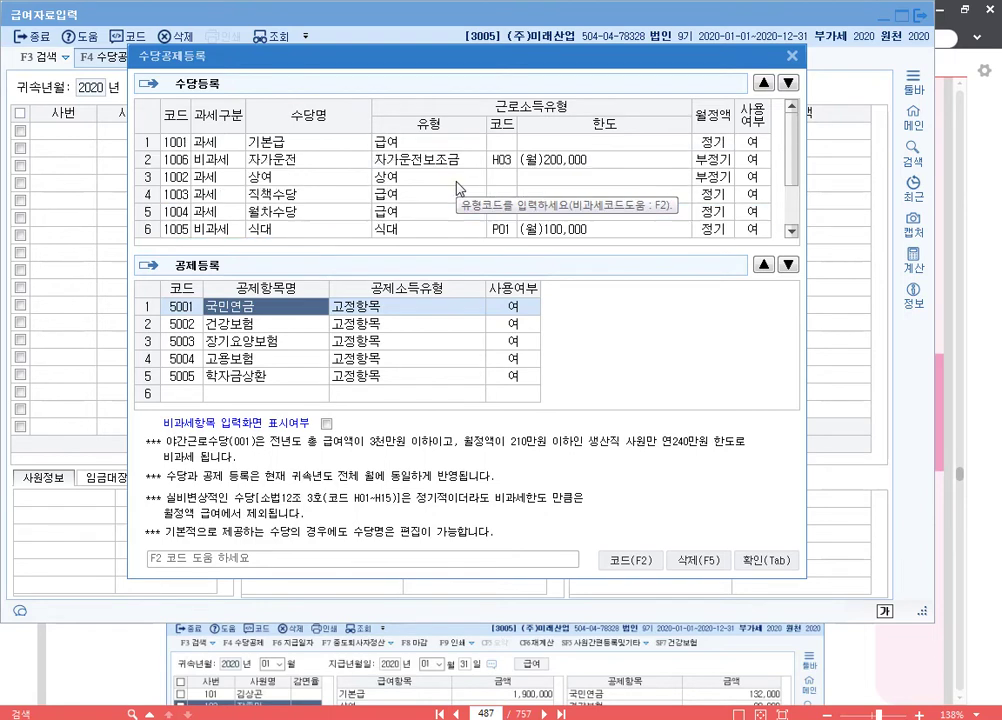
click(764, 83)
click(764, 83)
click(764, 83)
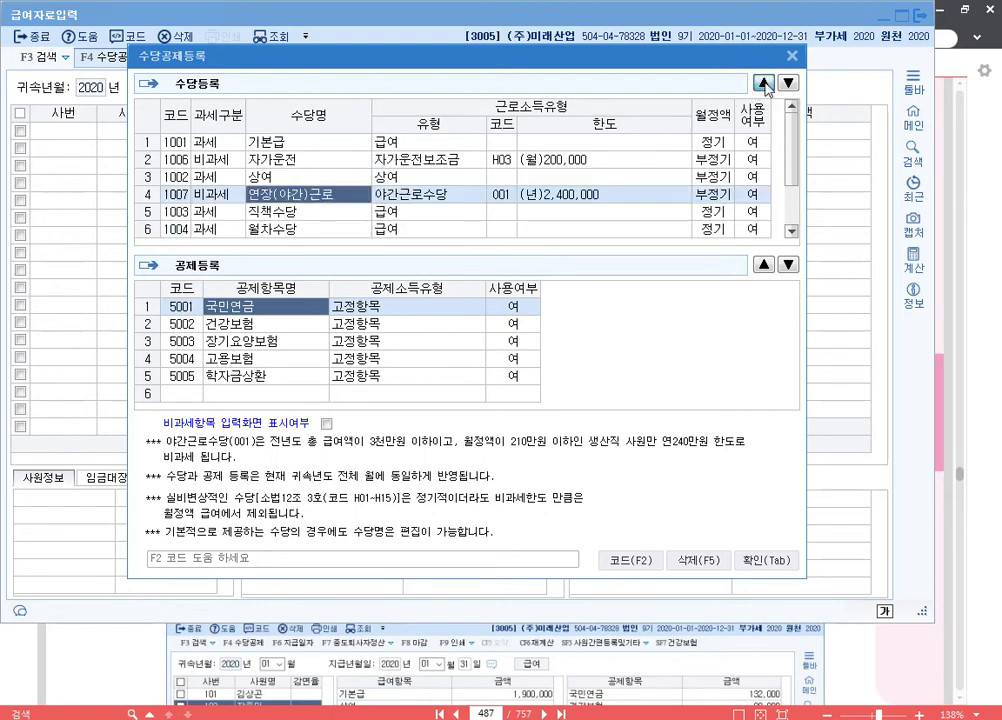
click(764, 83)
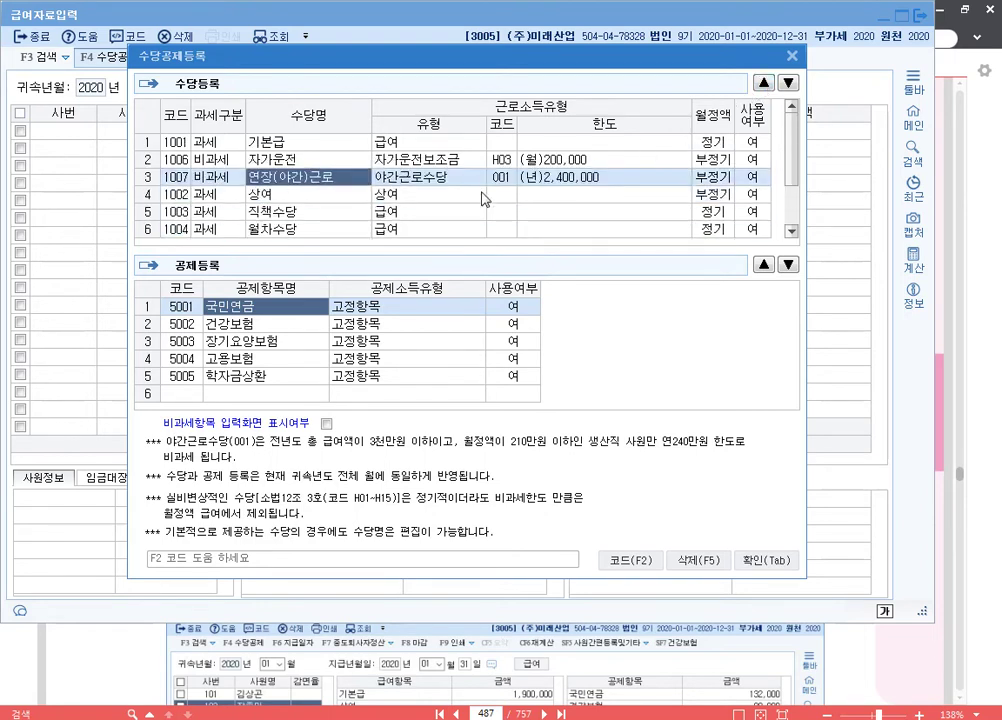
Rename the 상여 allowance, code 1002, to 상여금 in the 수당등록 list.
click(296, 196)
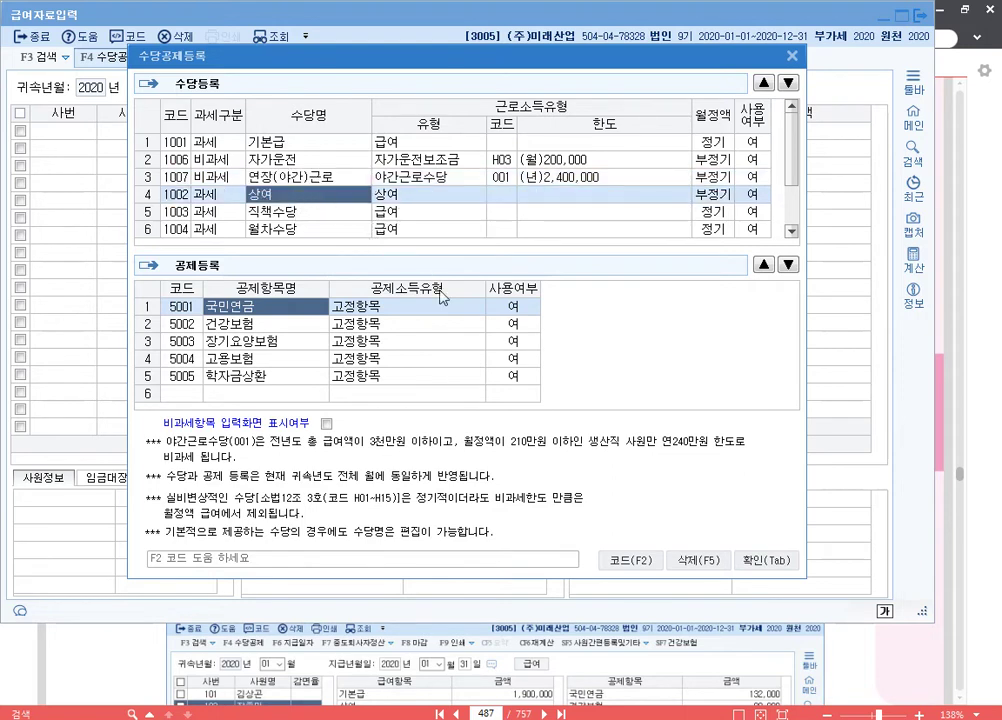
text(ㅅ)
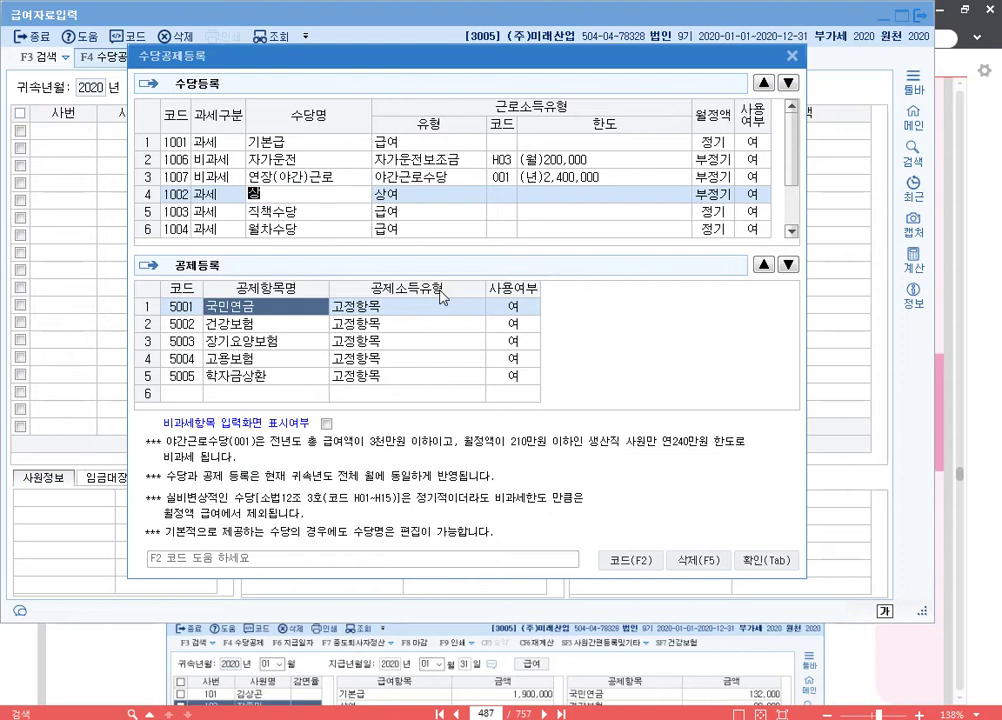
text(여금)
key(Return)
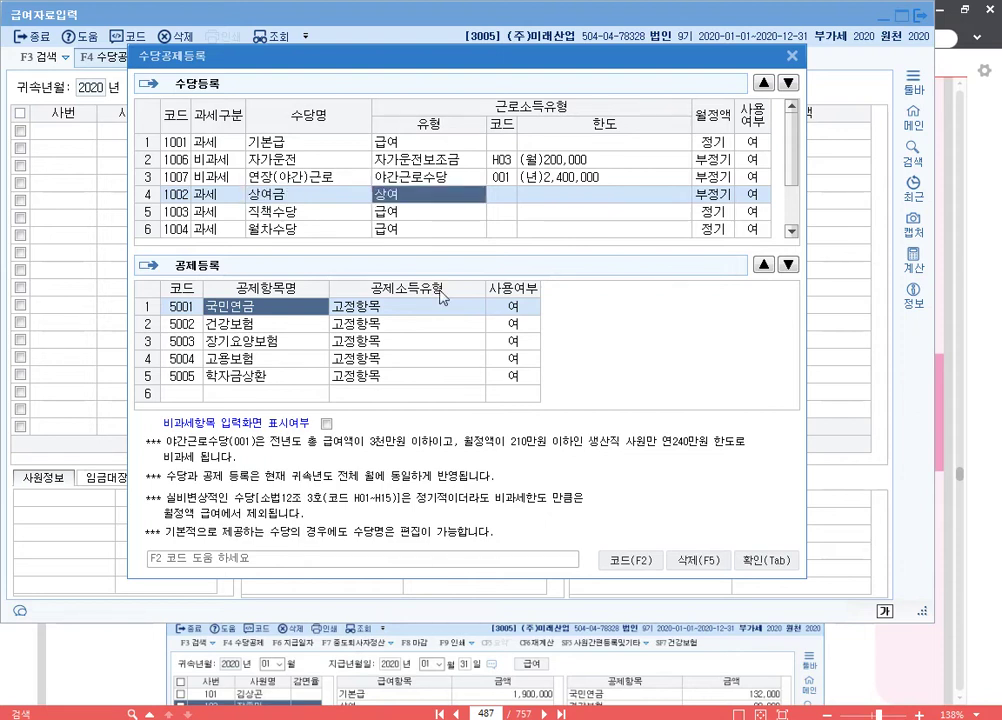
key(Left)
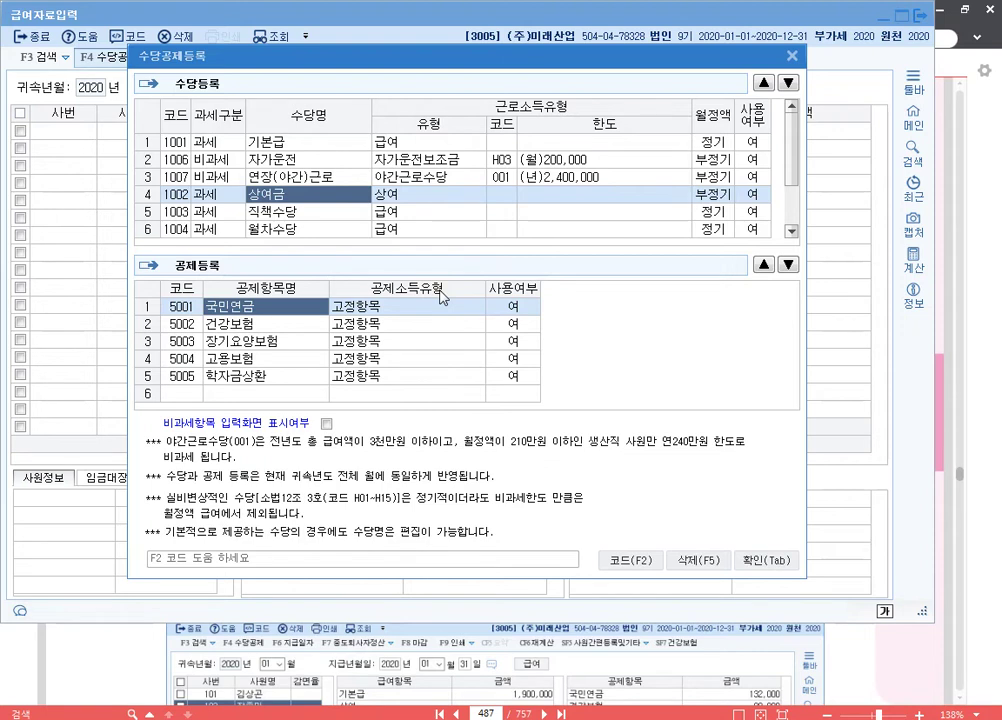
Move the 식대 allowance above 월차수당 in the 수당등록 list and review the resulting order.
click(332, 215)
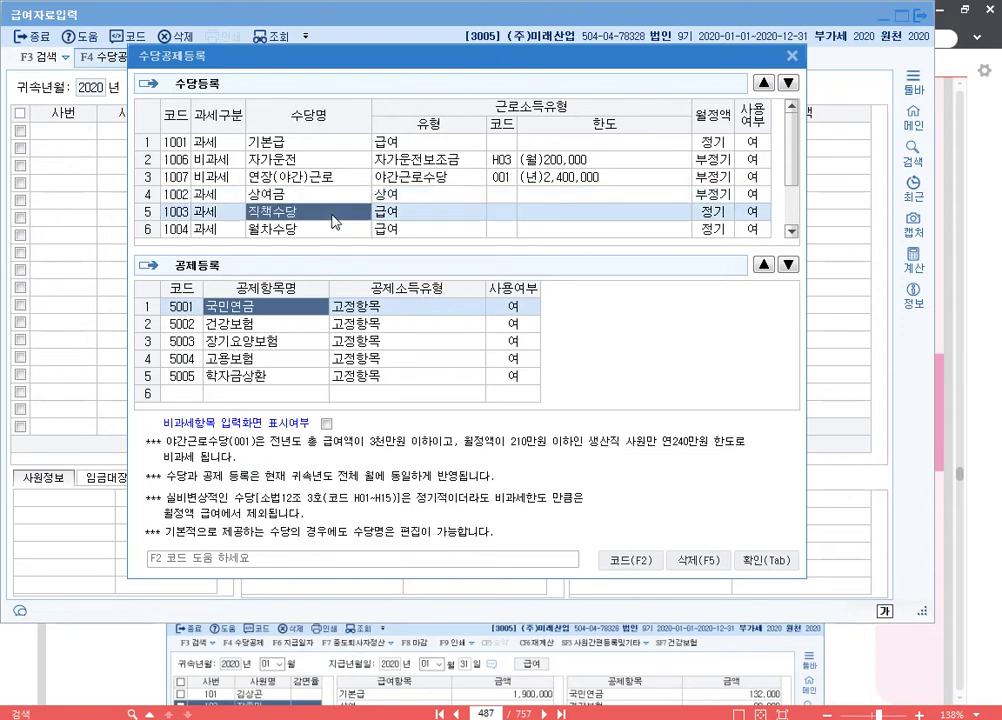
scroll(333, 221, down, 1)
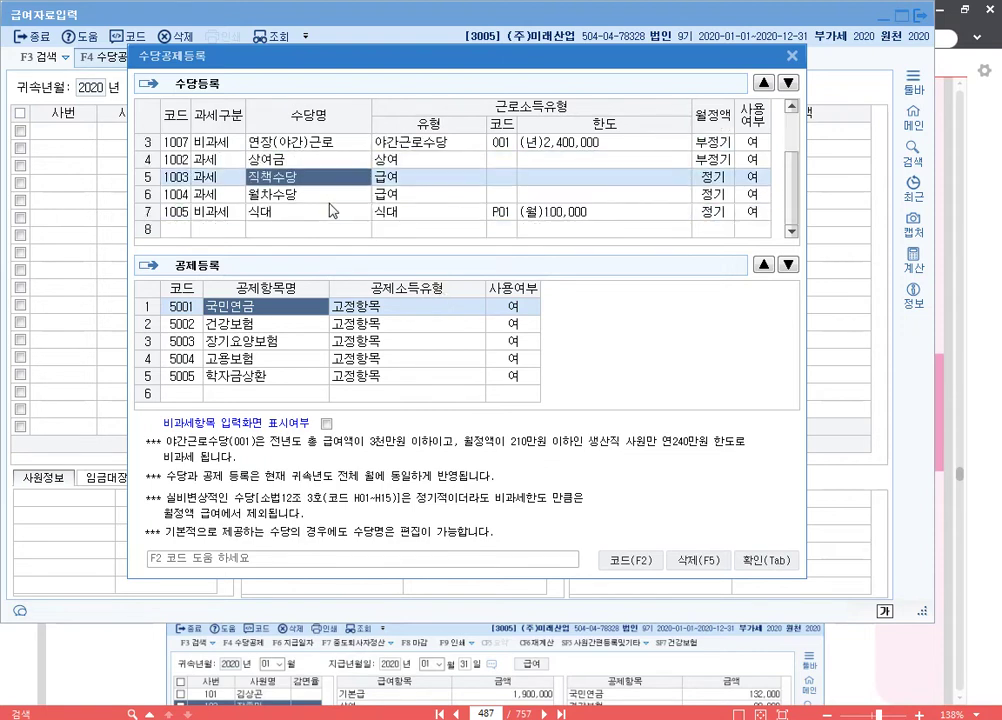
click(331, 211)
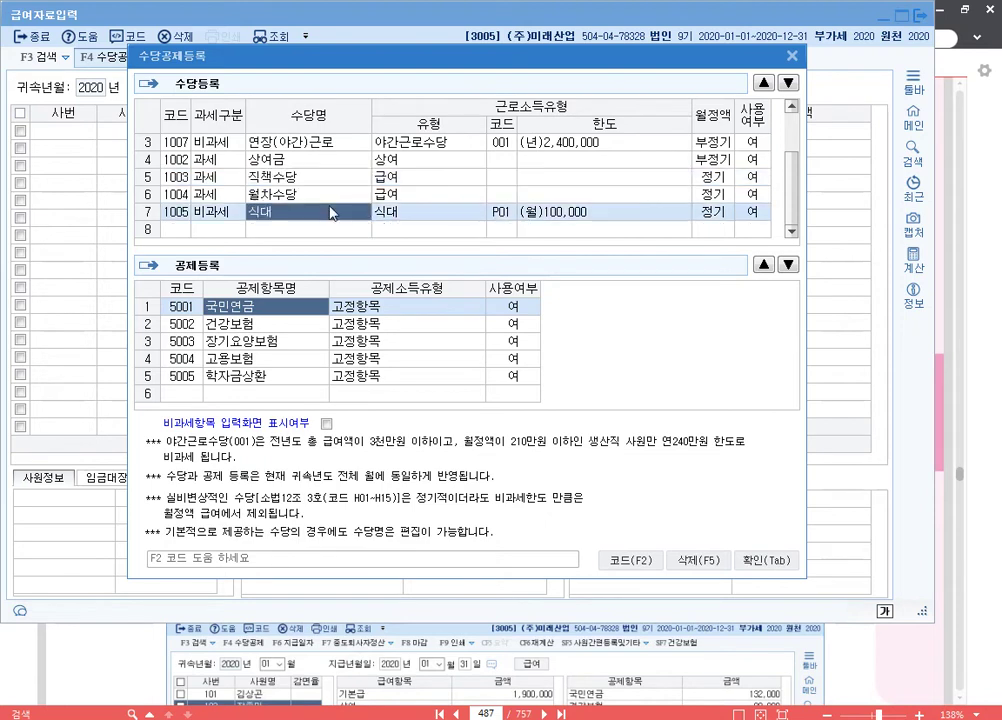
click(764, 83)
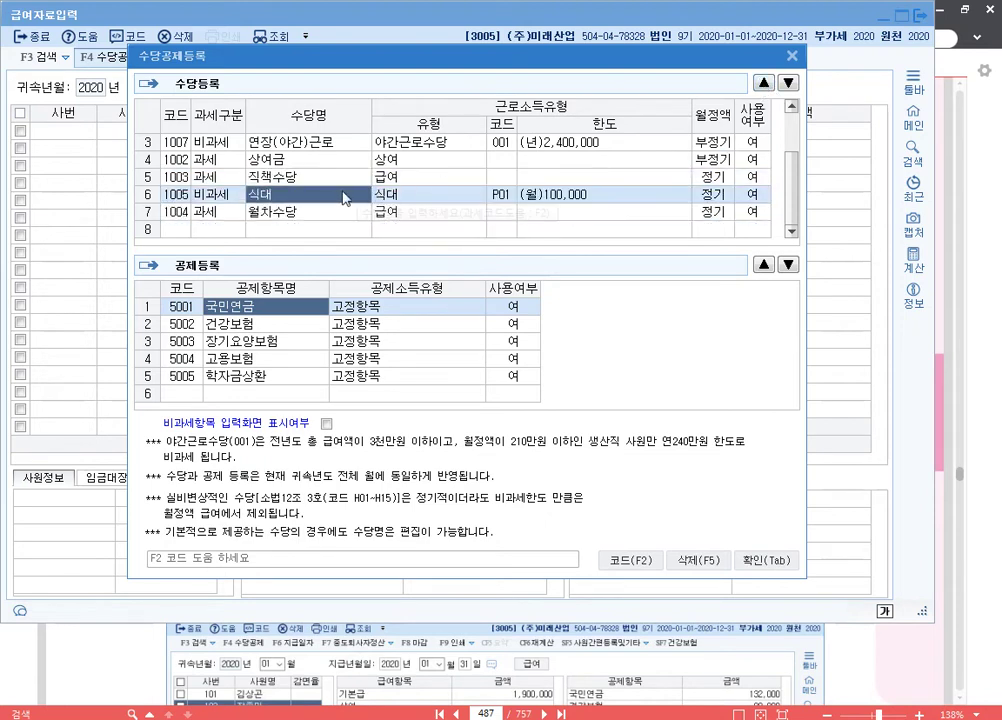
scroll(395, 228, up, 1)
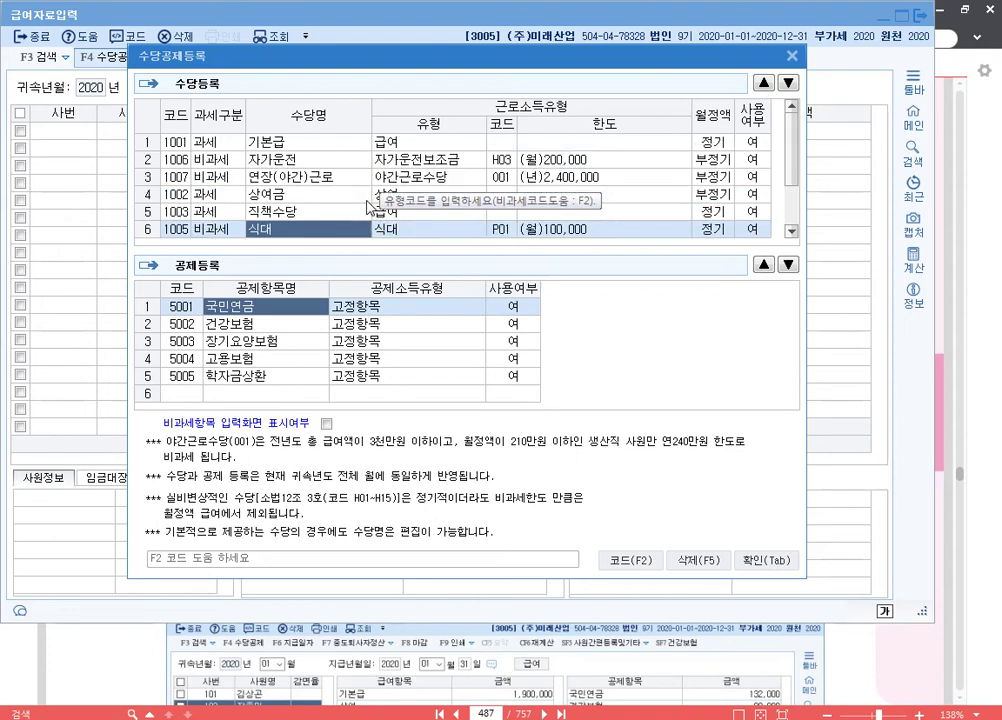
scroll(385, 226, down, 1)
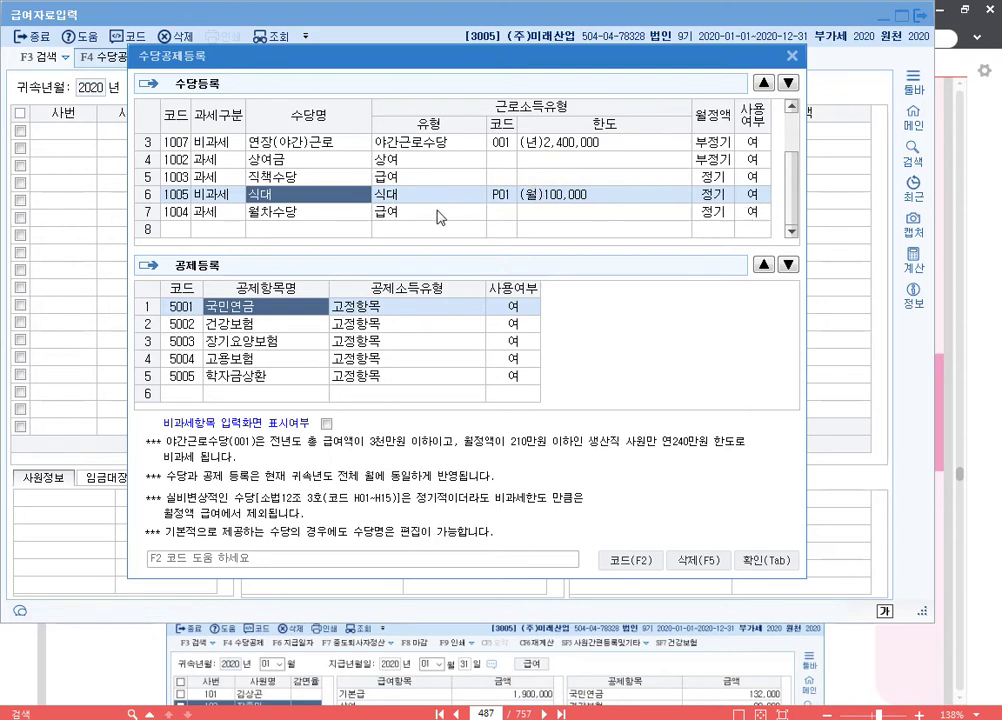
scroll(342, 164, up, 1)
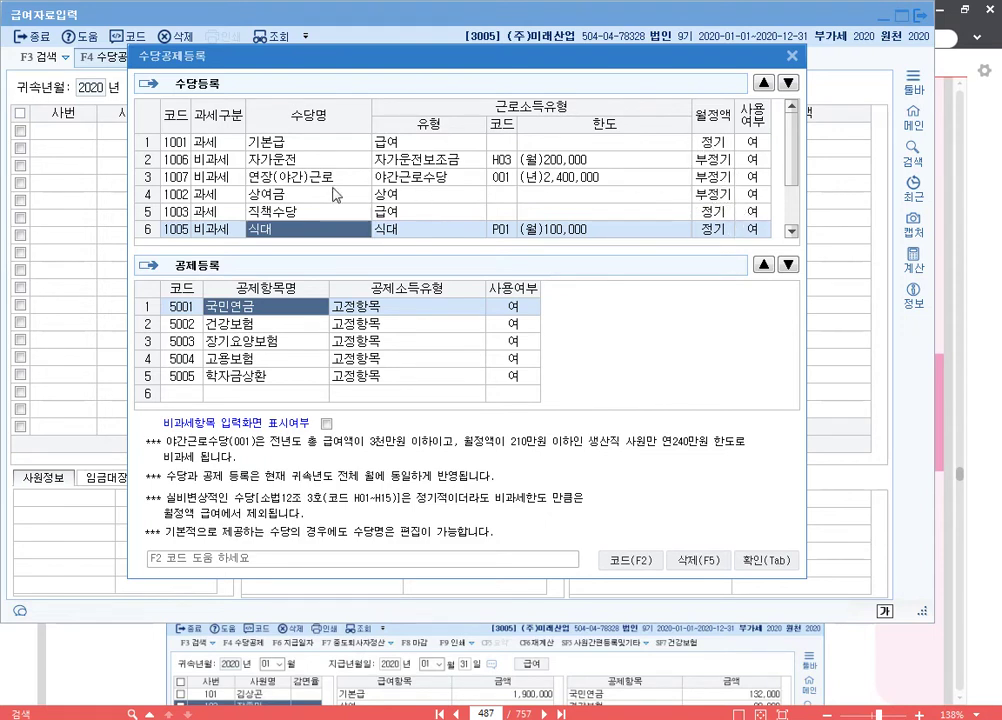
scroll(340, 193, down, 1)
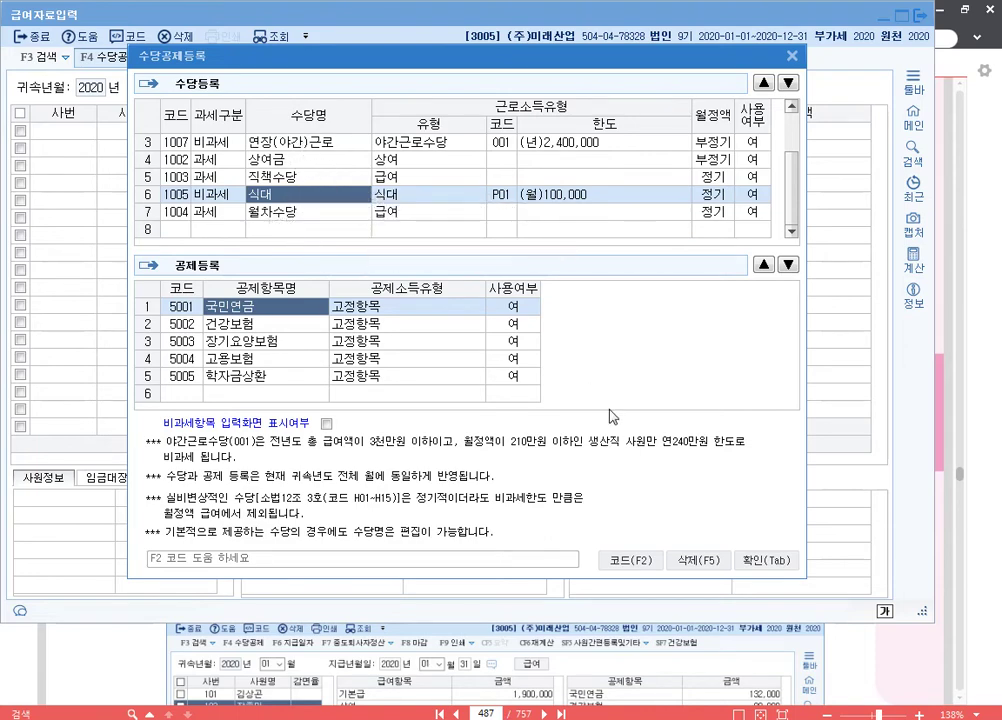
Look through the 공제등록 items from 건강보험 and 장기요양보험 down to 고용보험 and 학자금상환.
click(857, 682)
click(256, 328)
click(260, 342)
click(264, 357)
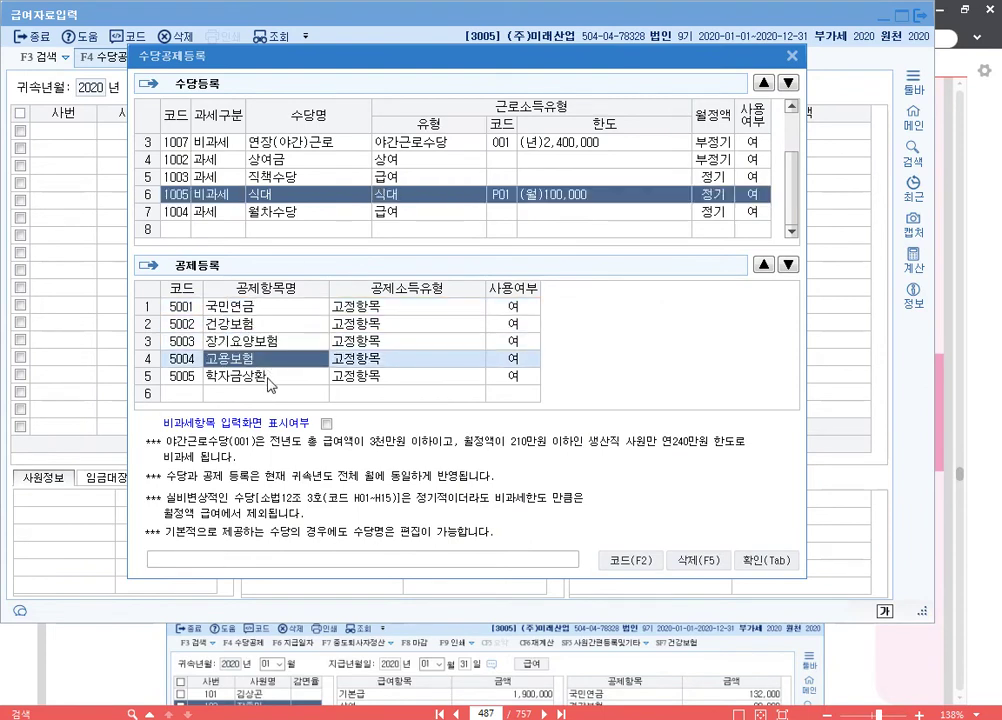
click(260, 377)
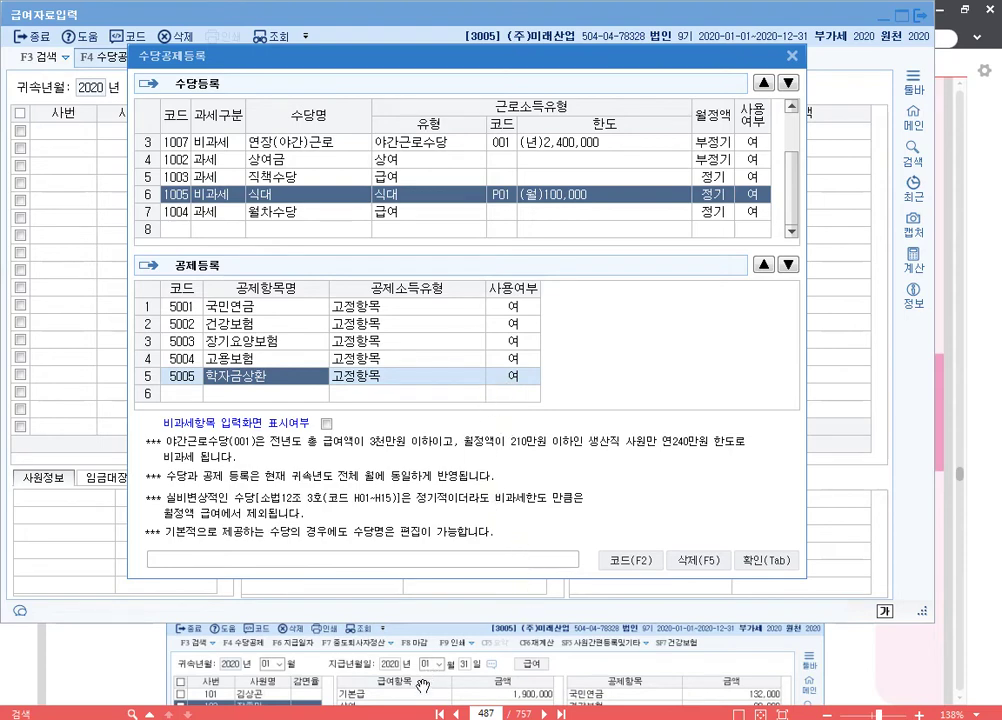
Open 사원등록, check the 학자금상환공제여부 options in employee 101's 추가사항, and return to the deduction list.
key(alt+Tab)
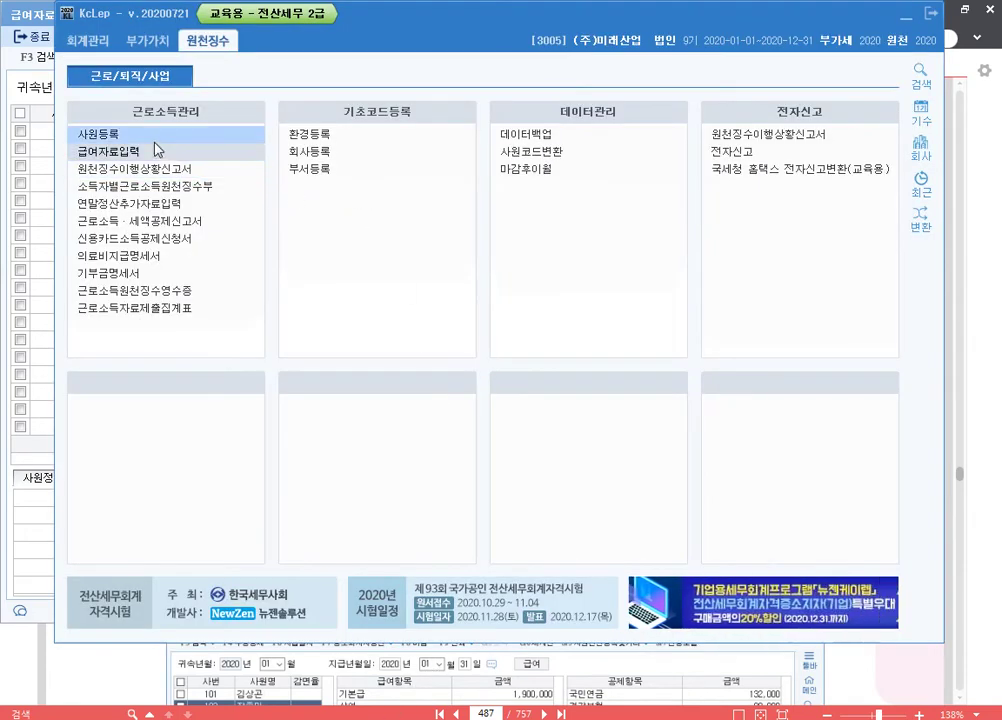
click(118, 134)
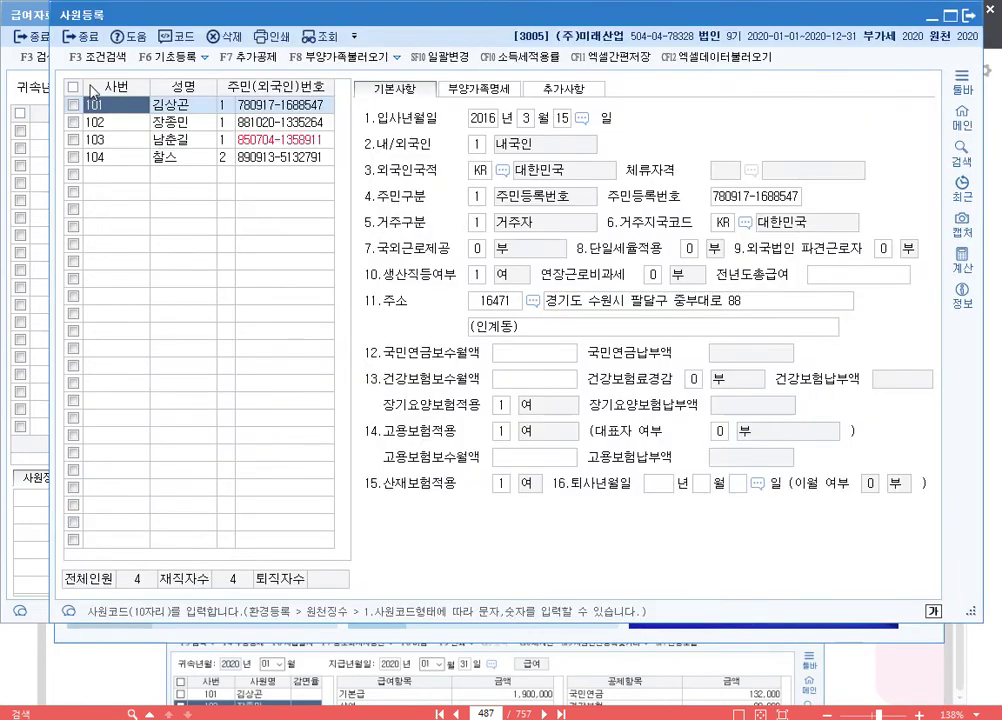
click(564, 90)
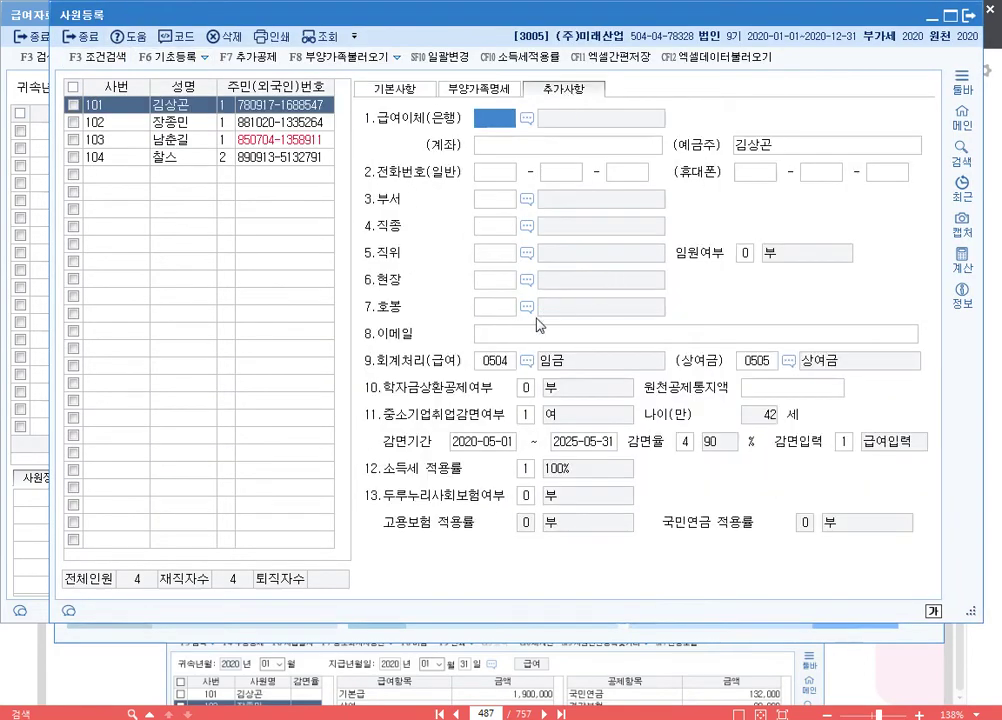
click(529, 390)
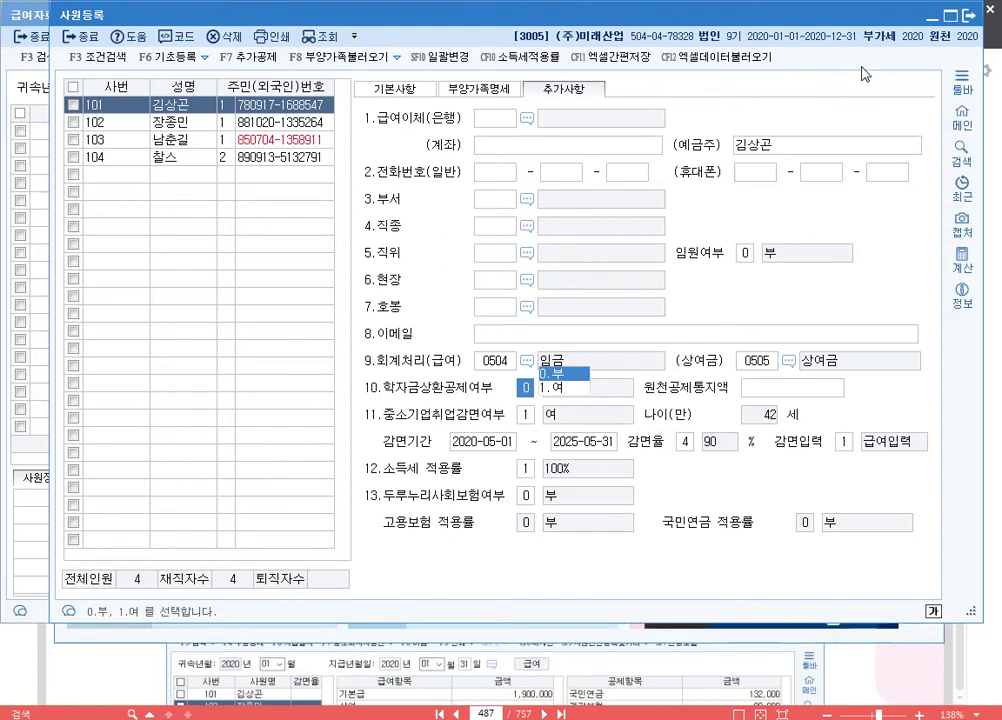
click(968, 17)
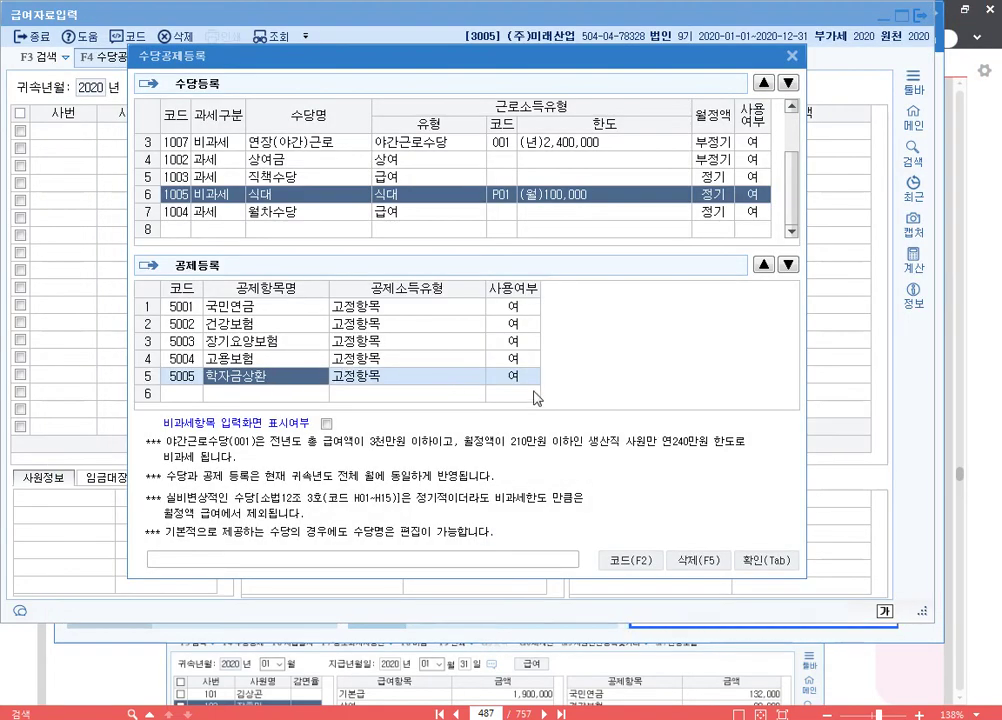
Confirm the 수당공제등록 settings and select employee 101's 기본급 amount in the January 2020 payroll with payment date 2020-01-31.
click(513, 383)
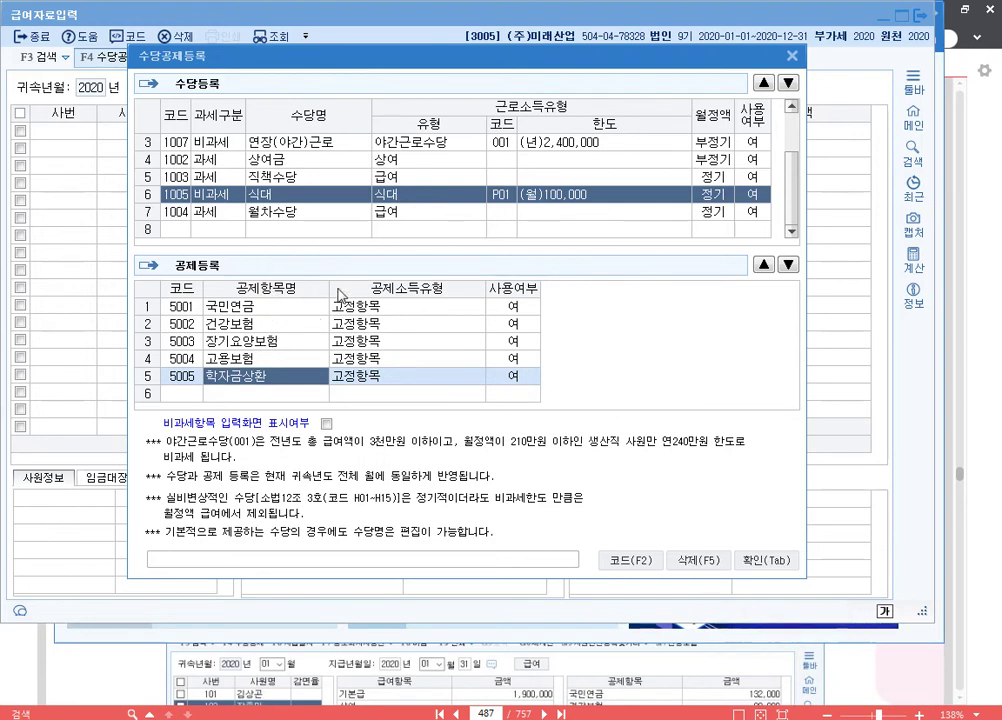
click(210, 395)
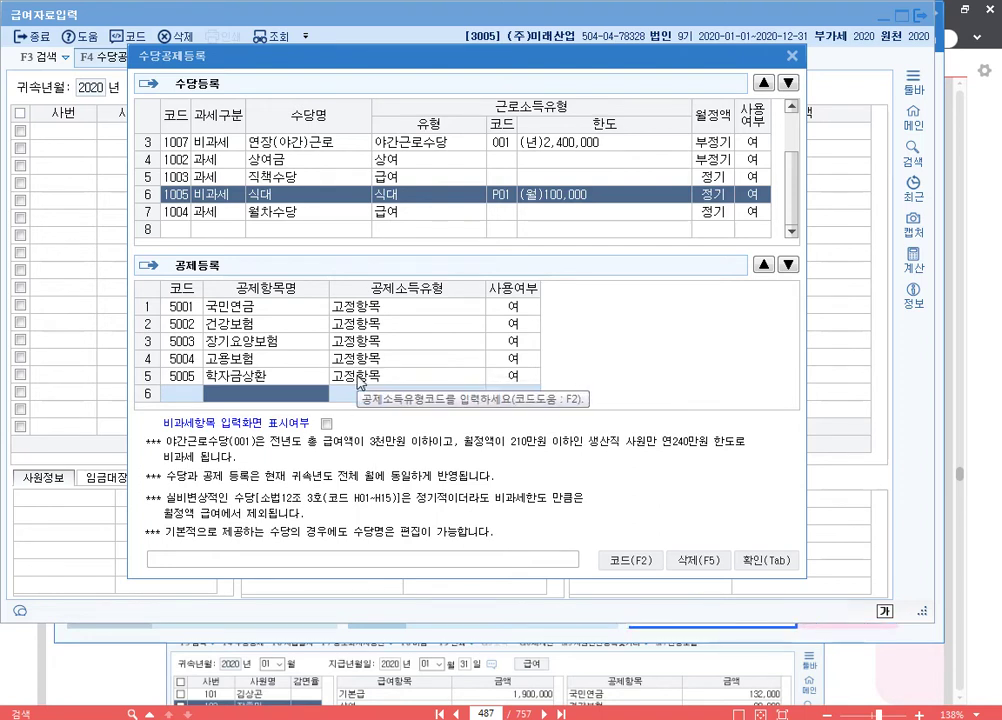
click(772, 561)
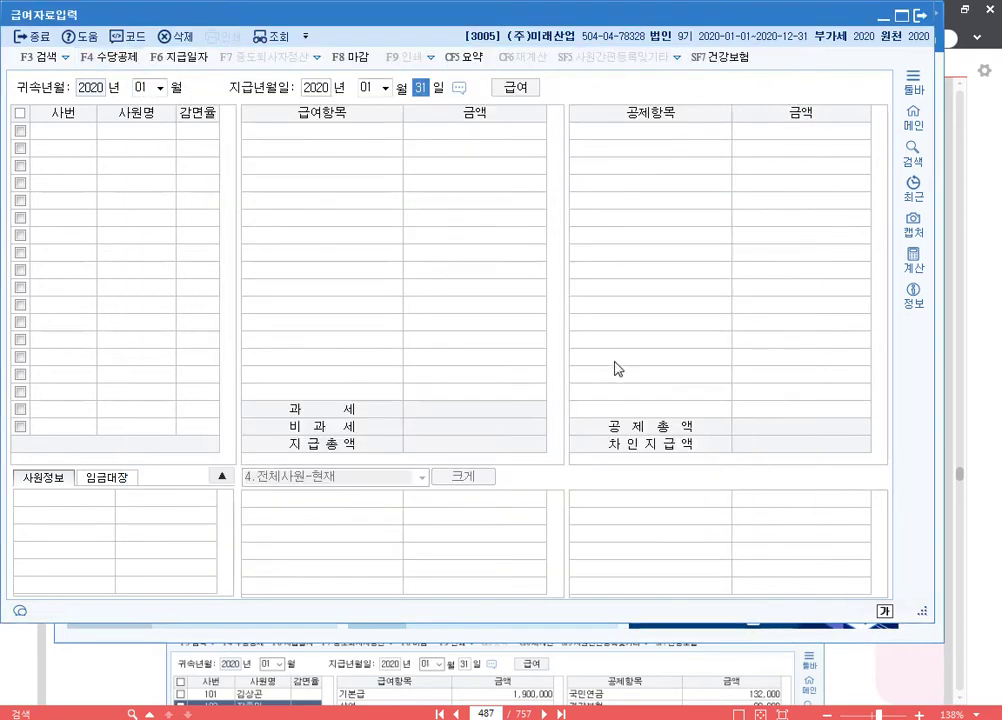
key(Return)
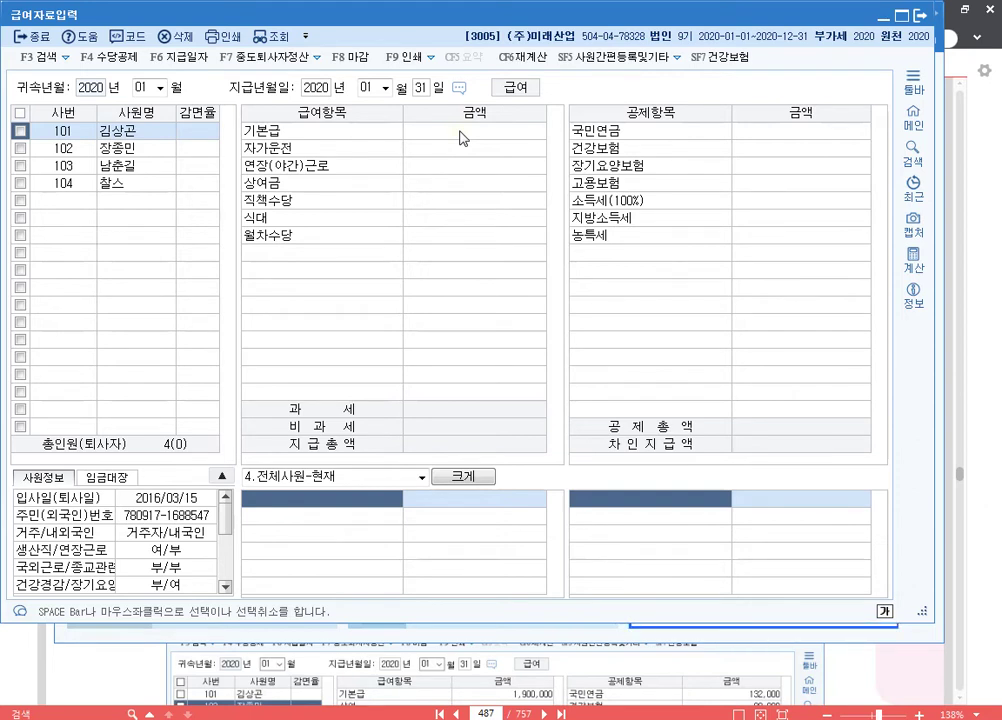
click(459, 131)
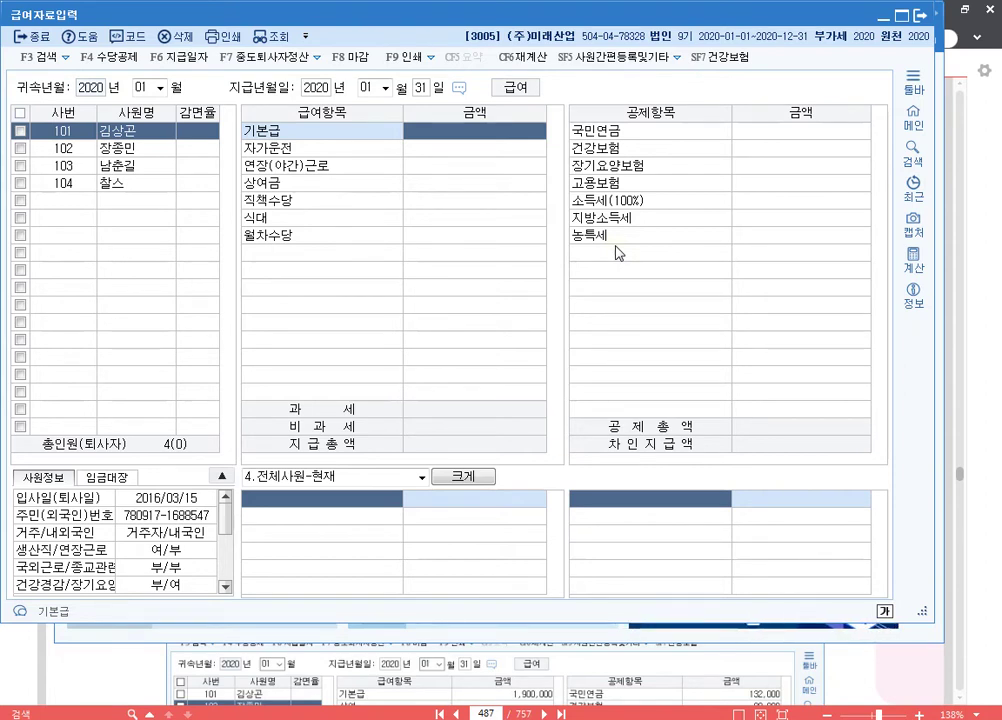
Enter employee 101's January pay: 기본급 2,000,000, 자가운전 600,000 and 연장(야간)근로 300,000.
text(2000000)
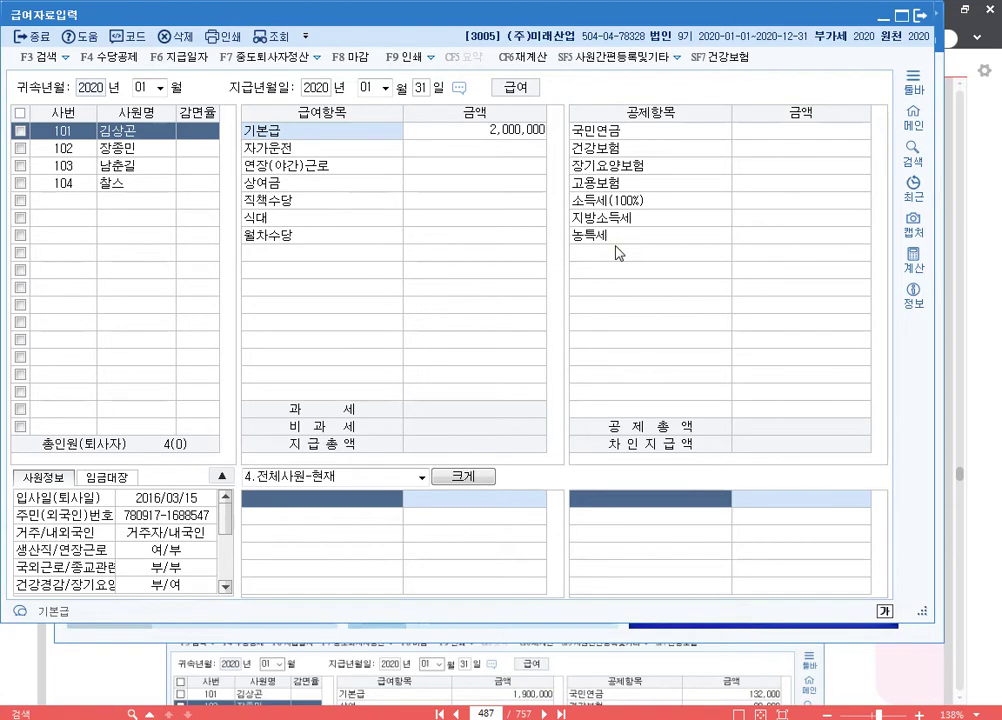
key(Return)
text(6000000)
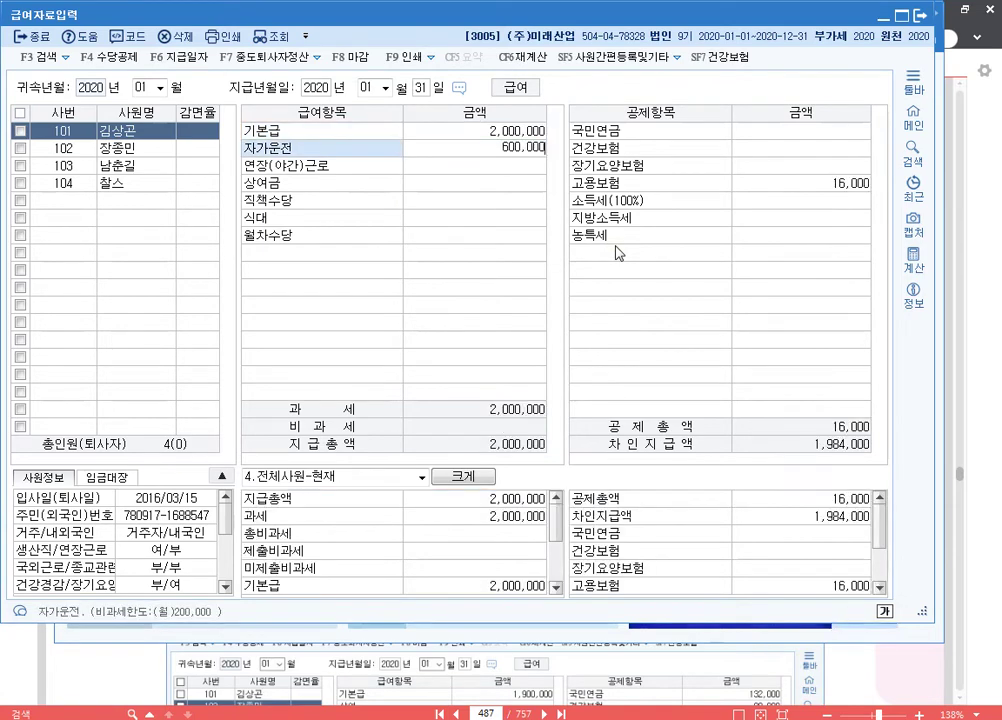
key(Return)
text(3000000)
key(Return)
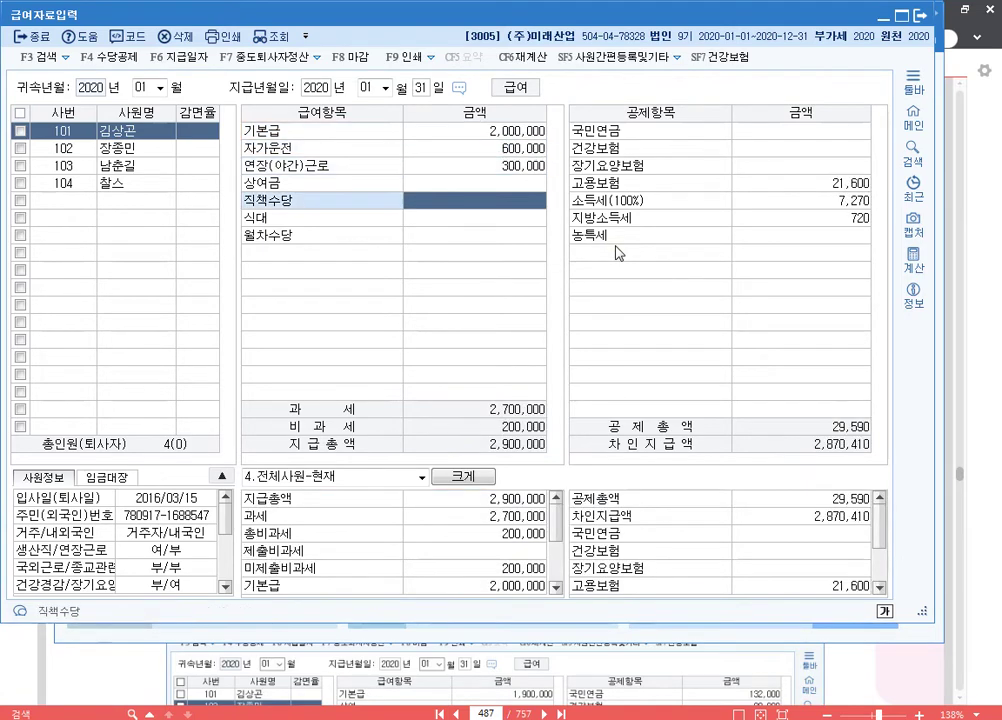
Set employee 101's 직책수당 to 400,000, 식대 to 200,000 and 월차수당 to 100,000, leaving 상여금 empty.
text(400,000)
key(Return)
text(200000)
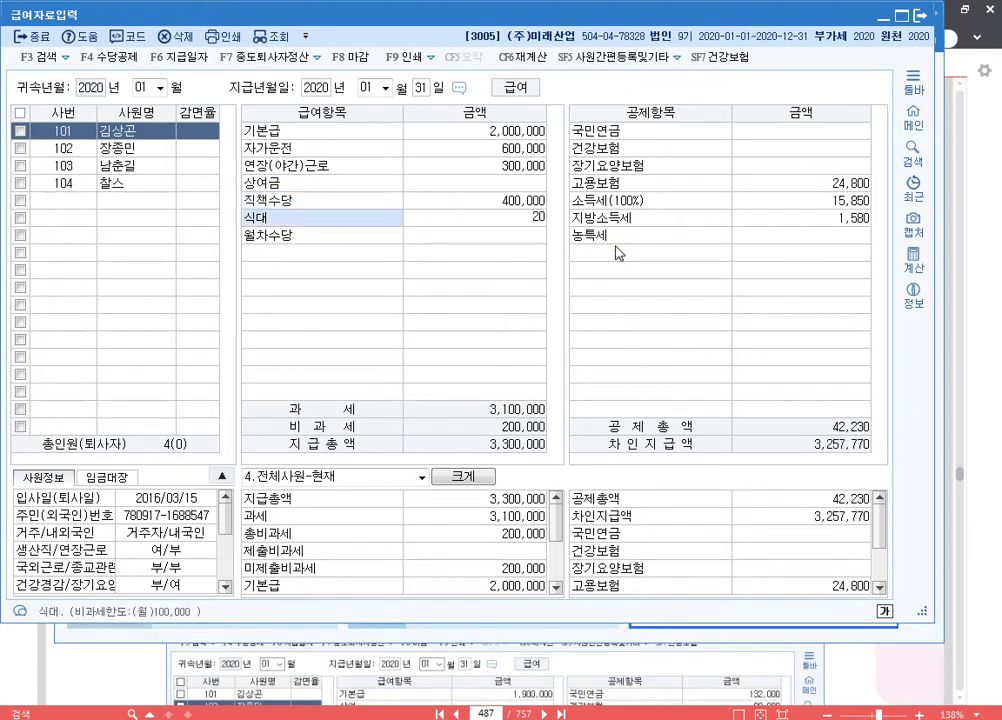
key(Return)
text(1000000)
key(Return)
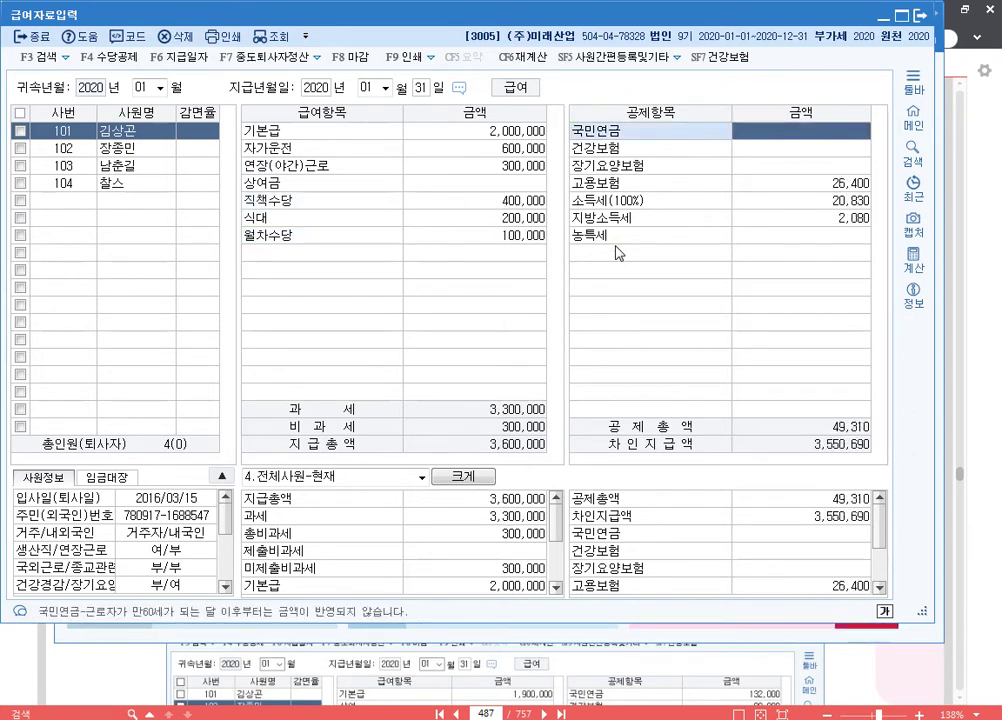
Enter employee 101's 국민연금 140,000 and 건강보험 96,000, accept the remaining calculated deductions, and advance to employee 102.
text(140000)
key(Return)
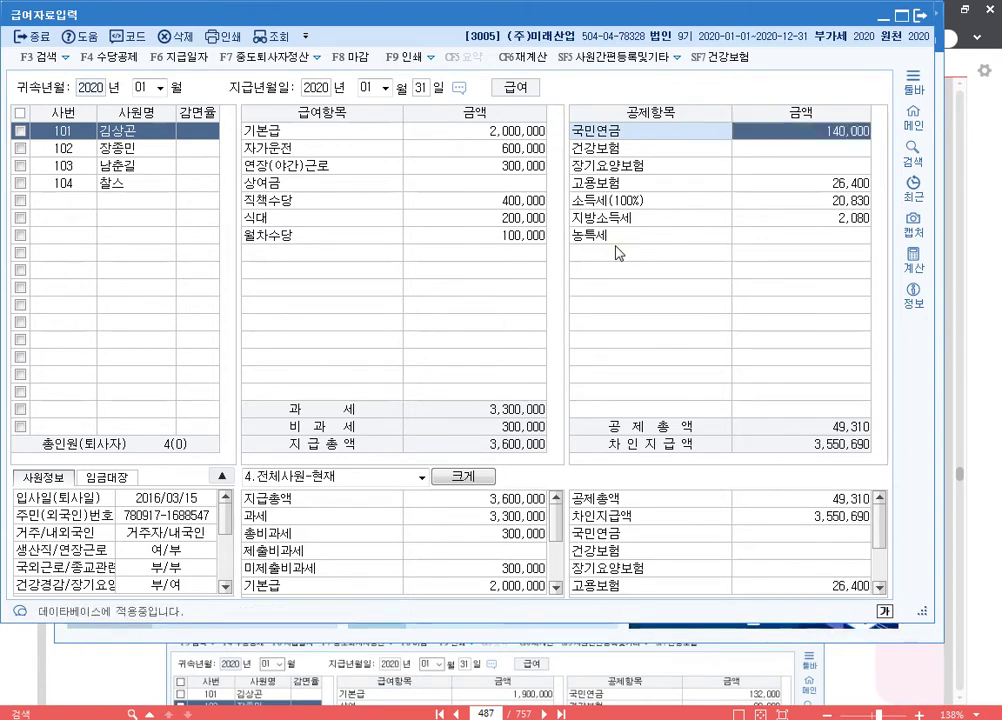
text(960000)
key(Return)
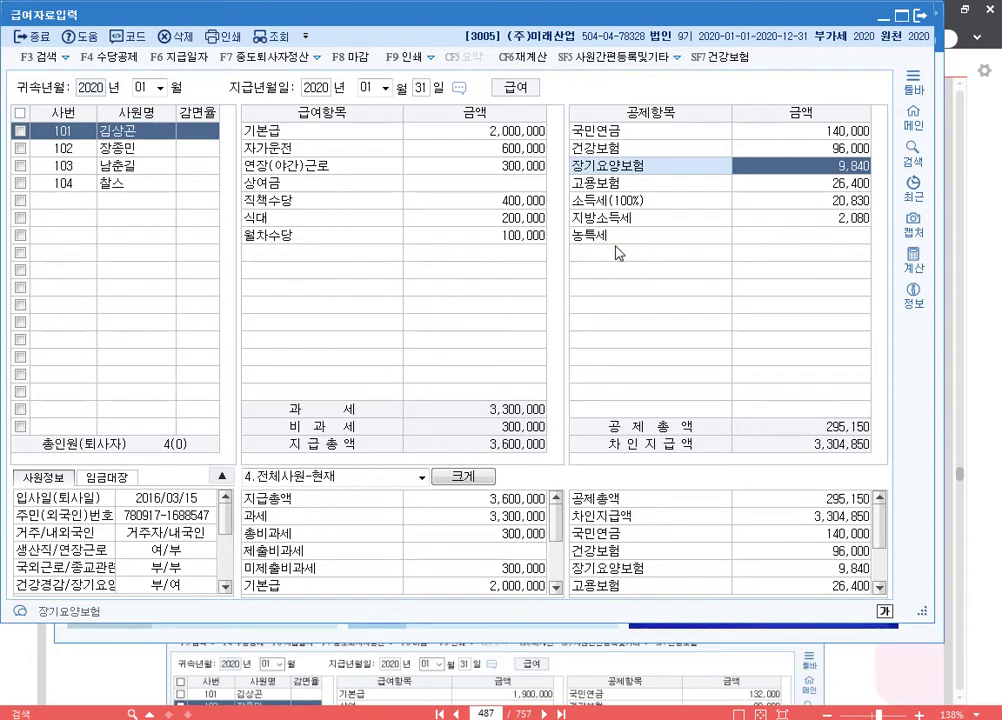
key(Return)
key(Return)
key(Return)
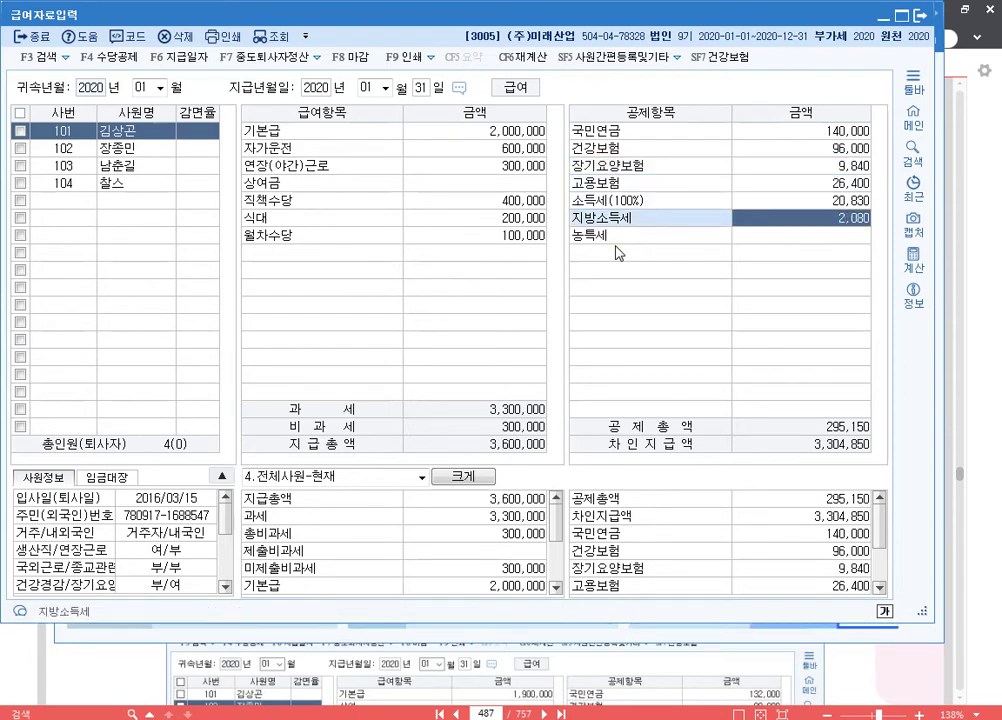
key(Return)
key(Return)
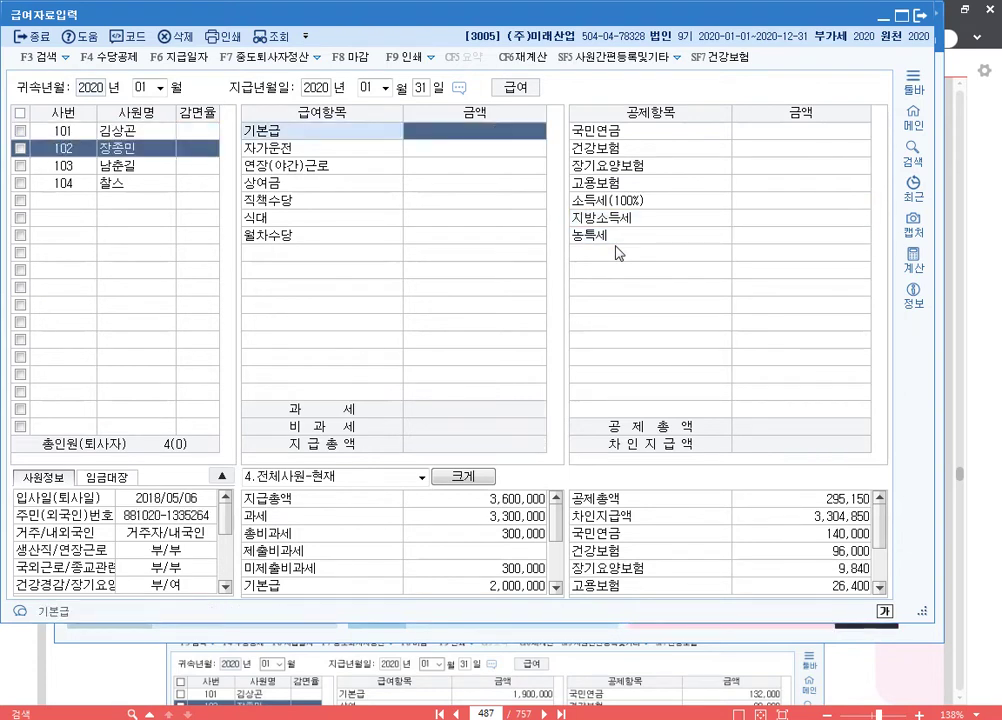
Enter employee 102's pay: 기본급 1,900,000, 자가운전 400,000 and 연장(야간)근로 400,000, leaving 상여금 empty.
text(1,900,000)
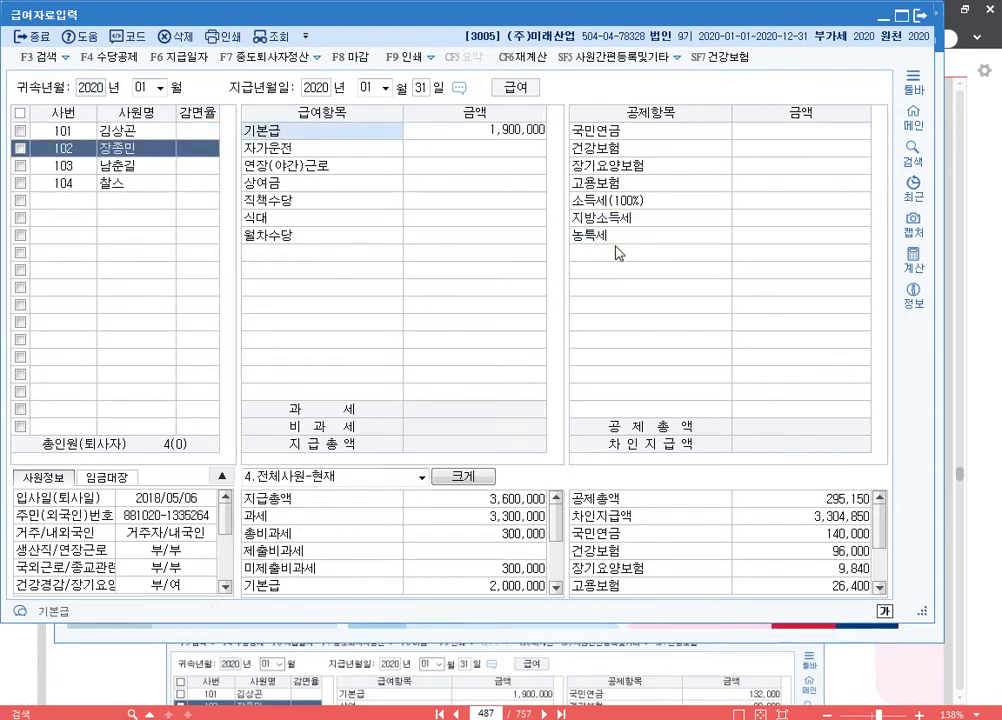
key(Return)
text(400,000)
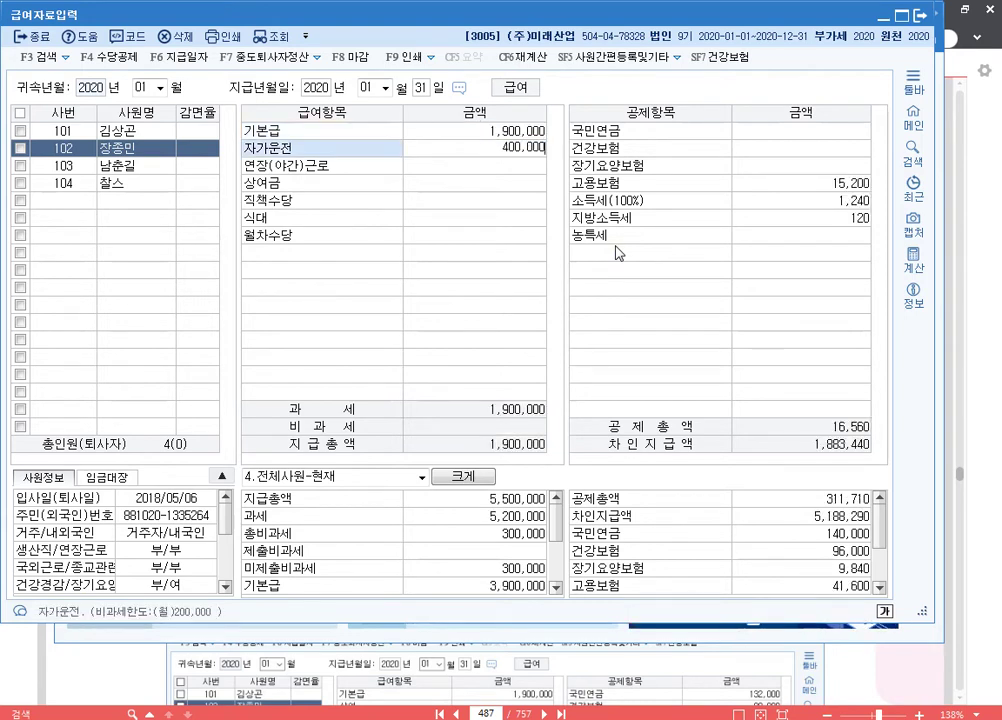
key(Return)
text(400000)
key(Return)
key(Return)
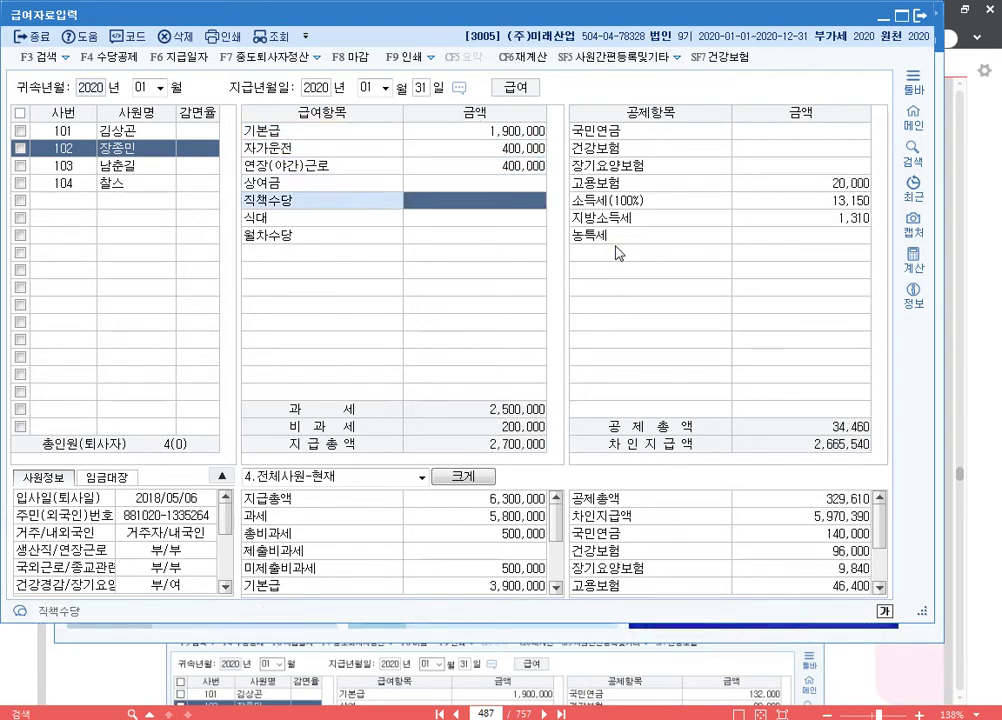
Set employee 102's 직책수당 to 200,000, 식대 to 160,000 and 월차수당 to 100,000.
text(2000000)
key(Return)
text(160,000)
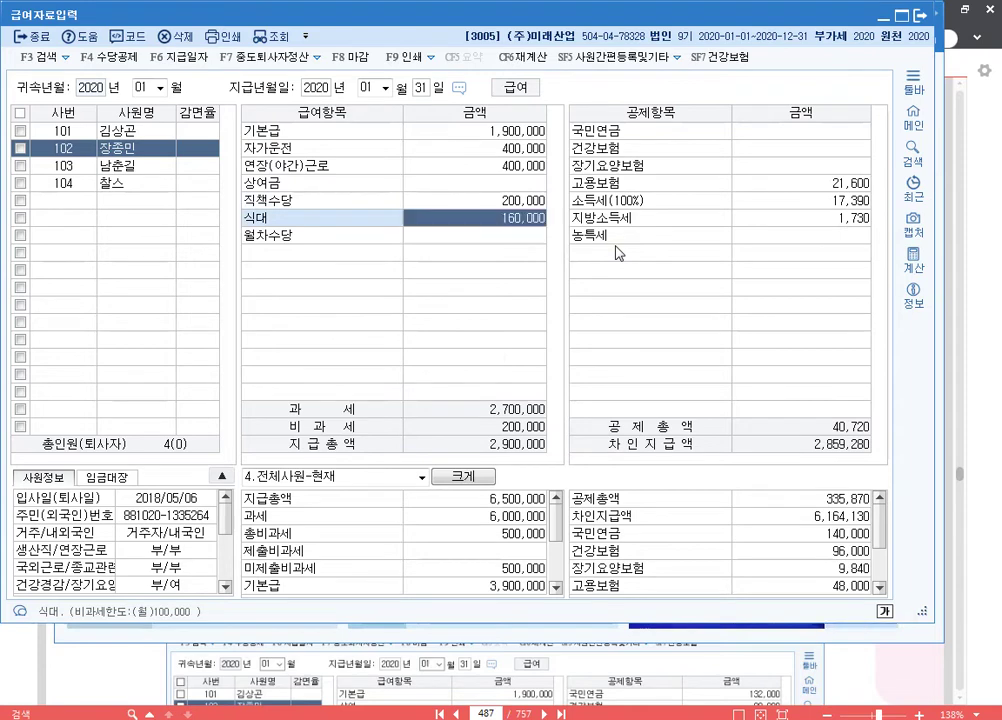
key(Return)
text(1000000)
key(Return)
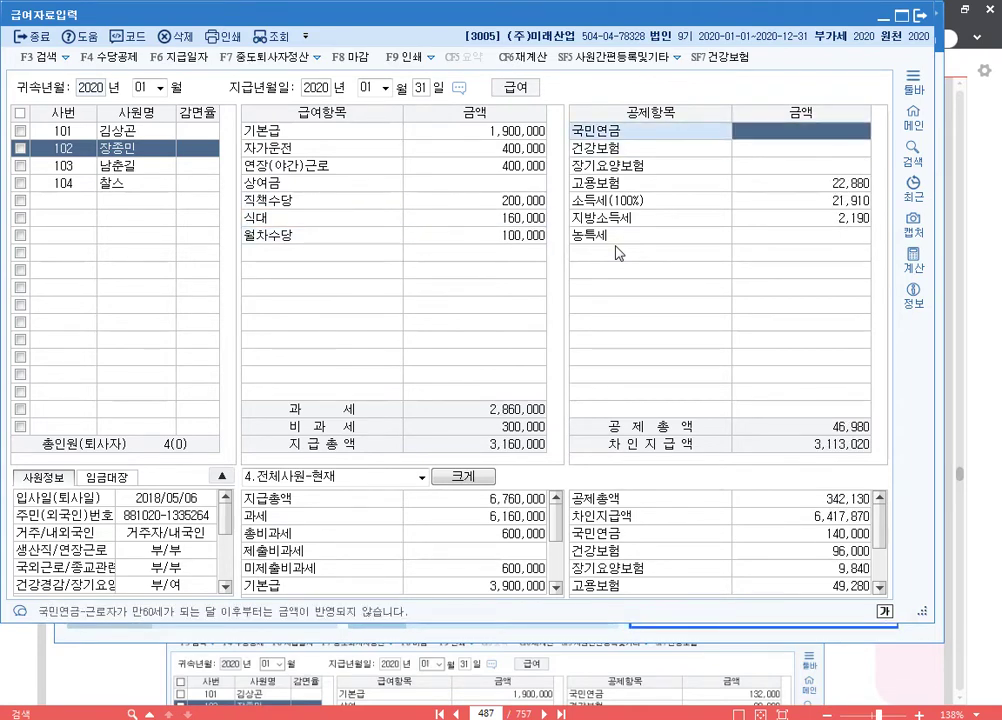
Enter employee 102's 국민연금 132,000 and 건강보험 88,000, accept the remaining calculated deductions, and advance to employee 103.
text(1320000)
key(Return)
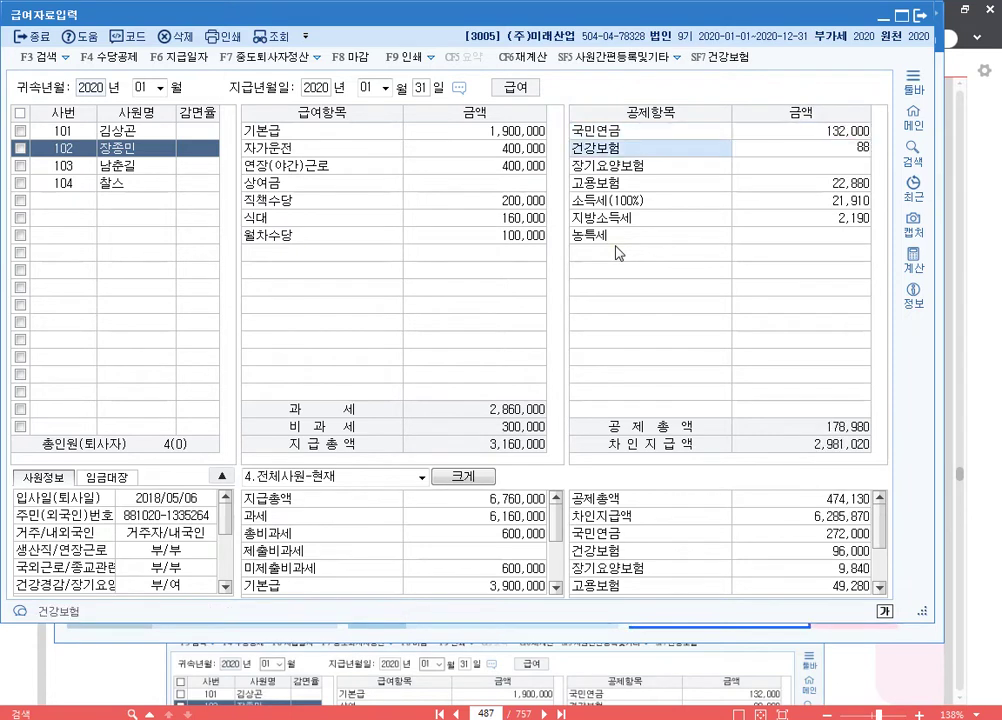
text(88000)
key(Return)
key(Return)
key(Return)
key(Return)
key(Return)
key(Return)
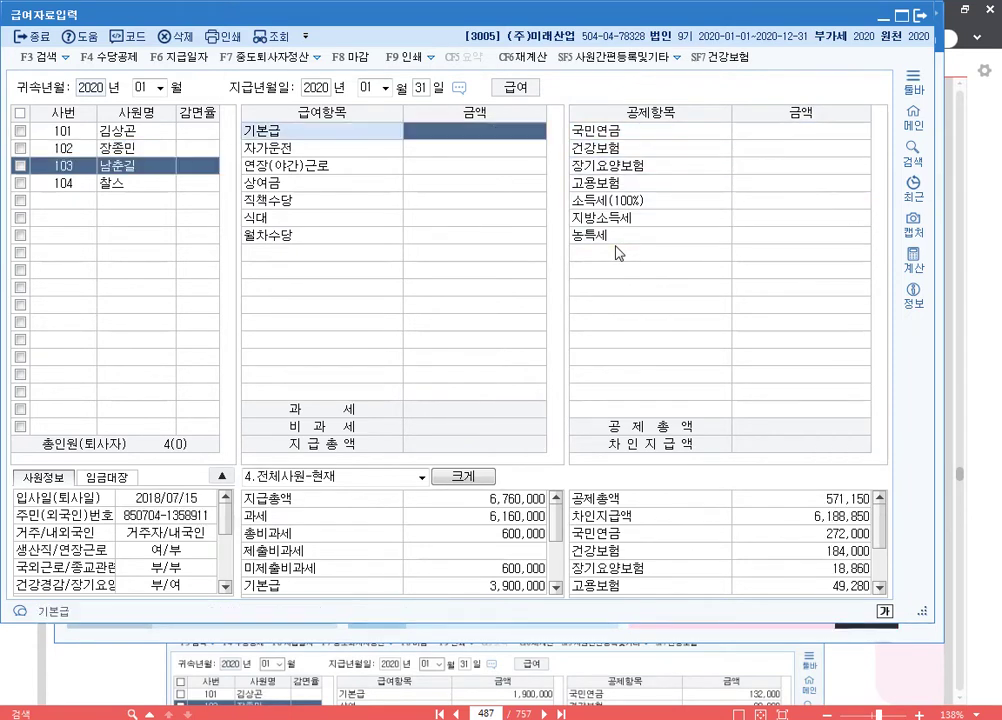
Enter employee 103's pay: 기본급 1,560,000, 자가운전 200,000 and 연장(야간)근로 800,000, leaving 상여금 empty.
text(1560000)
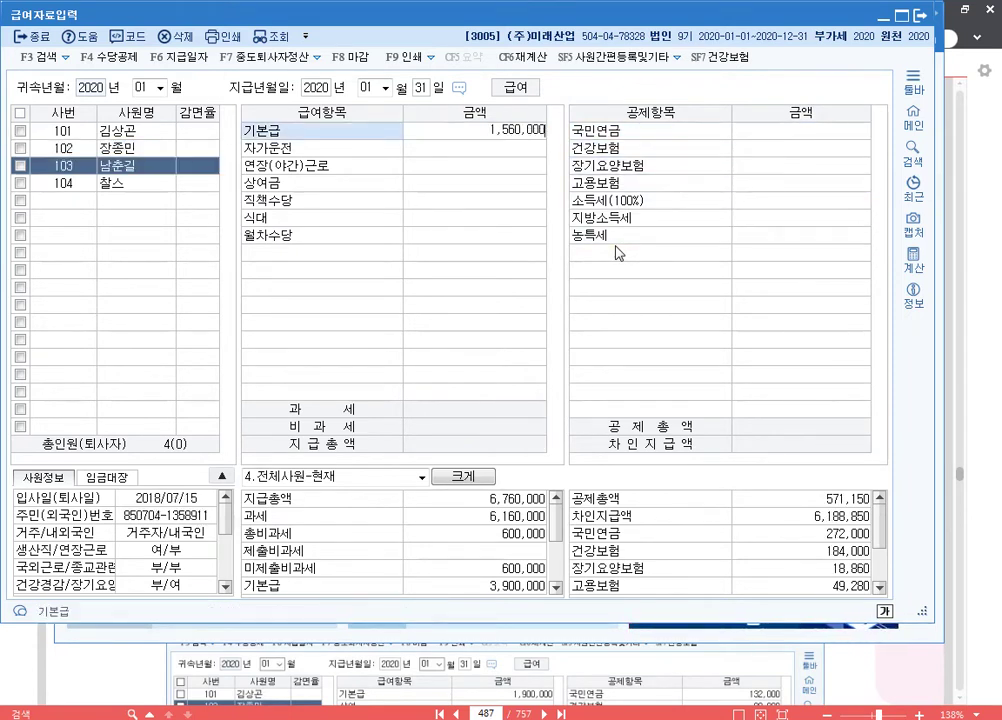
key(Return)
text(2000000)
key(Return)
text(8000000)
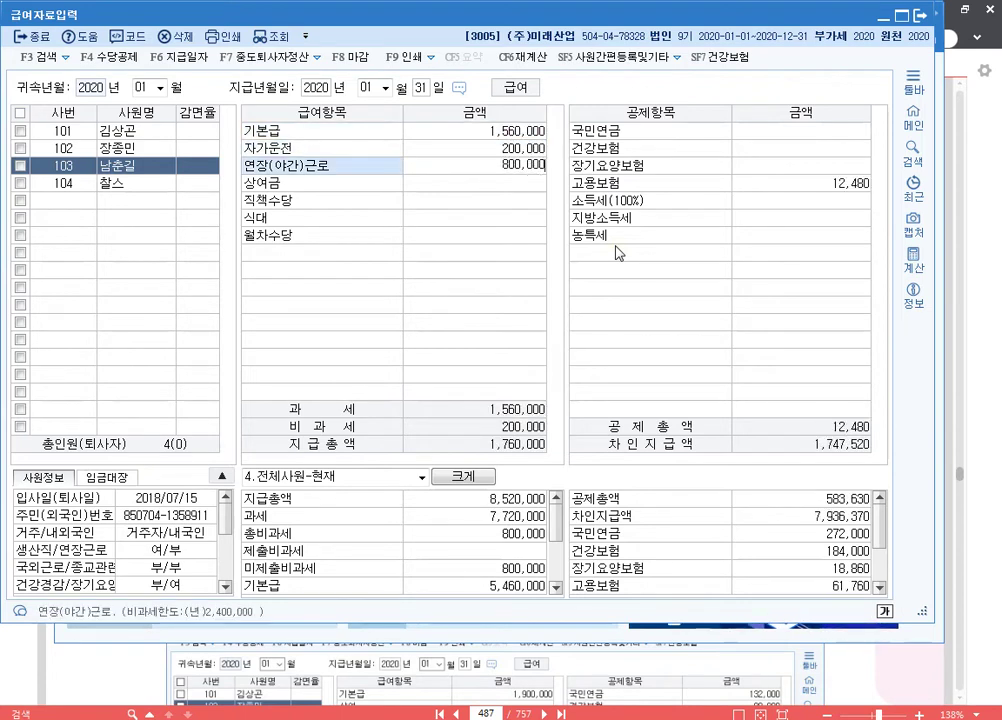
key(Return)
key(Return)
Set employee 103's 직책수당 to 200,000, 식대 to 160,000 and 월차수당 to 100,000.
text(2000000)
key(Return)
text(160000)
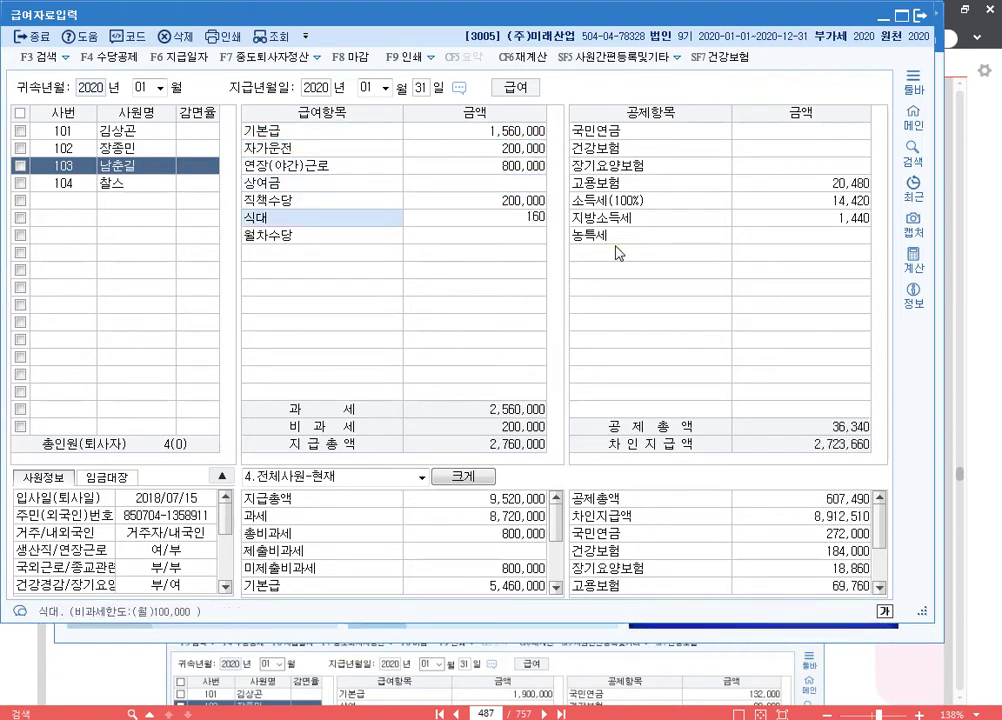
key(Return)
text(100,000)
key(Return)
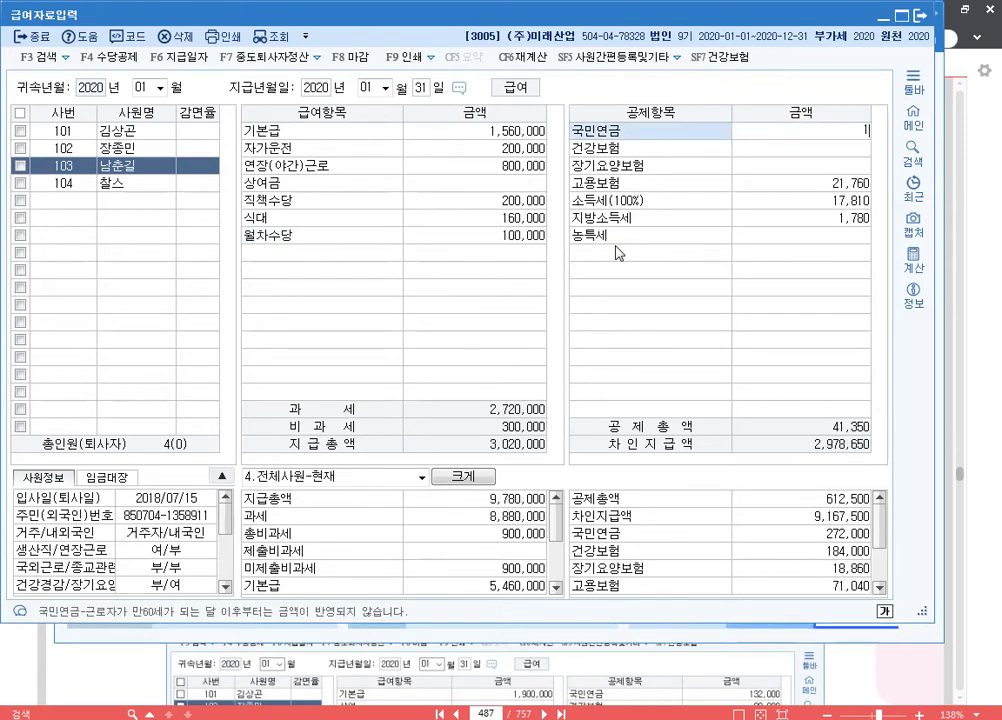
Enter employee 103's 국민연금 127,000 and 건강보험 82,000, accept the remaining calculated deductions, and advance to employee 104.
text(127000)
key(Return)
text(82000)
key(Return)
key(Return)
key(Return)
key(Return)
key(Return)
key(Return)
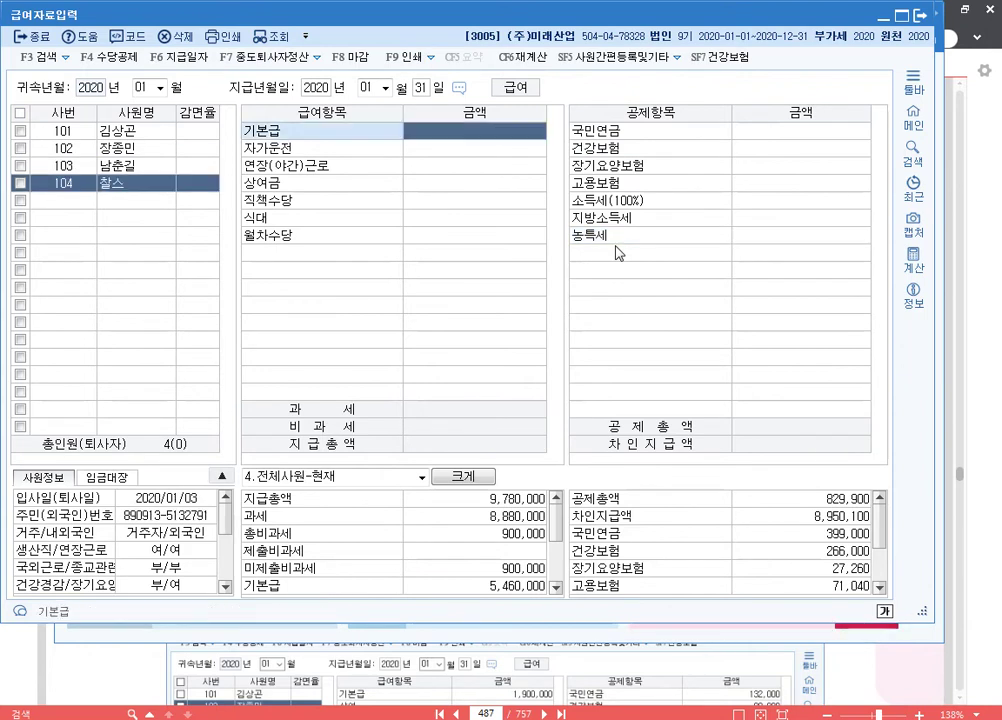
Enter employee 104's 기본급 1,400,000 and 연장(야간)근로 600,000, leaving 자가운전 and 상여금 empty.
text(1,400,000)
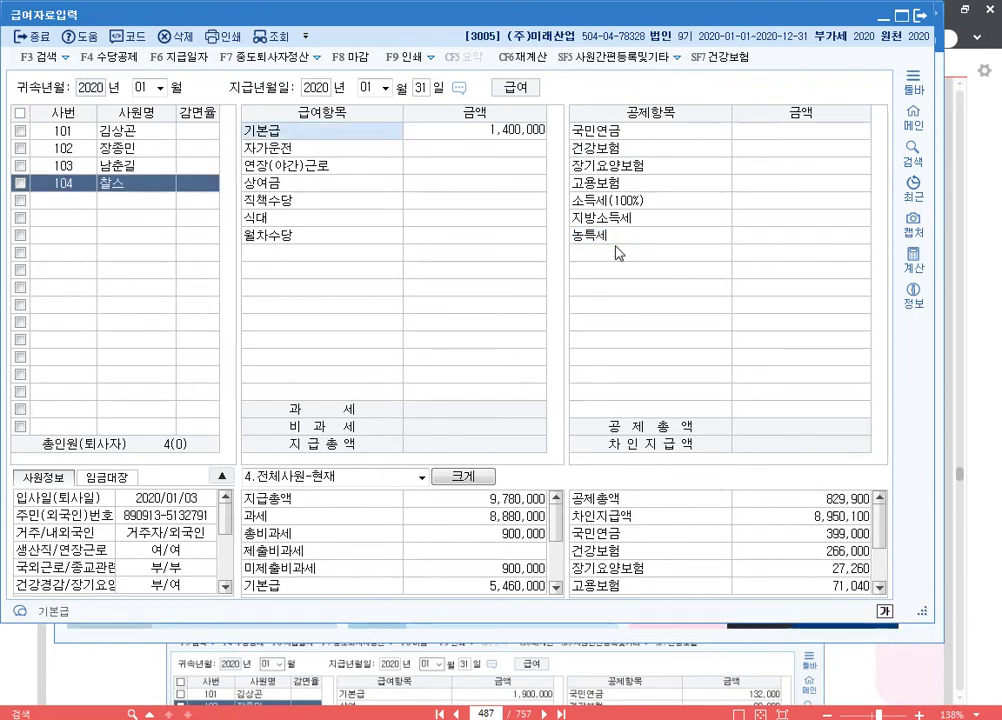
key(Return)
key(Return)
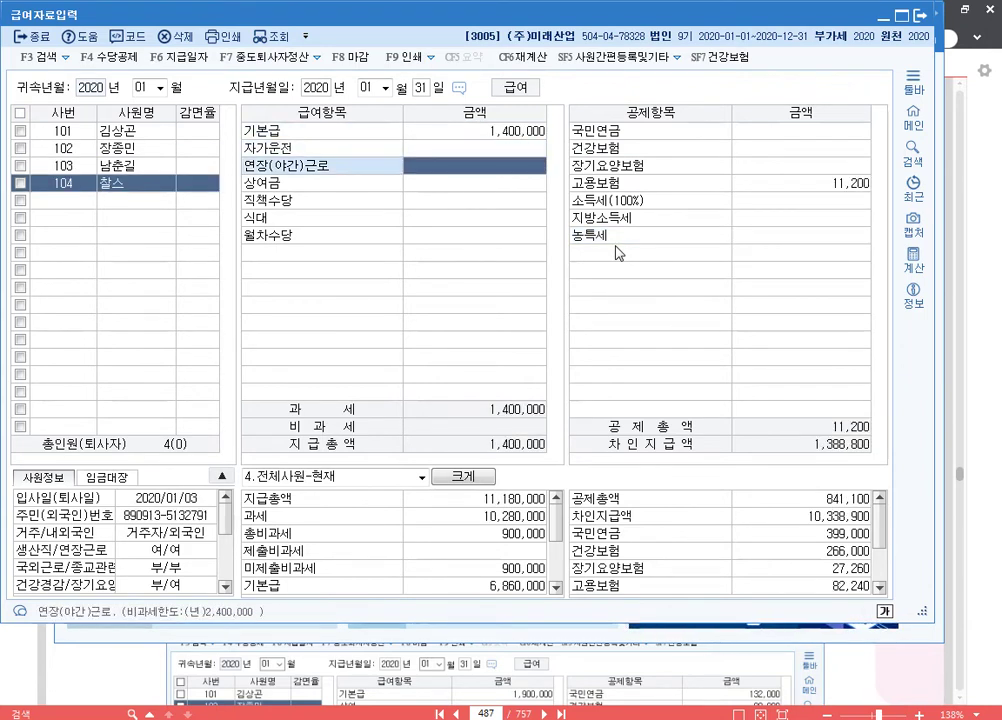
text(6)
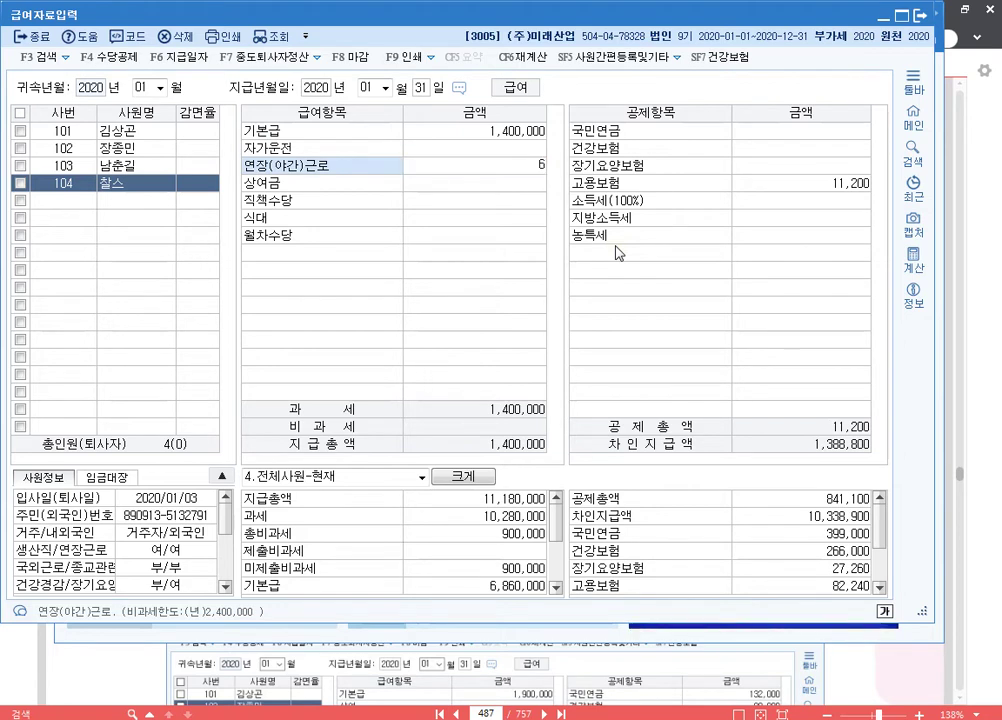
text(00,000)
key(Return)
key(Return)
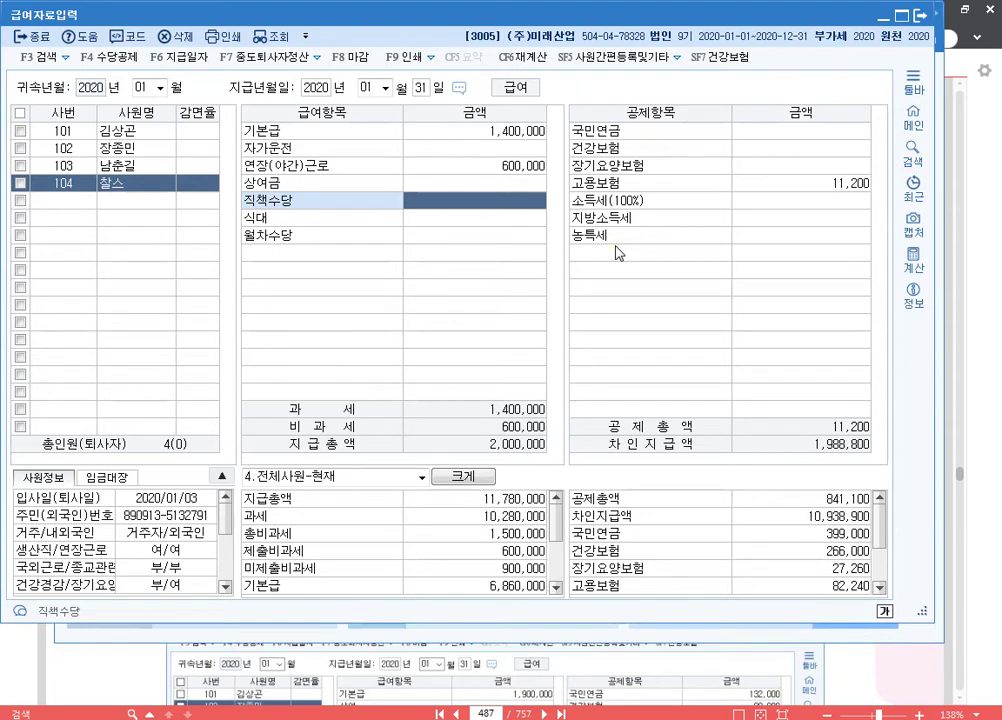
Set employee 104's 식대 to 160,000 and 월차수당 to 100,000, leaving 직책수당 empty.
key(Return)
text(1600000)
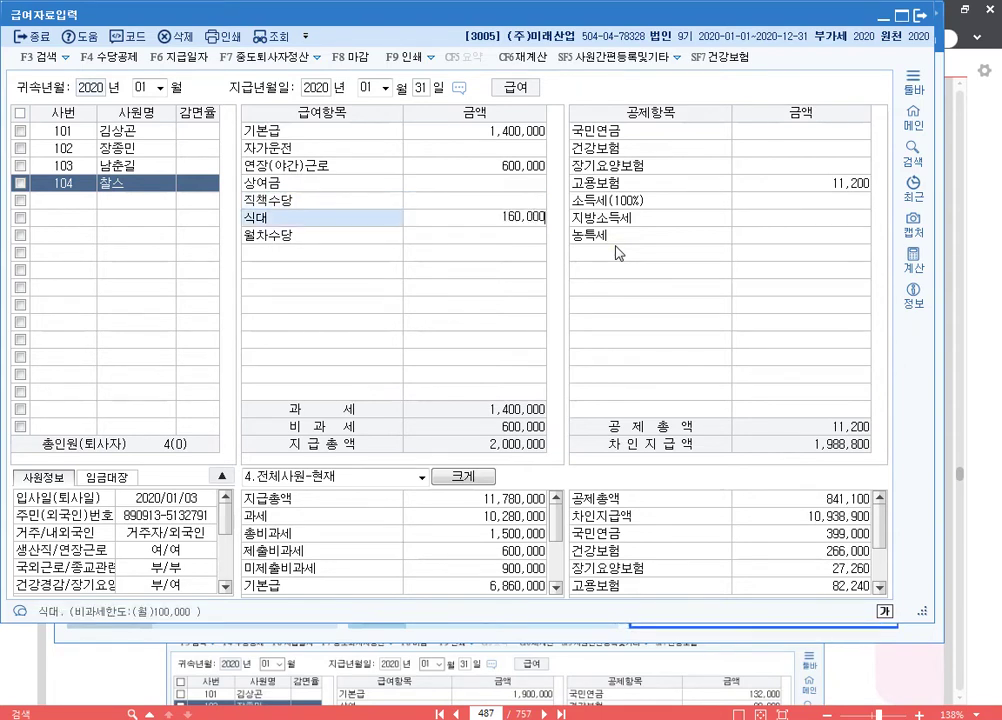
key(Return)
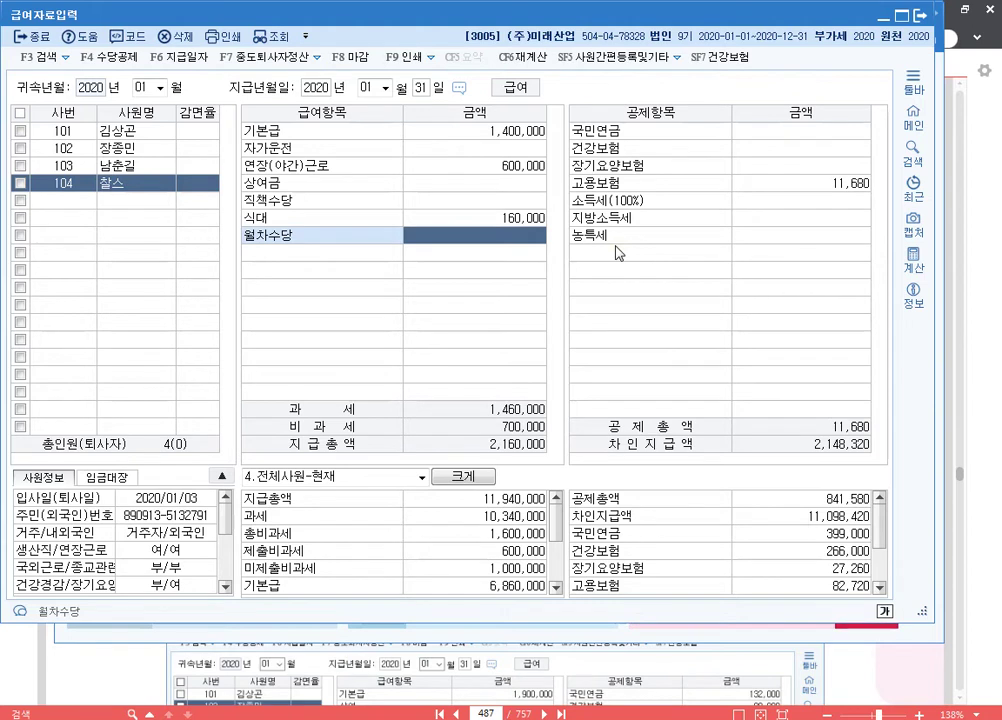
text(1000000)
key(Return)
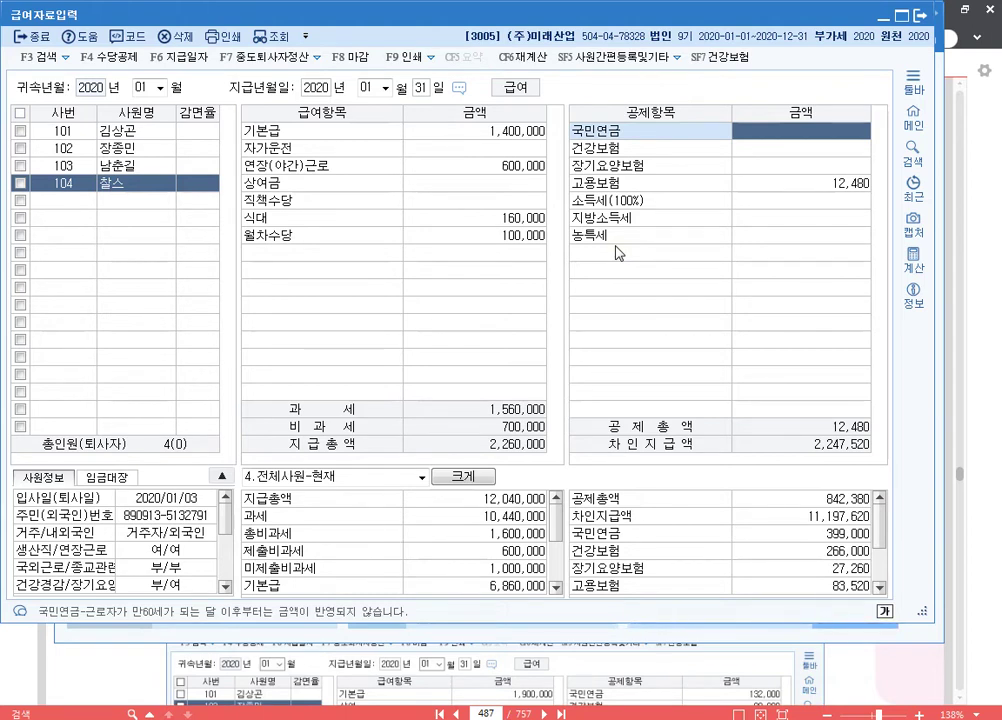
Leave employee 104's 국민연금 empty, enter 건강보험 78,000, and accept the remaining calculated deductions.
key(Return)
text(78000)
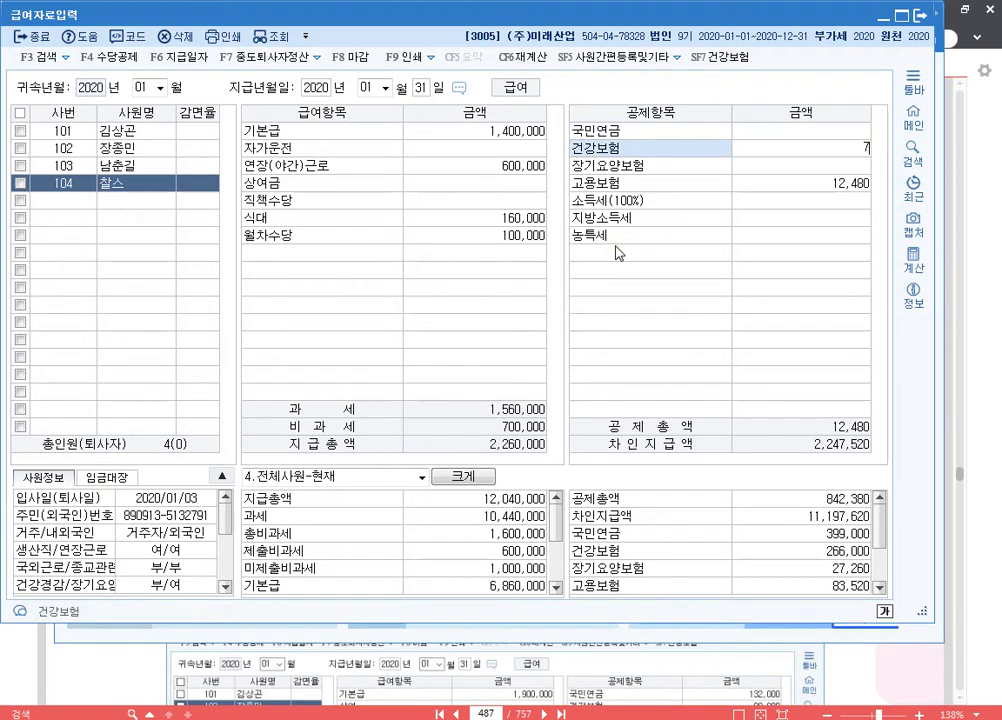
key(Return)
key(Return)
key(Return)
key(Return)
key(Return)
key(Return)
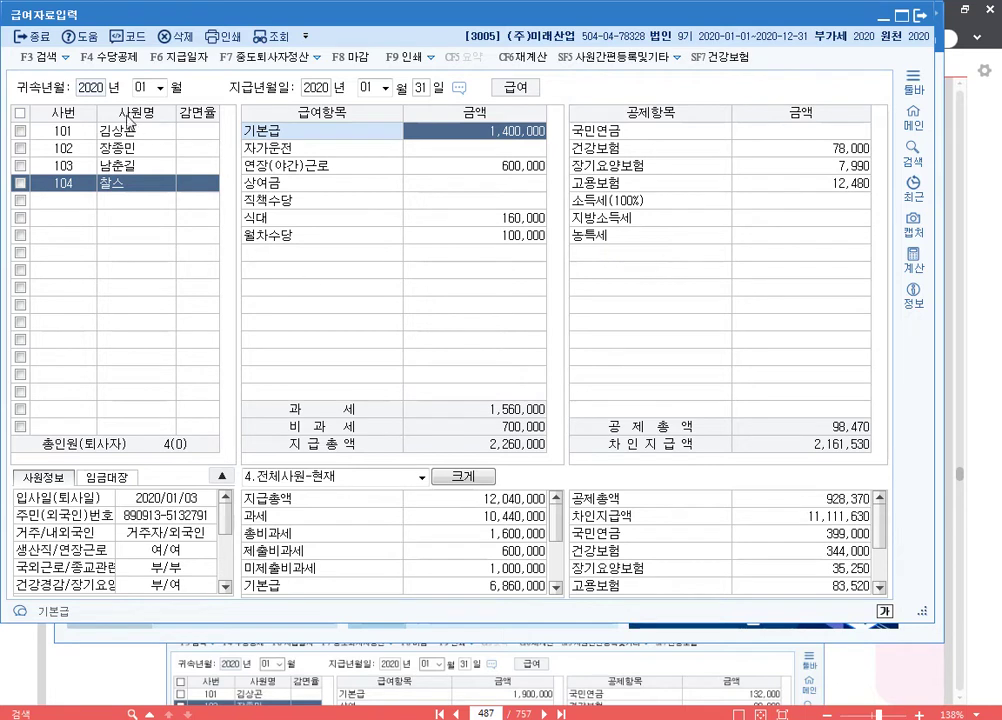
Open the multiple-month copy (급여다중복사) for the January 2020 payroll from the payment-date management.
click(118, 133)
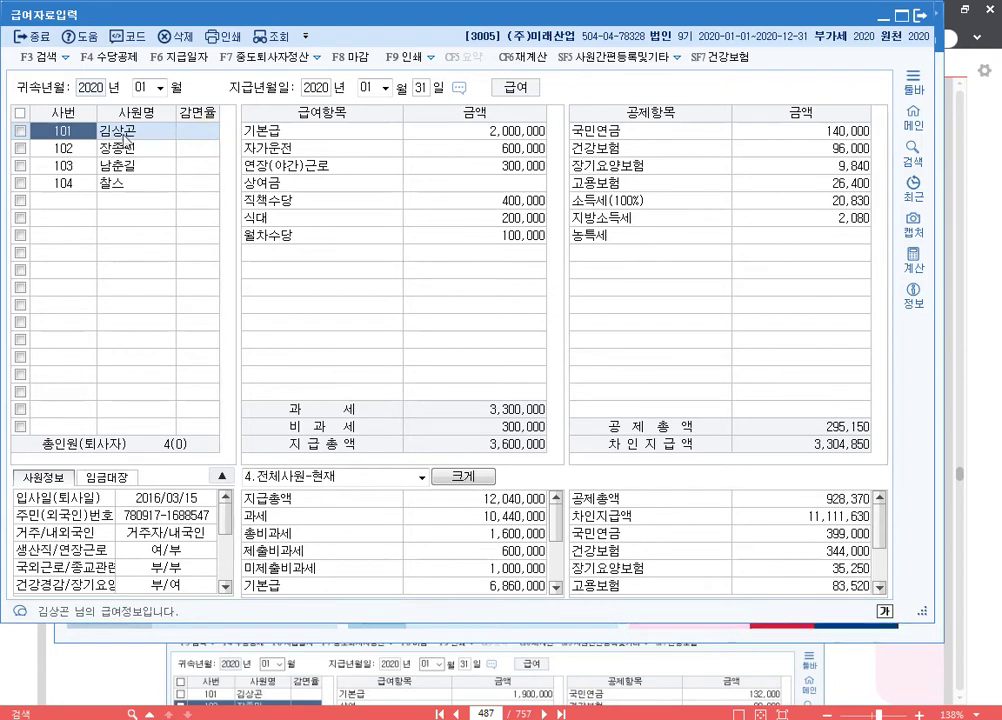
click(191, 68)
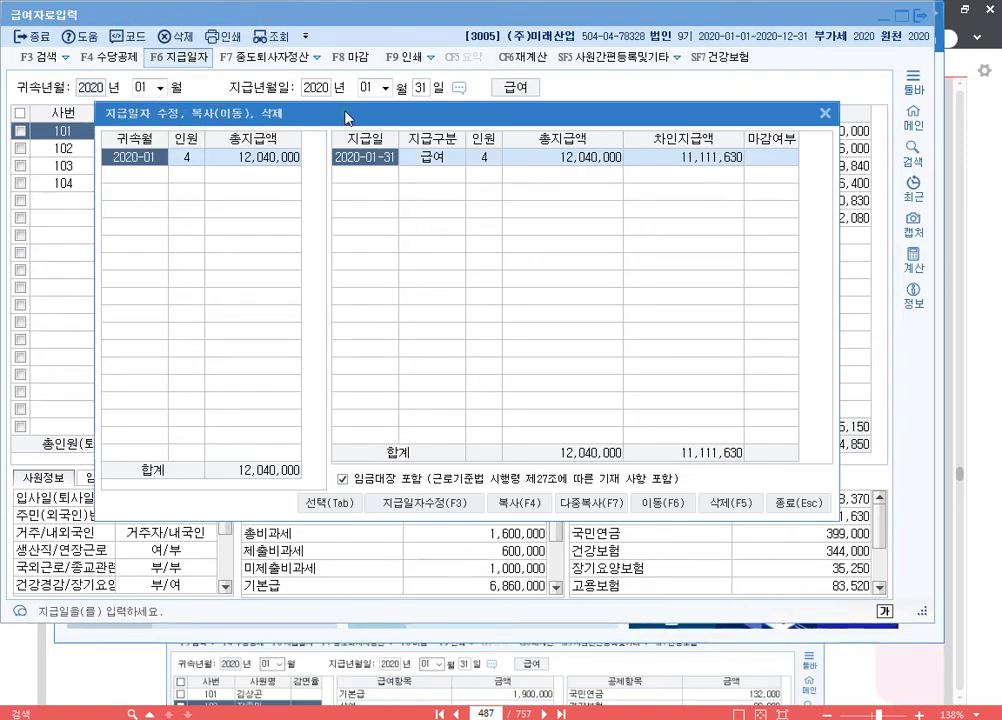
drag(410, 113, 425, 43)
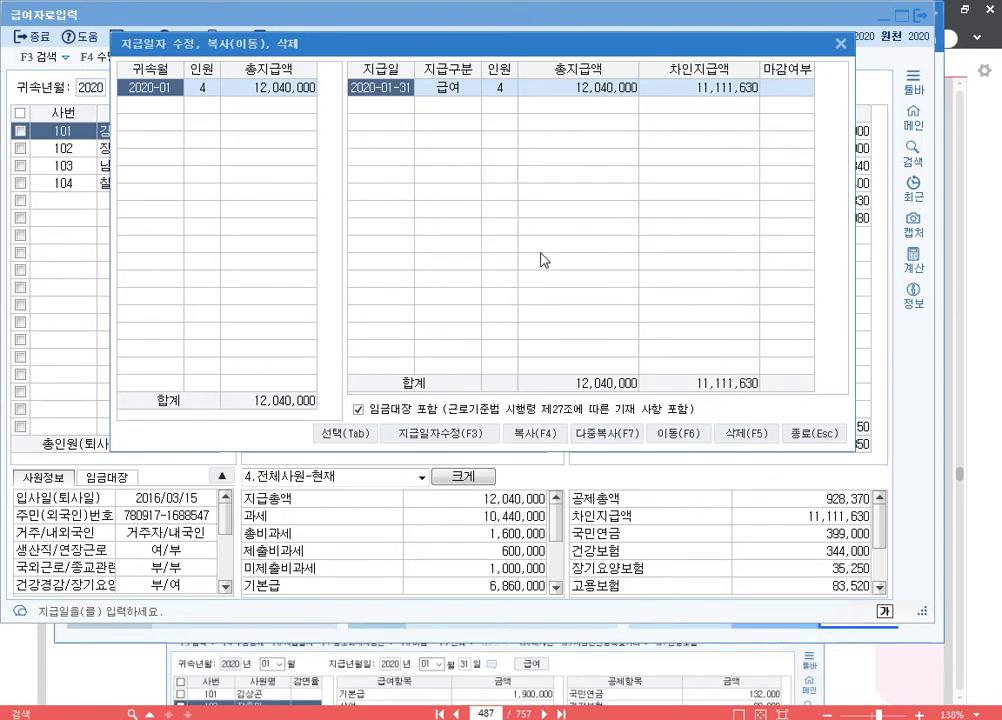
click(617, 440)
click(620, 440)
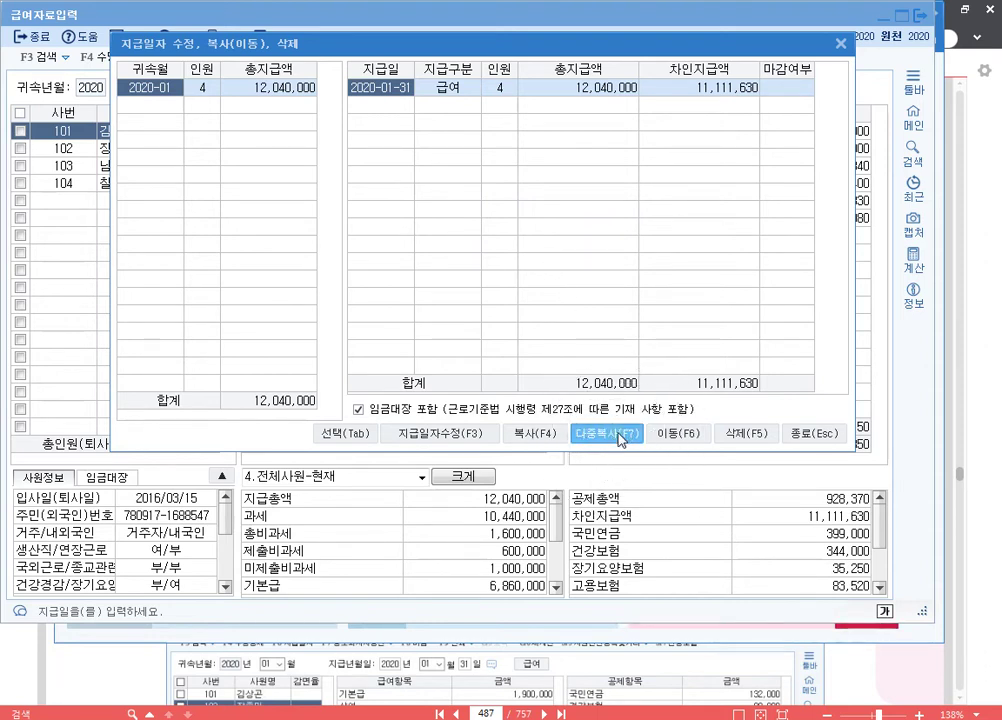
click(620, 440)
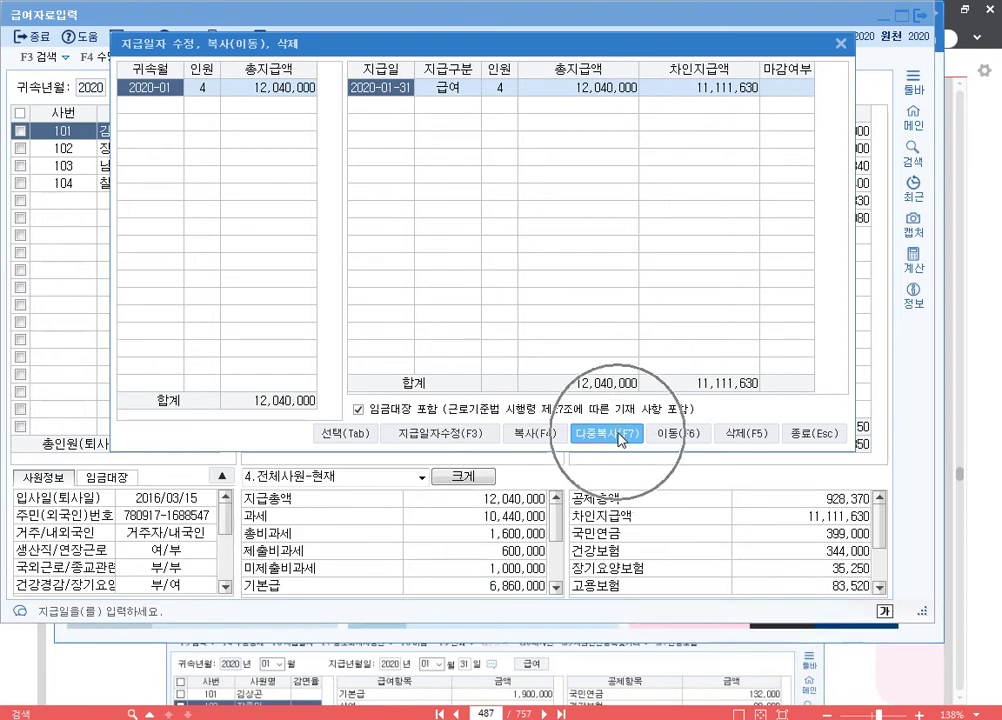
click(620, 440)
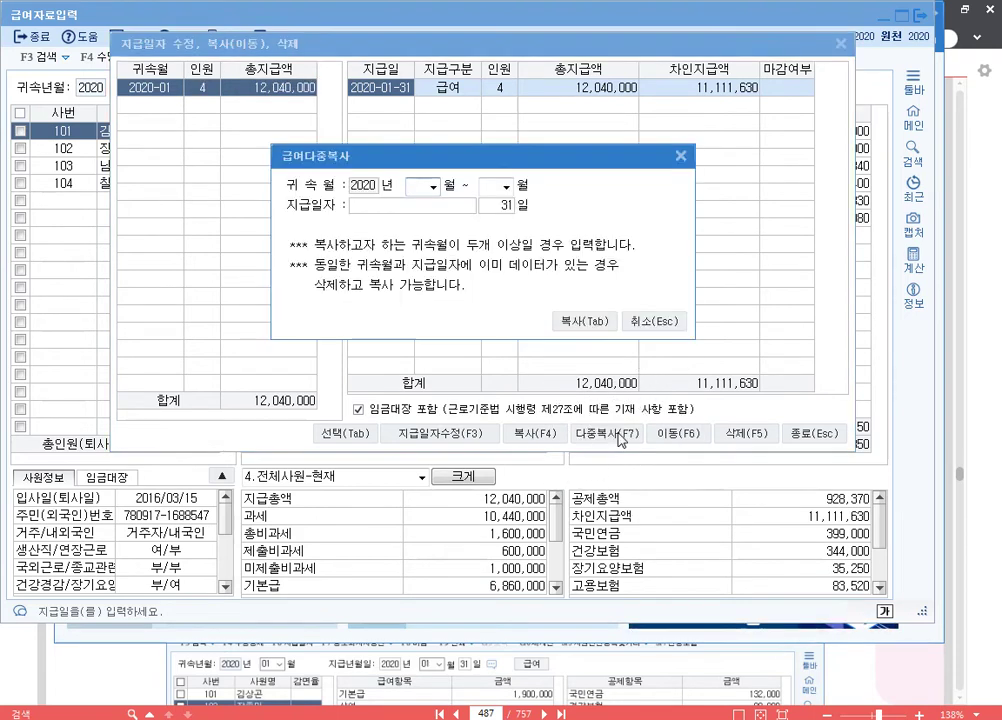
Copy the January payroll to months 01 through 12 of 2020 with 당월지급 on day 31, and close the payment-date management.
text(1)
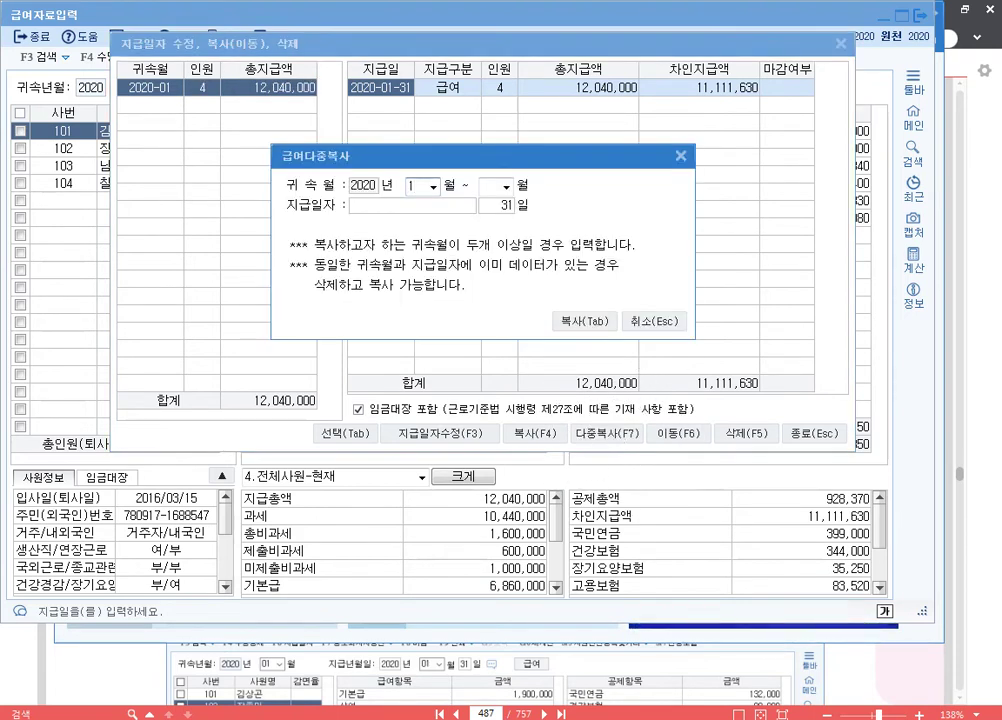
key(Return)
text(12)
key(Return)
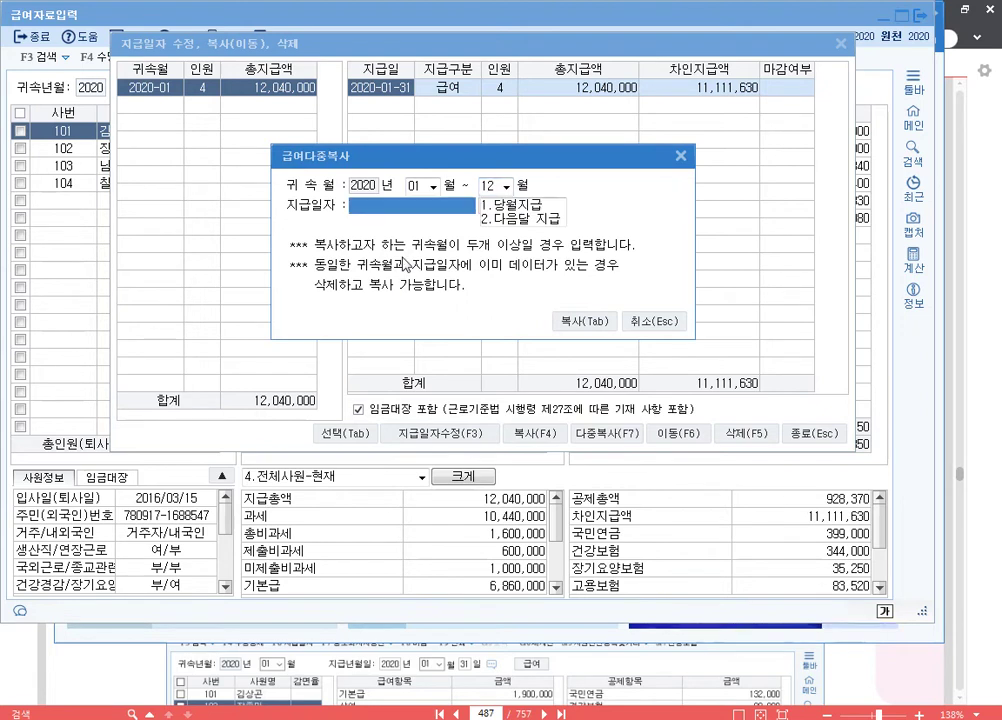
text(1)
key(Return)
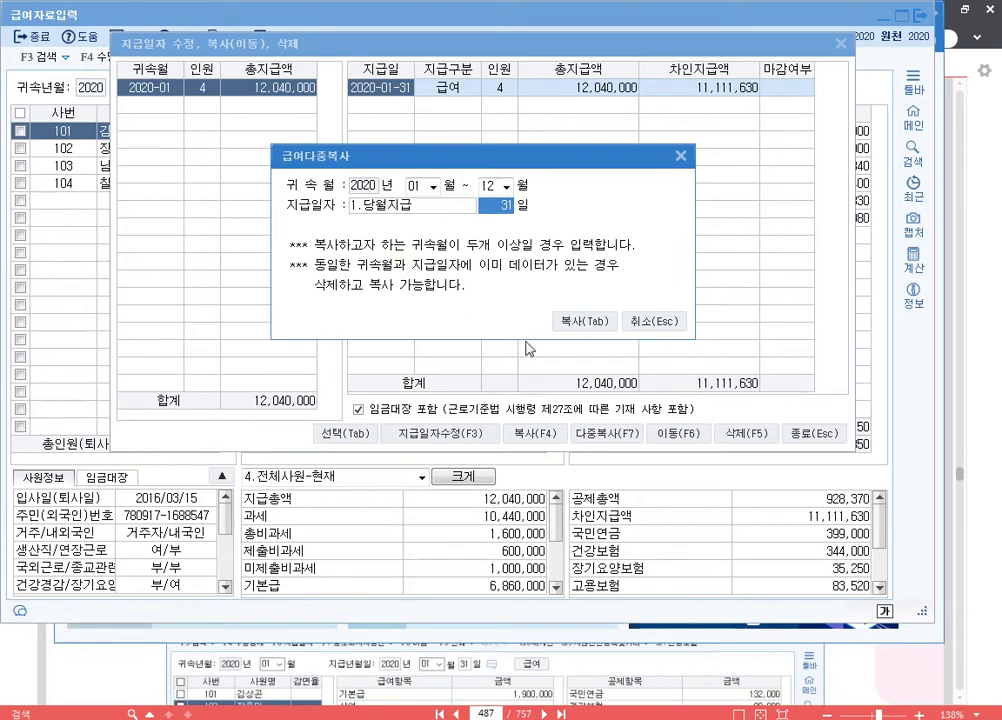
click(583, 322)
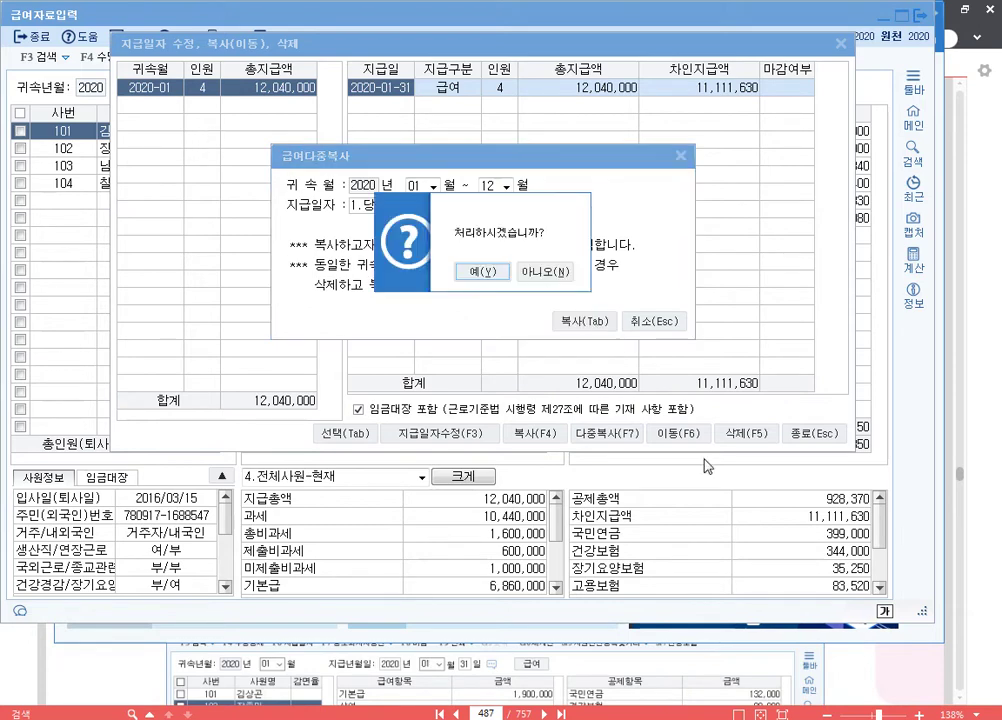
click(490, 273)
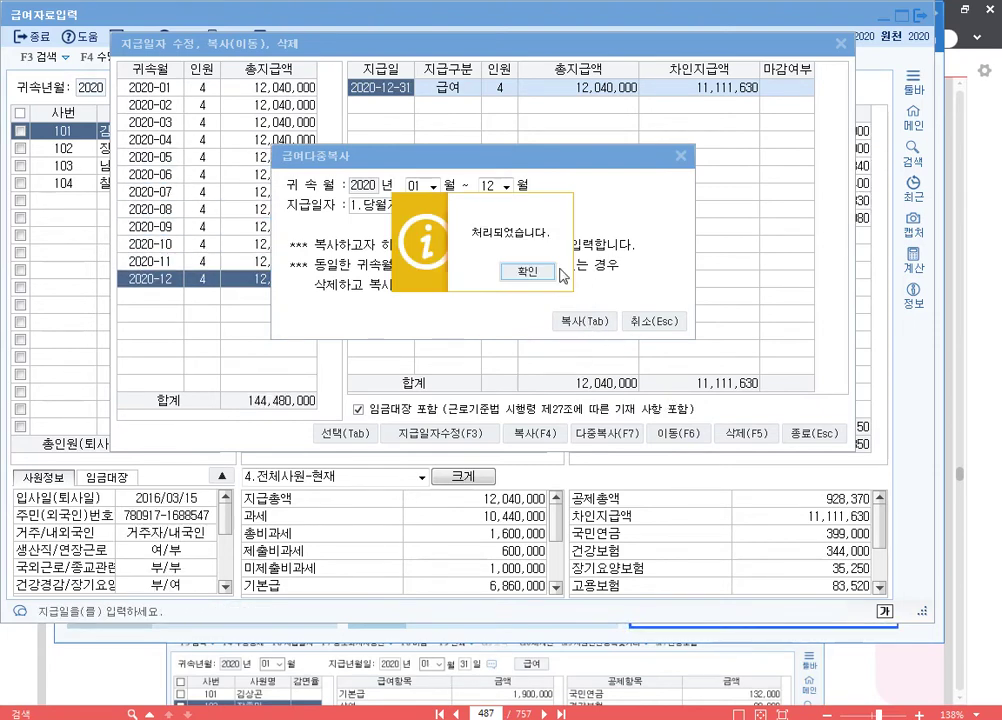
click(528, 273)
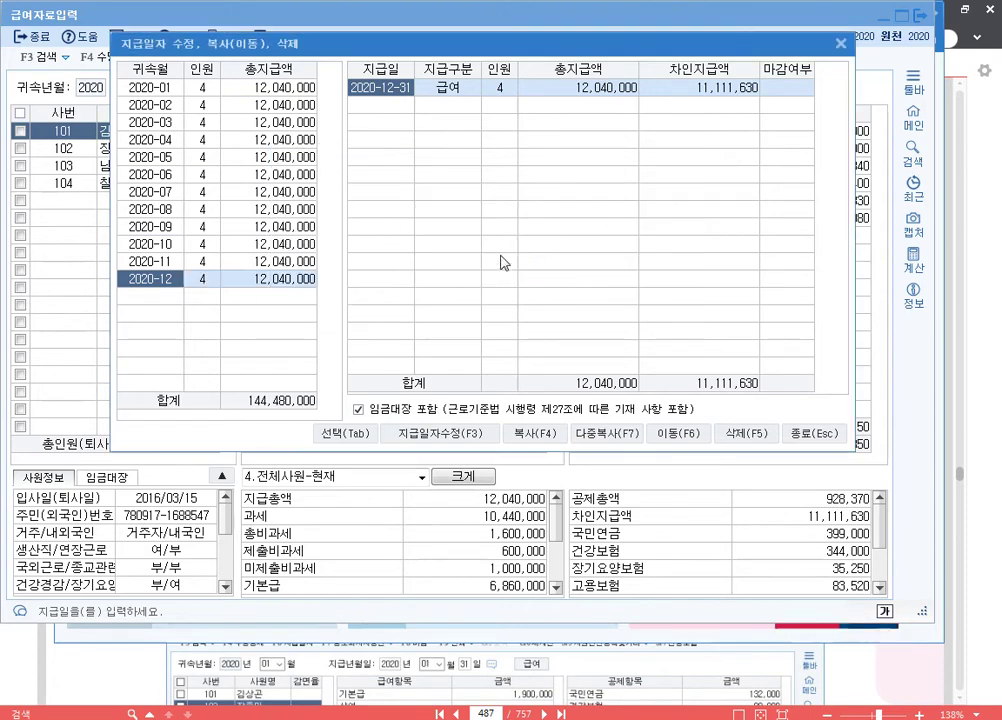
click(840, 43)
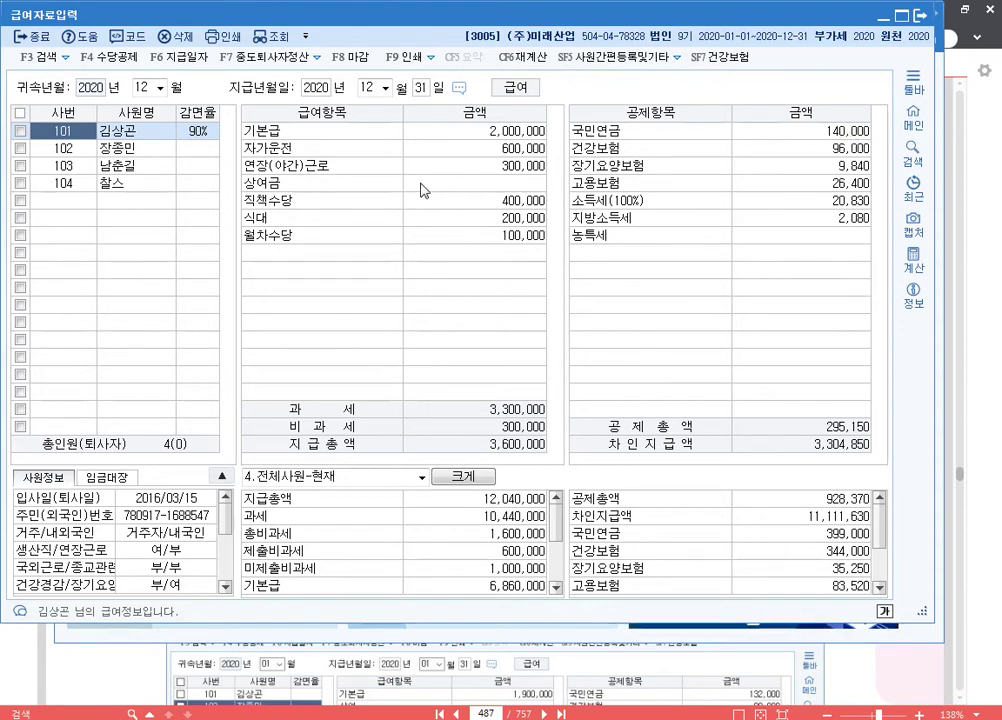
Load the April 2020 payroll with payment date 2020-04-30.
click(143, 87)
text(4)
key(Return)
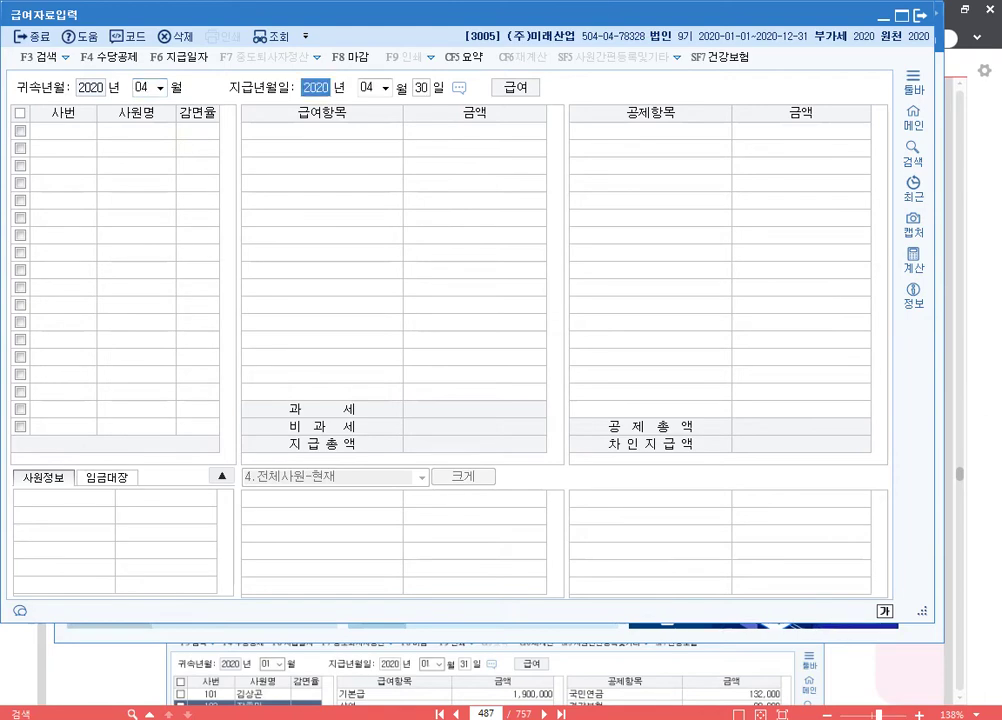
key(Return)
key(Return)
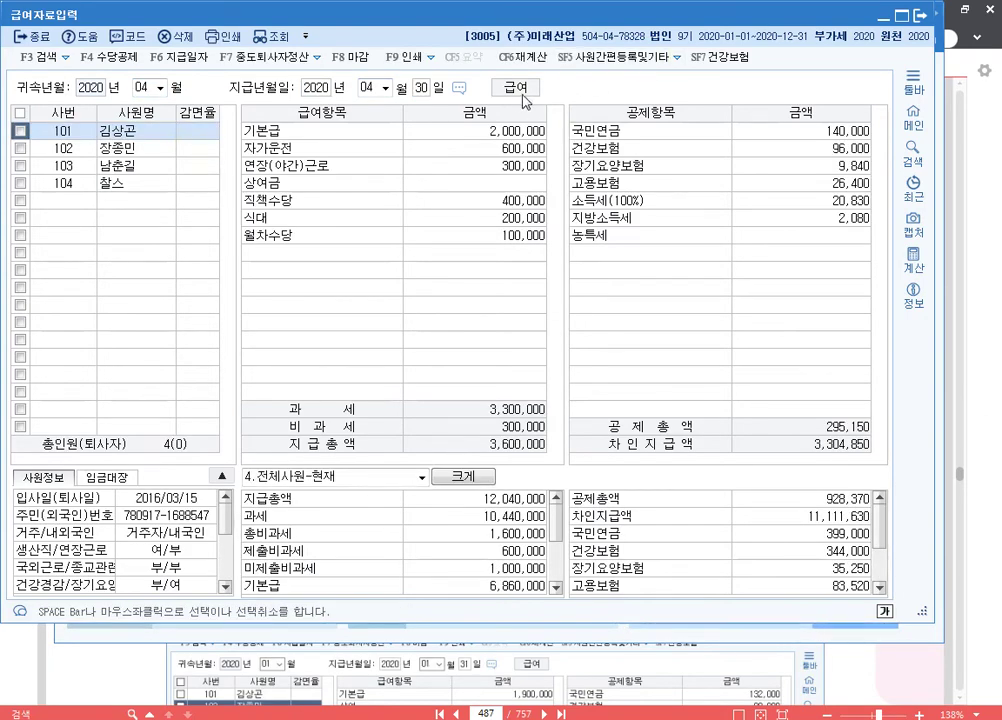
key(F12)
mouse_move(485, 77)
mouse_down()
mouse_move(521, 102)
mouse_move(550, 101)
mouse_up()
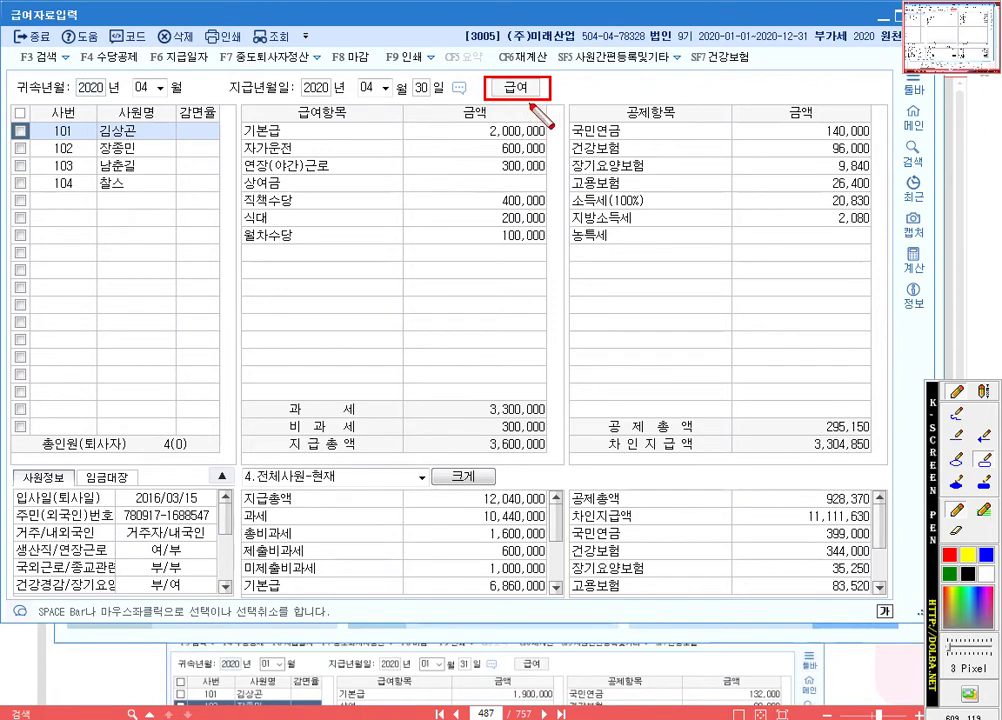
key(Escape)
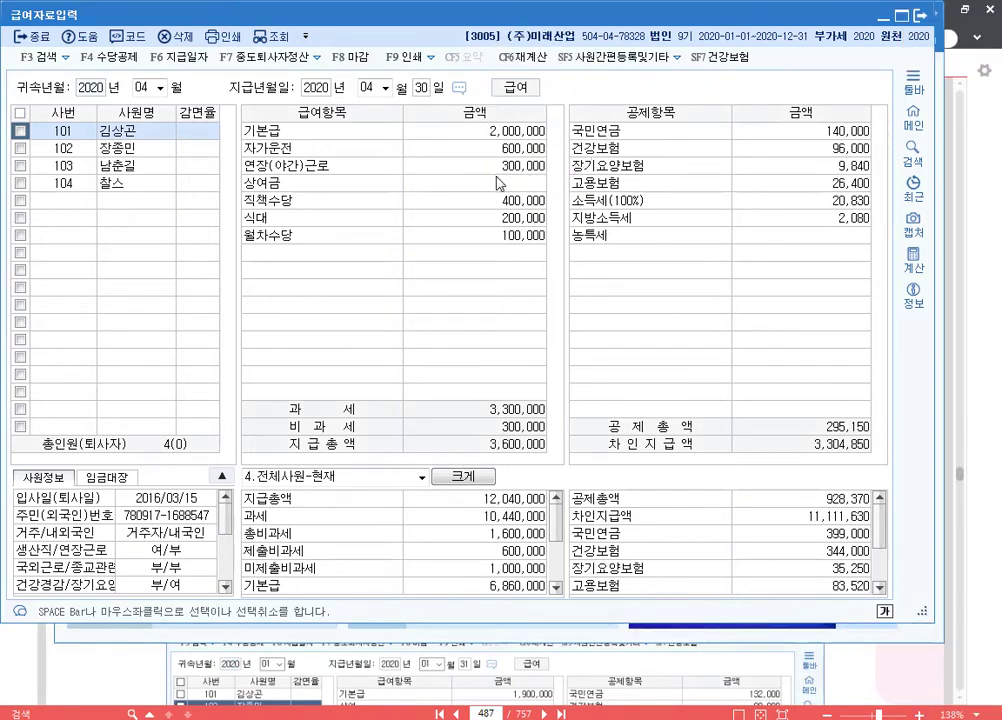
Set employee 101's 상여금 for April to 2,000,000.
click(498, 182)
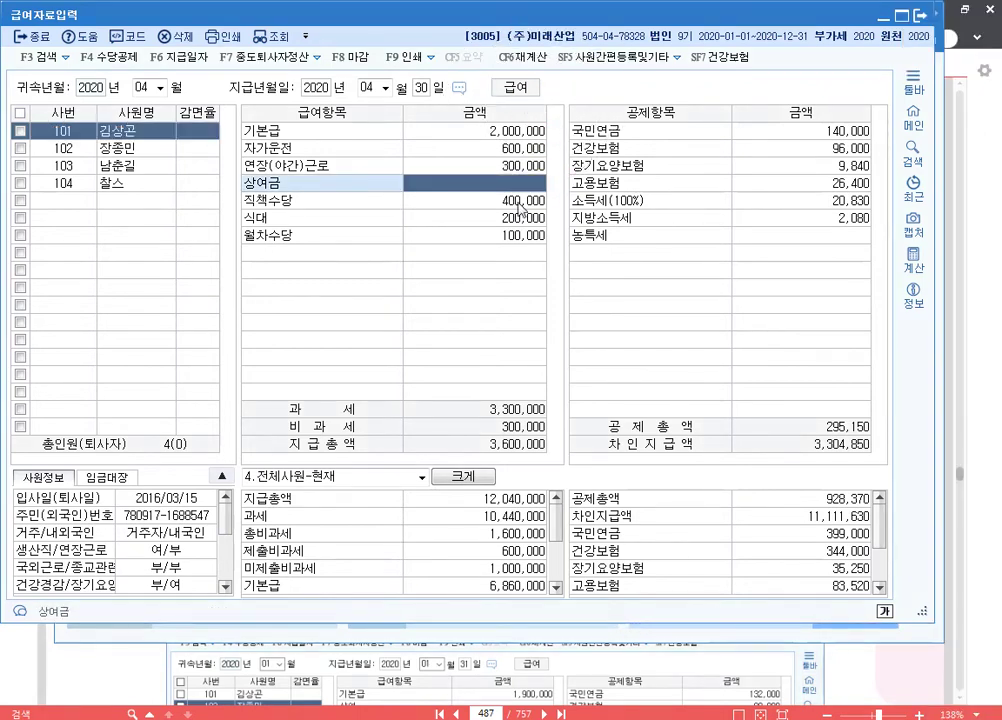
text(2000000)
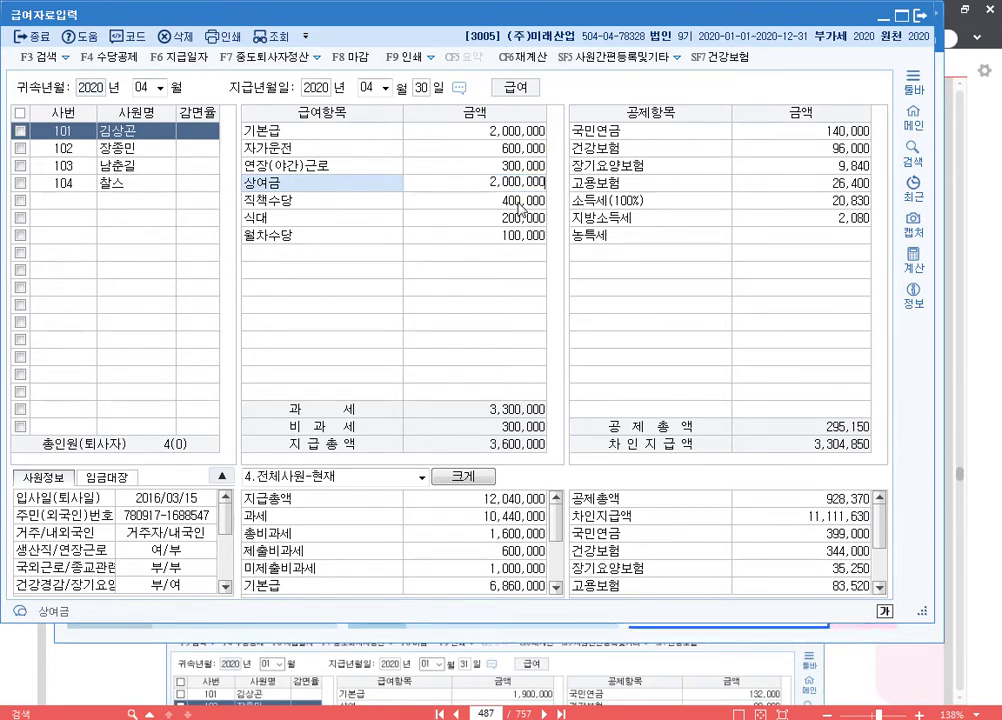
key(Return)
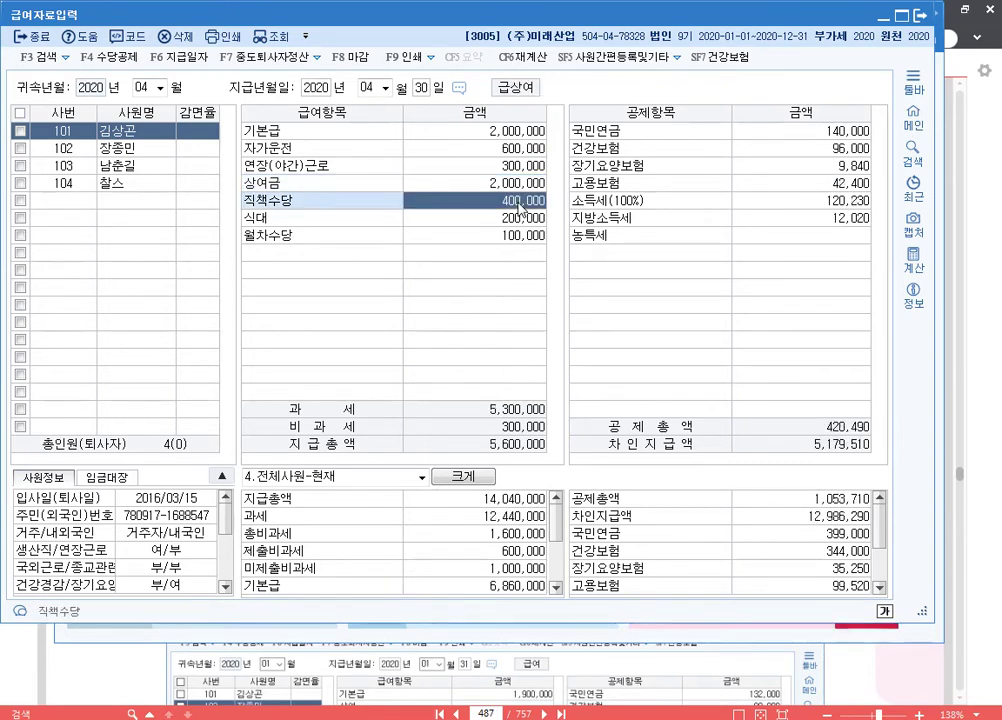
key(Up)
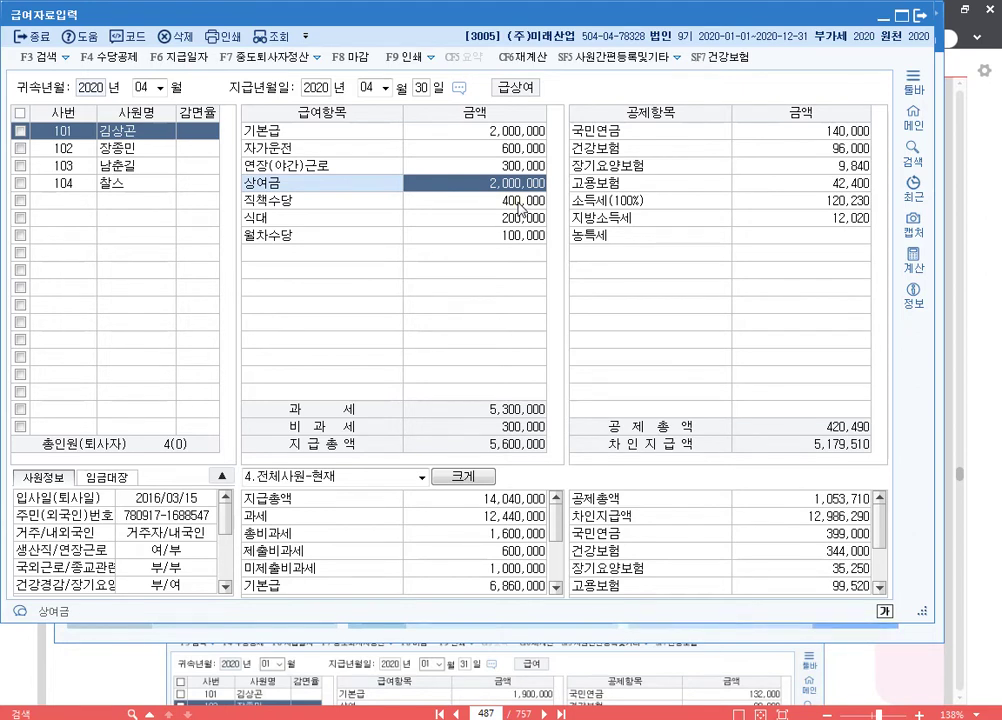
Set employee 102's 상여금 for April to 1,800,000.
click(70, 148)
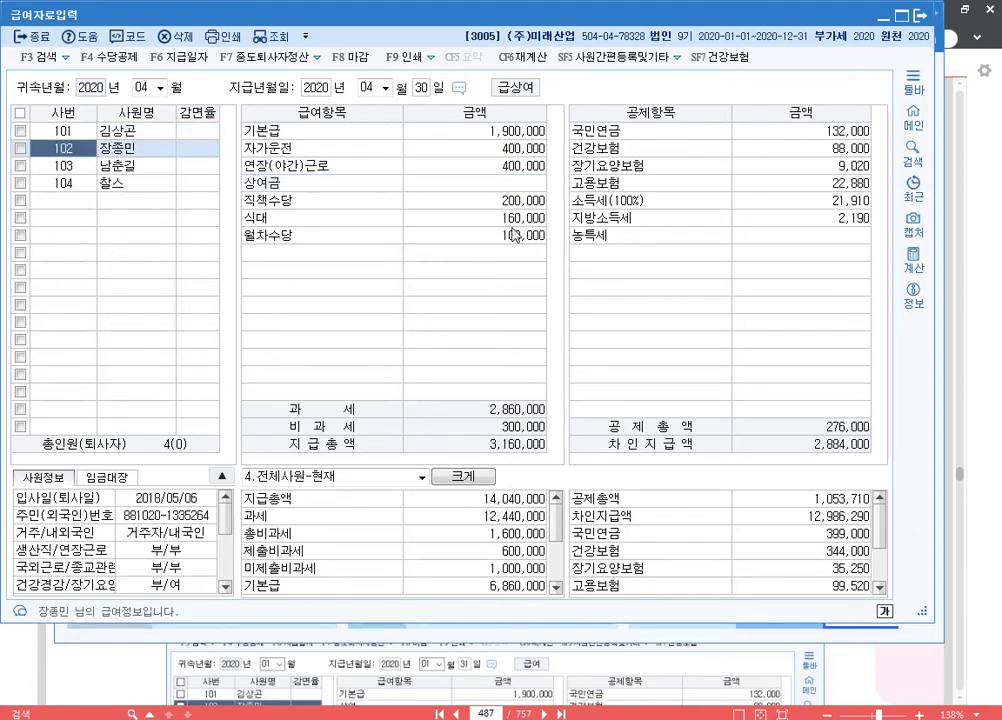
click(526, 188)
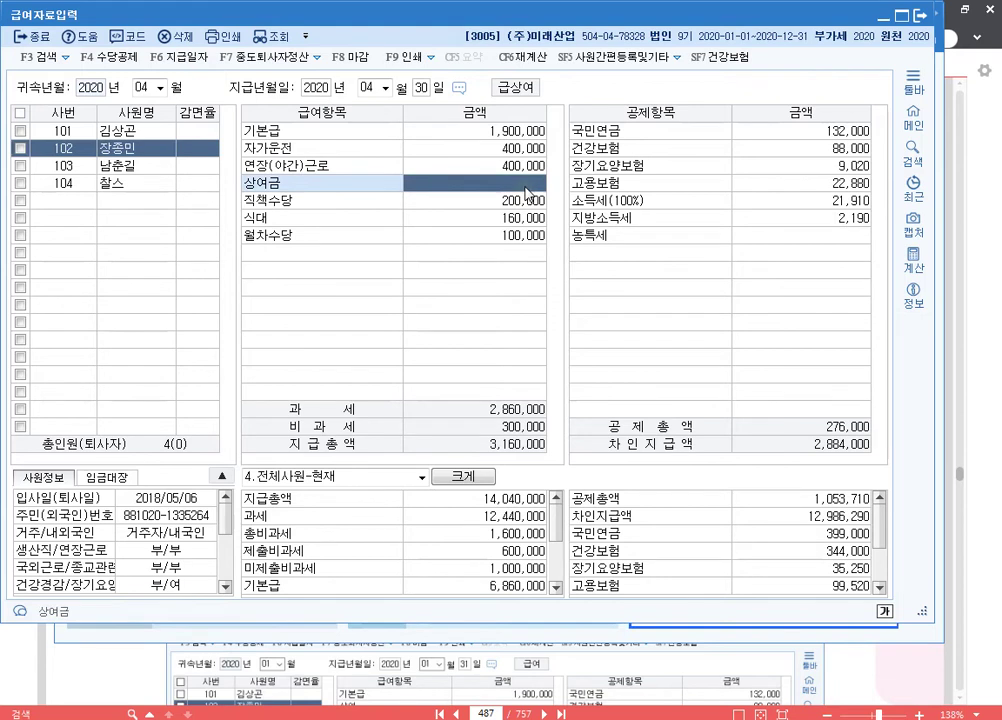
text(180)
key(Return)
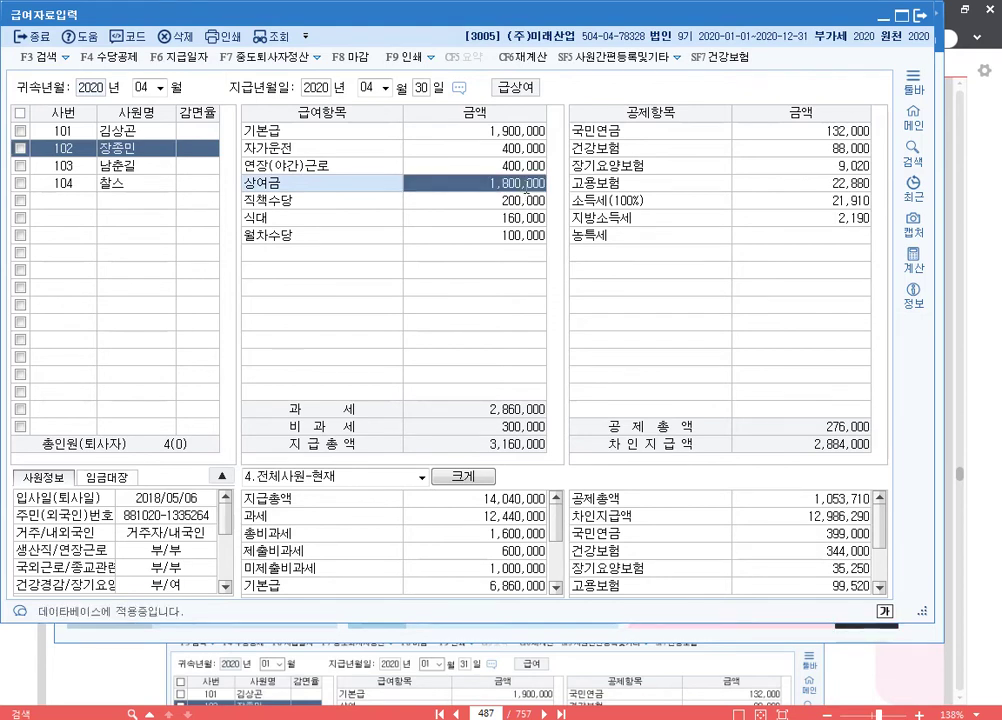
Set employee 103's 상여금 for April to 1,600,000.
click(129, 169)
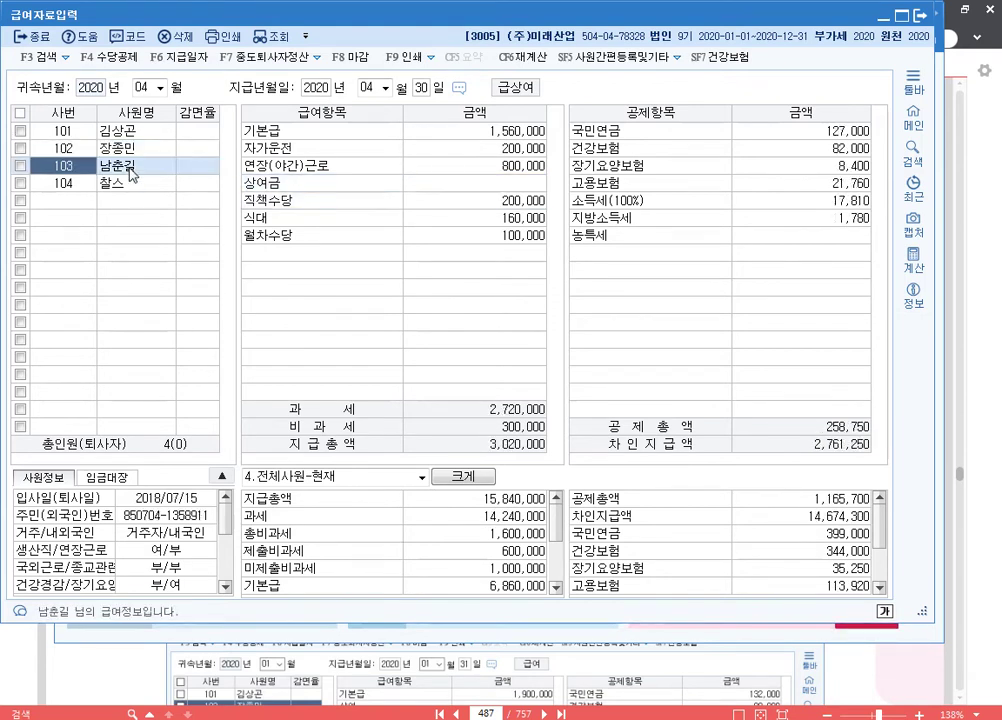
click(527, 185)
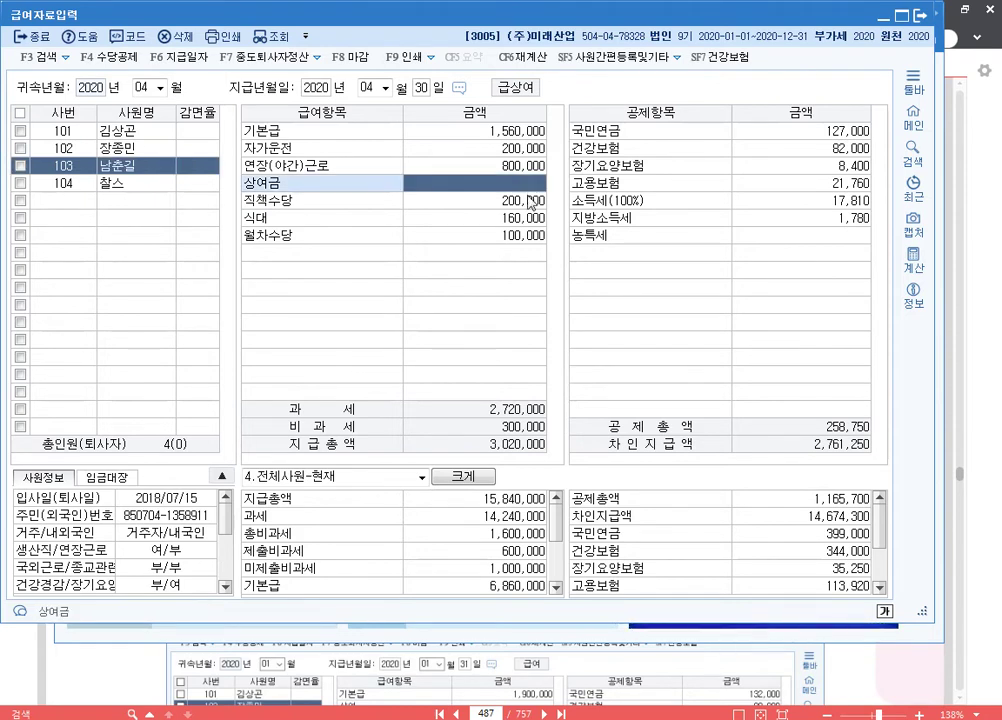
text(1600000)
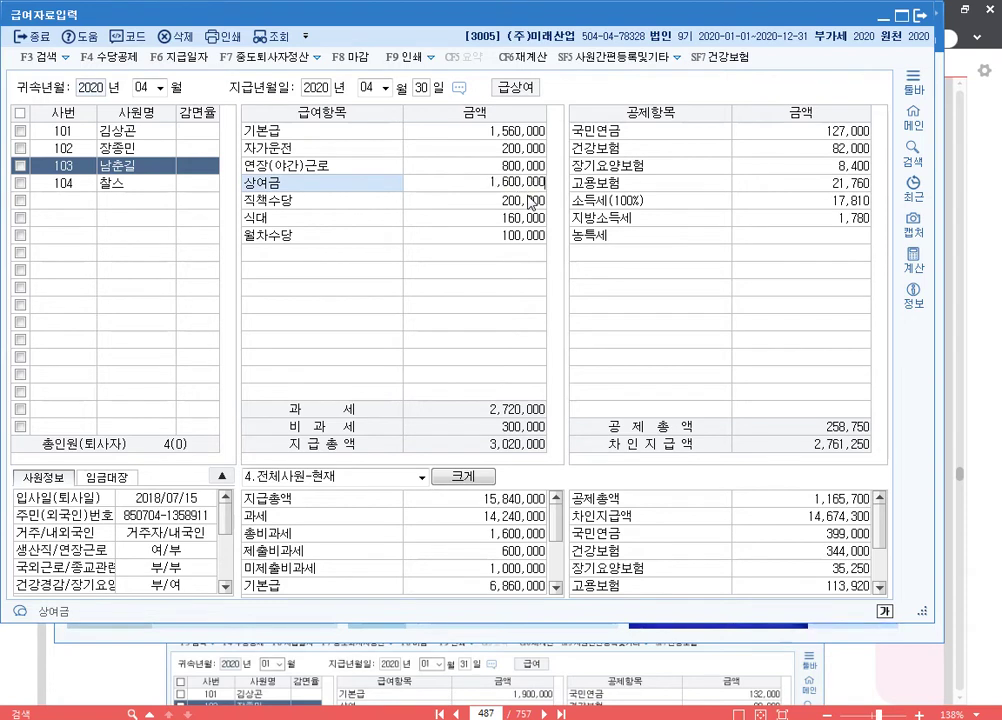
key(Return)
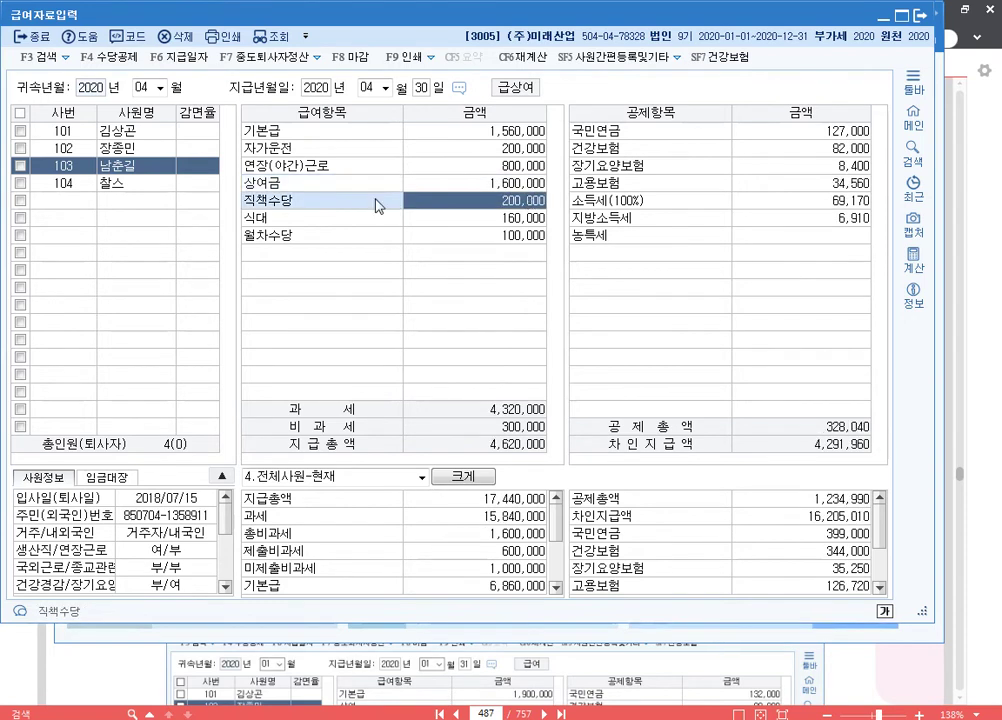
Set employee 104's 상여금 for April to 1,400,000.
click(90, 186)
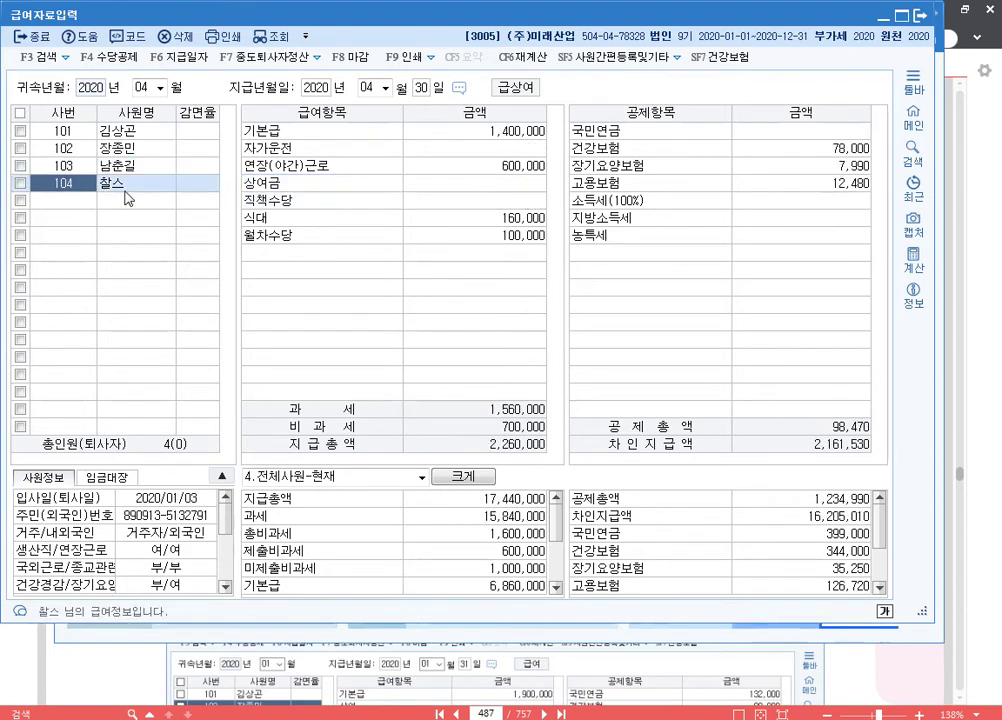
click(519, 192)
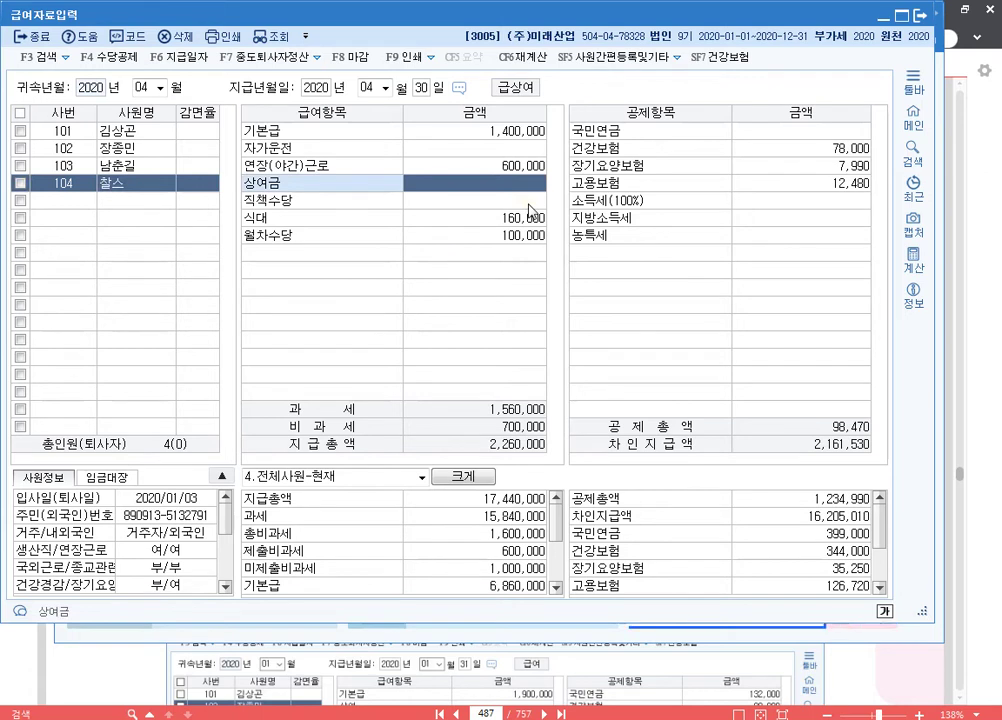
text(1,400,000)
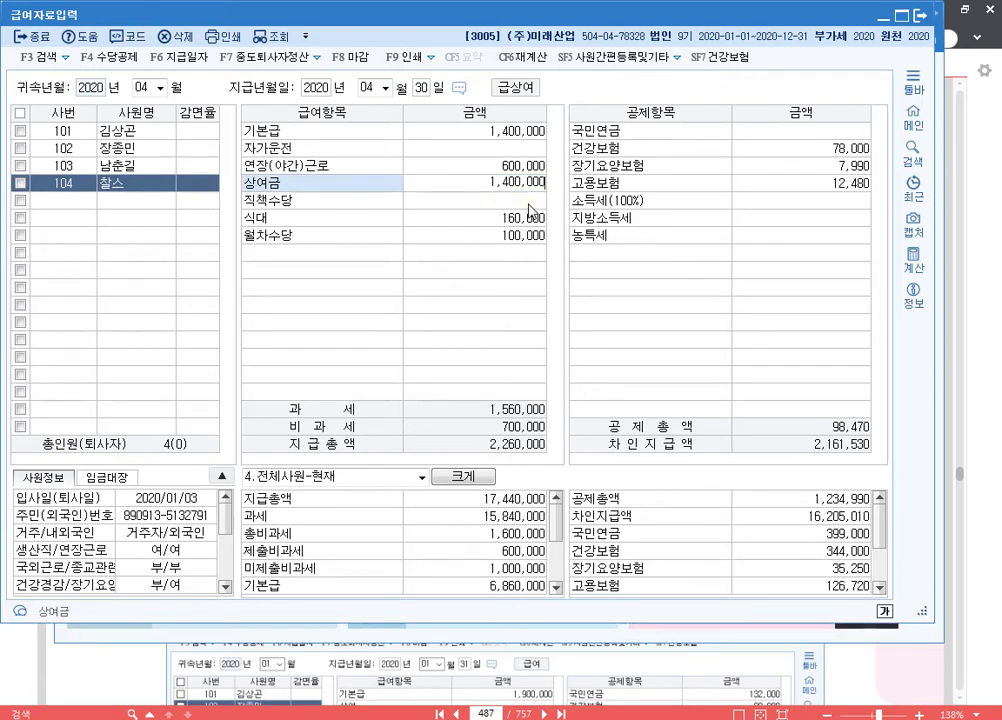
key(Return)
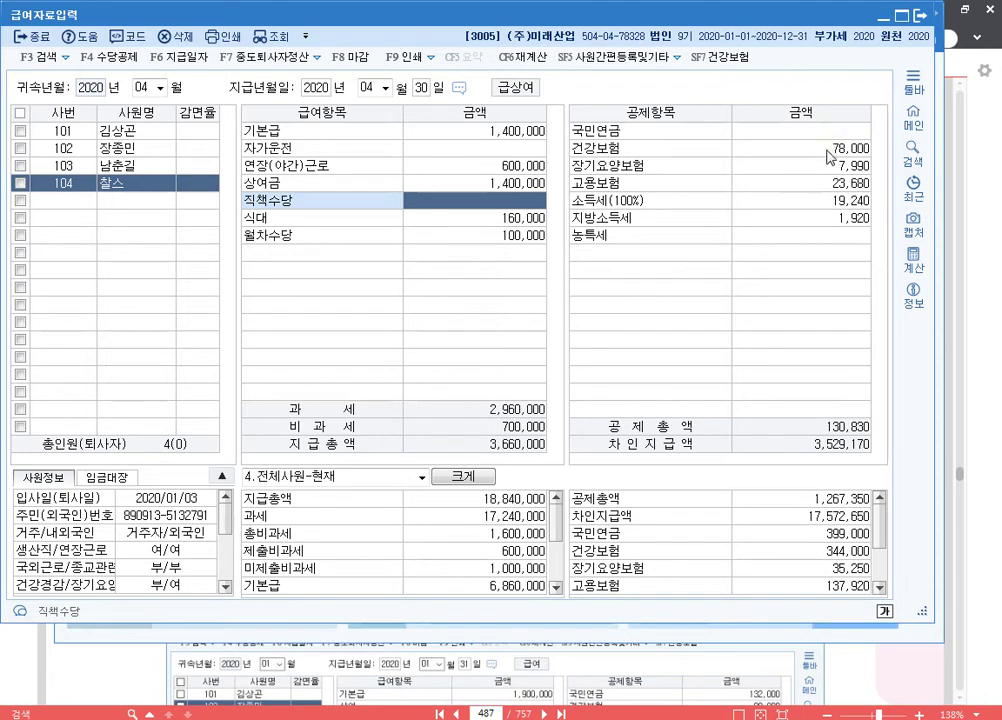
Clear employee 104's April 건강보험 and 장기요양보험 deductions, and select employee 103.
click(828, 150)
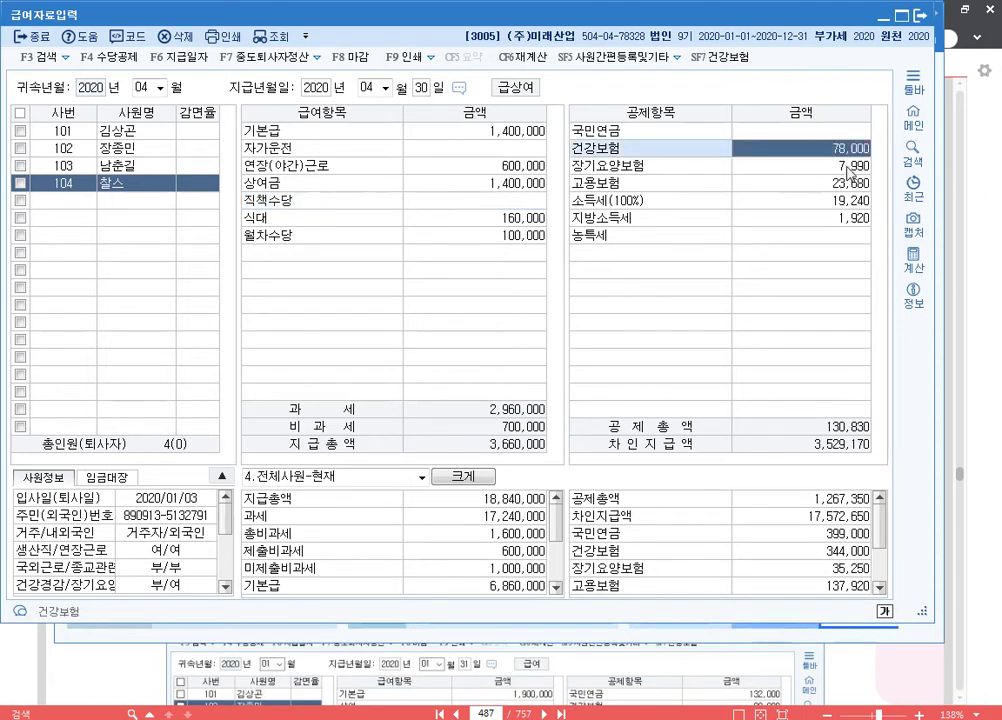
key(Delete)
click(848, 172)
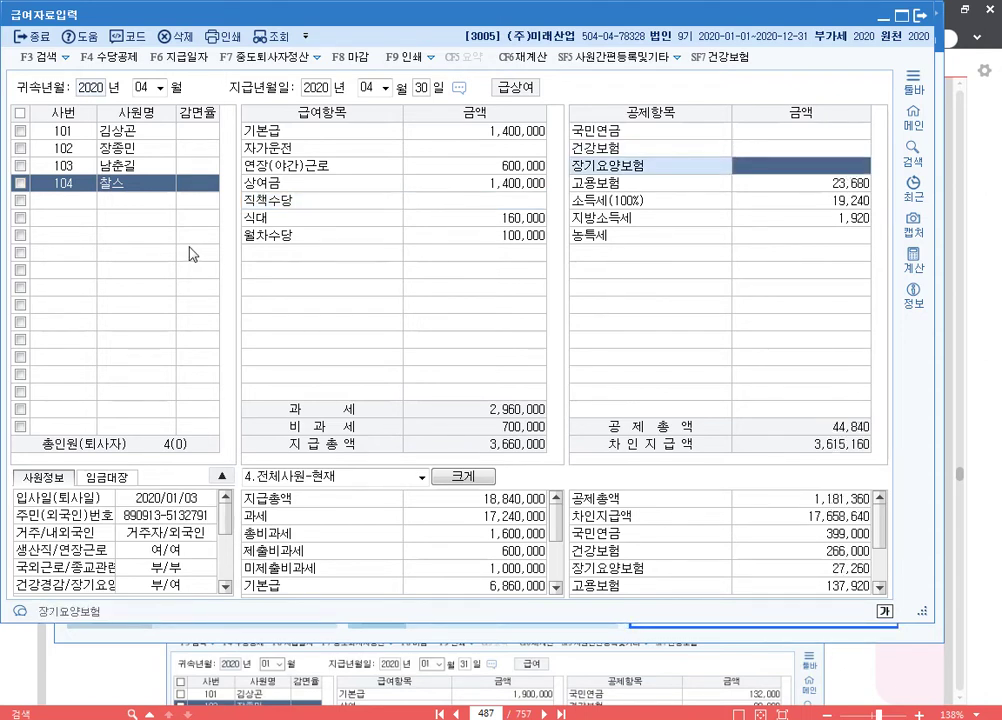
click(120, 166)
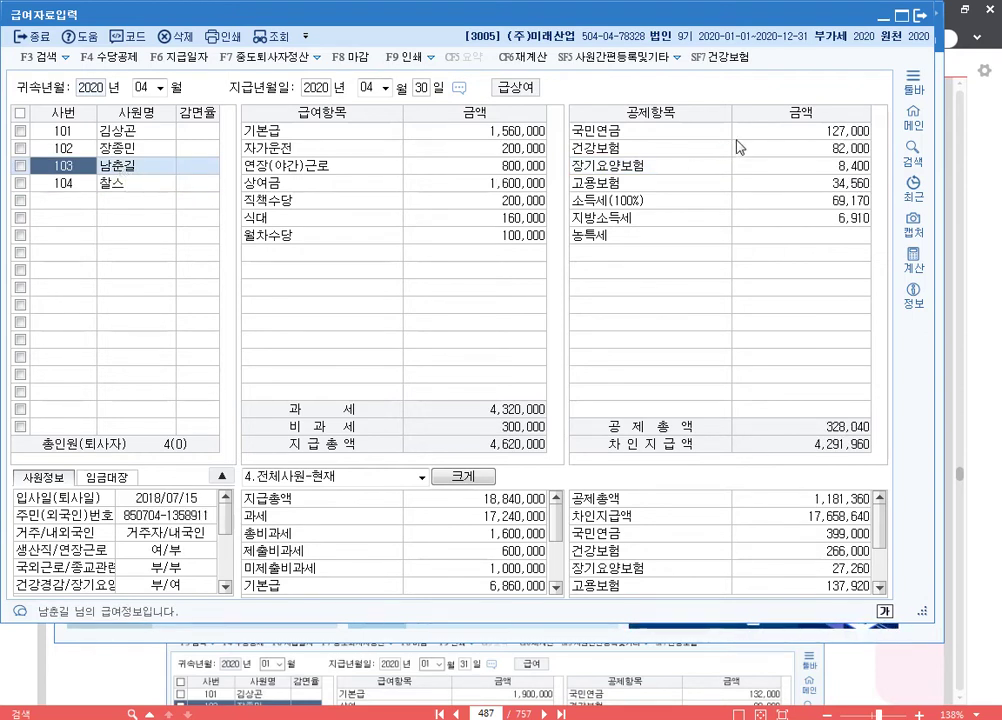
Open the July 2020 payroll data and select employee 101.
click(826, 150)
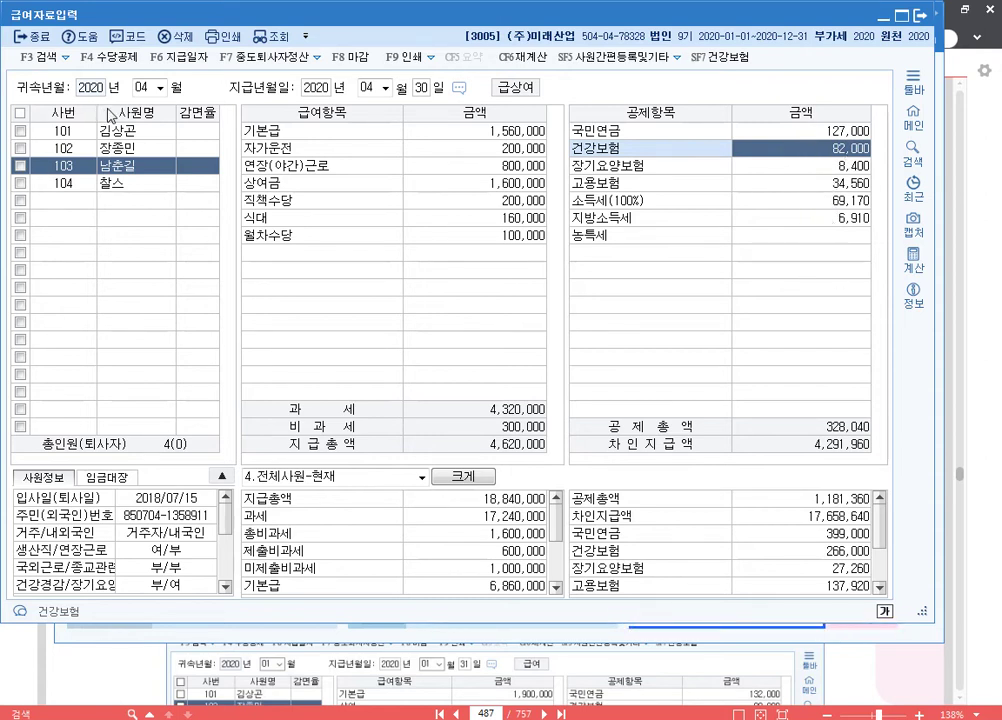
click(148, 87)
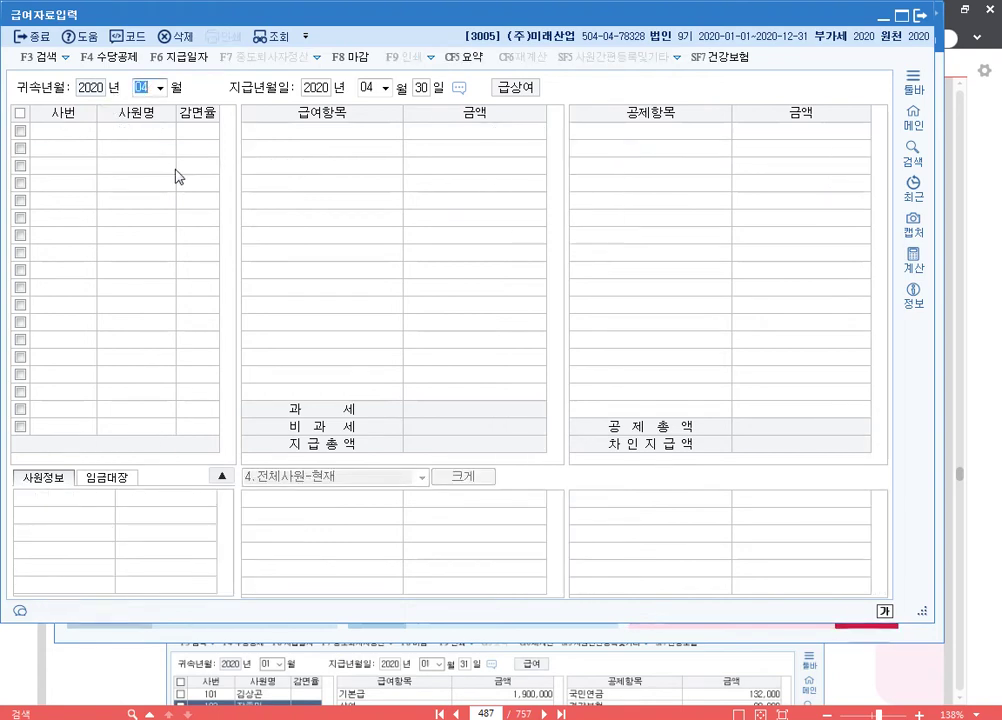
text(7)
key(Return)
key(Return)
key(Return)
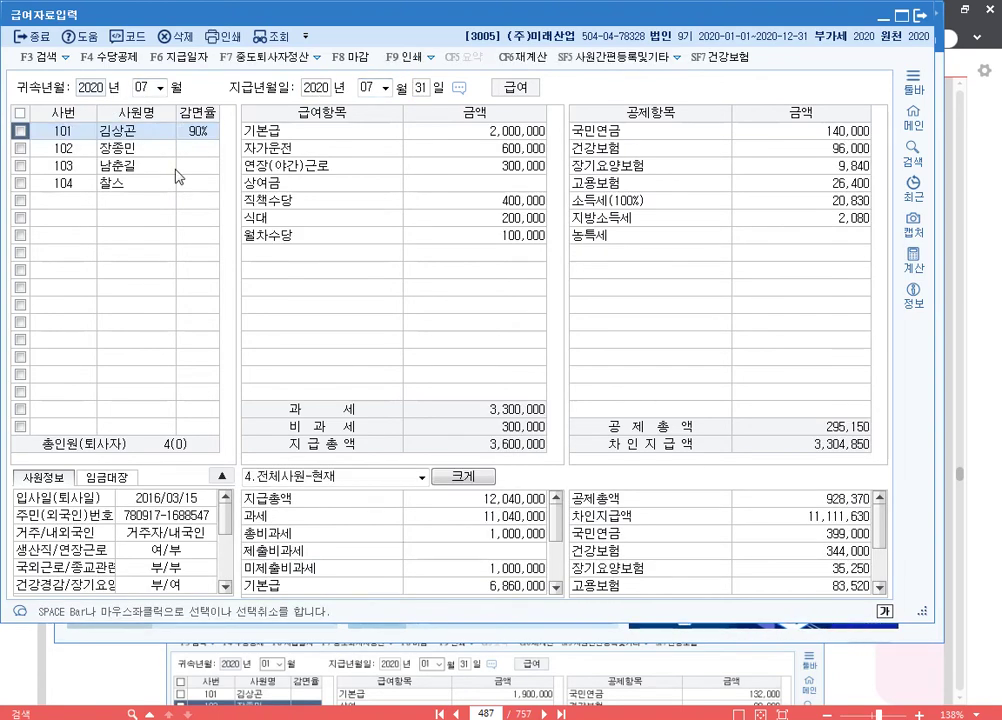
click(200, 135)
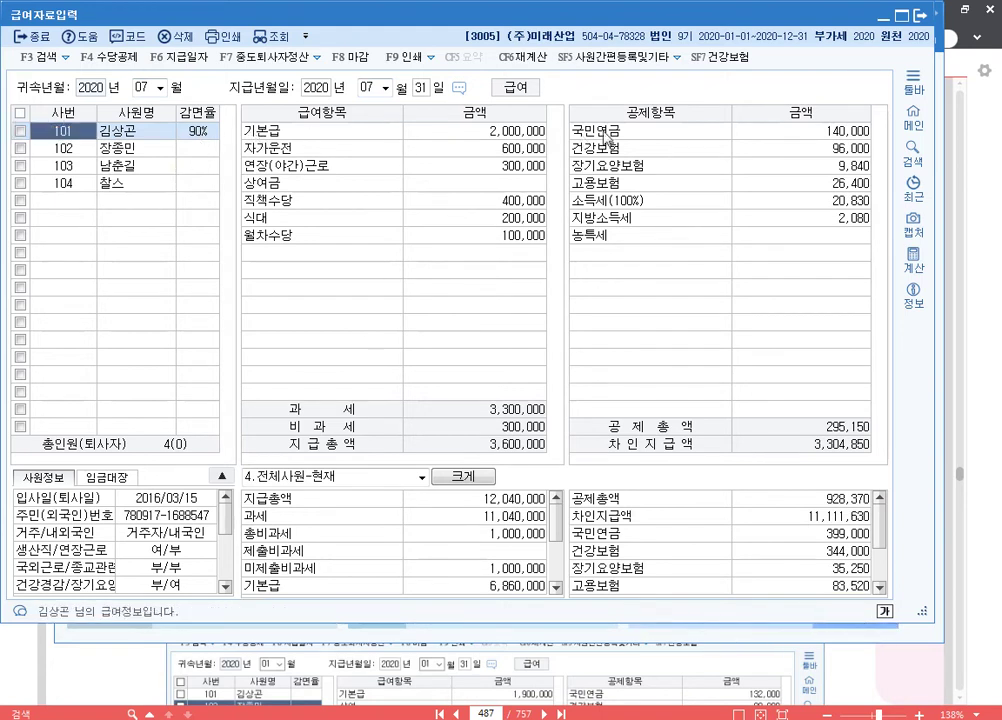
Review employee 101's 중소기업취업감면 settings in 사원등록, and return to the July payroll in 급여자료입력.
click(921, 22)
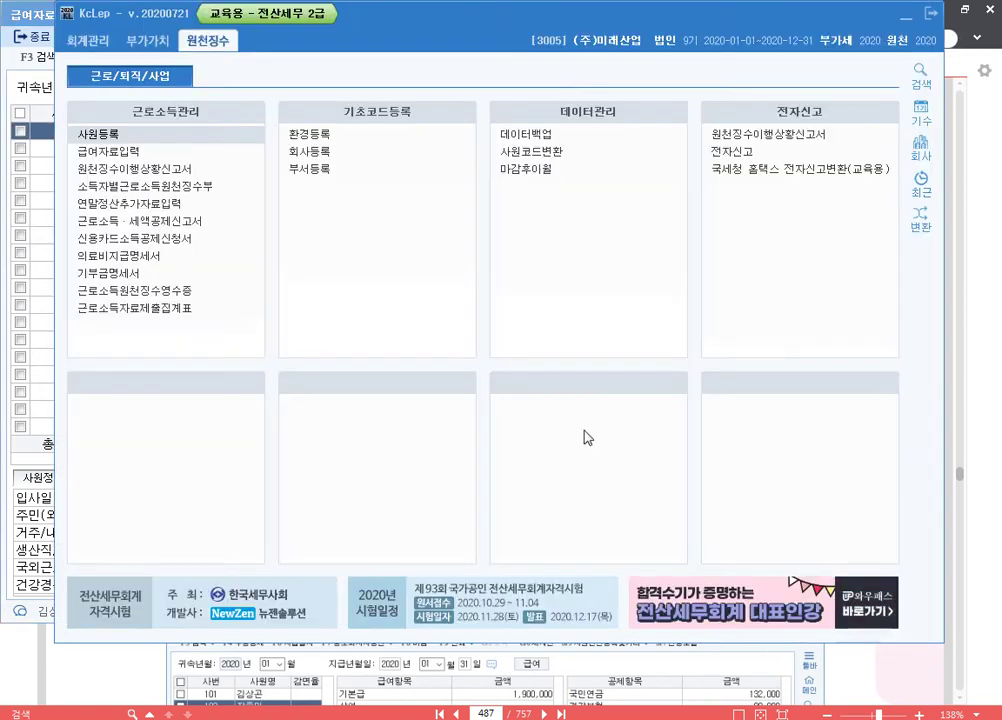
click(197, 134)
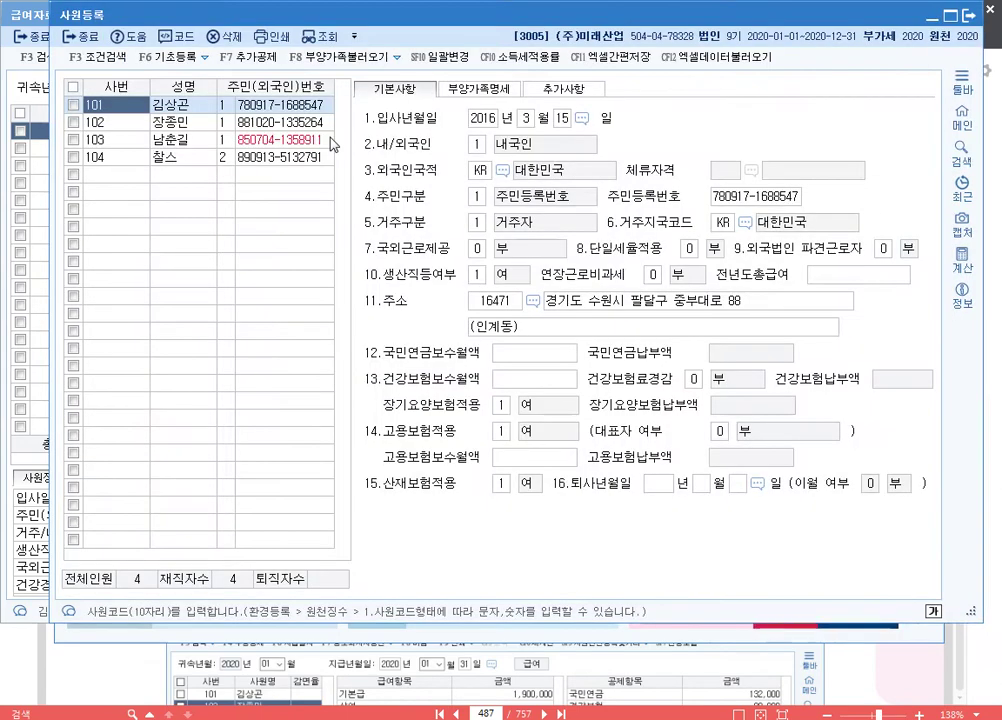
click(558, 90)
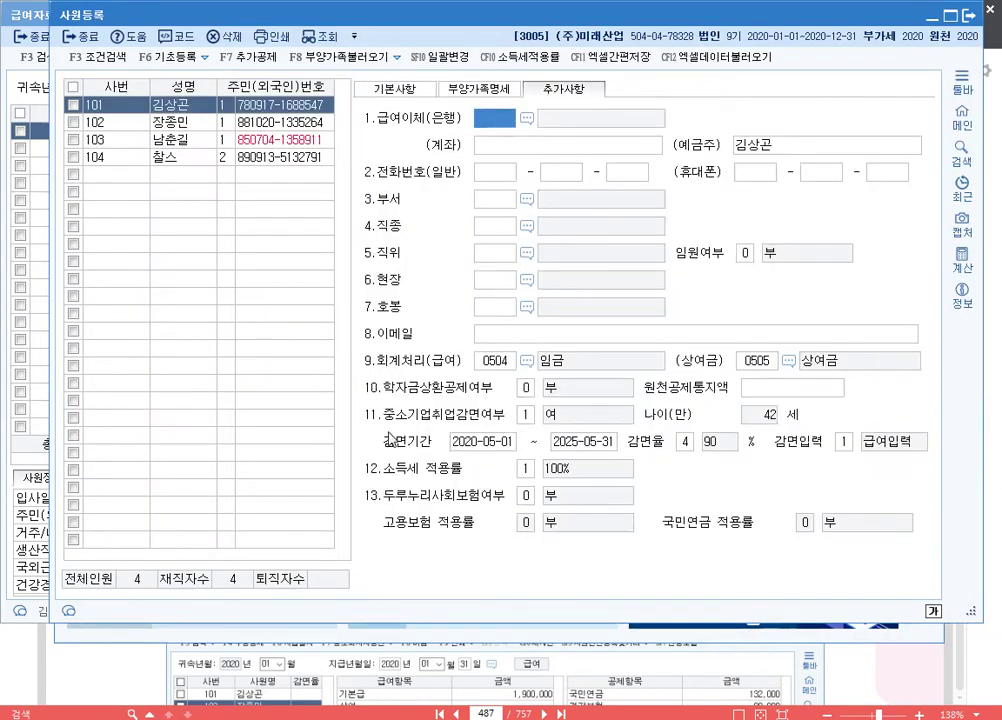
drag(349, 404, 940, 480)
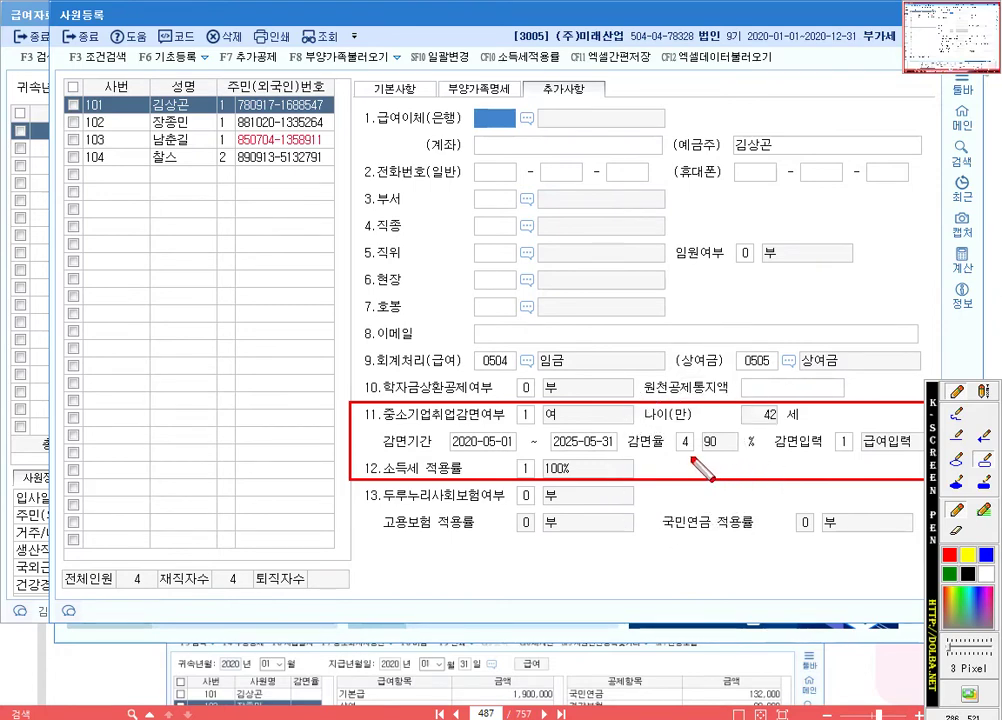
key(Escape)
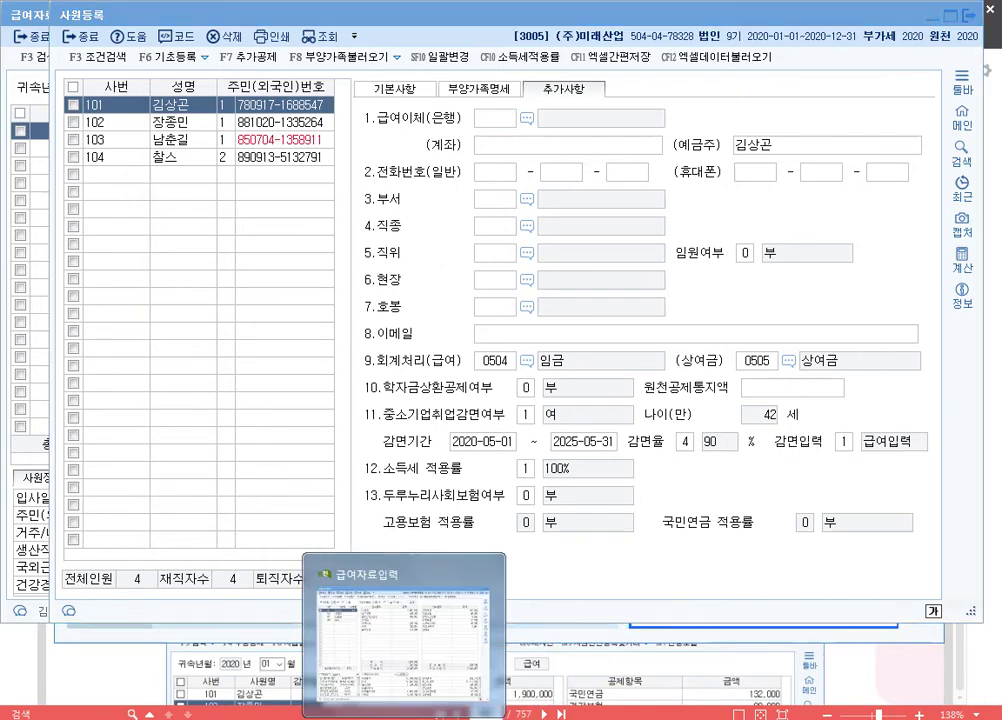
click(410, 635)
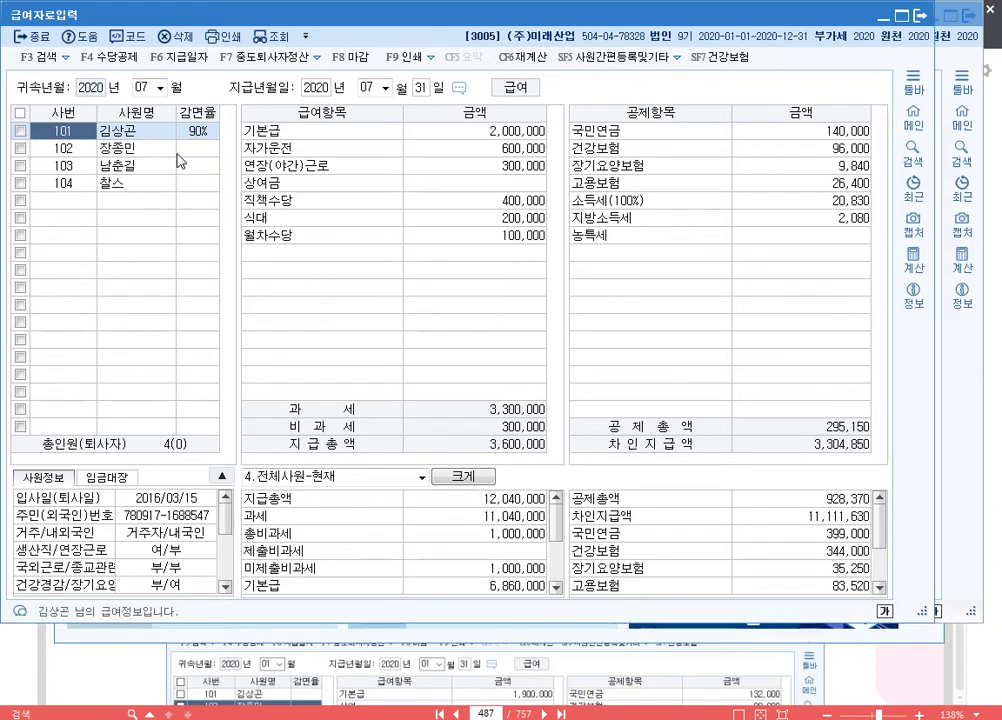
Set employee 101's 상여금 for July to 2,000,000.
click(445, 183)
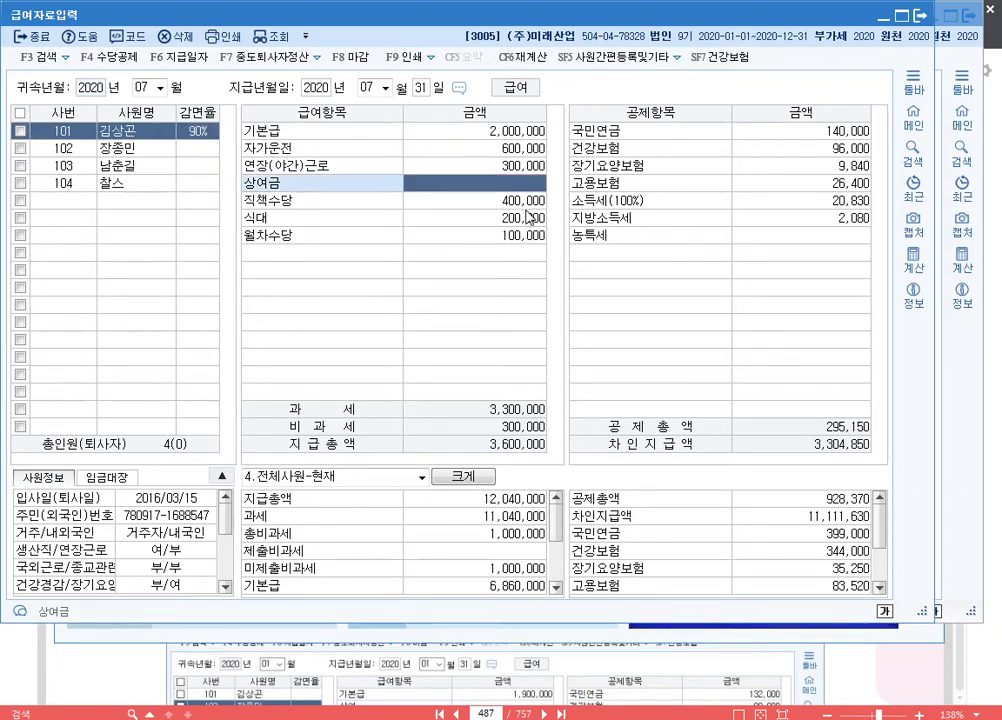
text(2000000)
key(Return)
Set employee 102's 상여금 for July to 1,800,000.
click(182, 148)
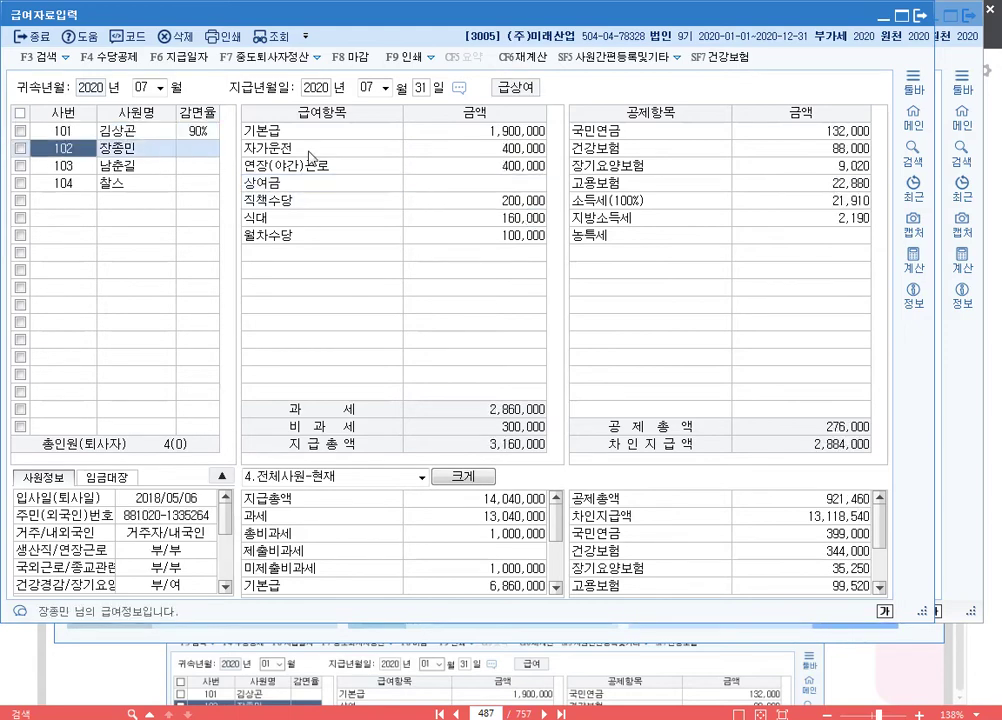
click(533, 188)
text(1900000)
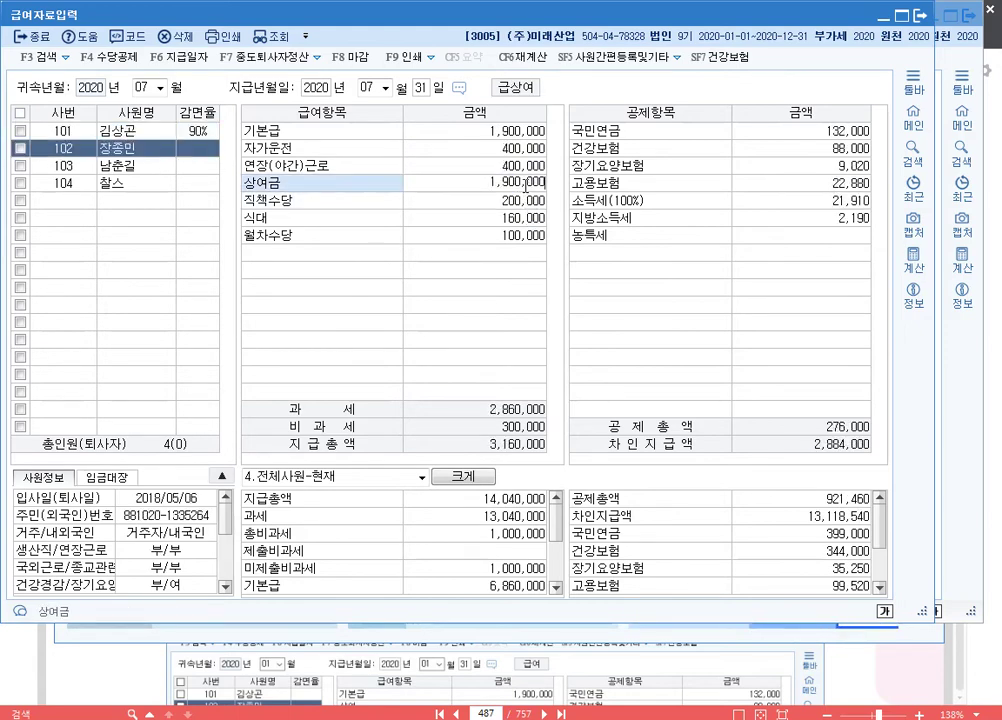
key(Return)
key(Up)
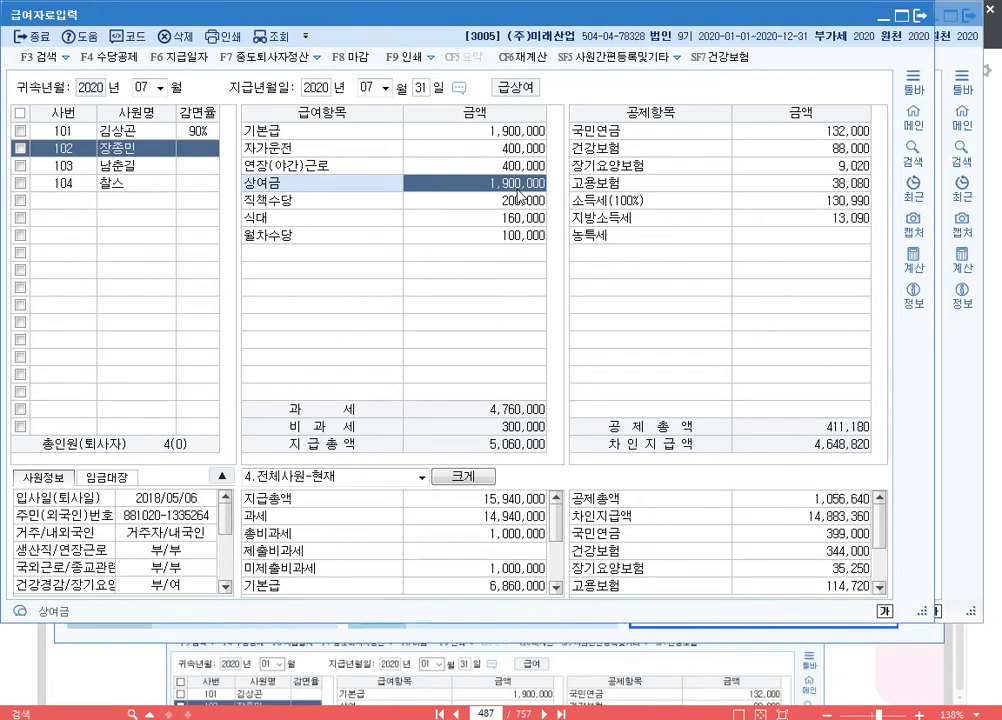
text(1800000)
key(Return)
Set employee 103's 상여금 for July to 1,600,000.
click(155, 172)
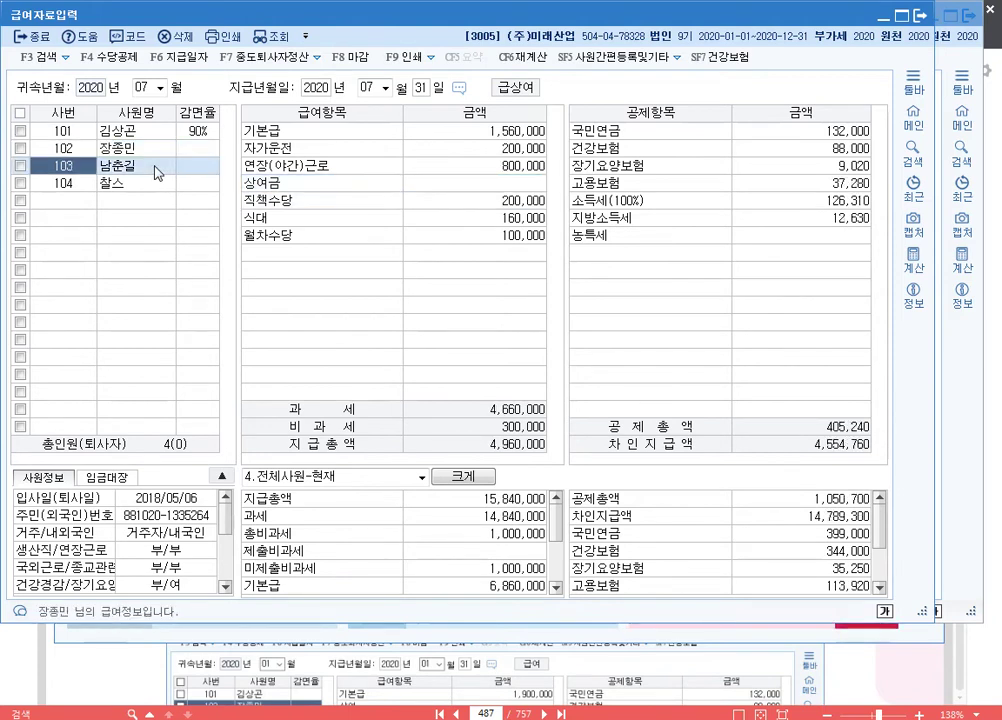
click(513, 182)
text(1,60)
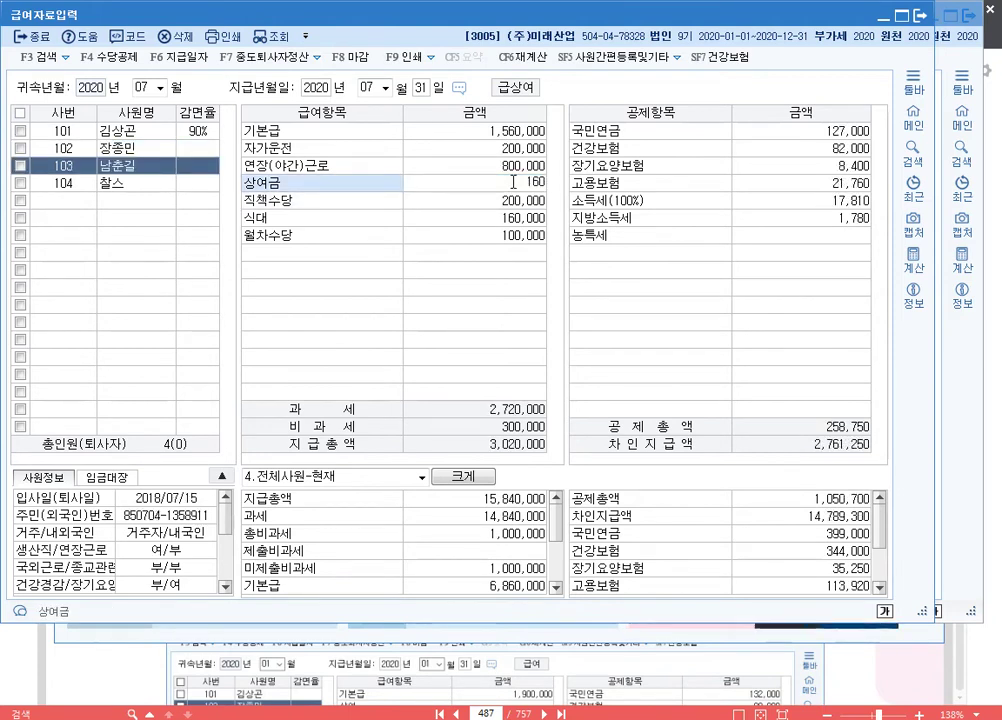
text(0,000)
key(Return)
Set employee 104's 상여금 for July to 1,400,000.
click(117, 188)
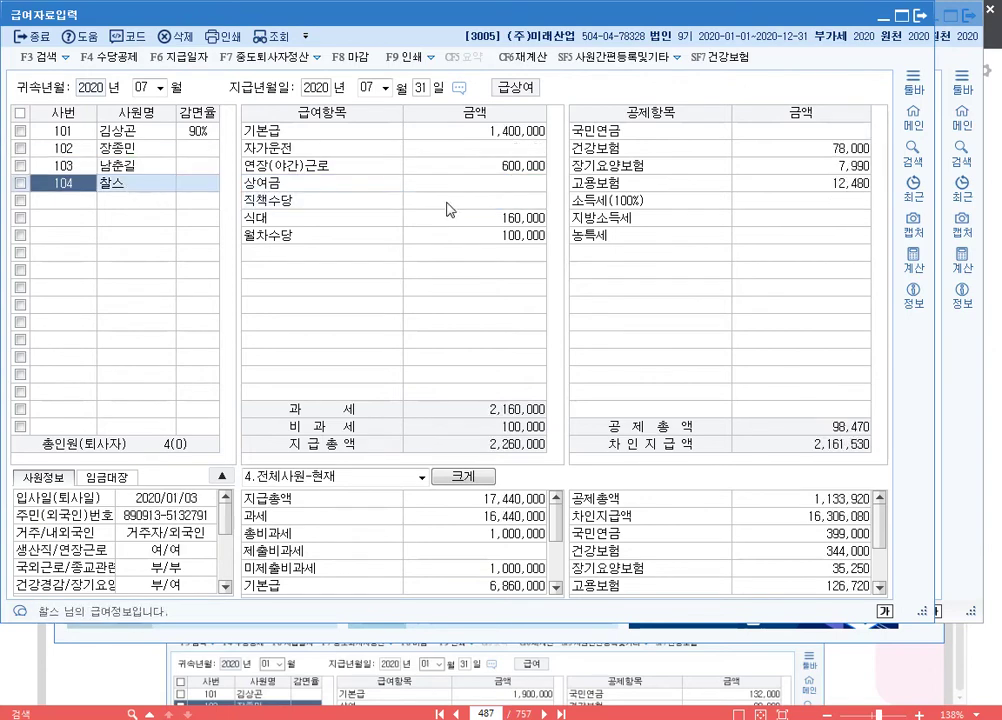
click(507, 188)
text(1400000)
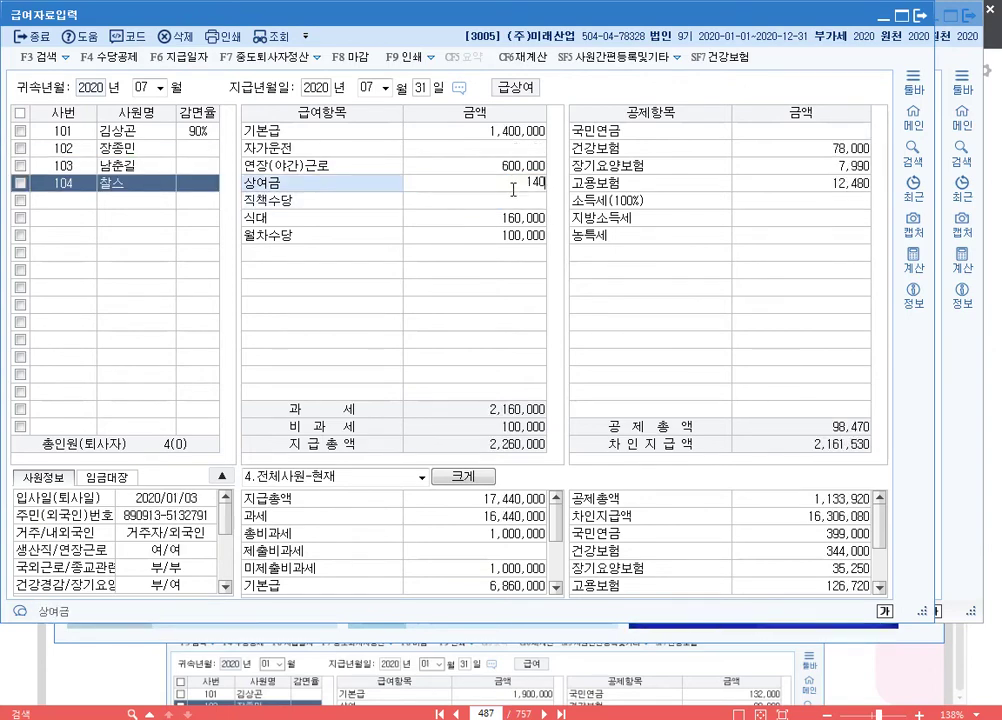
key(Return)
Open the December 2020 payroll data and set employee 101's 상여금 to 2,000,000.
click(142, 87)
text(12)
key(Return)
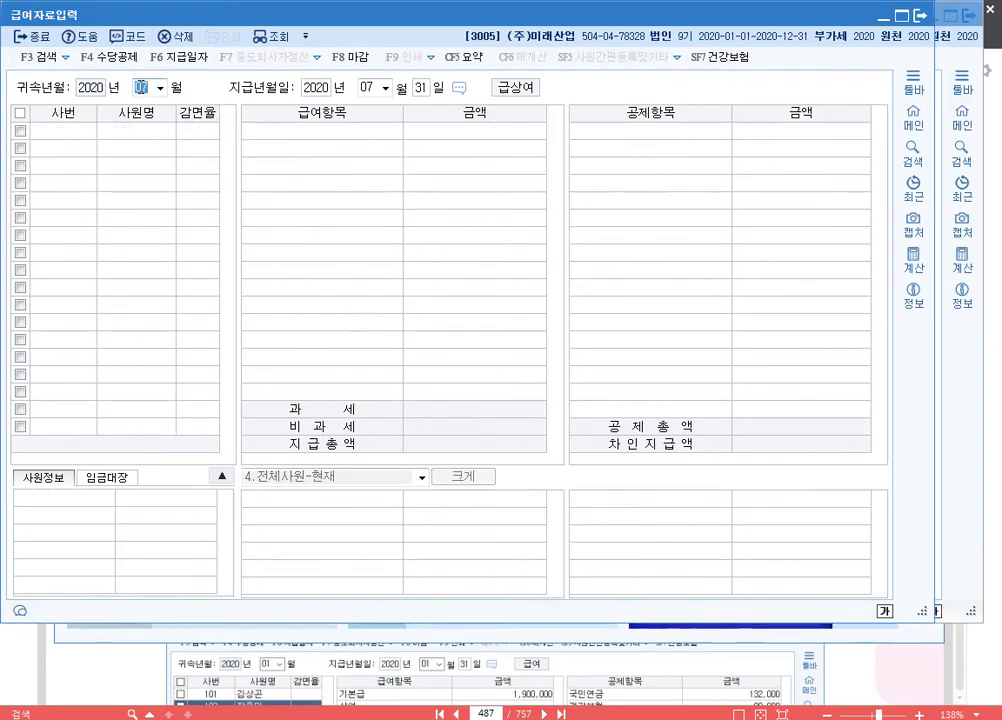
key(Return)
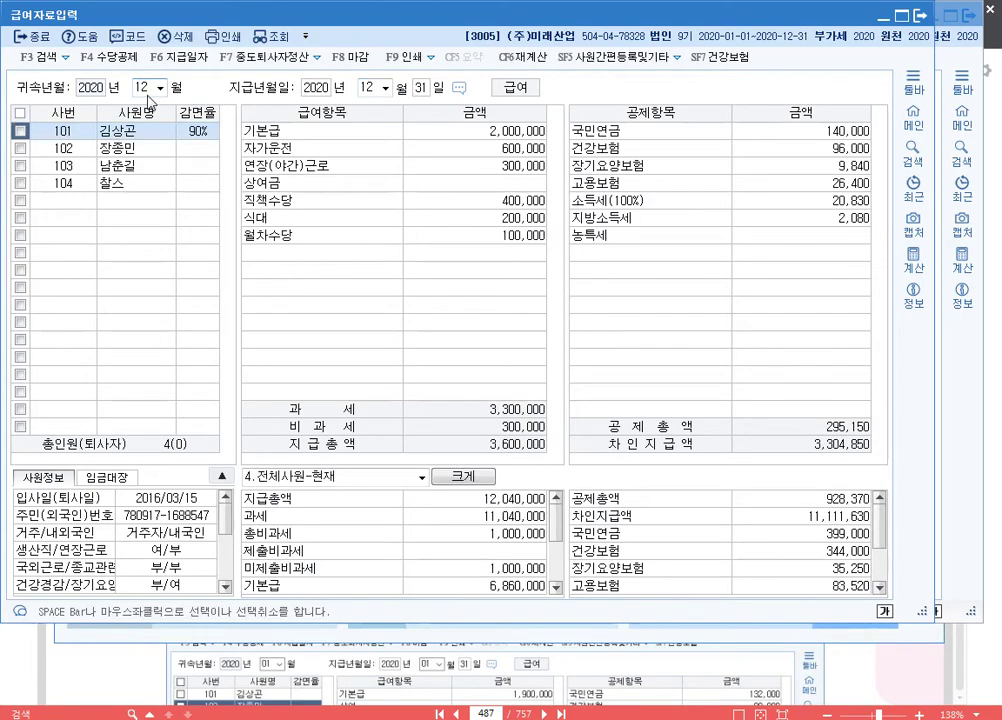
click(406, 185)
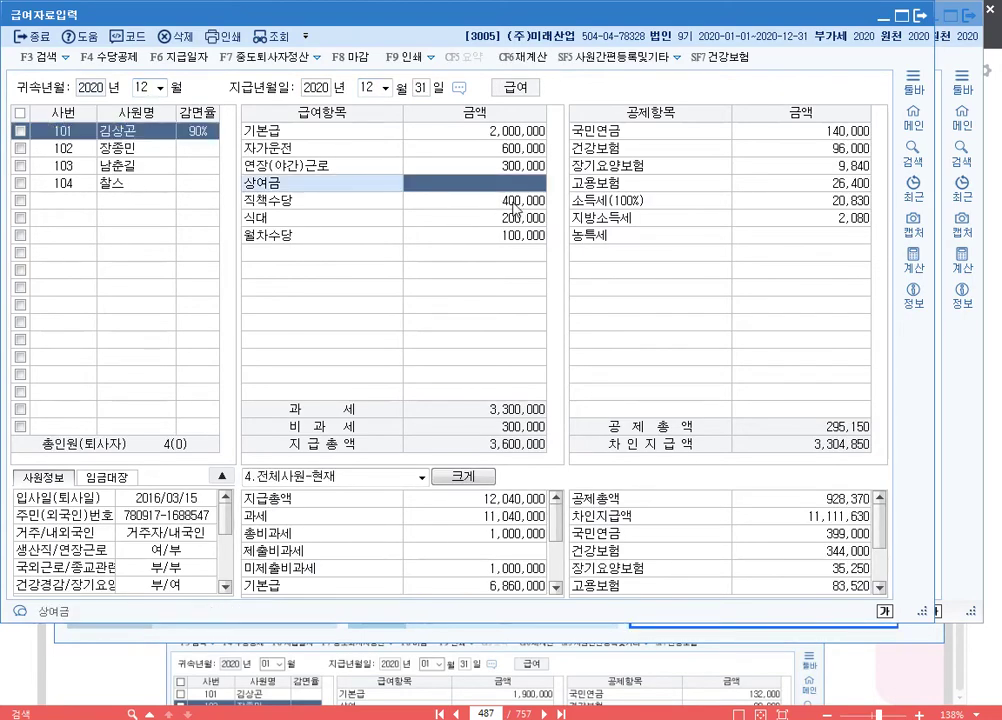
text(2000000)
key(Return)
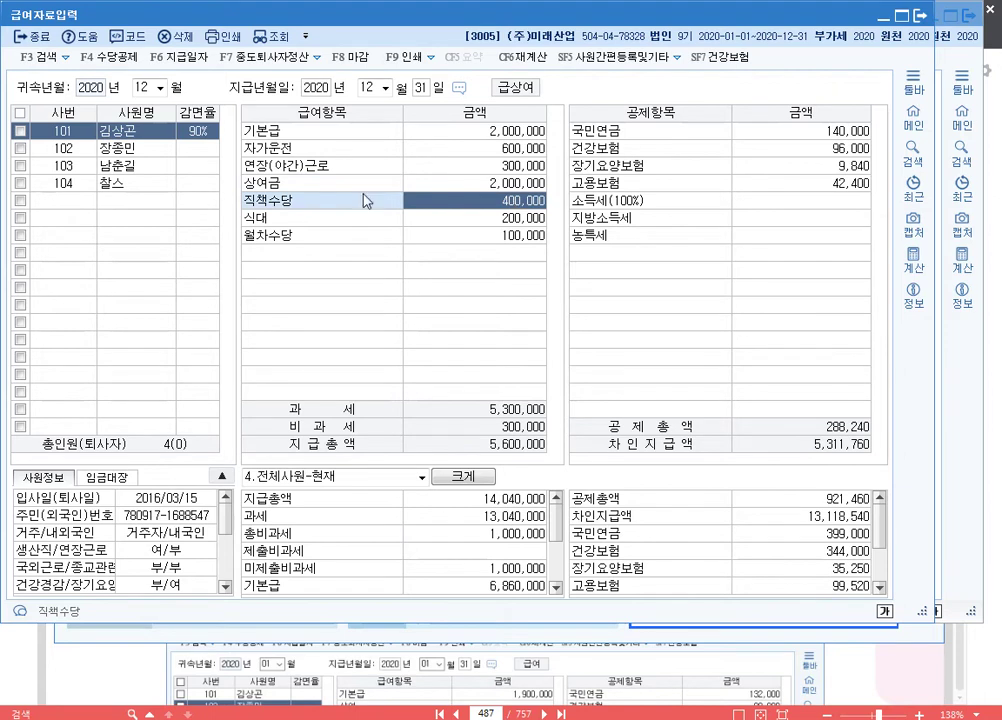
Set employee 102's 상여금 for December to 1,800,000.
click(80, 148)
click(480, 184)
text(1800000)
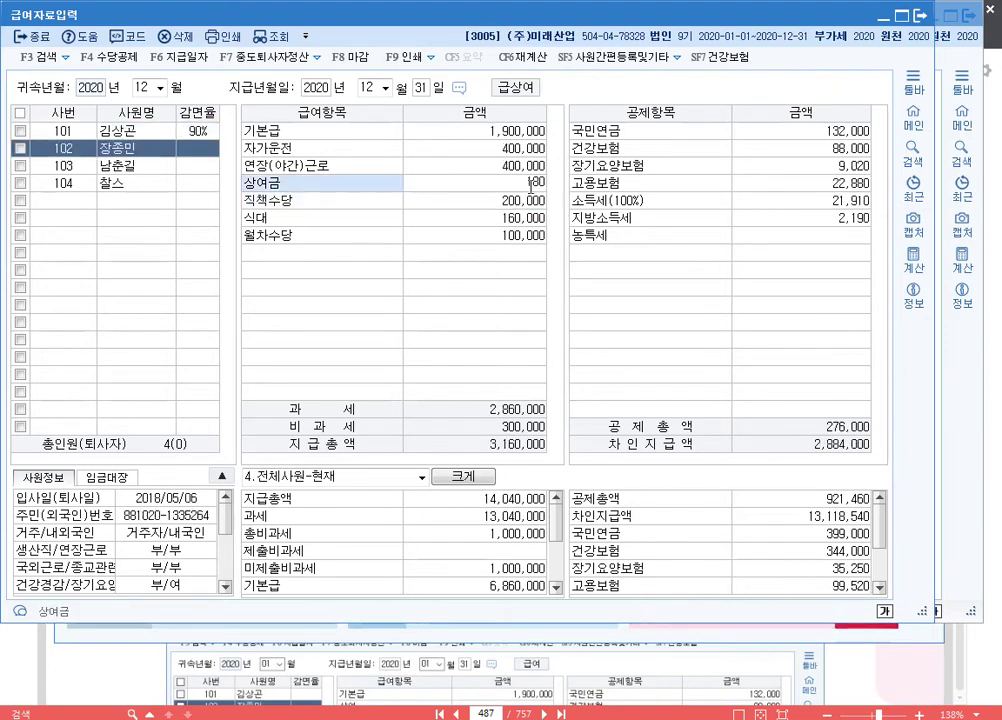
key(Return)
Set employee 103's 상여금 for December to 1,600,000.
click(64, 165)
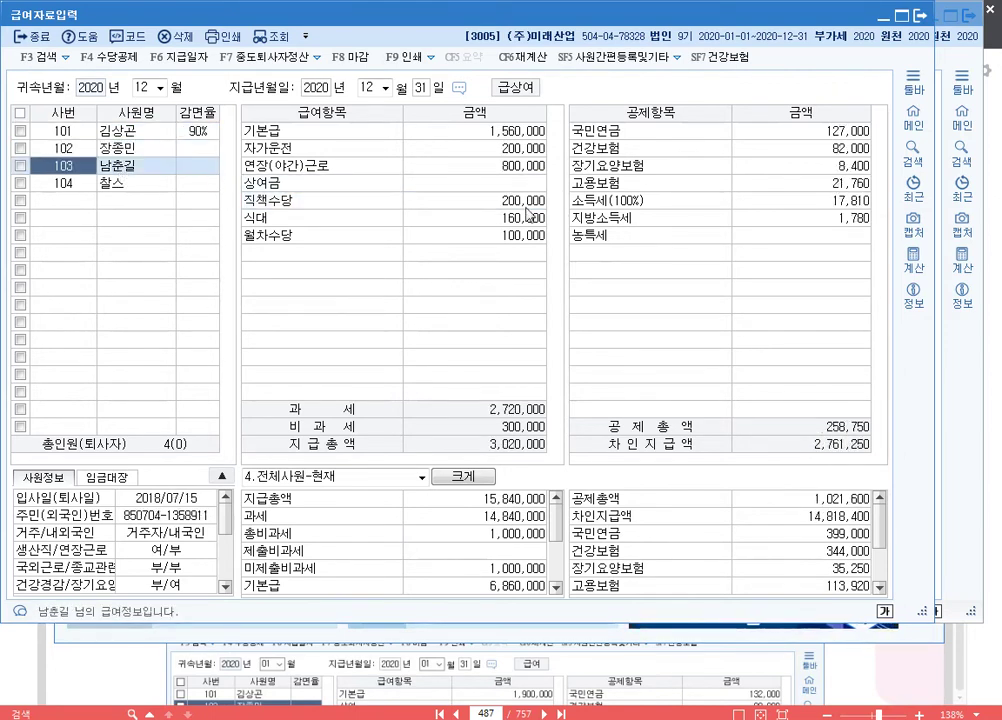
click(515, 185)
text(1600000)
key(Return)
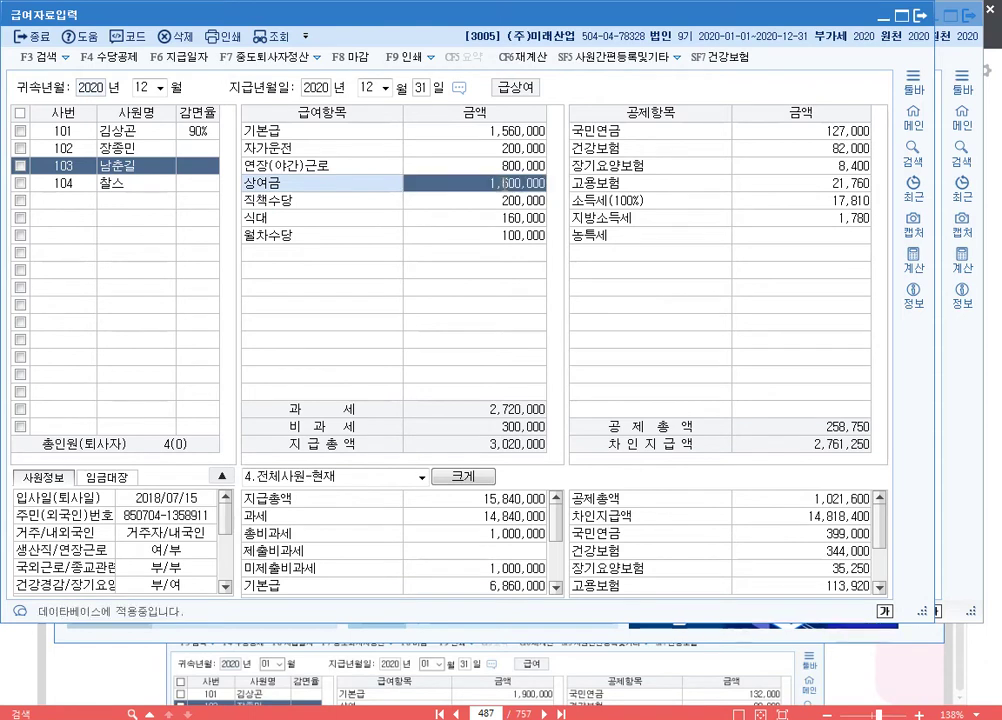
Set employee 104's 상여금 for December to 1,400,000.
click(146, 185)
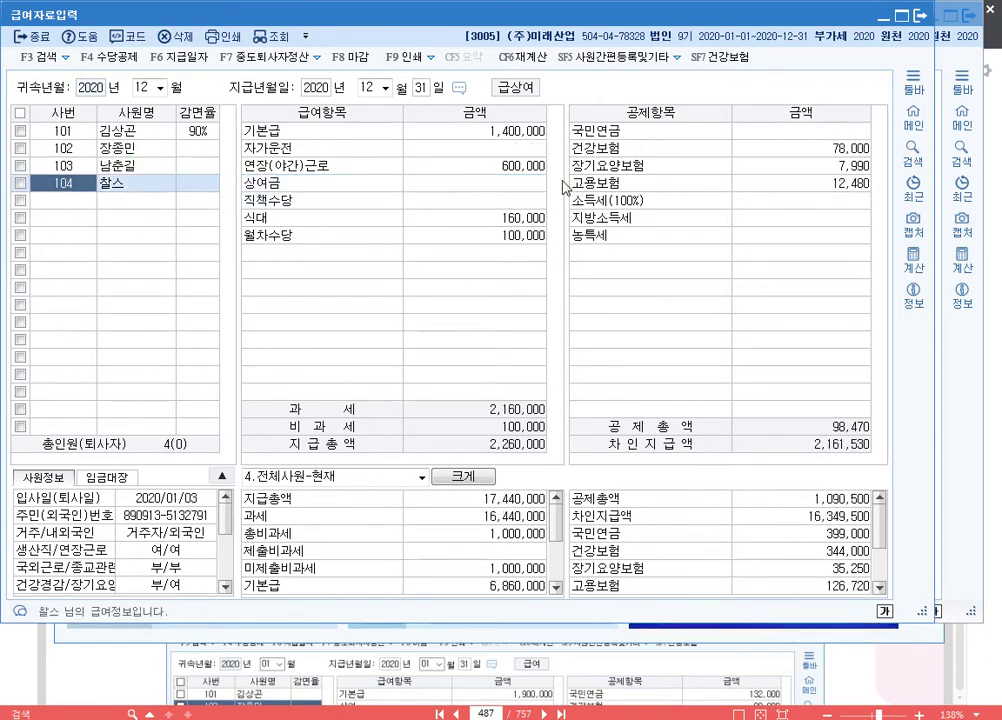
click(512, 184)
text(1400000)
key(Return)
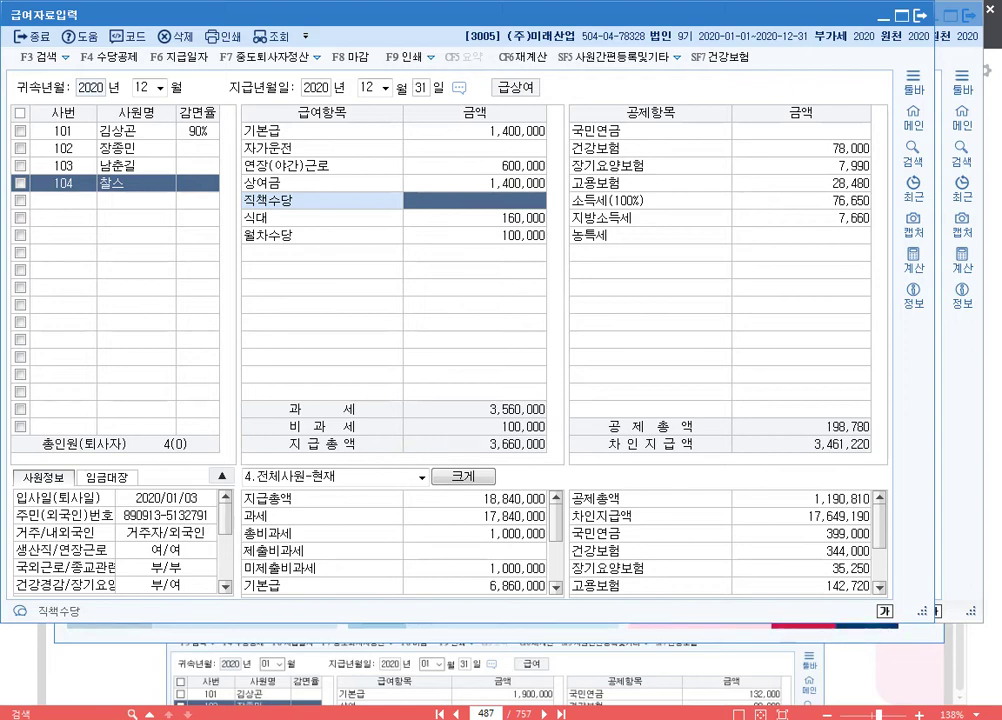
Set employee 101's 중소기업취업감면여부 to 부 in 사원등록, and close the registration window.
click(575, 719)
click(524, 416)
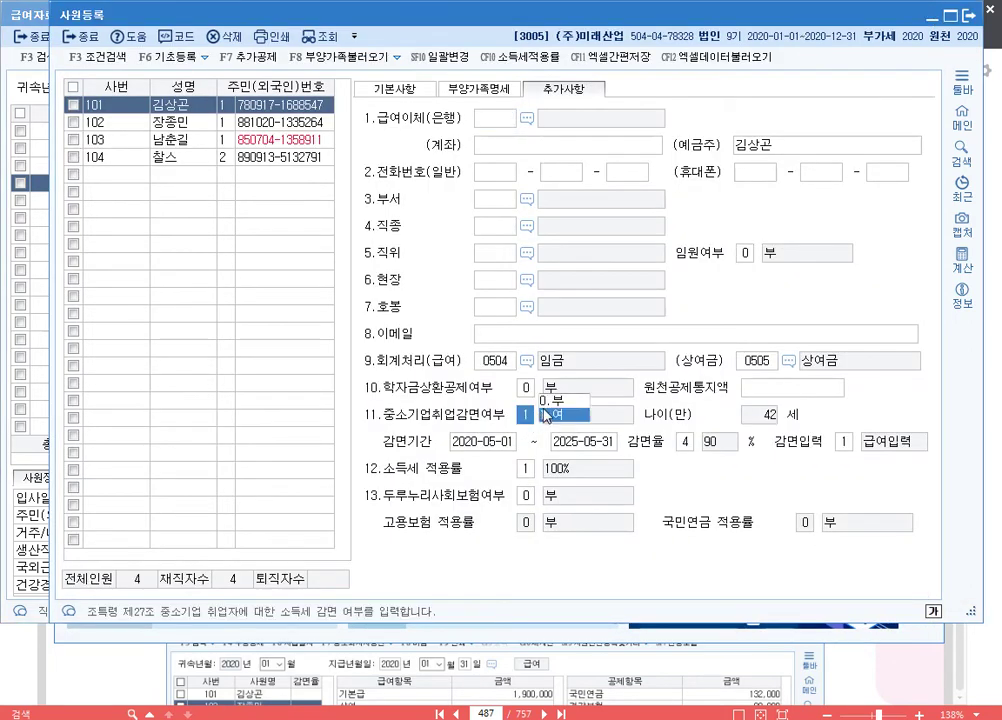
click(568, 399)
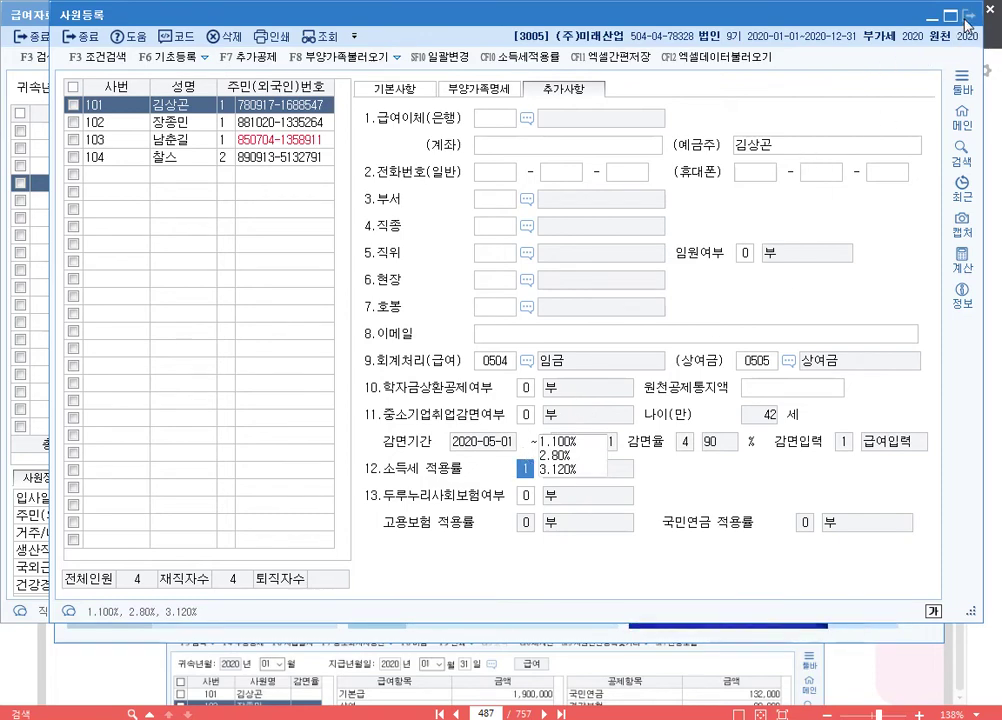
key(Escape)
Recalculate all items of the December payroll for all employees.
click(516, 57)
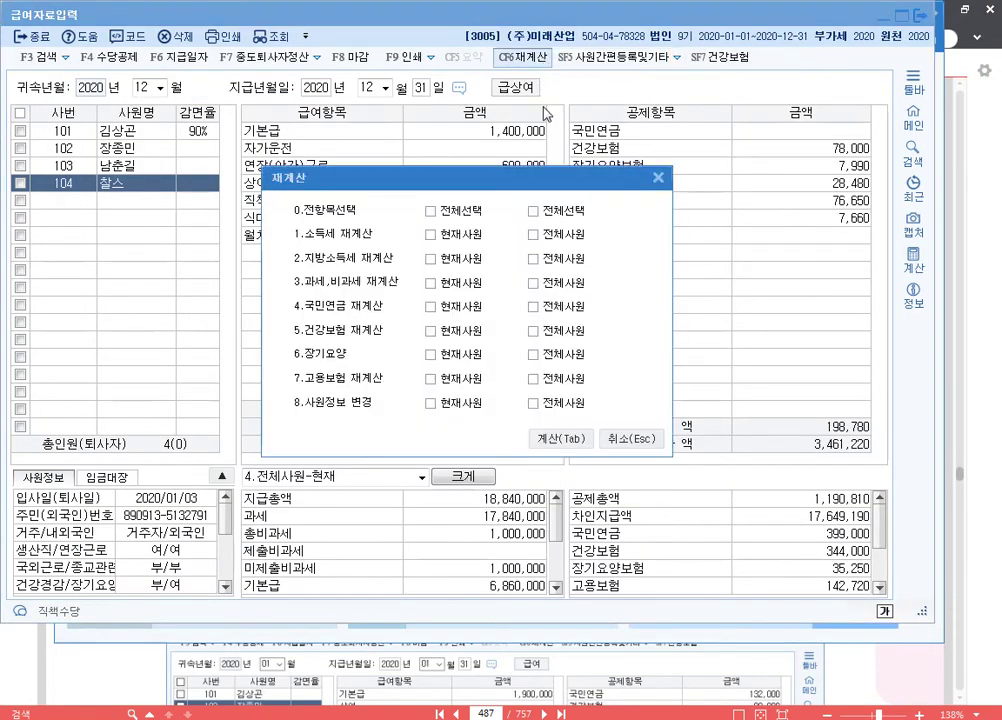
click(431, 211)
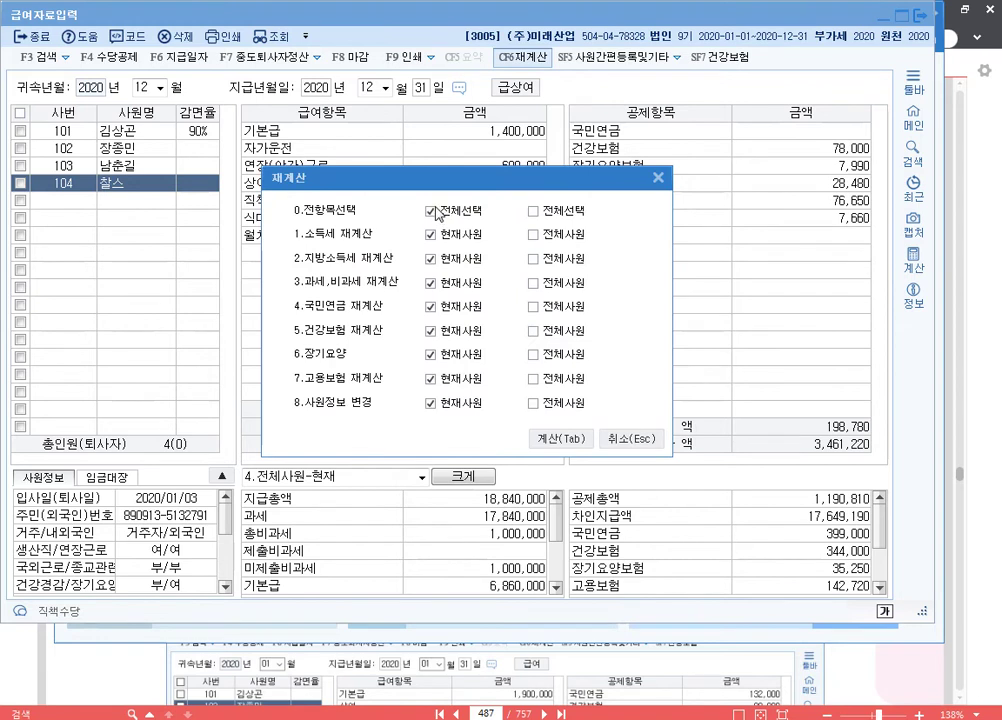
click(532, 211)
click(558, 438)
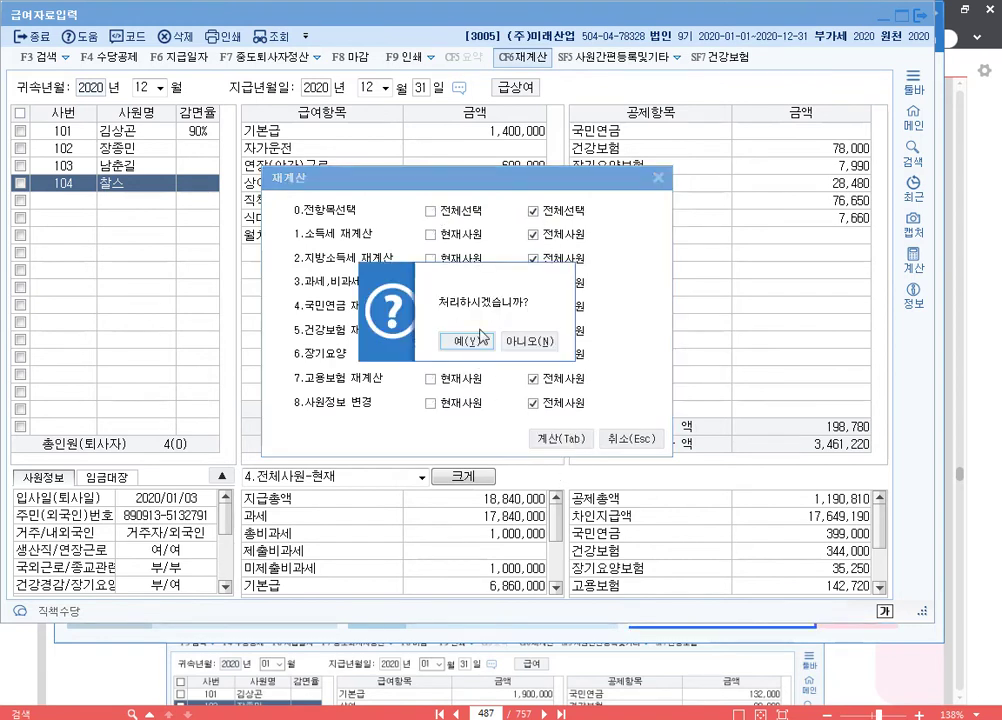
click(479, 337)
key(Return)
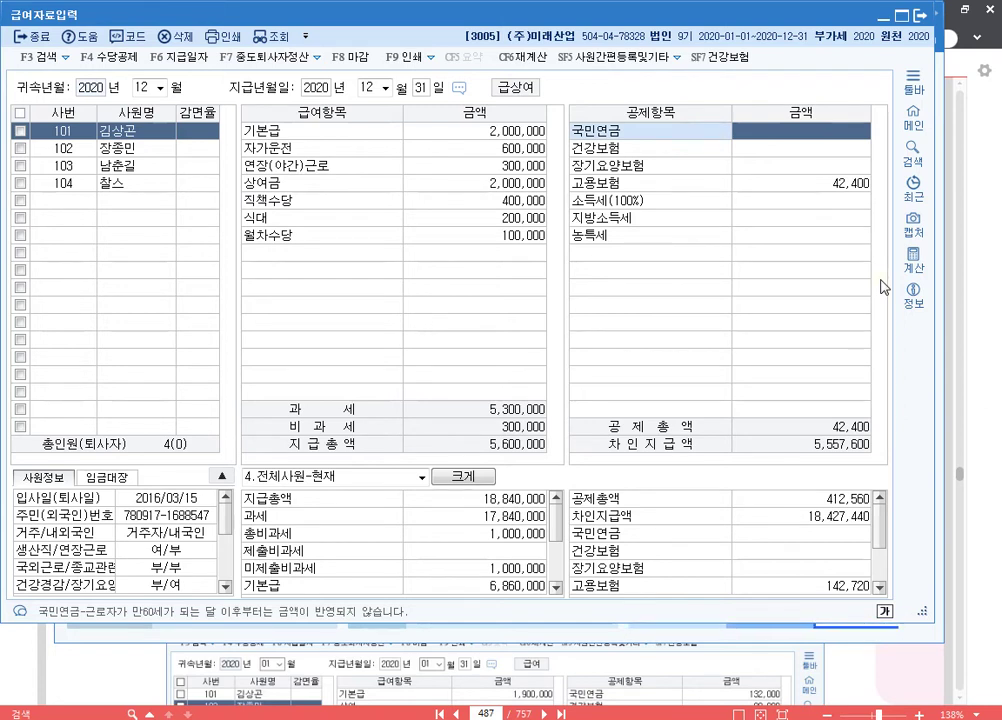
Set employee 101's December 국민연금 to 148,500 and 건강보험 to 98,800.
text(98800)
key(Return)
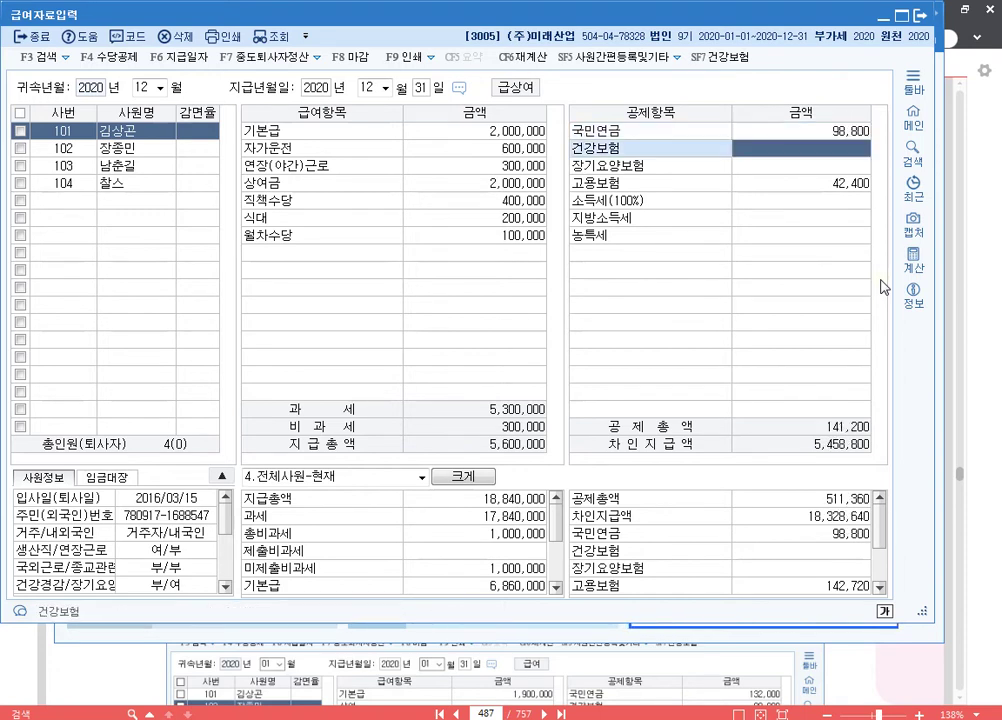
key(Up)
text(148,500)
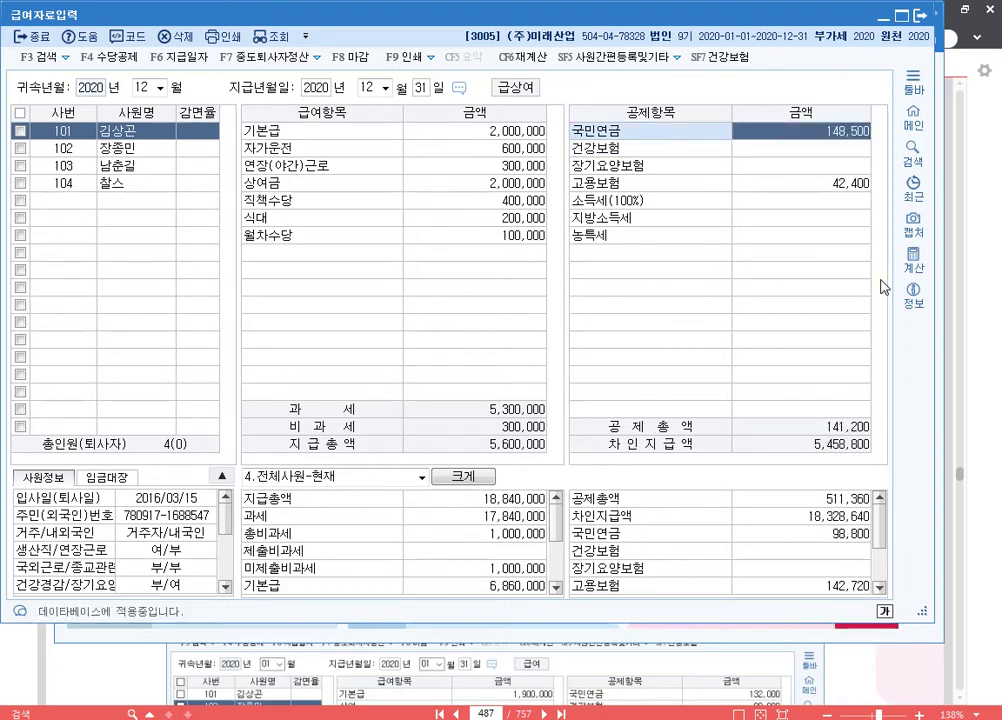
key(Return)
text(98,800)
key(Return)
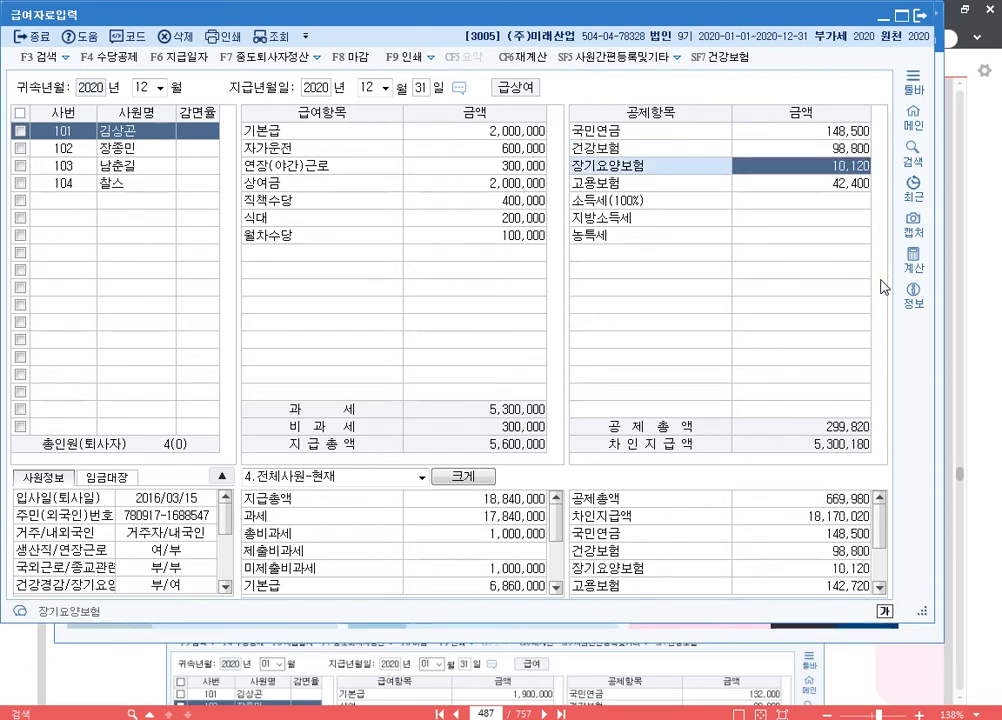
key(Return)
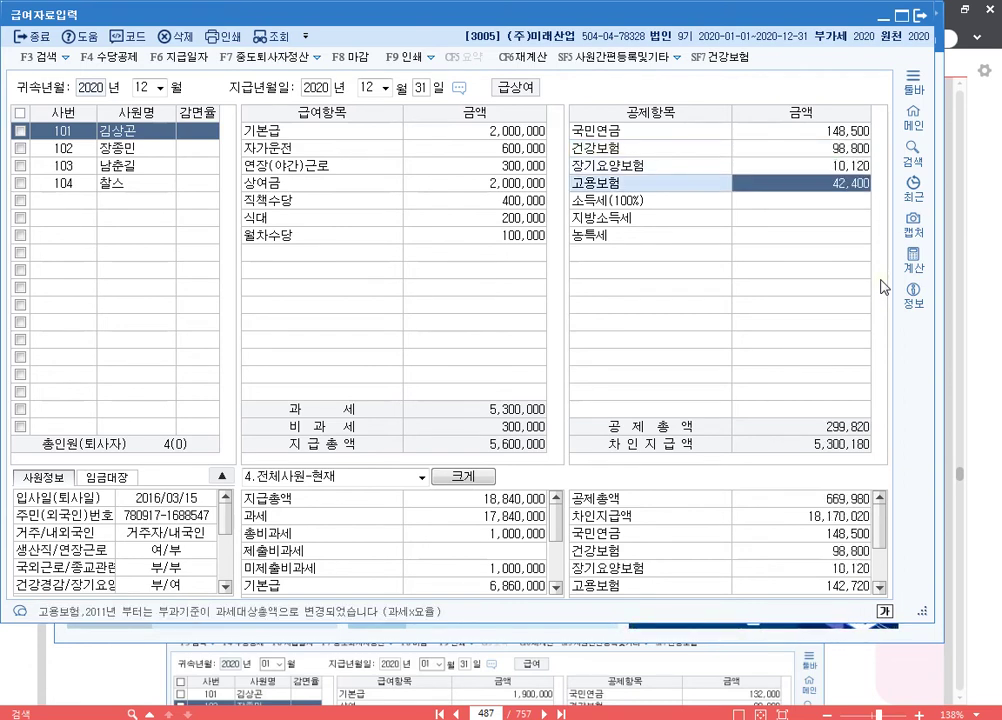
key(Return)
key(Return)
key(Return)
Set employee 102's December 국민연금 to 128,700.
key(Return)
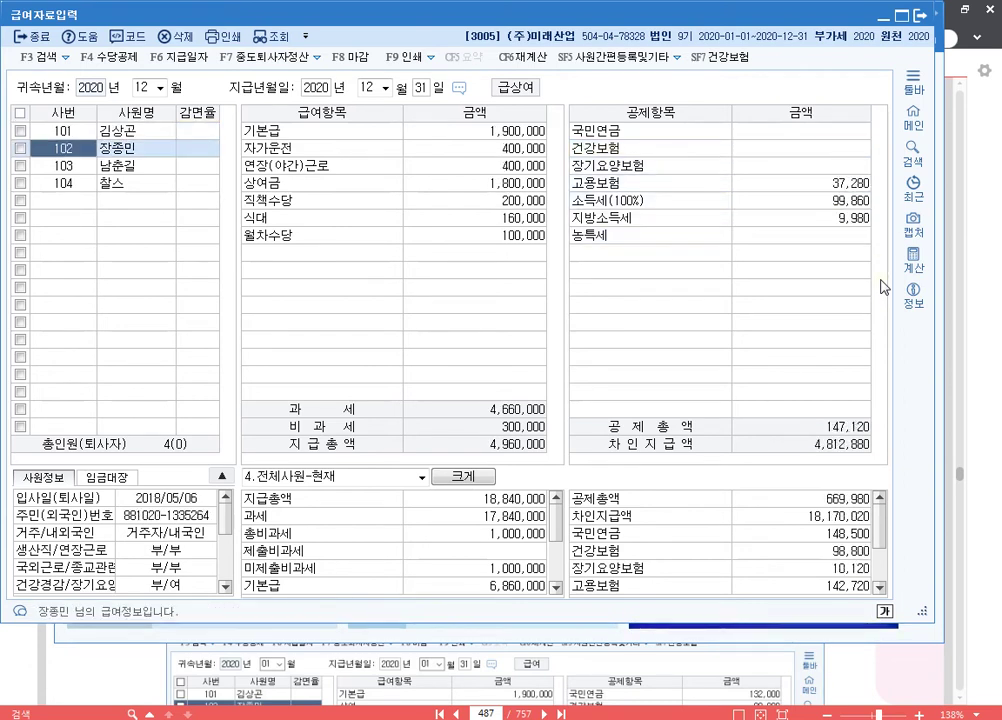
key(Return)
key(Return)
key(Return)
key(Return)
key(Return)
key(Return)
key(Return)
key(Return)
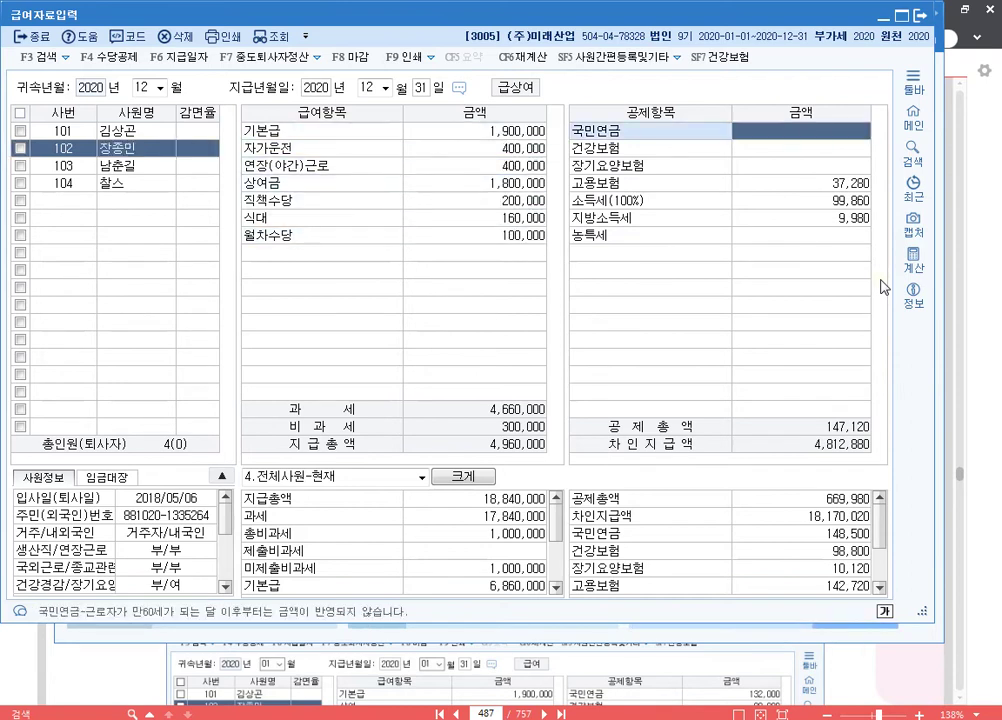
text(128700)
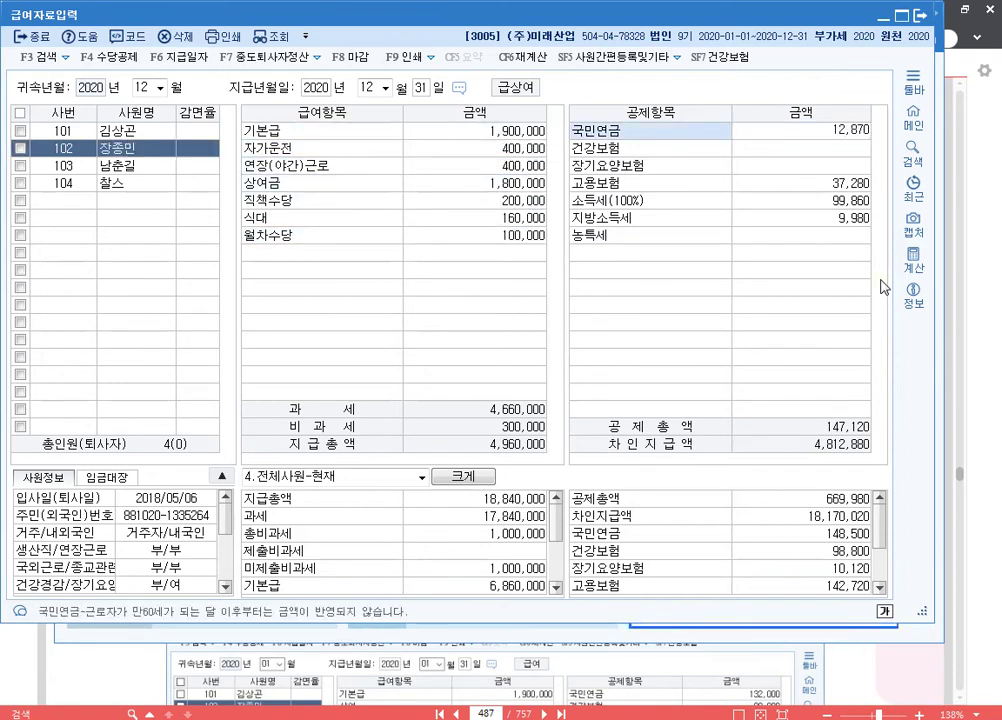
Set employee 102's December deductions to 128,700 for 국민연금 and 85,650 for 건강보험.
key(Return)
key(Return)
key(Return)
key(Return)
key(Return)
key(Return)
key(Return)
key(Return)
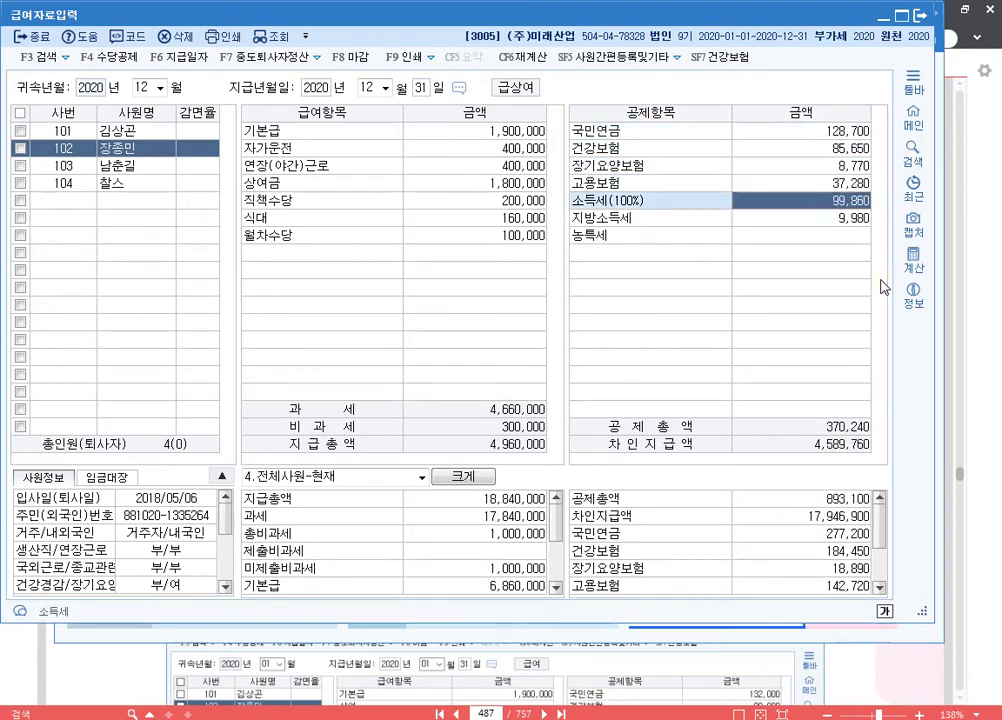
Advance to employee 103 and enter 122,400 for 국민연금 plus the 건강보험 deduction, accepting the remaining items.
key(Return)
key(Return)
key(Return)
key(Return)
key(Return)
key(Return)
key(Return)
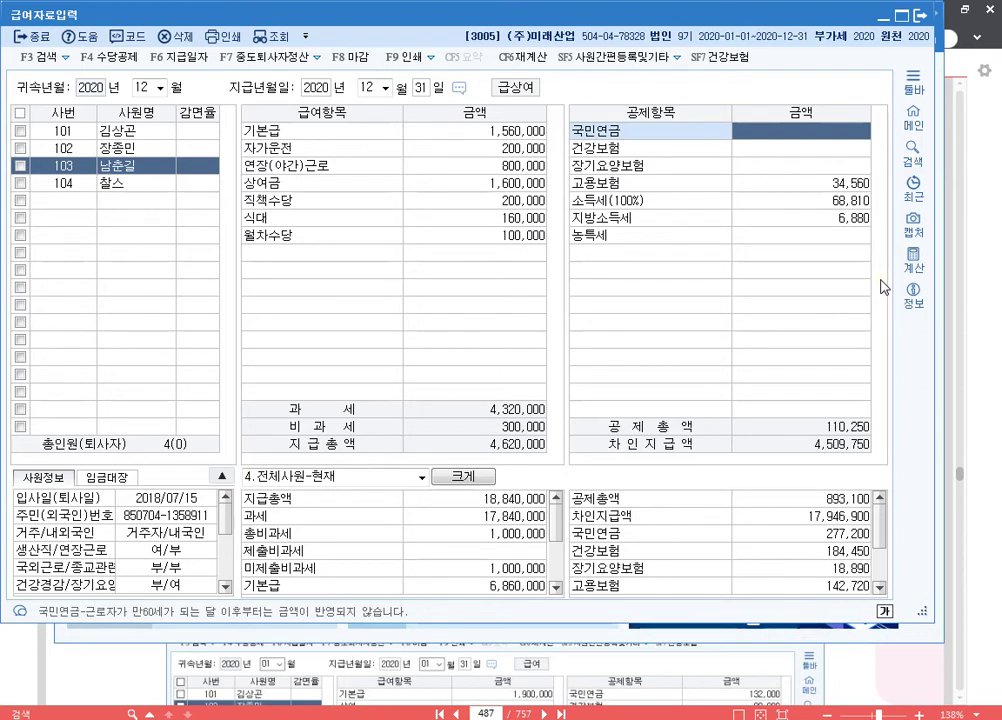
text(122,400)
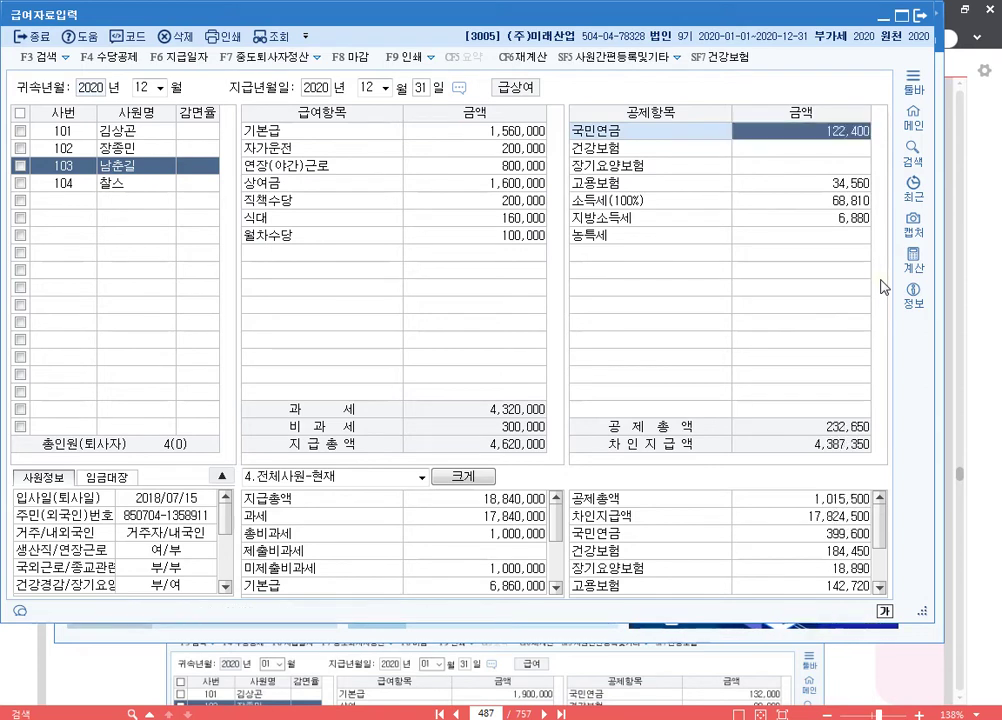
key(Return)
text(81)
key(Return)
key(Return)
key(Return)
key(Return)
key(Return)
key(Return)
key(Return)
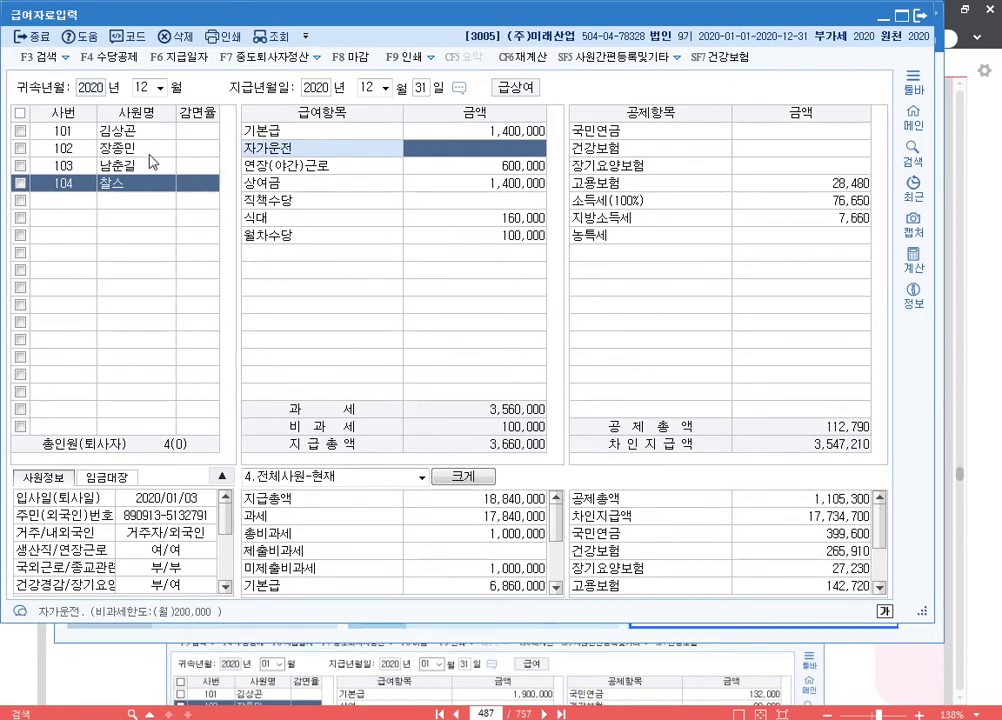
Leave payroll entry, open 연말정산추가자료입력 and load all continuing employees.
click(130, 147)
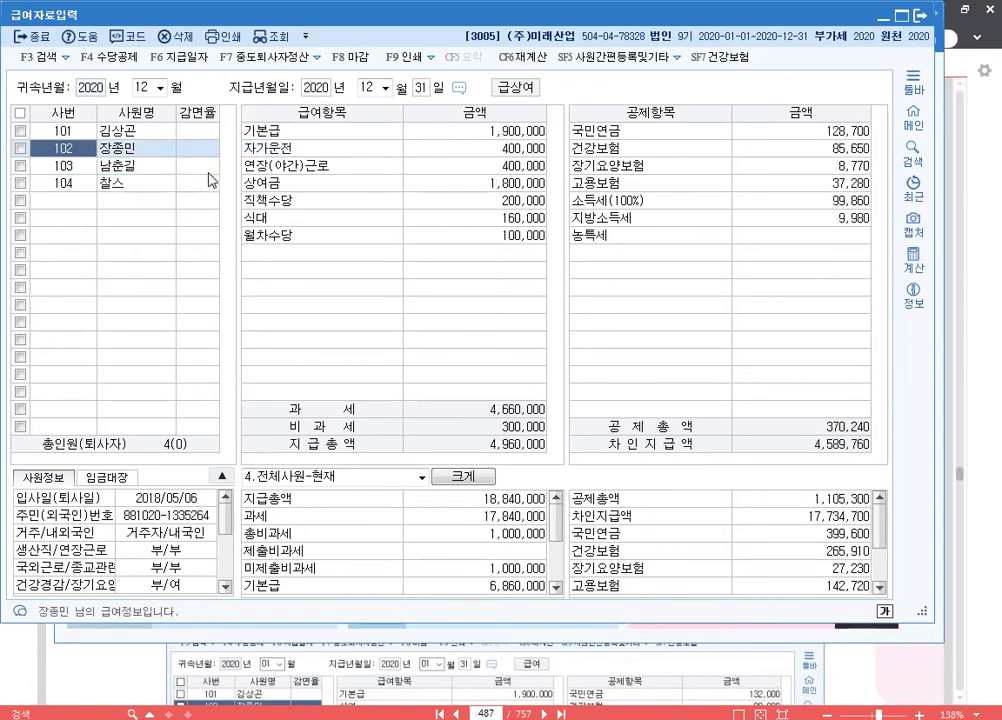
click(919, 17)
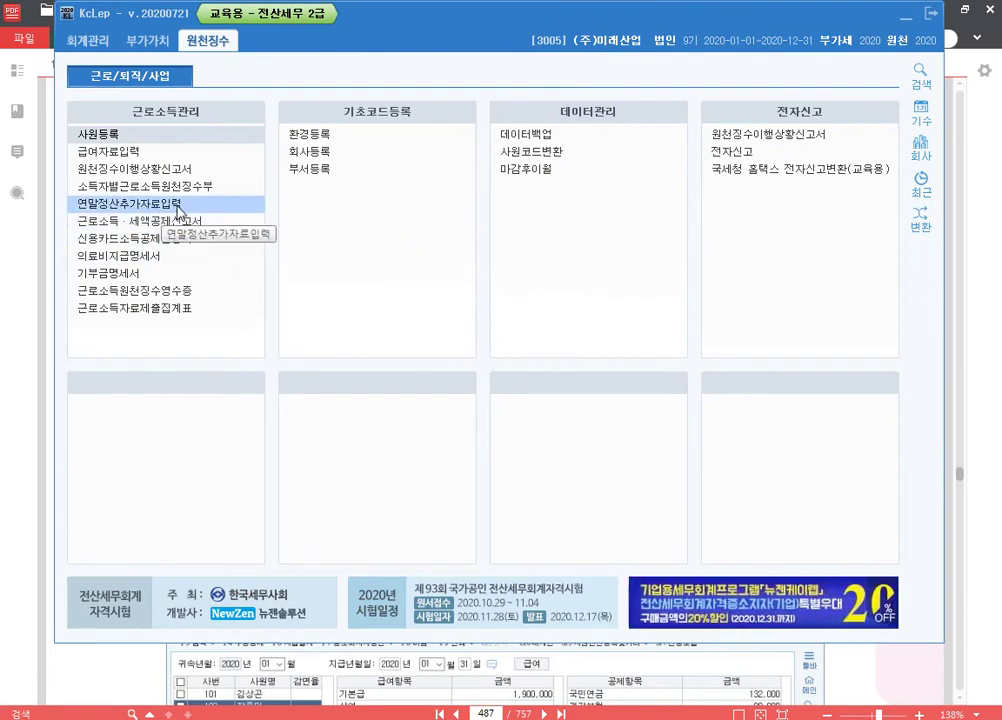
click(178, 205)
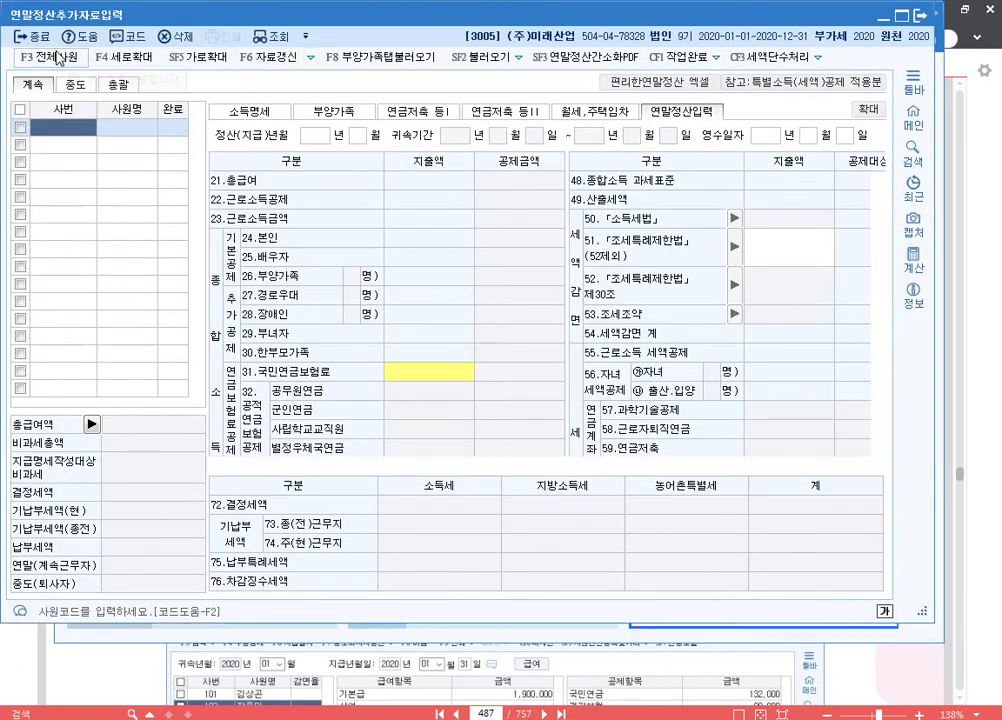
click(57, 60)
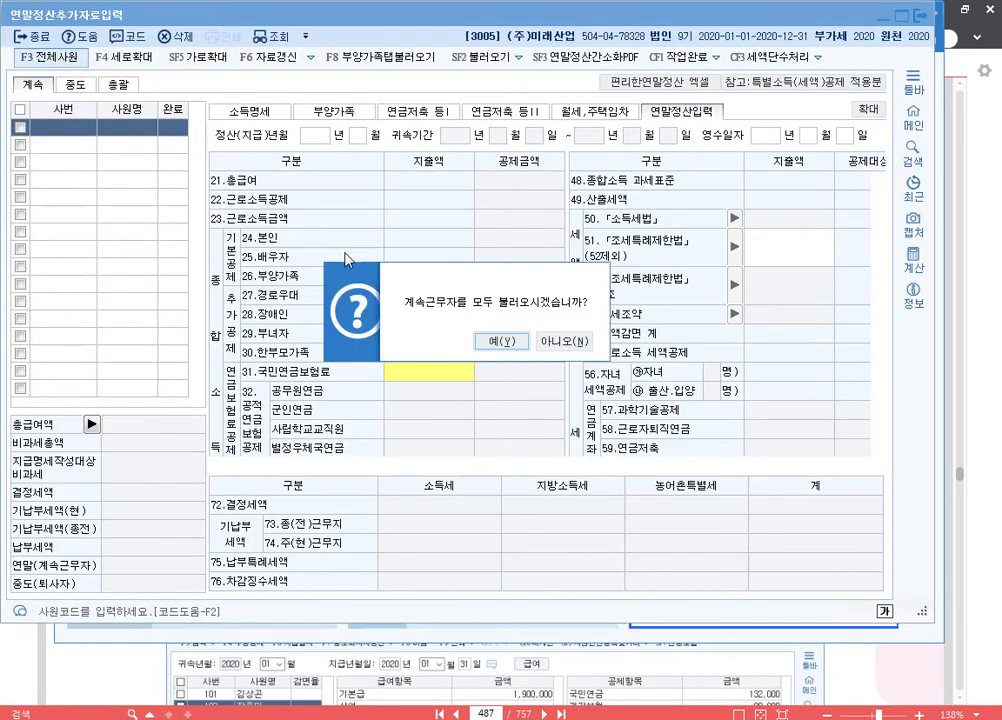
click(511, 342)
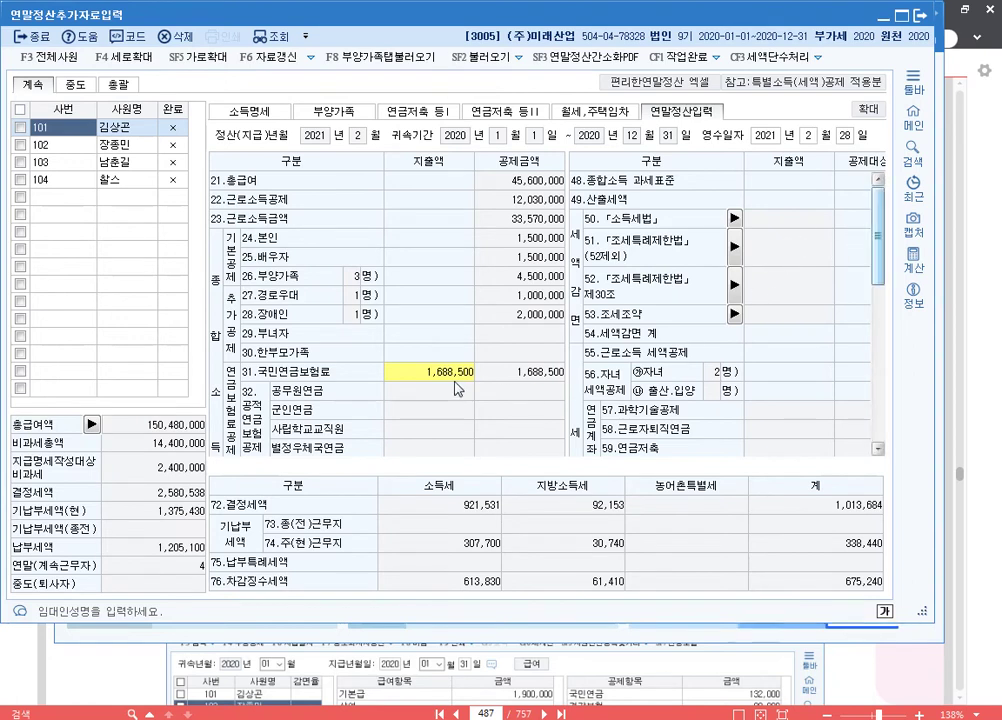
Review employee 101's income deduction and tax credit items in the year-end settlement, starting from 국민연금보험료.
click(457, 373)
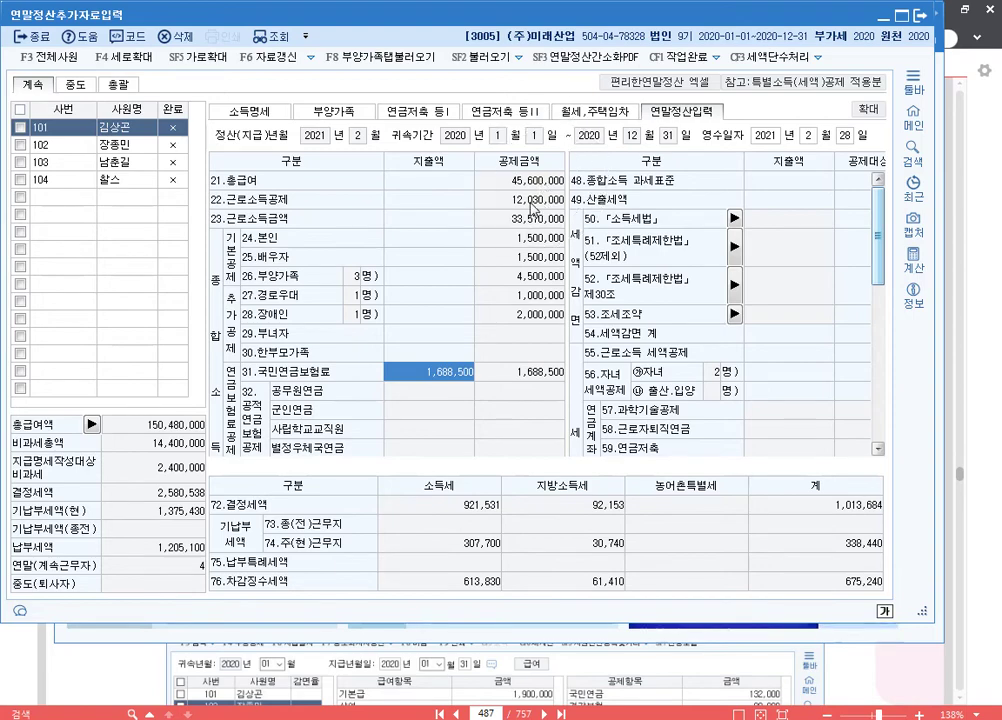
drag(546, 22, 588, 27)
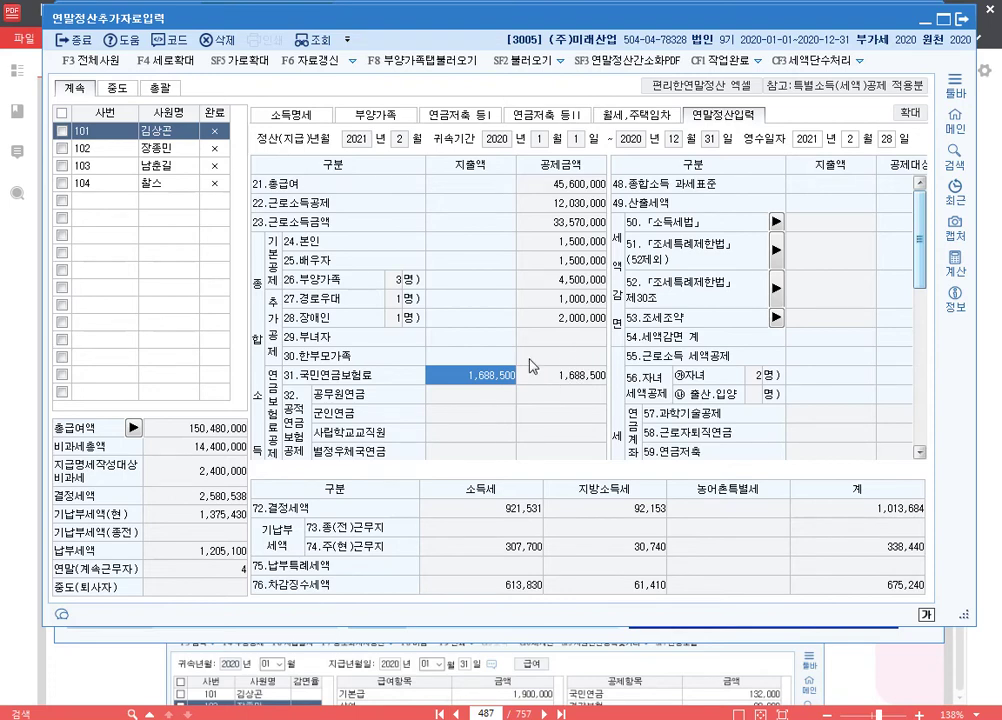
scroll(530, 362, down, 2)
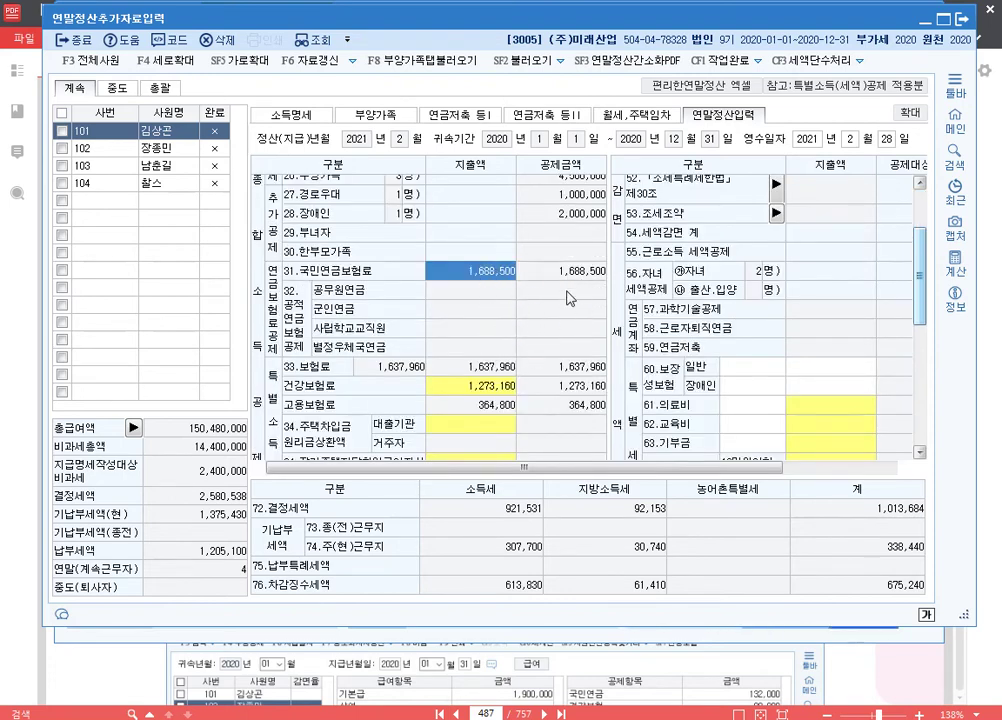
scroll(570, 298, down, 5)
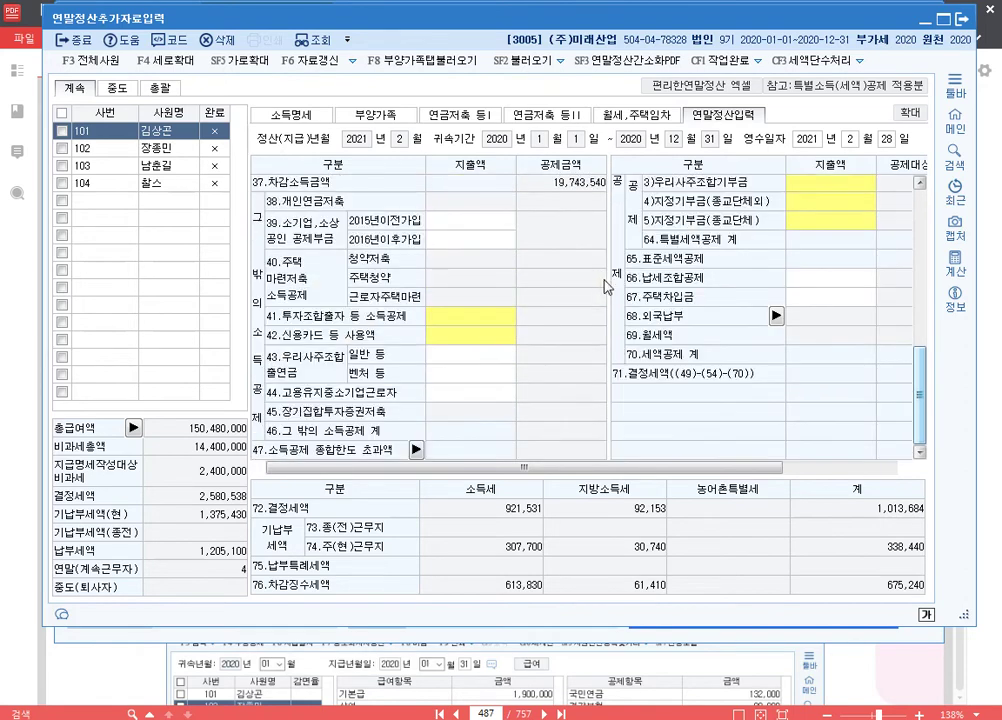
Examine employee 102's income tax figures for 결정세액, 주(현)근무지 기납부세액 and 차감징수세액, boxing each in red.
click(126, 156)
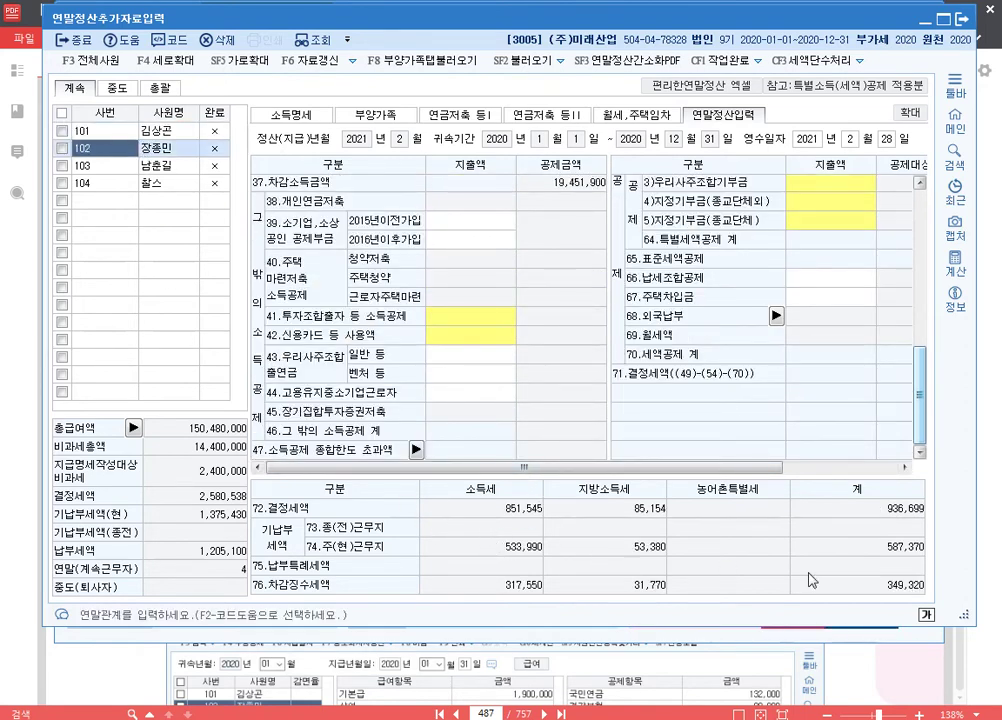
drag(985, 636, 975, 492)
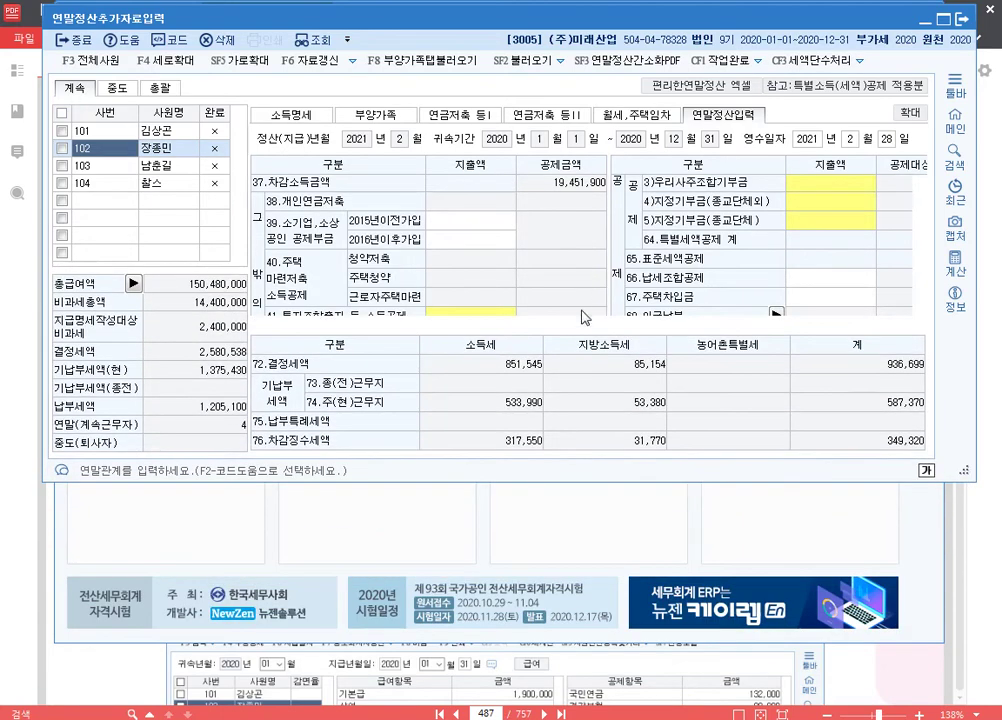
key(F12)
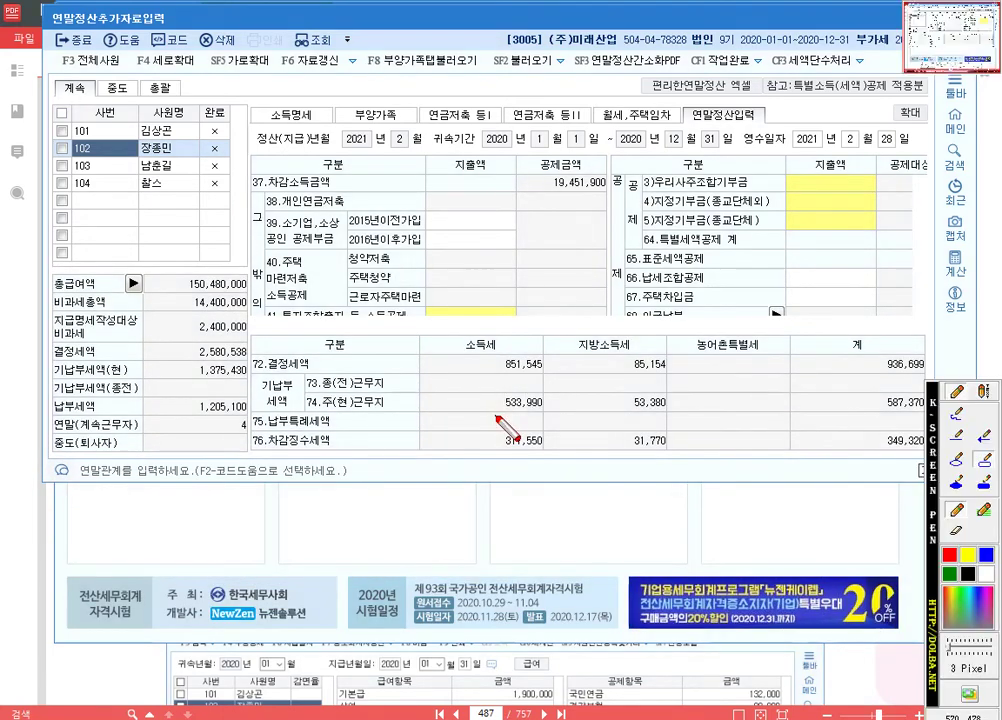
drag(486, 357, 559, 378)
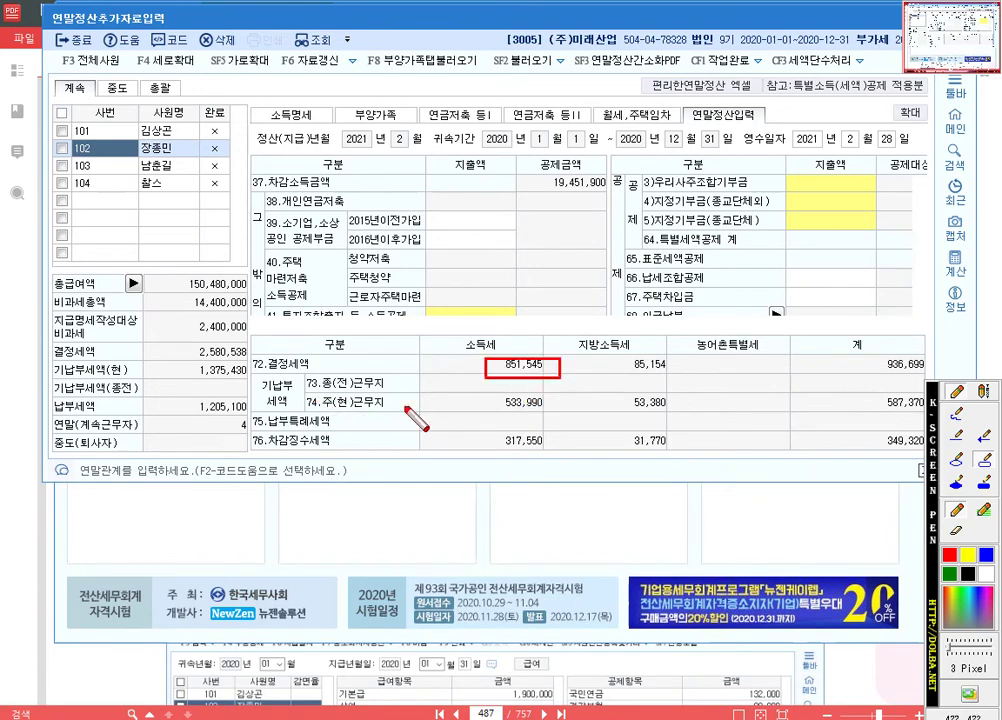
drag(487, 395, 571, 412)
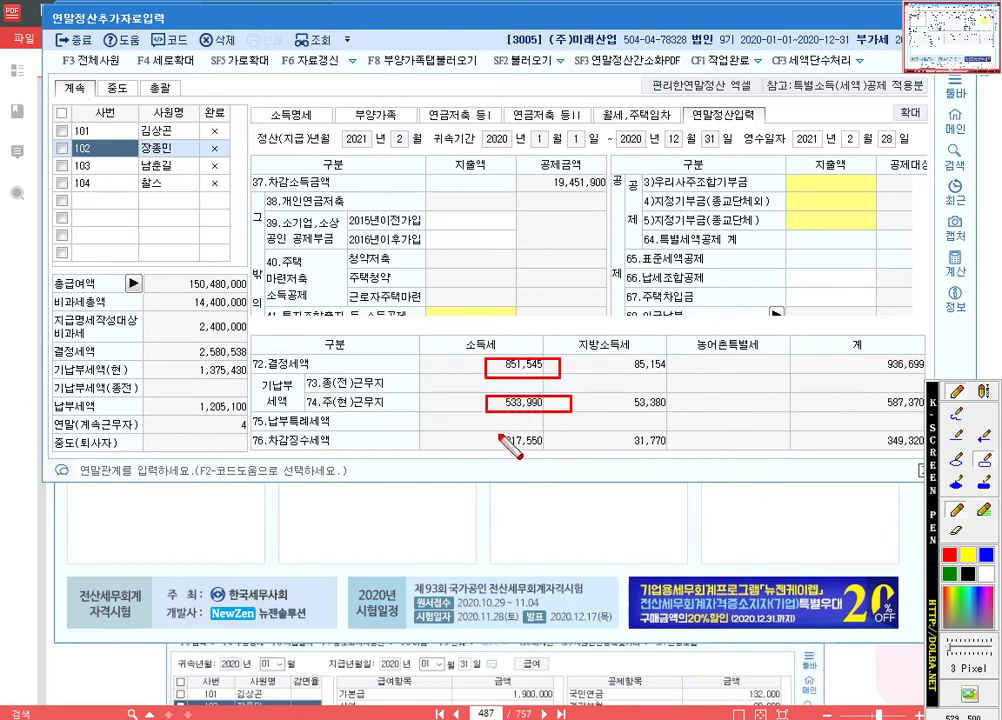
drag(497, 434, 557, 450)
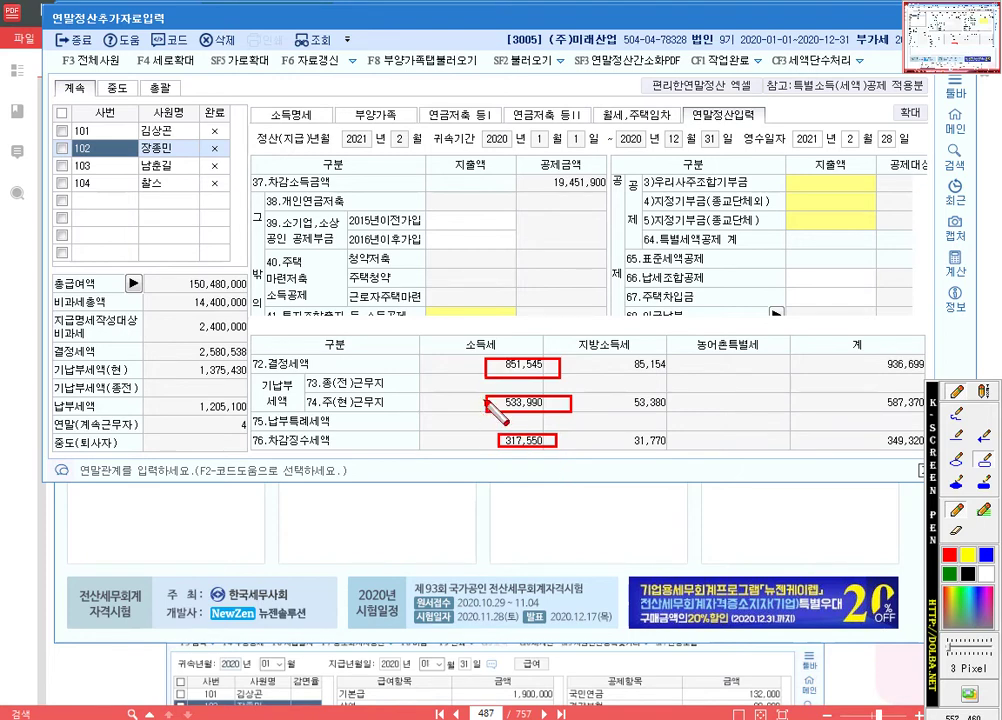
key(Escape)
drag(597, 479, 610, 630)
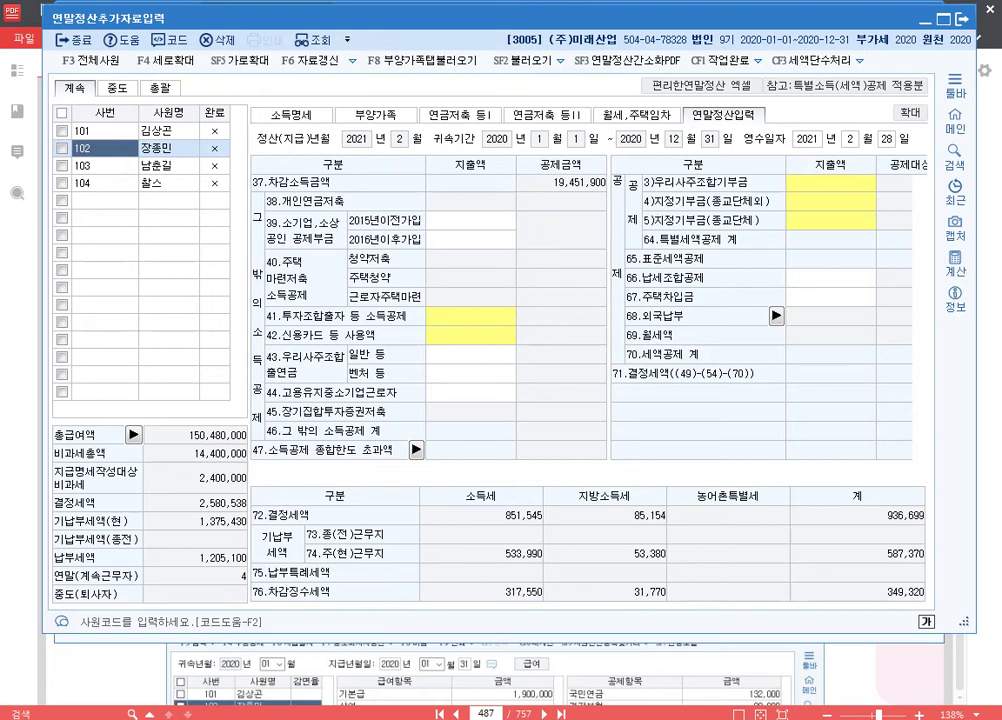
Switch to Notepad and add the heading 급여자료입력 below the existing page list, leaving one blank line.
key(alt+Tab)
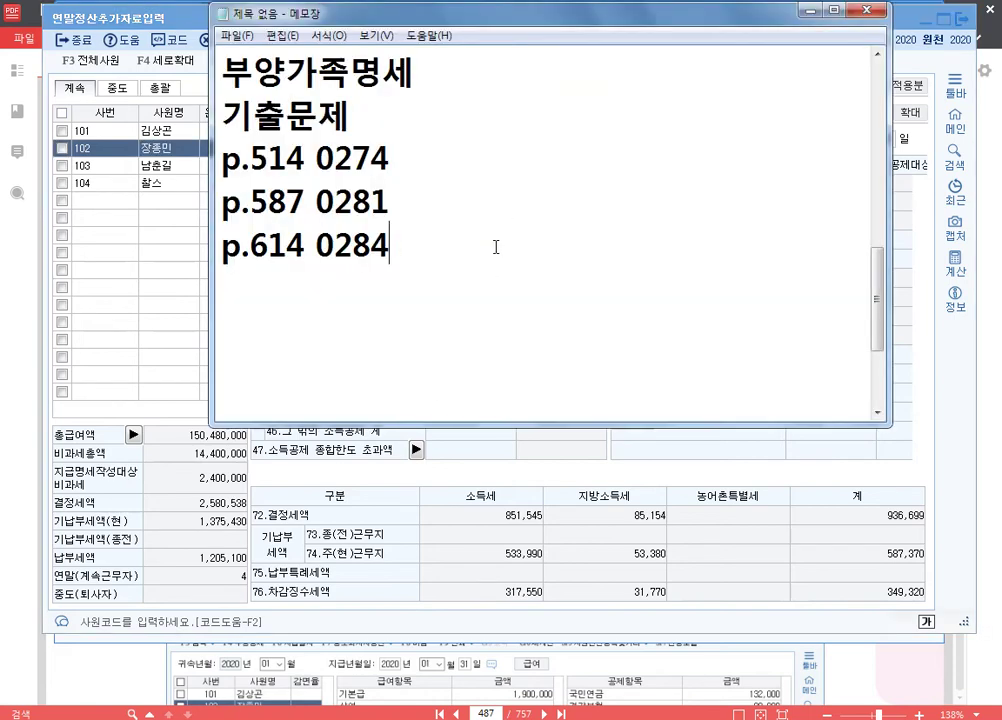
key(Return)
key(Return)
text(rmq)
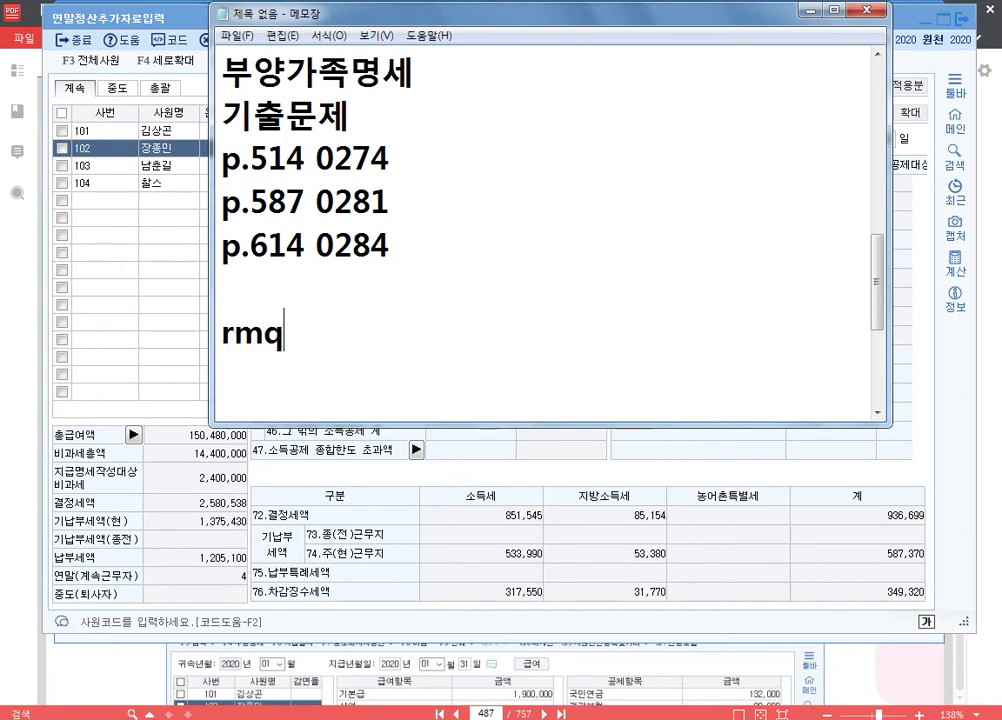
key(BackSpace)
key(BackSpace)
key(BackSpace)
key(Hangul)
text(rmqduwkfydlqfur)
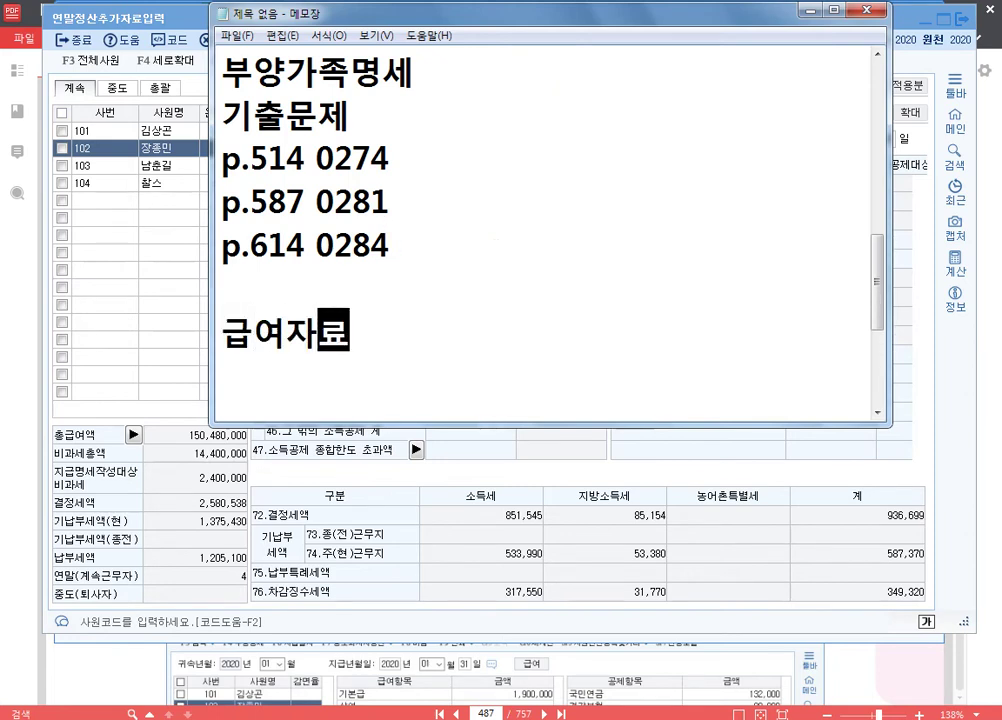
scroll(540, 205, down, 2)
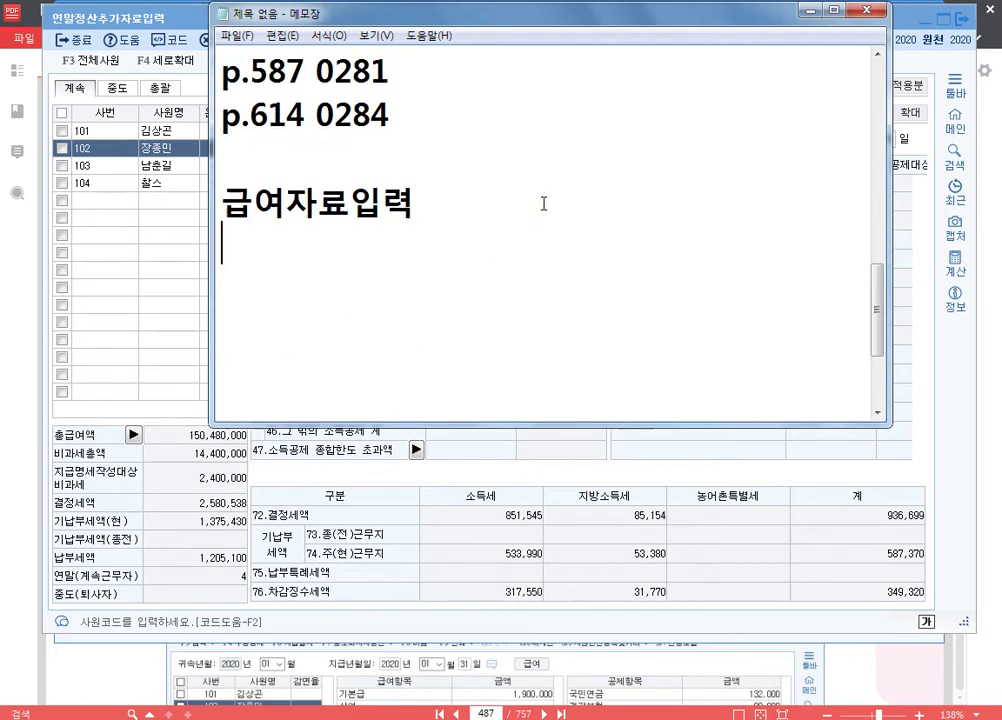
Add the line "p.525 0275" under the 급여자료입력 heading.
text(p)
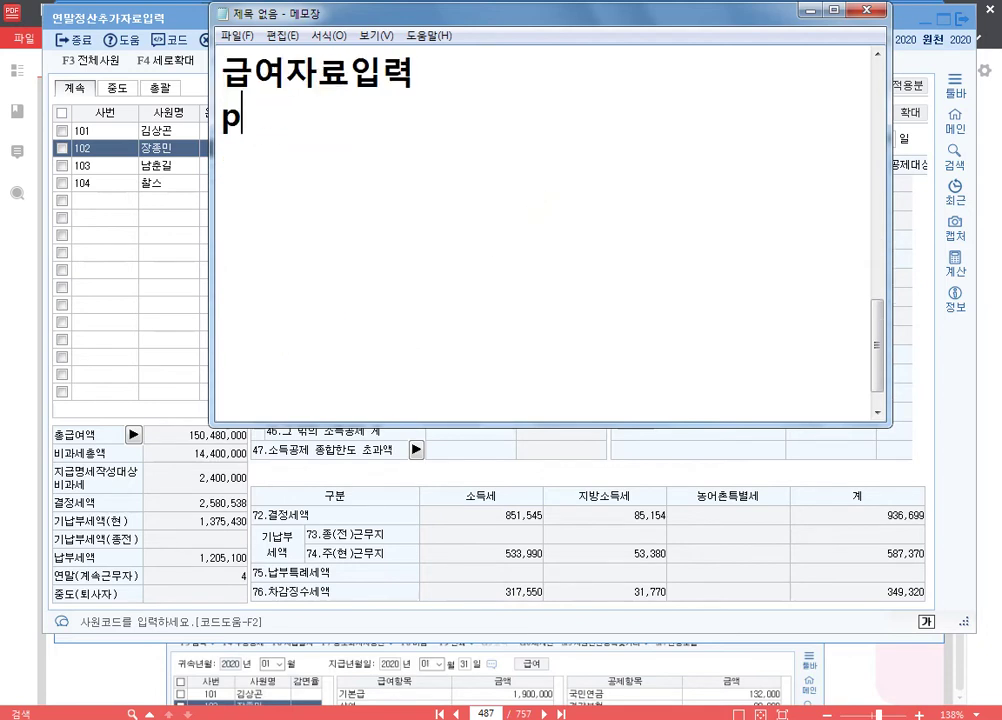
text(.525)
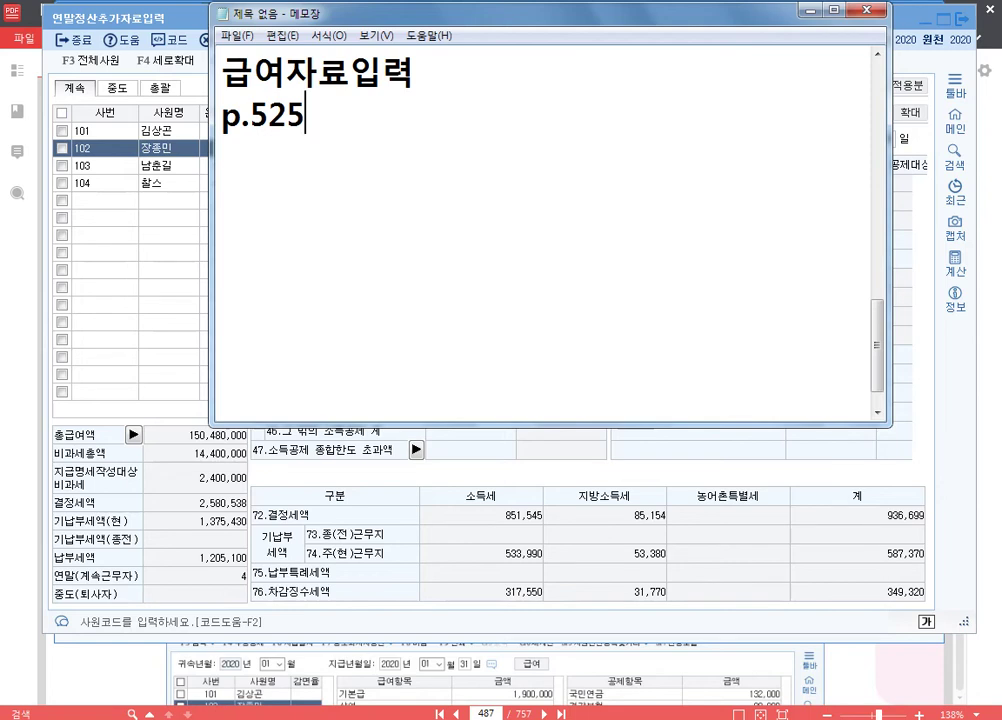
text(0275)
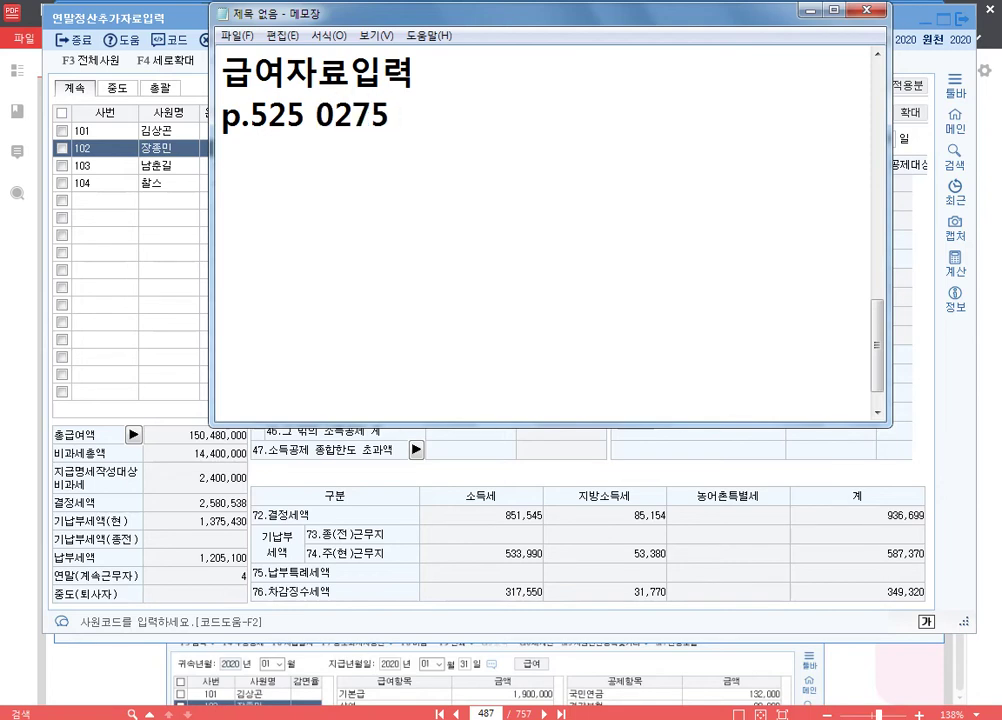
Close the year-end settlement form in KcLep and change the working company to 0275 (주)한결테크.
click(962, 20)
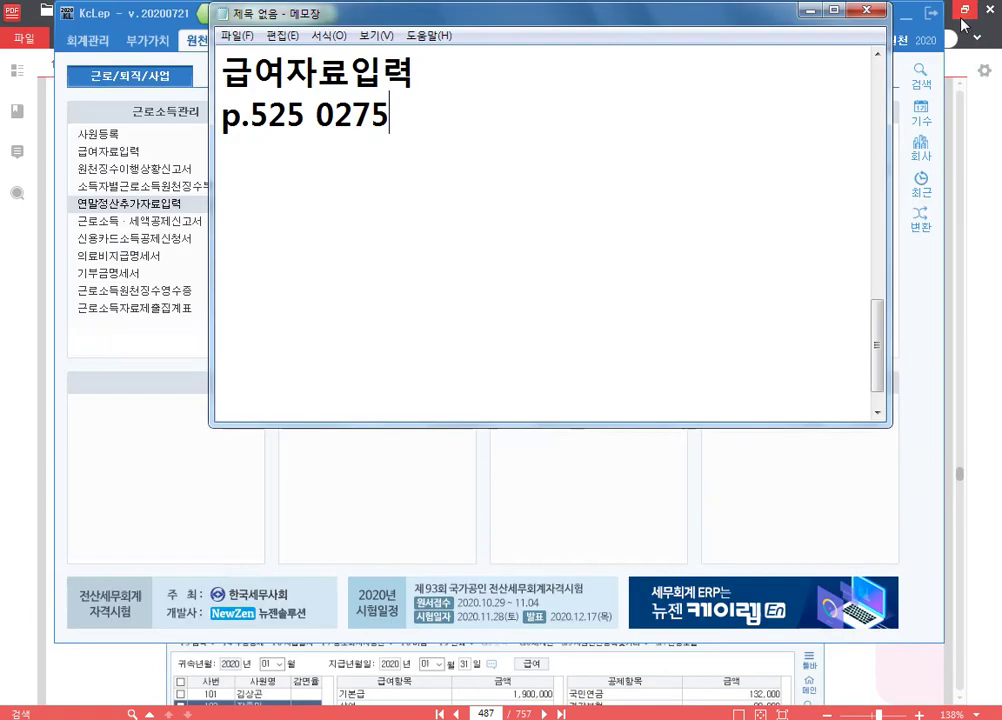
click(921, 150)
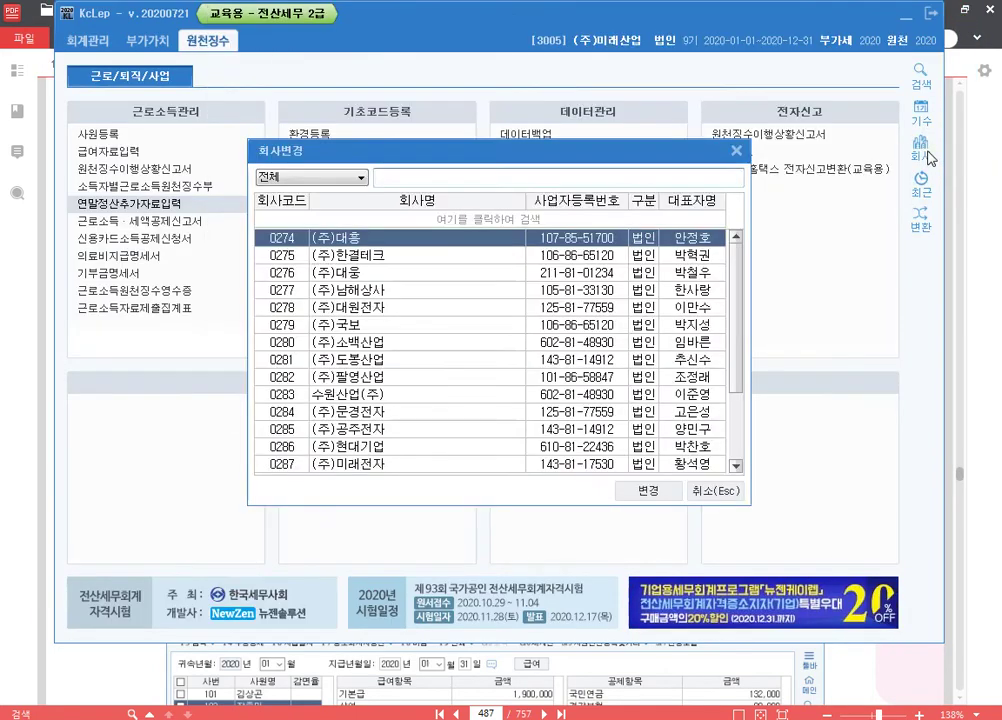
text(275)
key(Return)
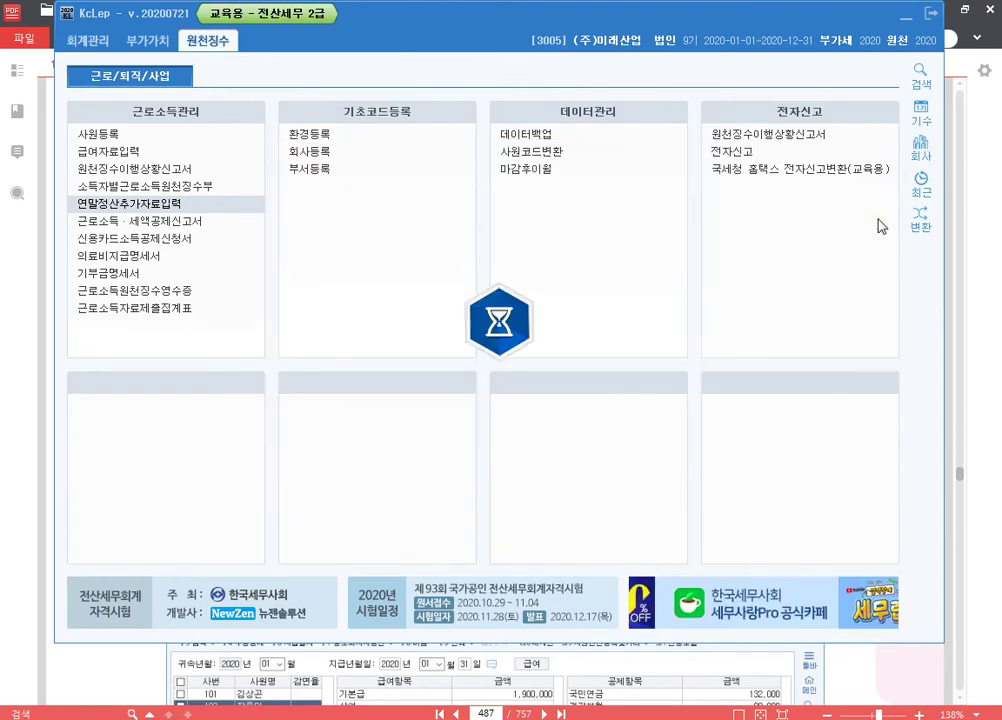
Switch to the PDF textbook, go to page 525 and show question [1] with the July 2020 payroll table.
click(495, 713)
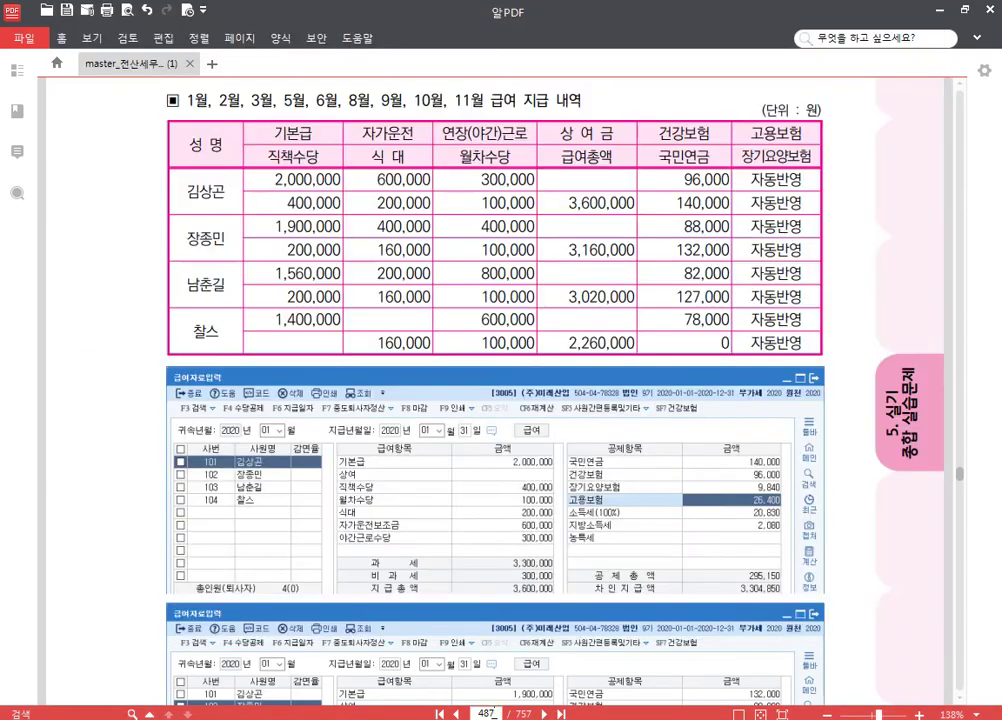
click(497, 713)
text(52)
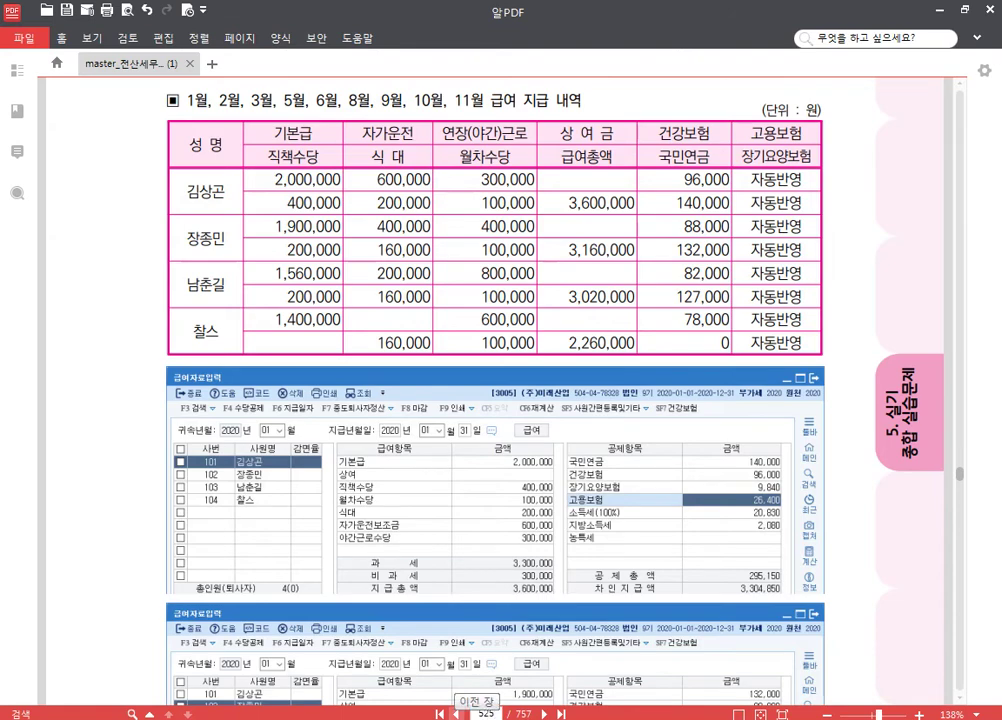
text(5)
key(Return)
scroll(468, 378, down, 5)
scroll(468, 378, down, 2)
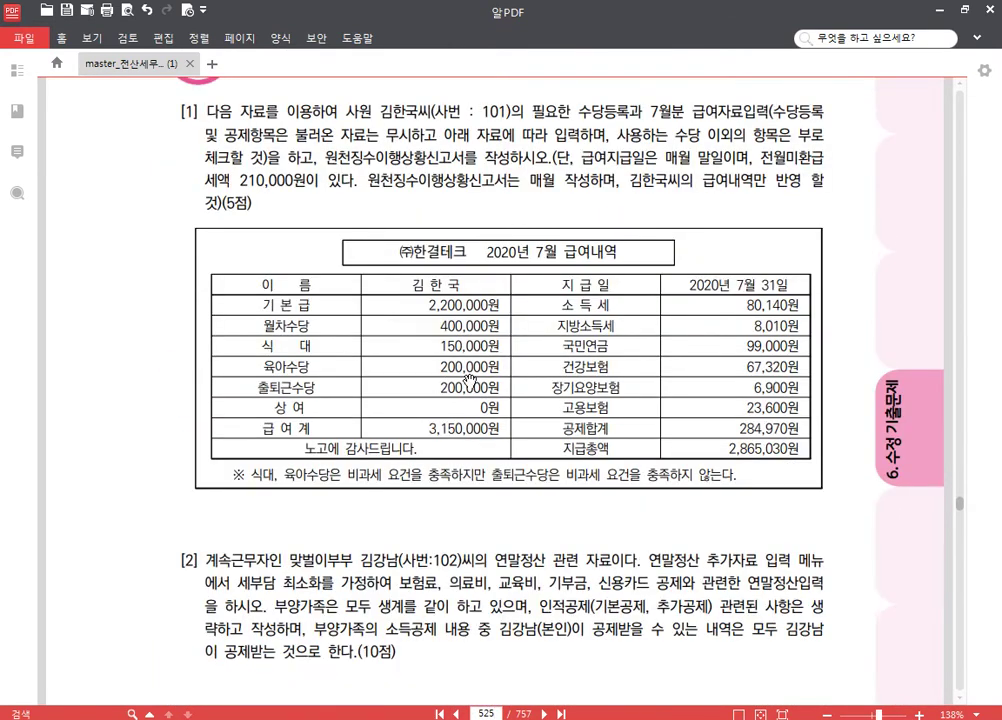
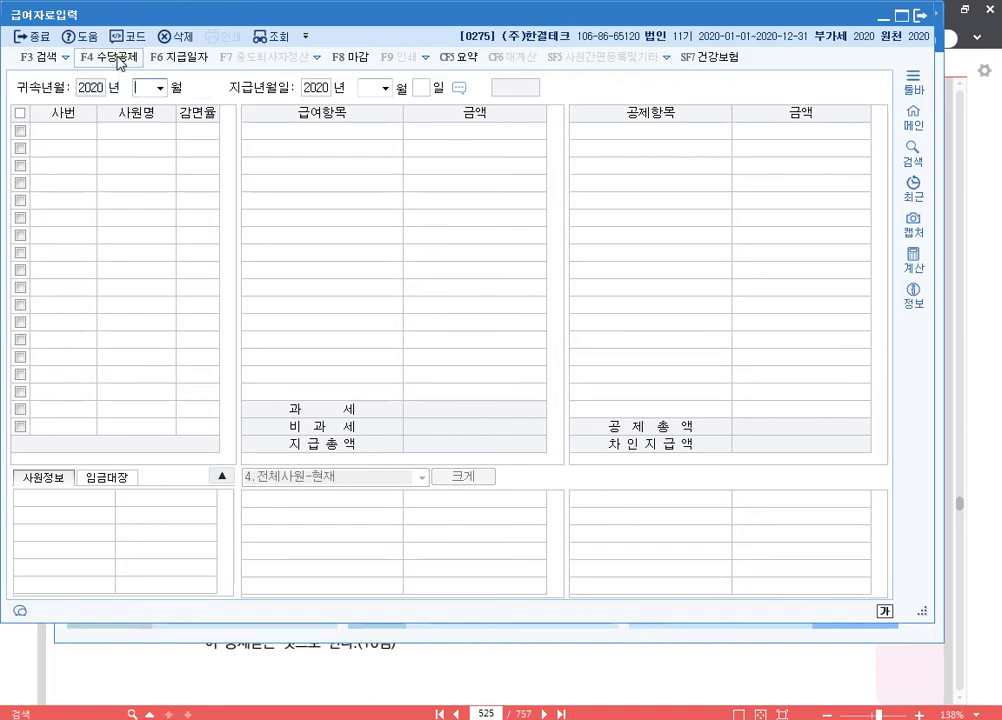
Open the allowance and deduction registration (수당공제등록) and reorder the allowances, moving 월차수당 to row 2 and 식대 to row 3.
drag(435, 70, 472, 47)
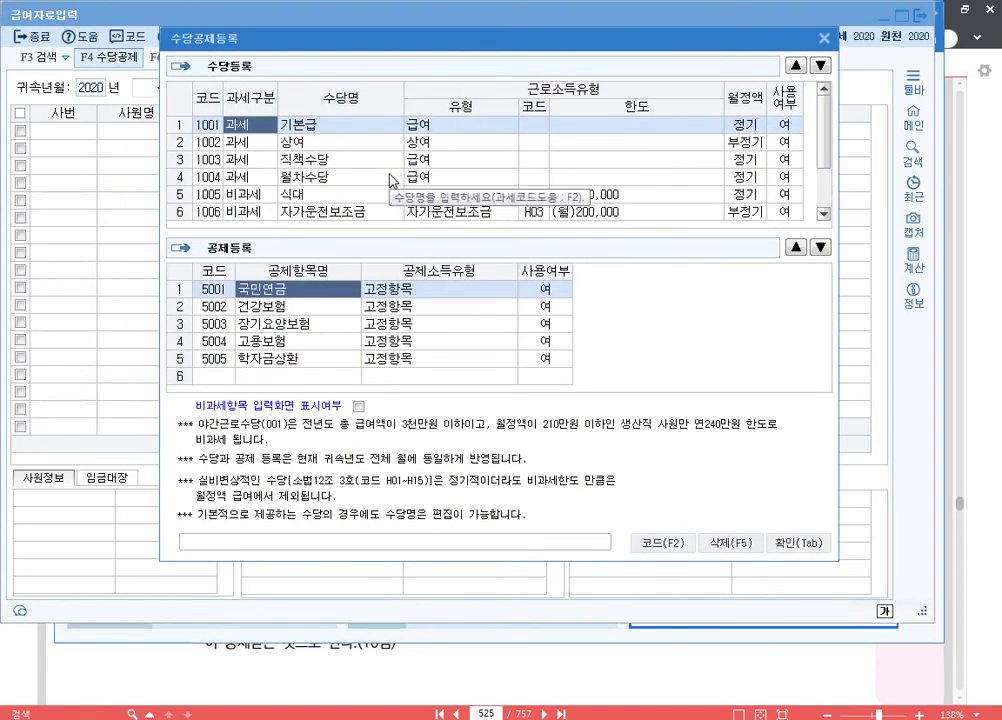
click(330, 177)
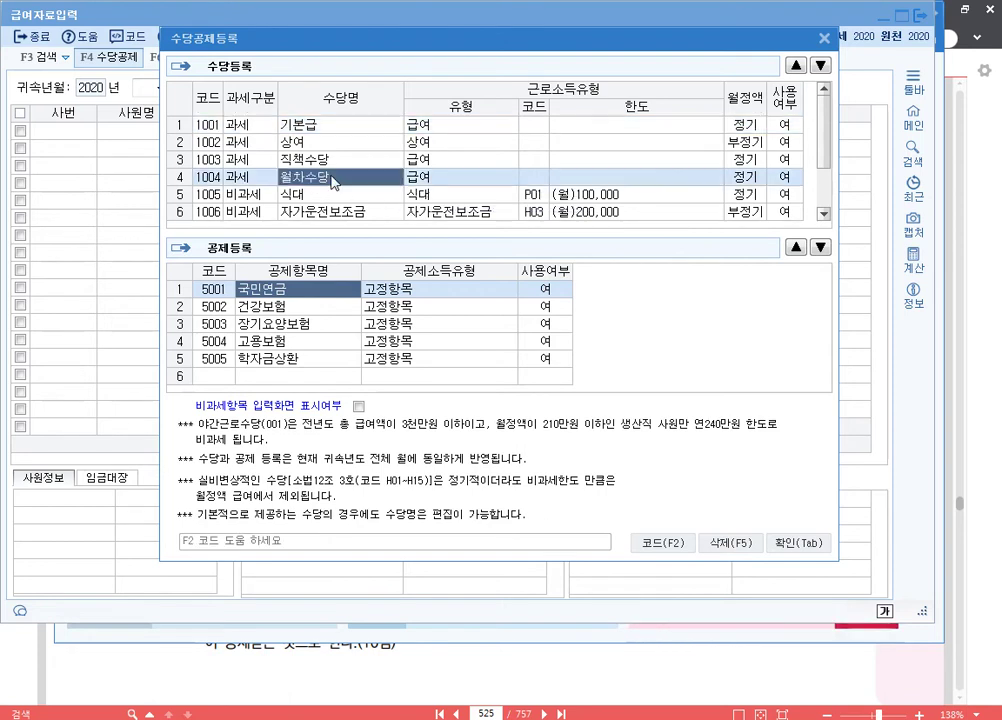
click(796, 65)
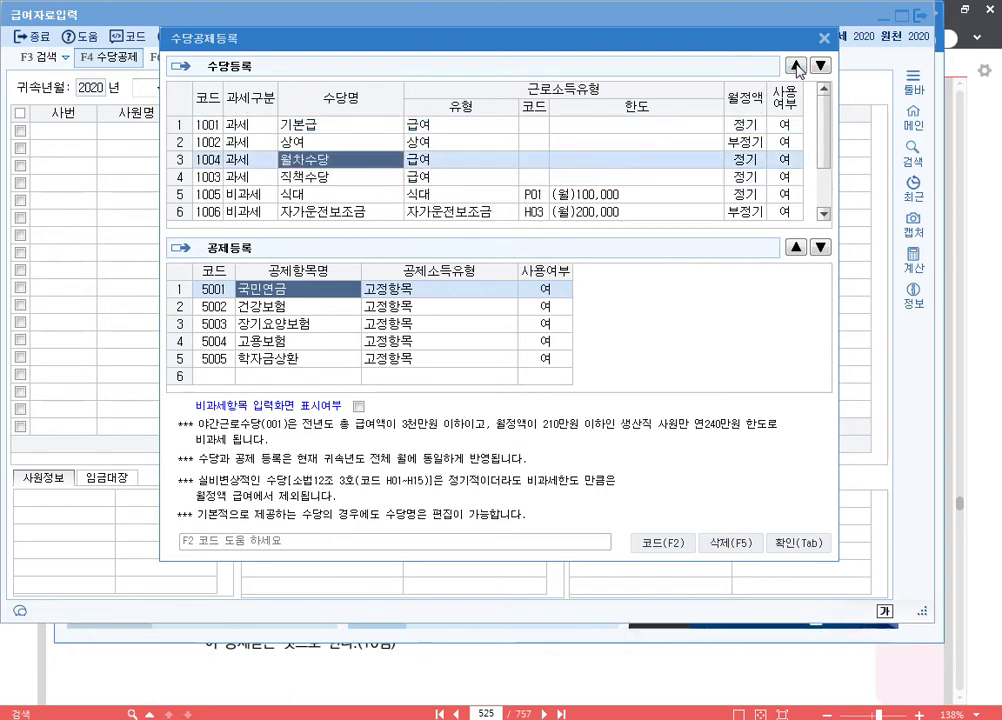
click(796, 65)
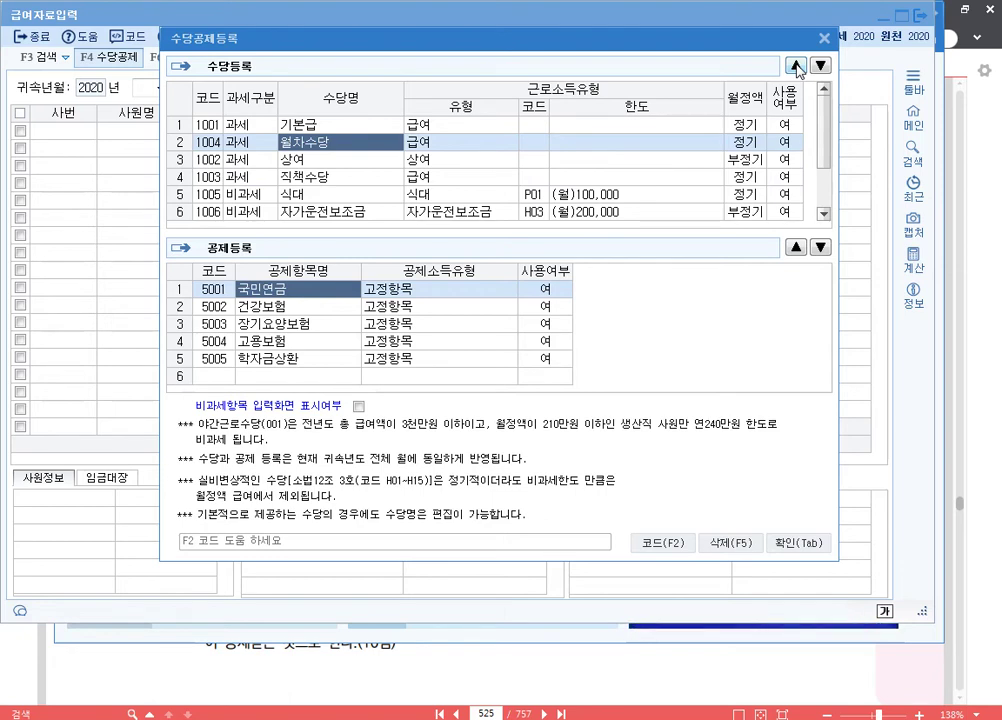
click(349, 199)
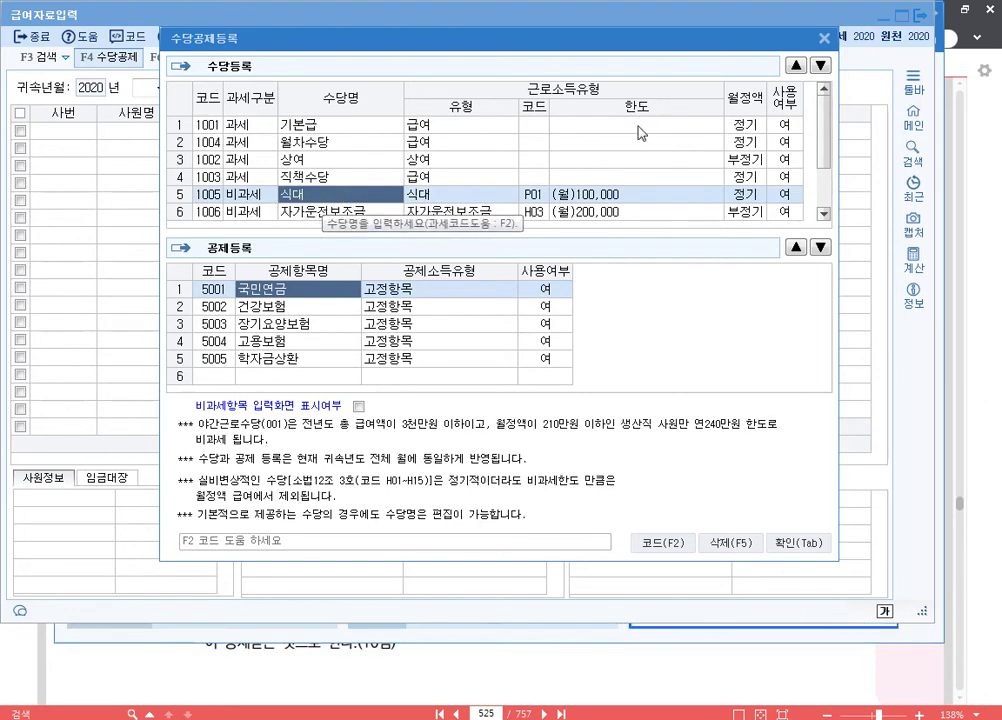
click(797, 68)
click(797, 68)
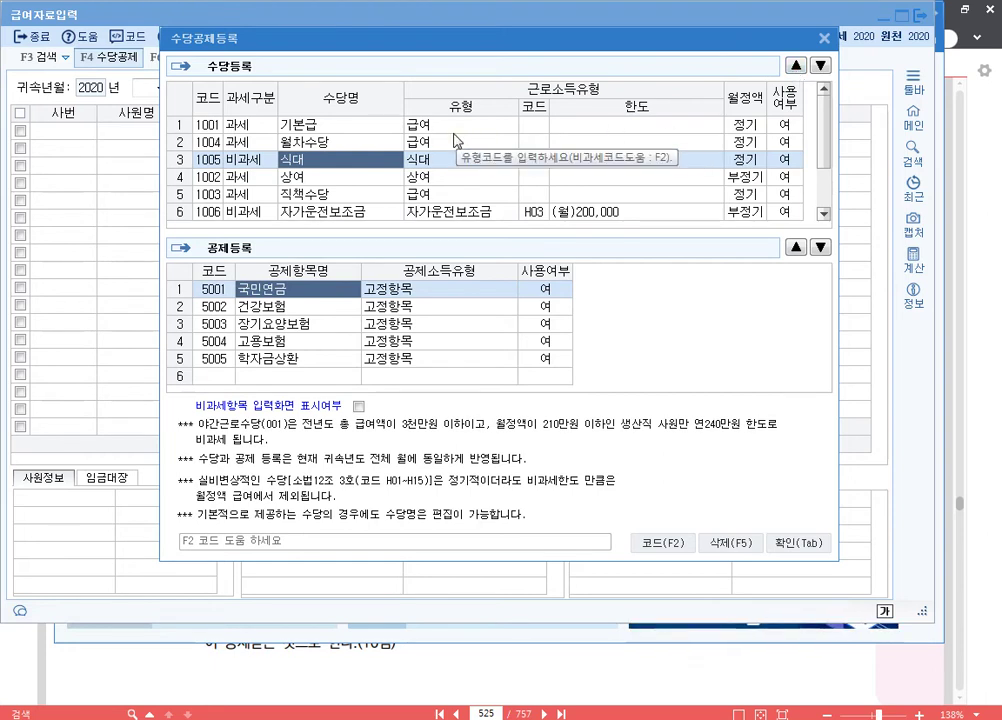
Add a non-taxable (비과세) allowance named 육아수당 with income type 육아수당 (Q01), regular monthly pay (정기).
scroll(290, 150, down, 2)
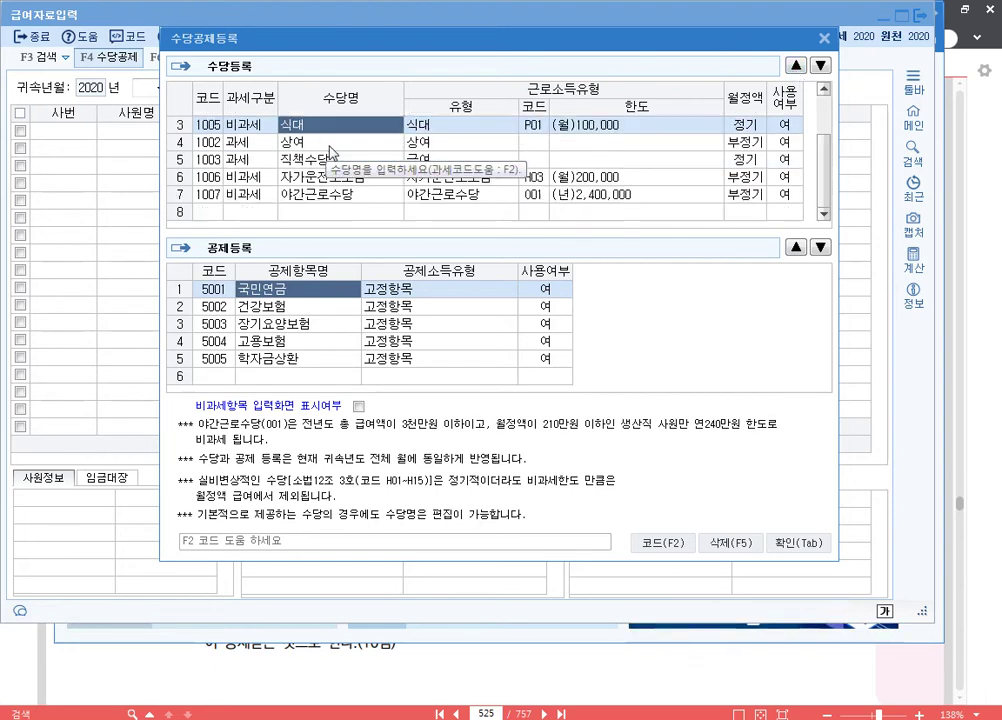
click(260, 213)
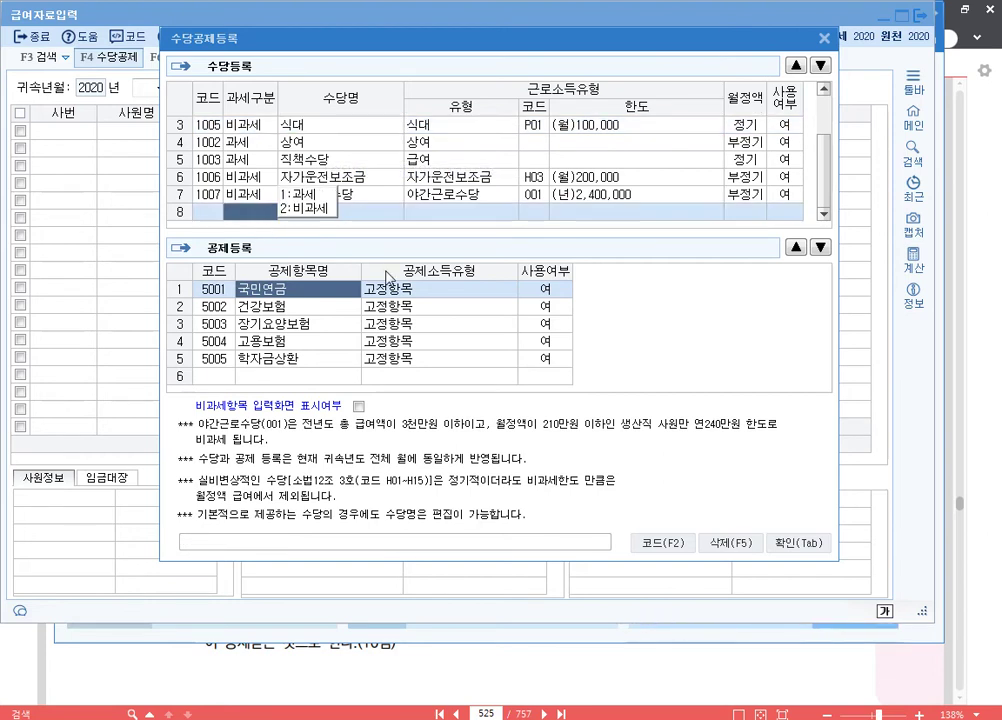
key(2)
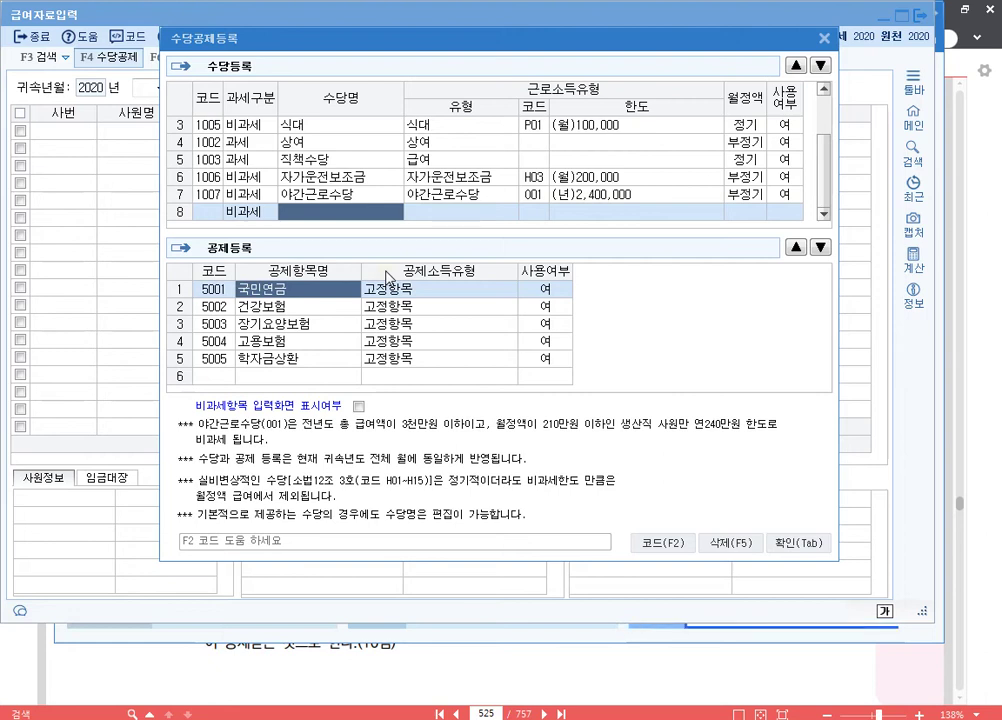
text(급)
text(아수)
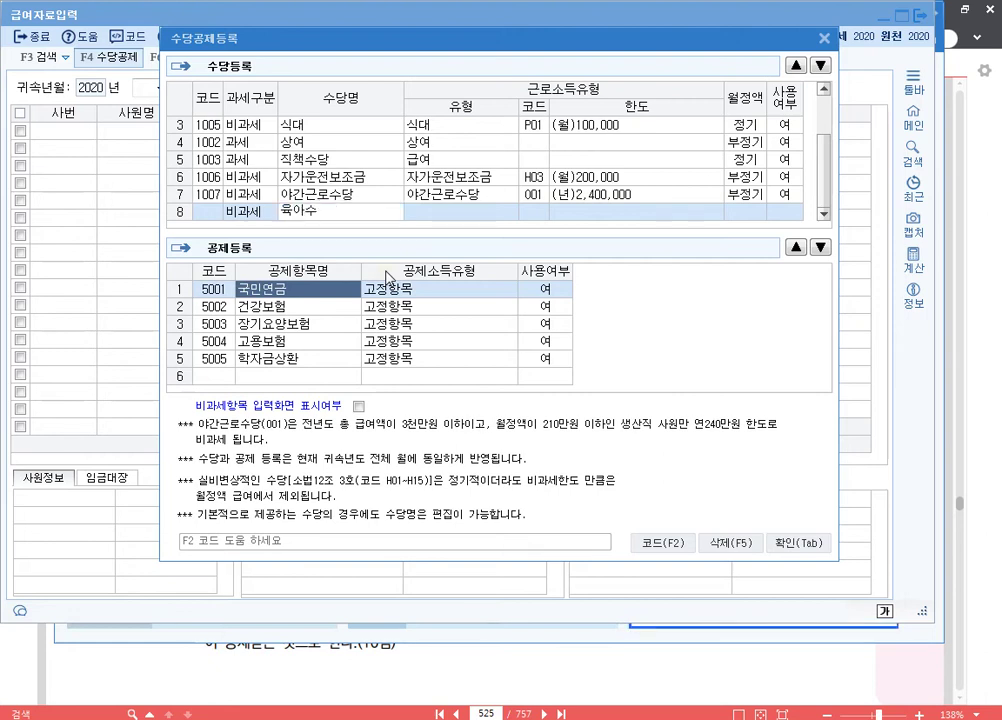
text(당)
key(Return)
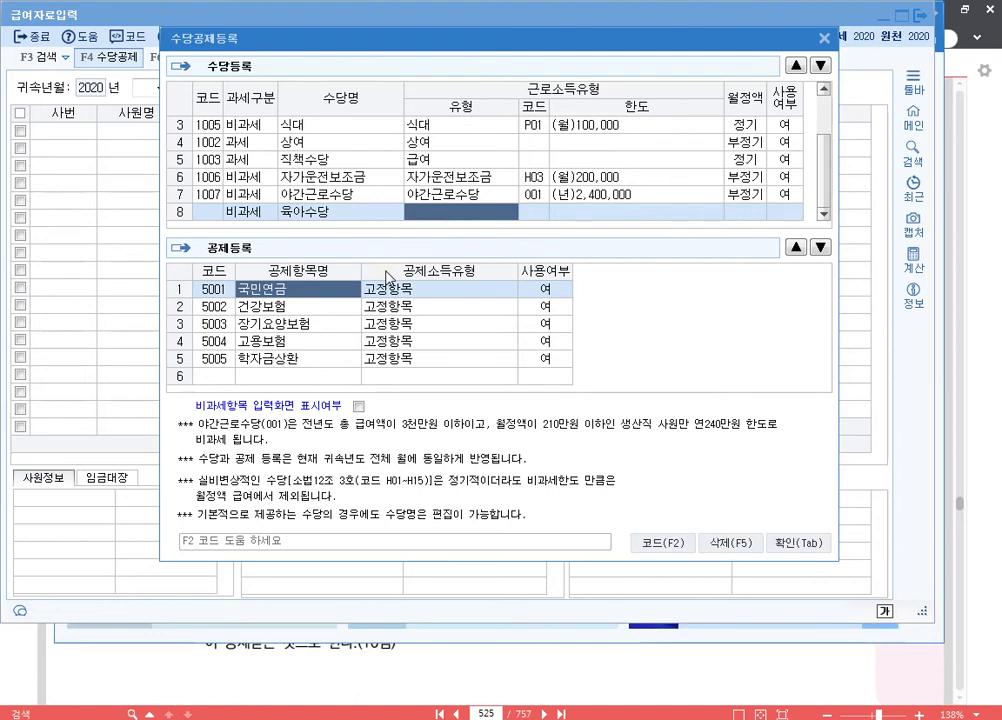
key(F2)
text(유육아수당)
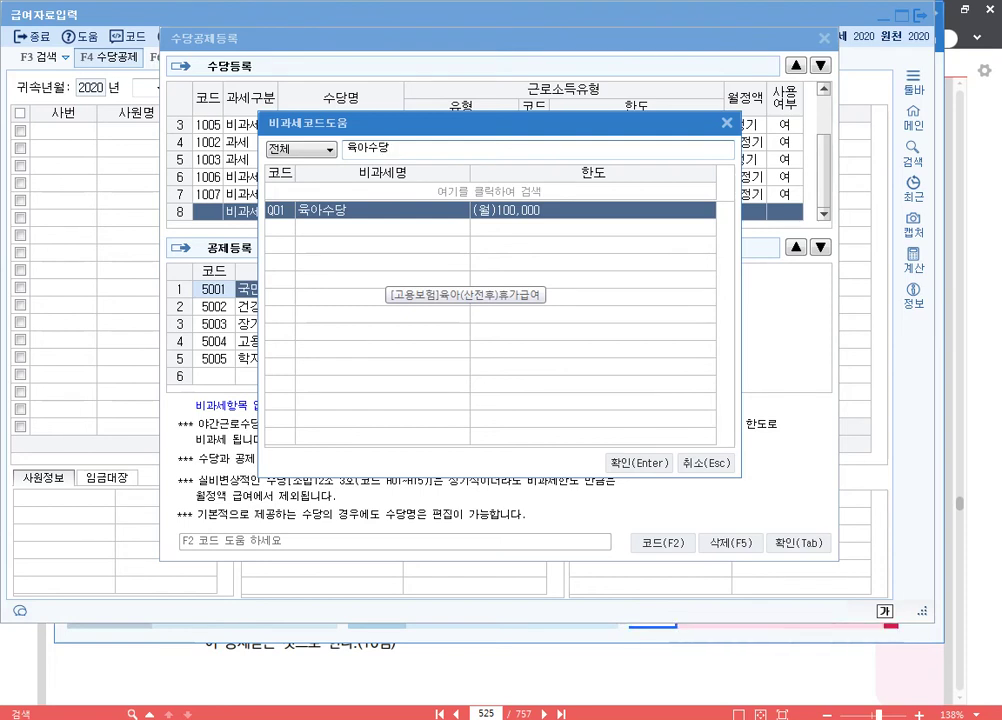
key(Return)
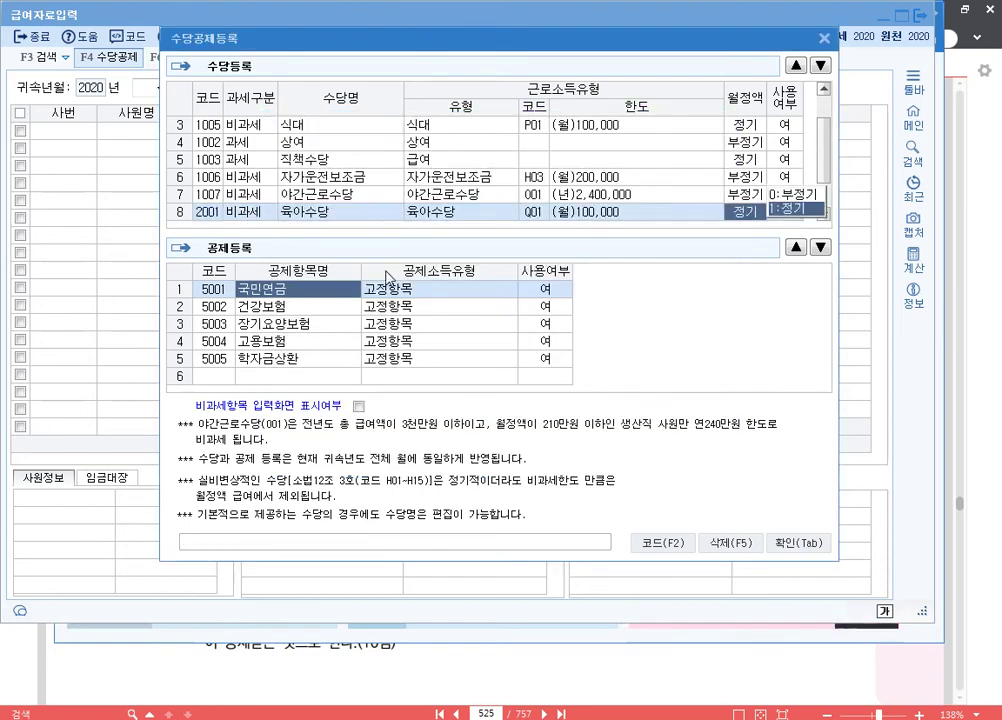
key(Return)
key(Return)
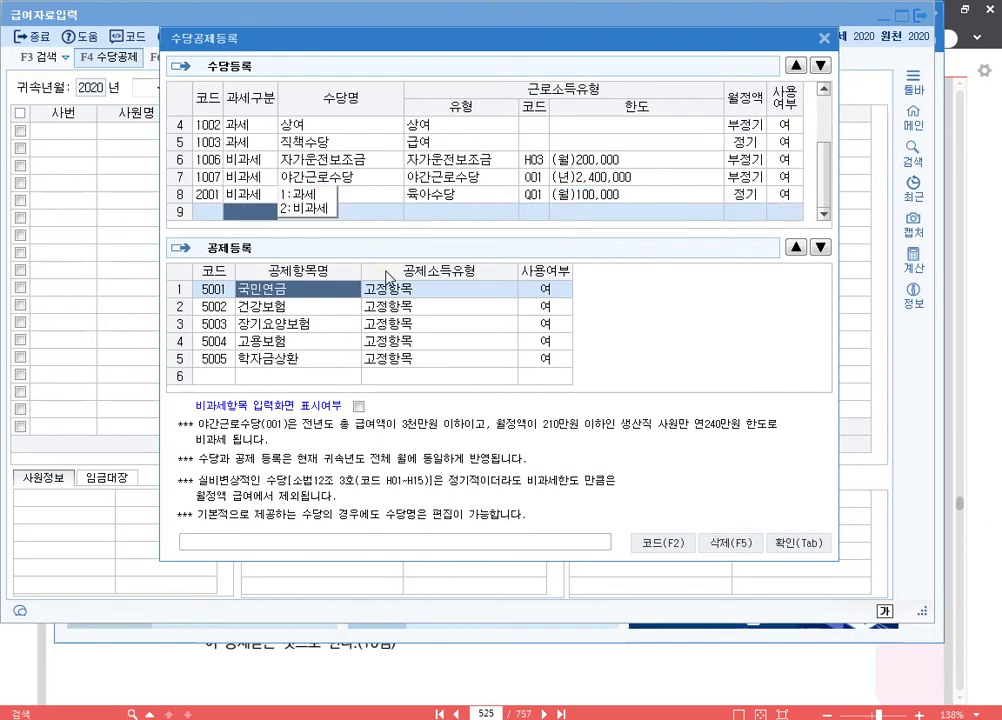
key(Escape)
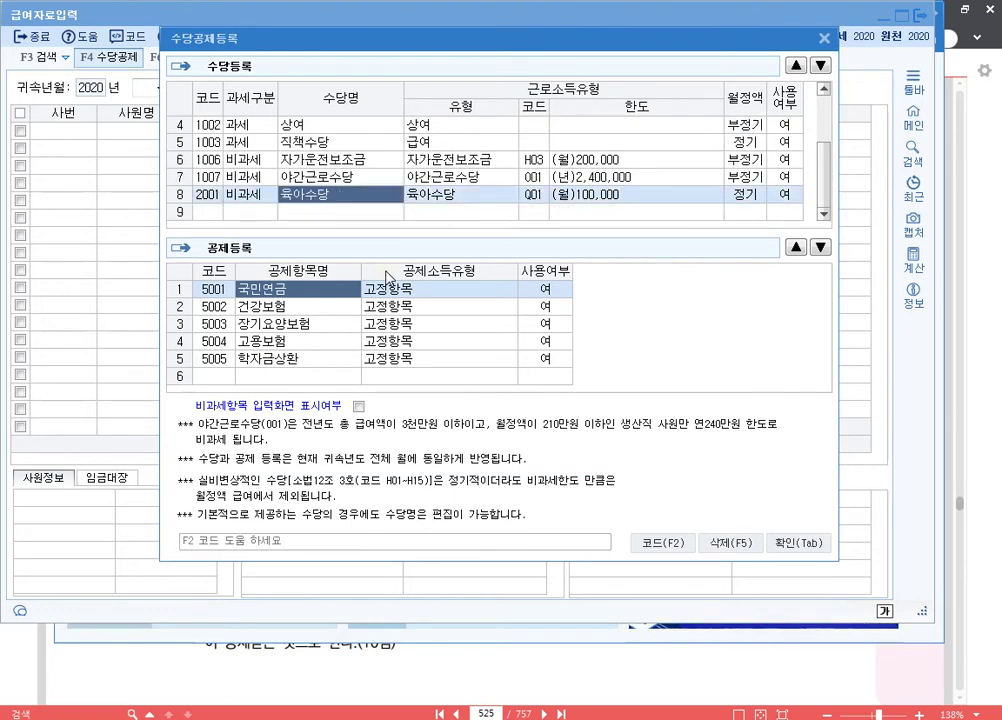
key(Up)
key(Up)
key(Up)
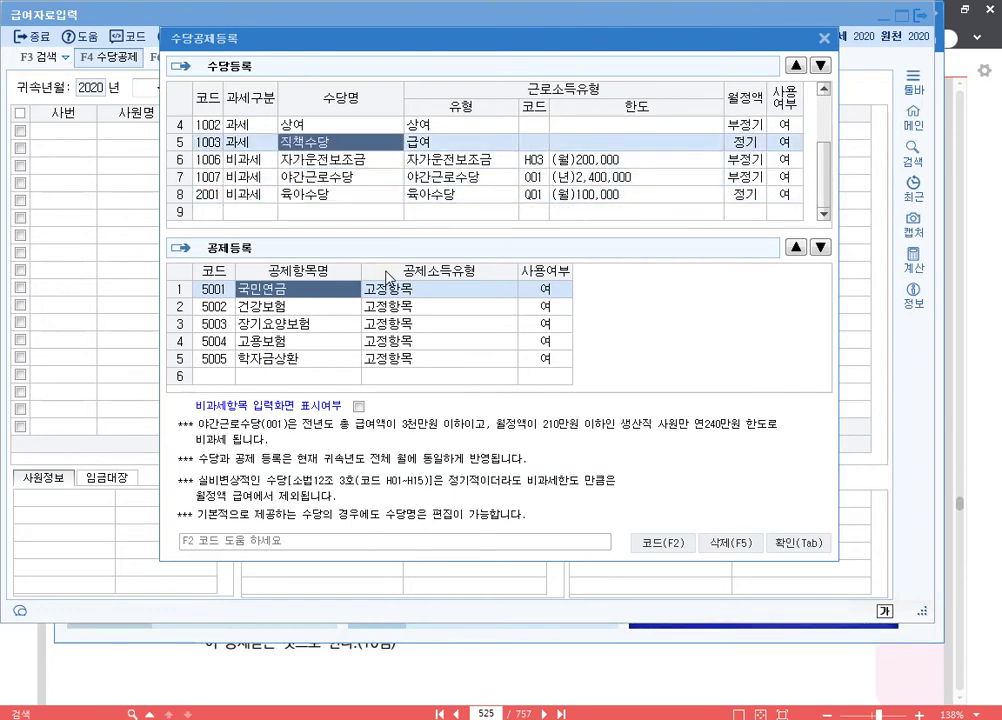
key(Right)
key(Left)
key(Down)
key(Down)
key(Down)
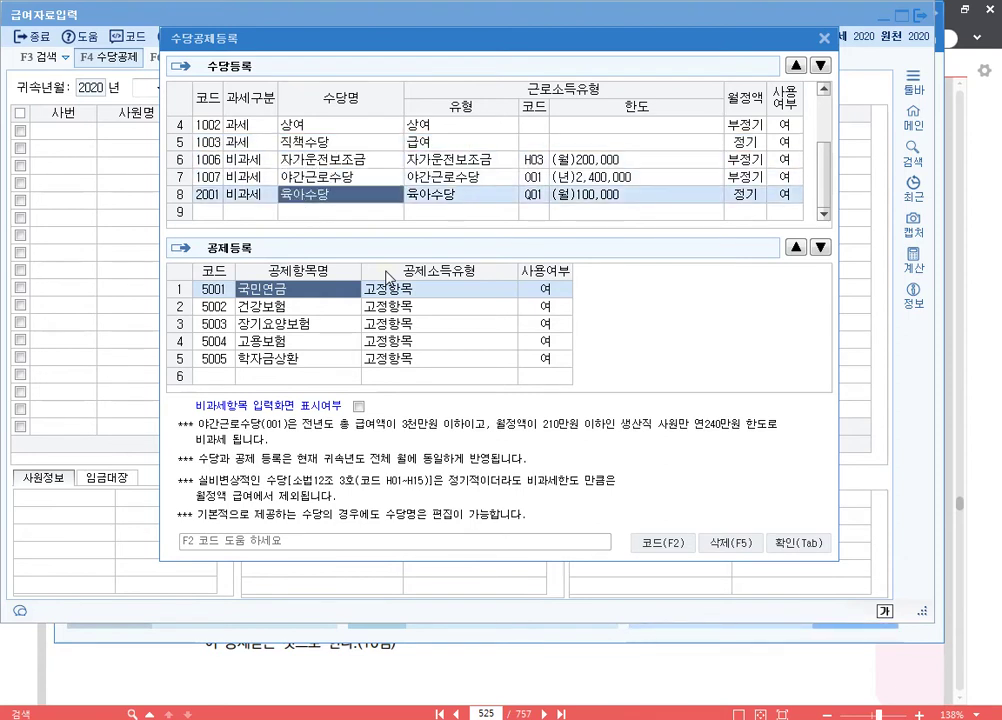
key(Right)
key(Left)
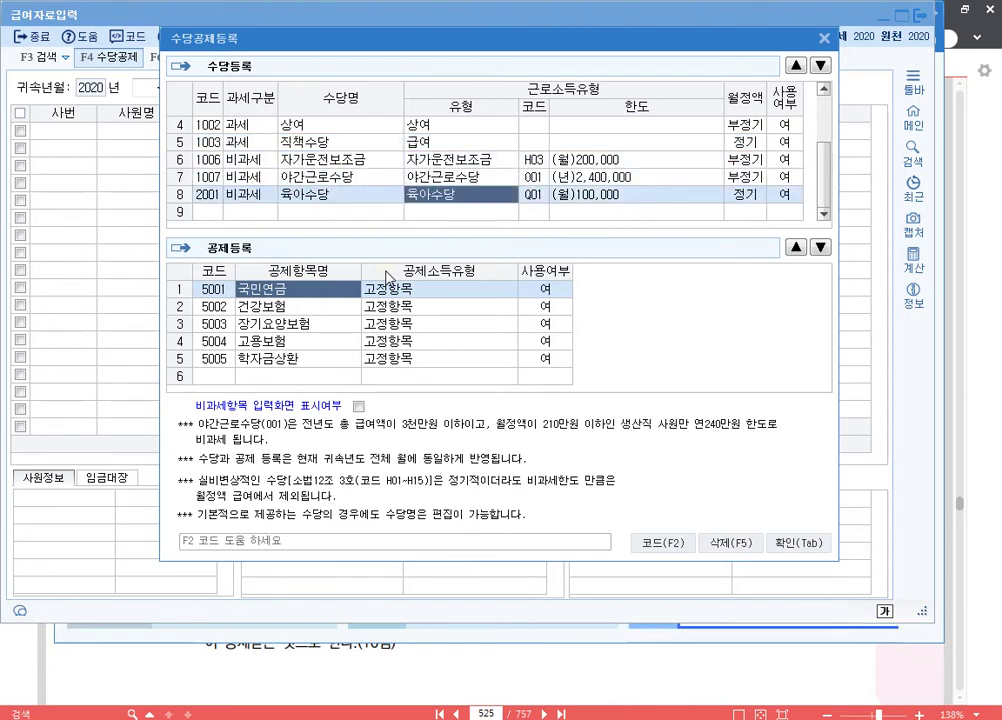
key(Left)
key(Left)
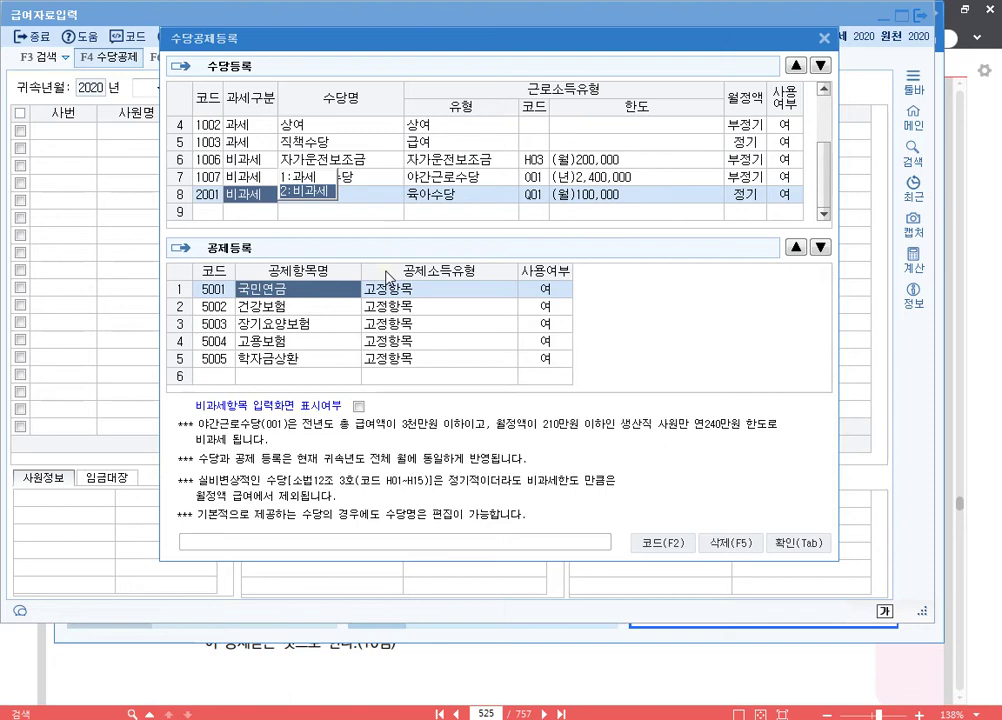
Move the 육아수당 allowance up to row 4, directly below 식대.
click(795, 65)
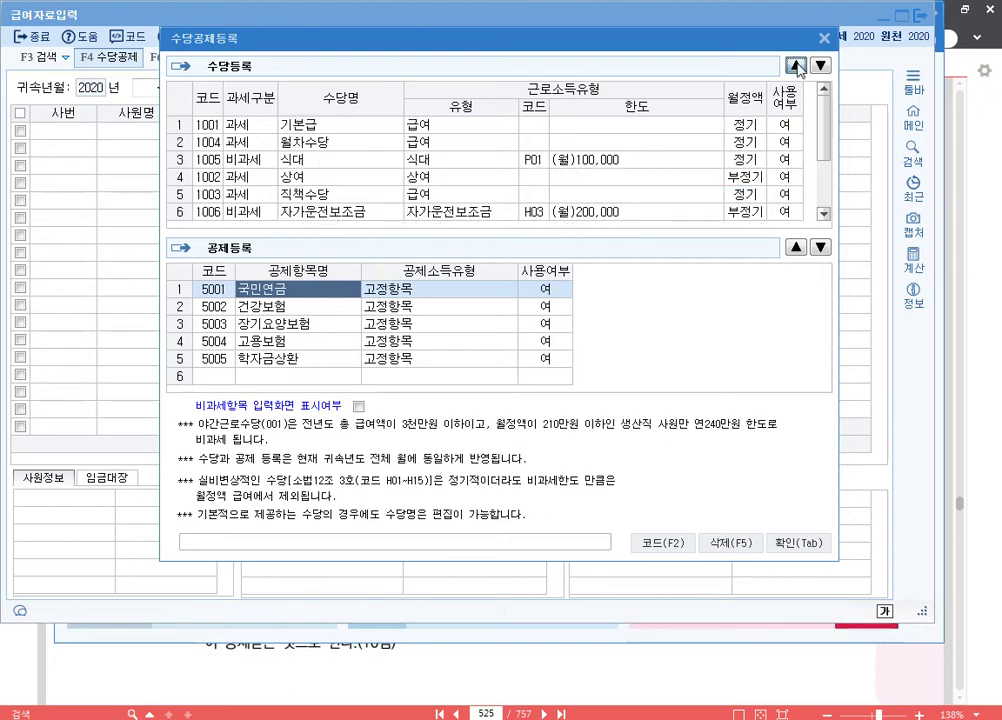
click(795, 65)
click(795, 65)
click(795, 65)
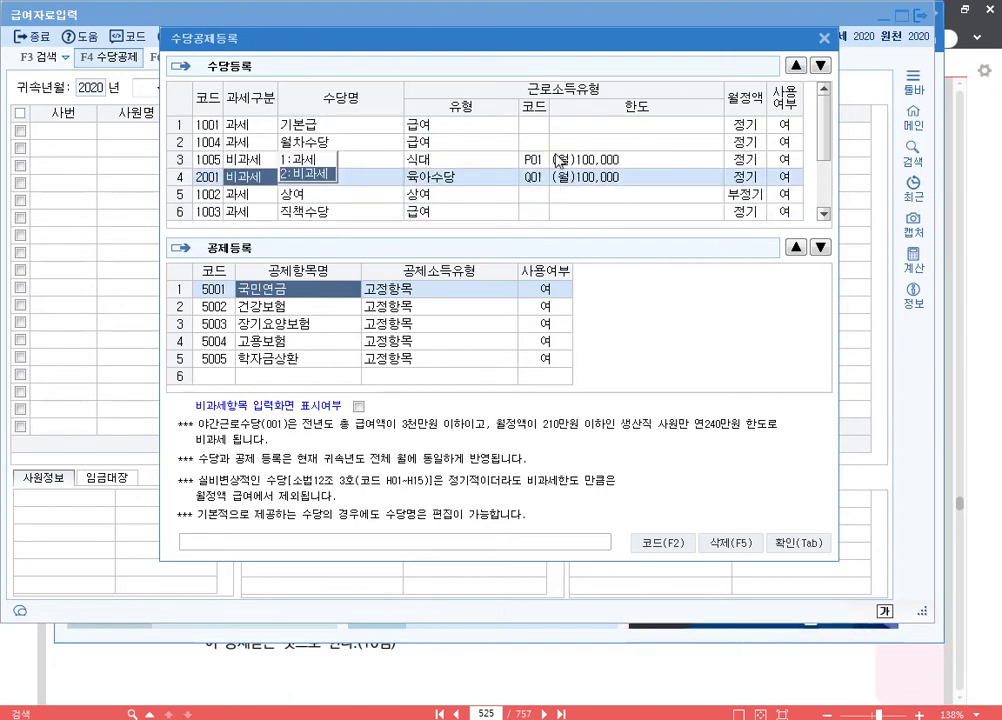
click(369, 180)
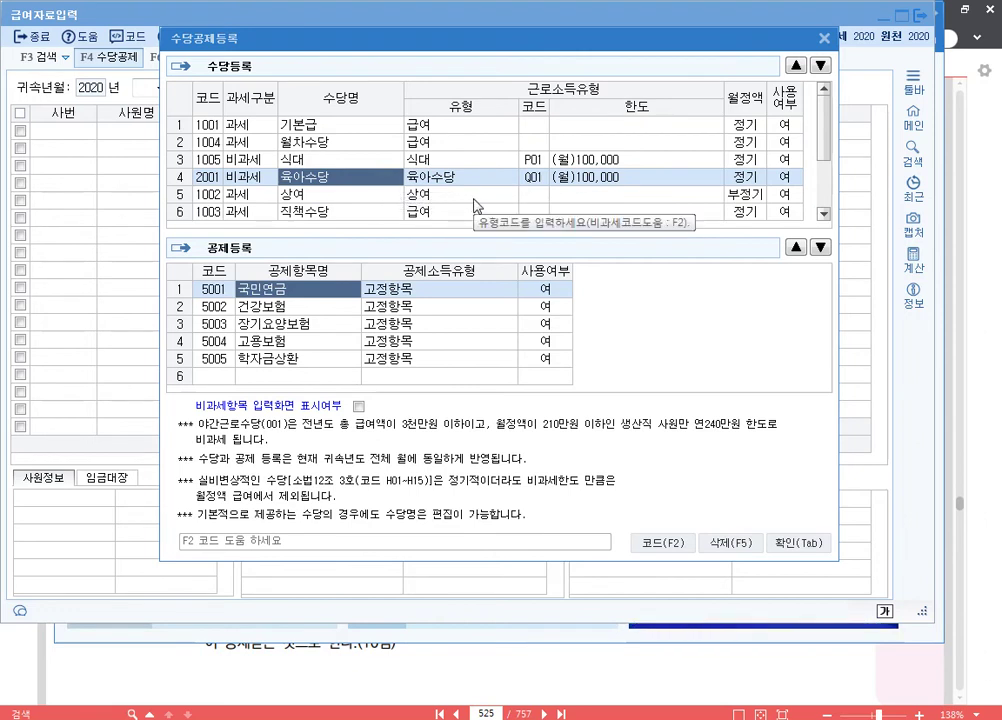
Add a taxable (과세) allowance named 출퇴근수당 in the first empty allowance row.
scroll(289, 142, down, 1)
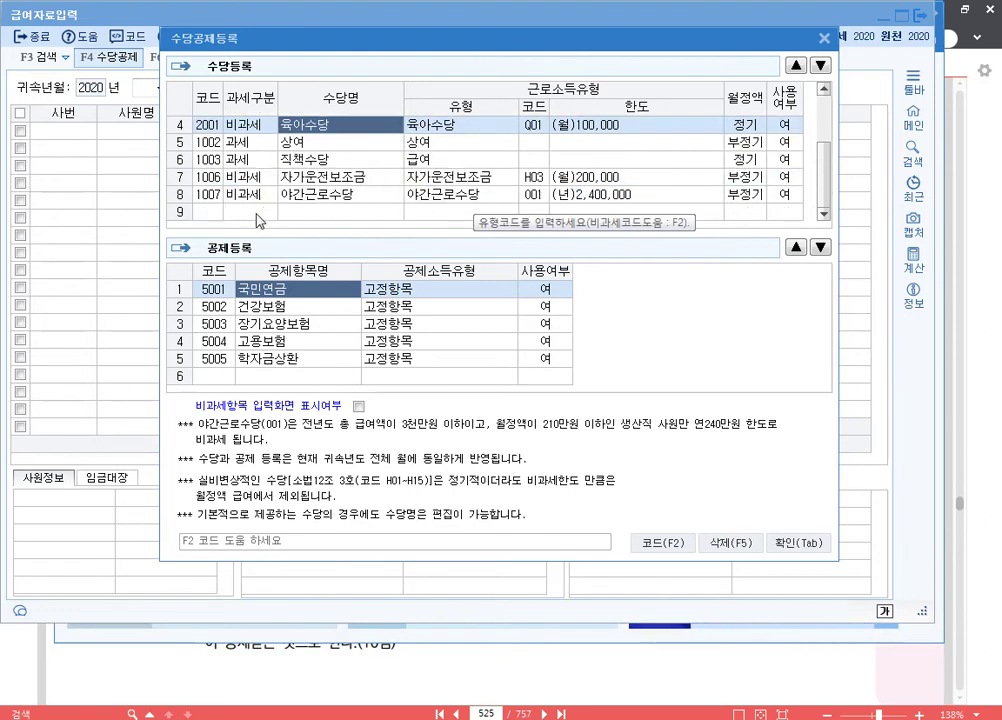
click(283, 213)
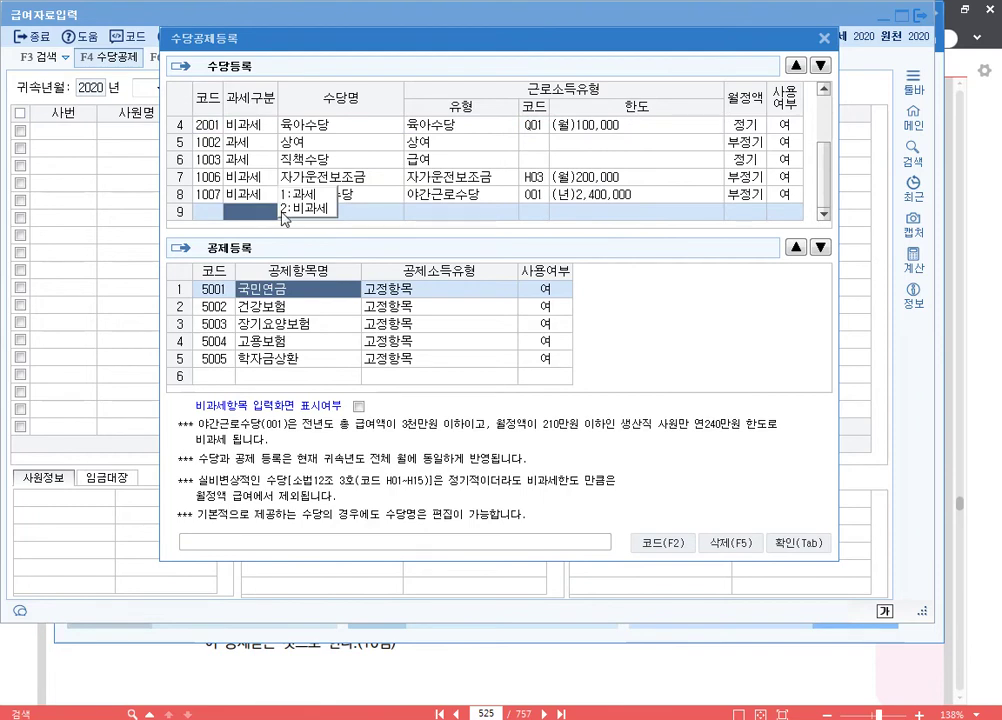
key(1)
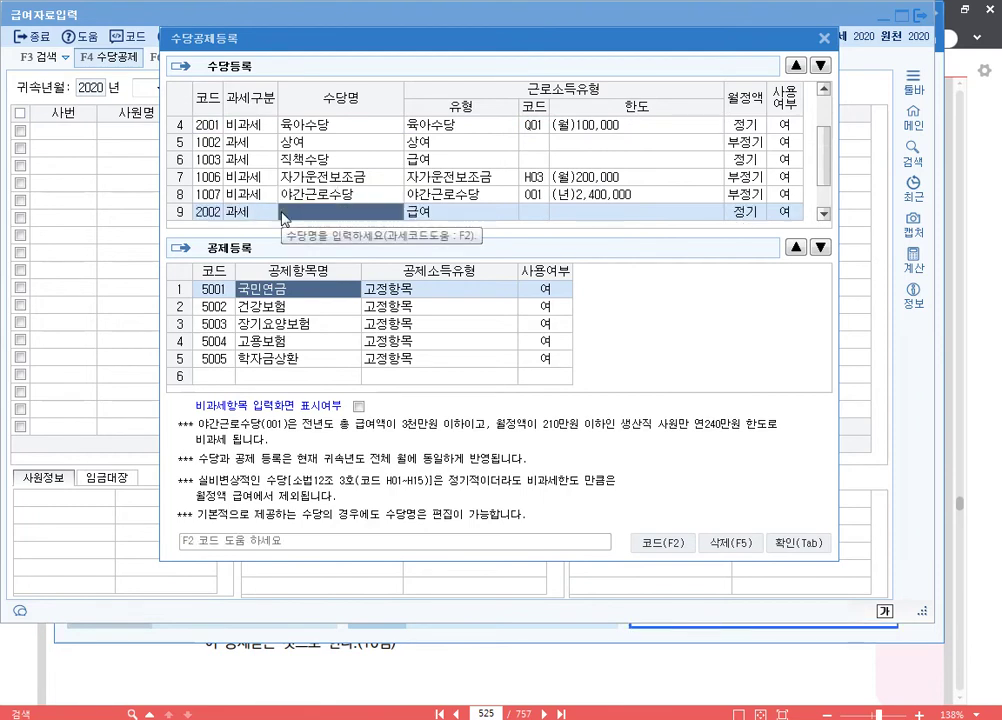
text(추퇴근수당)
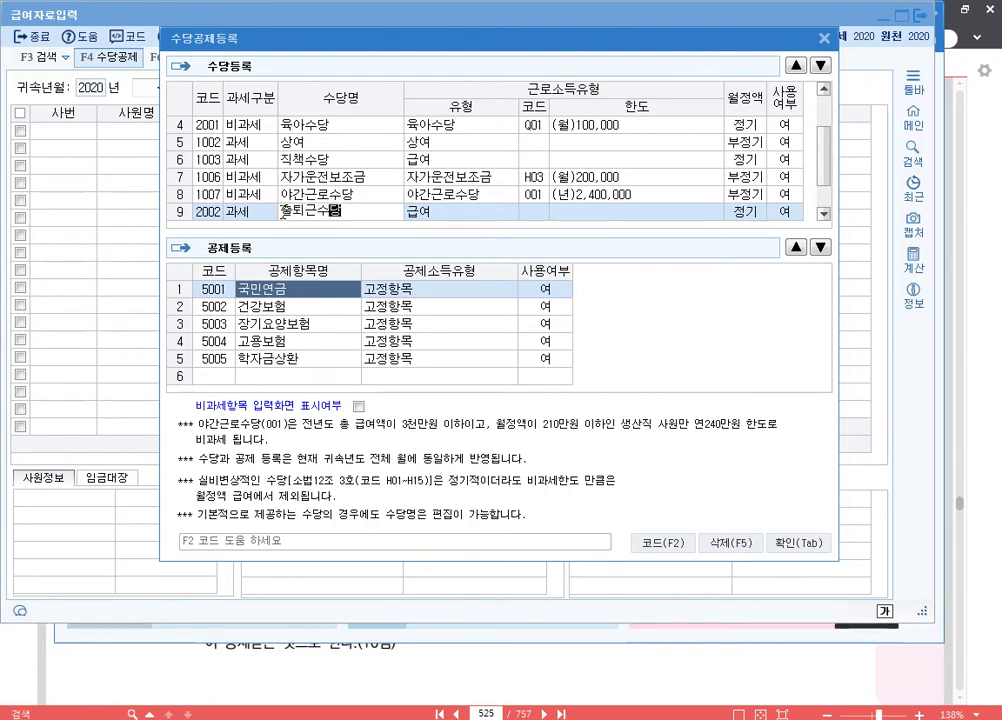
key(Return)
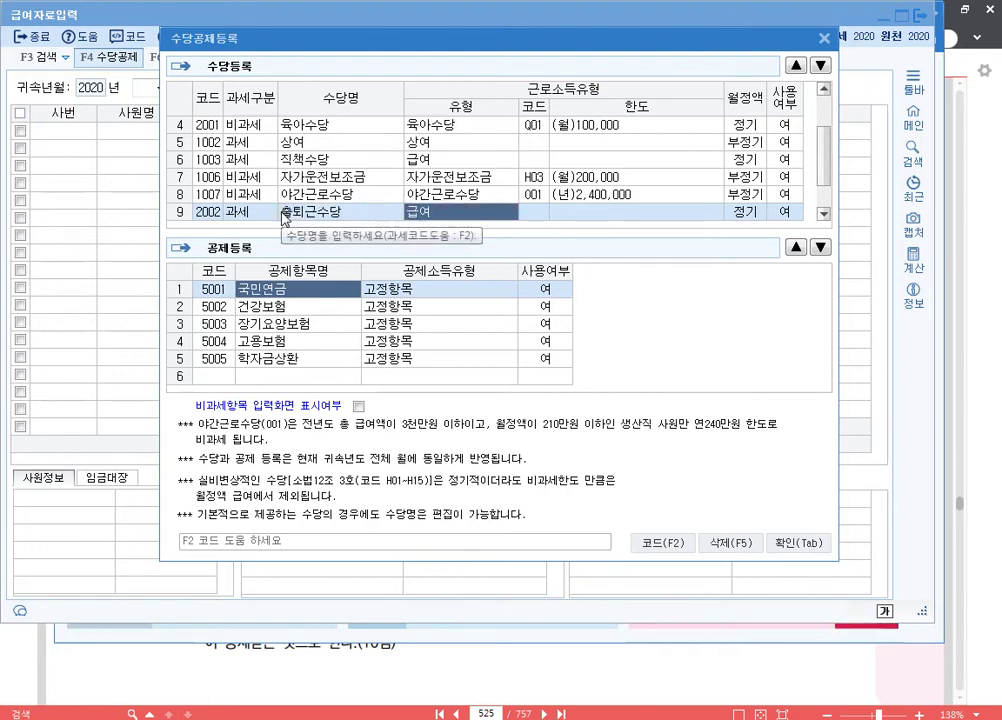
Move the 출퇴근수당 allowance up to row 5, directly below 육아수당.
click(331, 214)
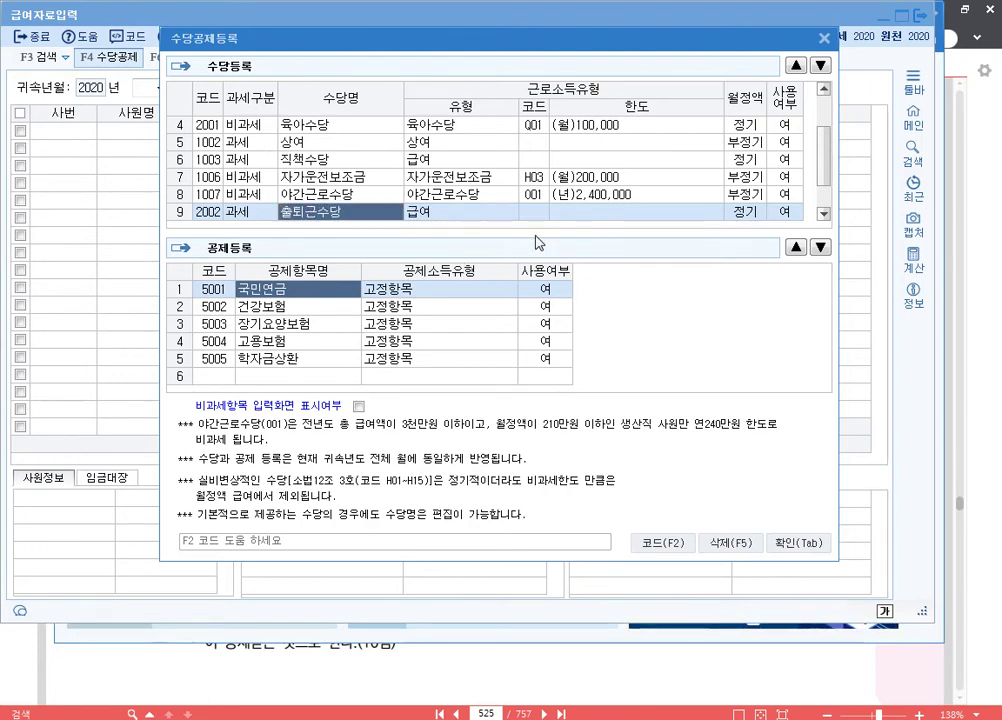
click(796, 66)
click(796, 66)
click(796, 66)
click(796, 66)
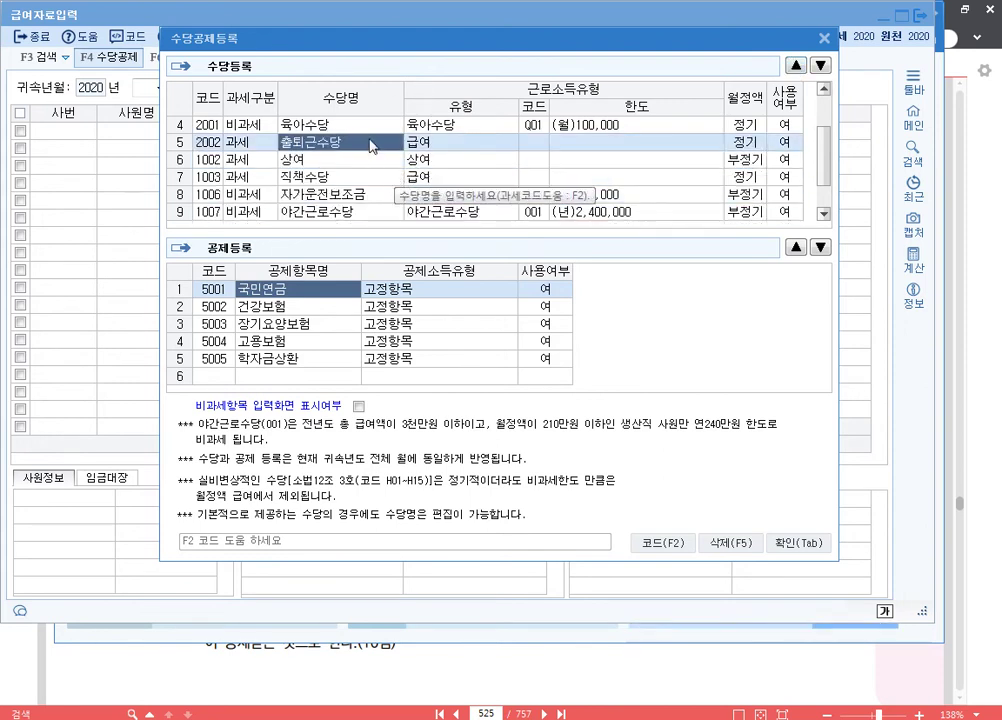
scroll(338, 140, up, 2)
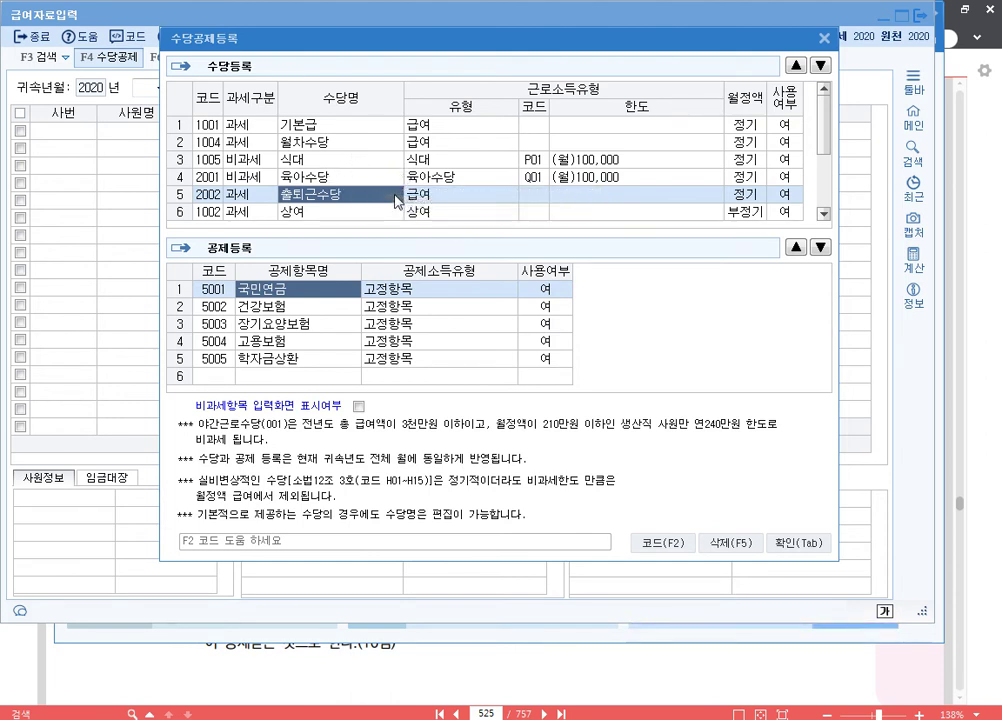
Set 사용여부 to 부 for 직책수당, 자가운전보조금 and 야간근로수당, and confirm the allowance and deduction registration.
scroll(365, 165, down, 2)
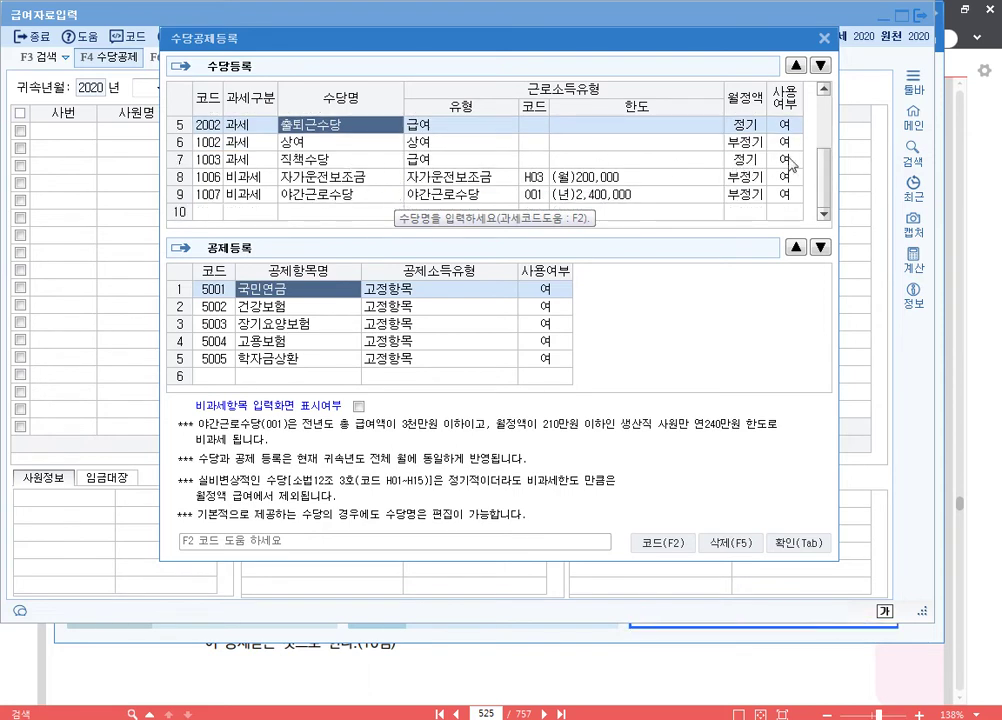
click(788, 160)
click(739, 160)
click(778, 178)
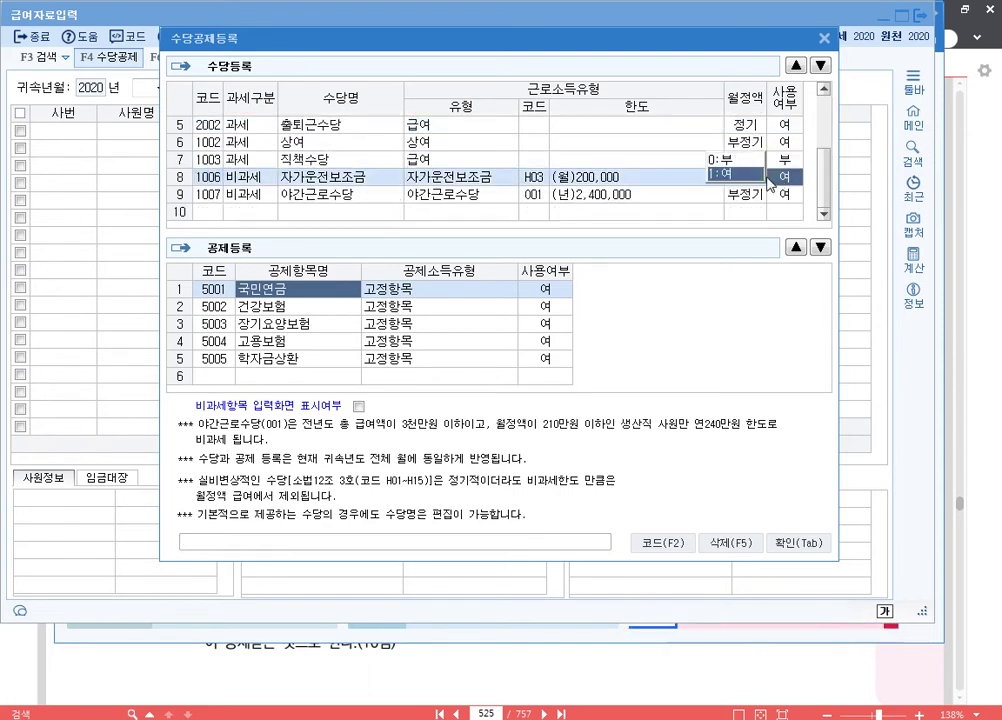
click(733, 161)
click(789, 197)
click(722, 177)
key(Return)
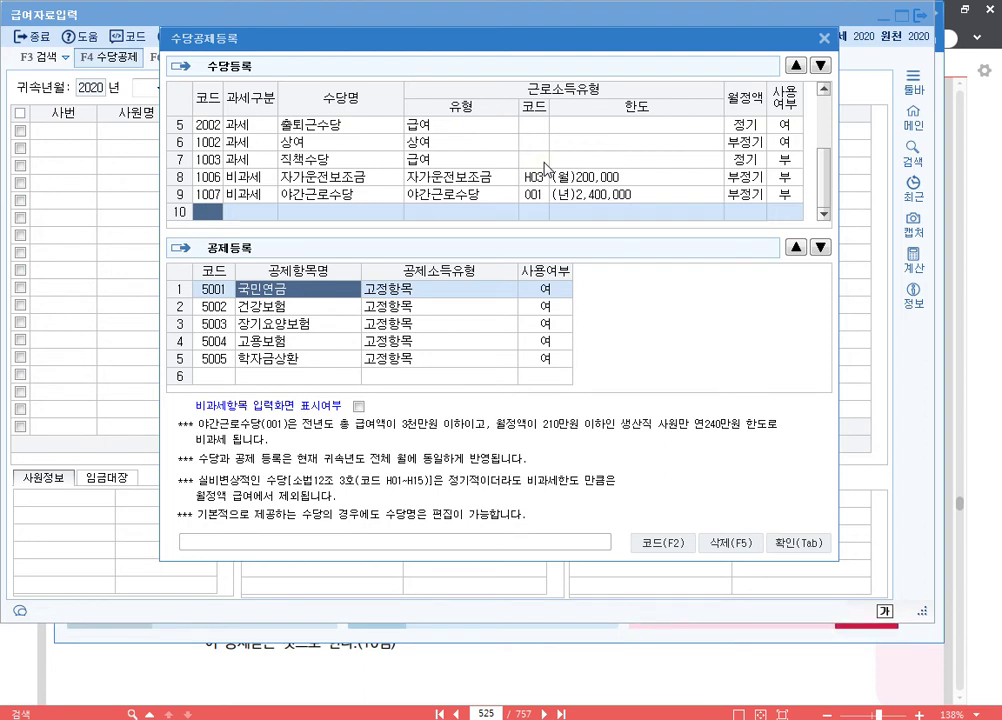
scroll(434, 170, up, 2)
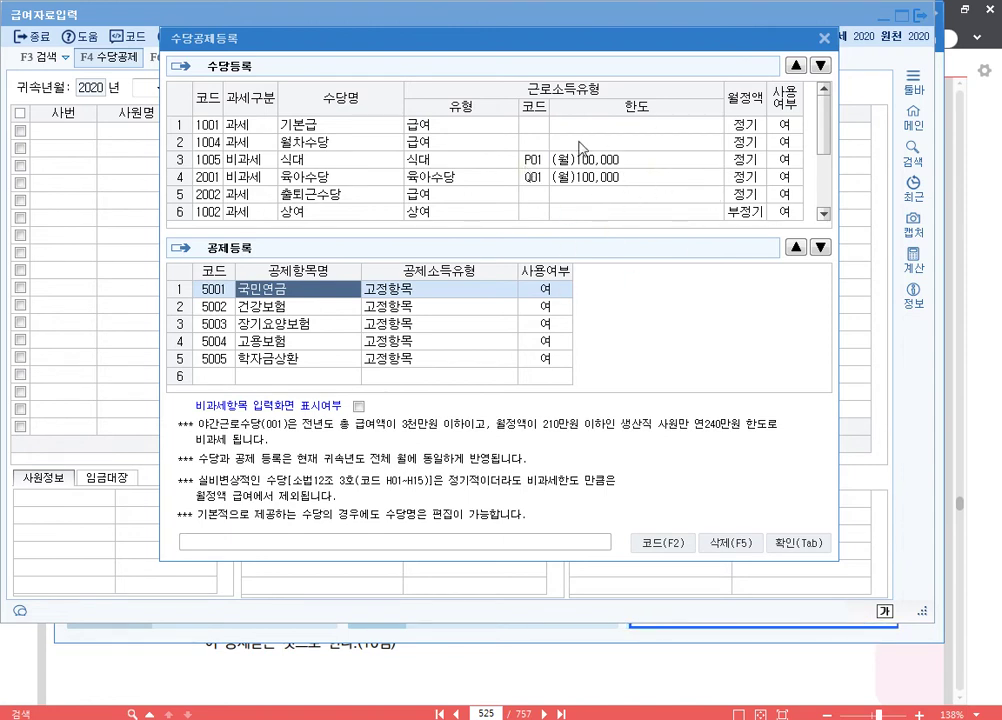
click(814, 546)
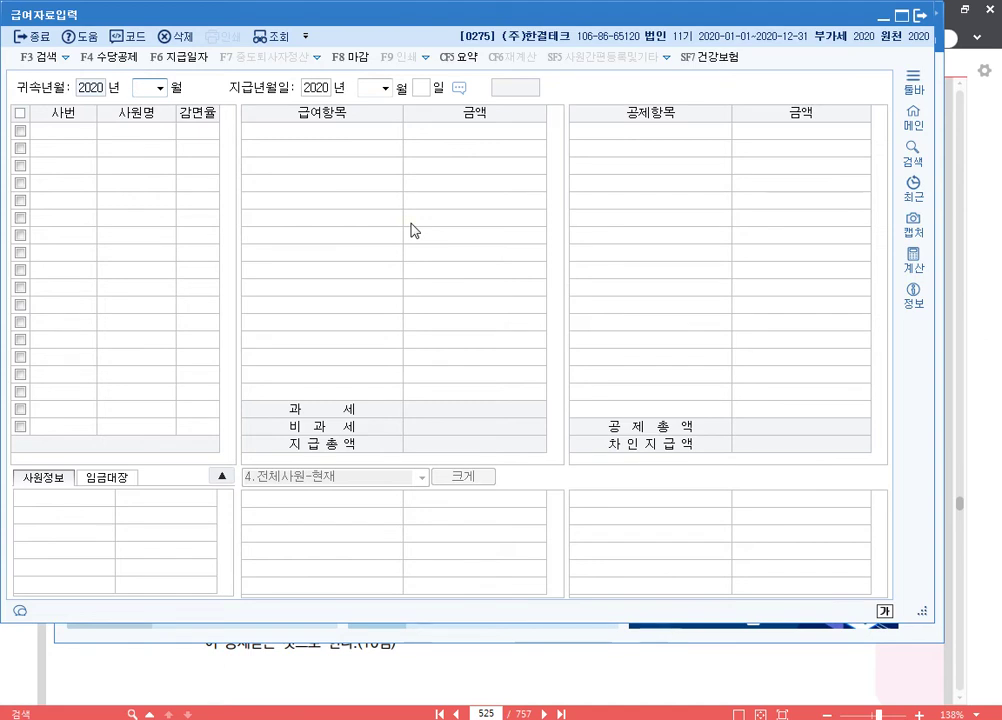
Set the payroll's attribution month to July 2020 and its payment date to July 31, 2020.
text(7)
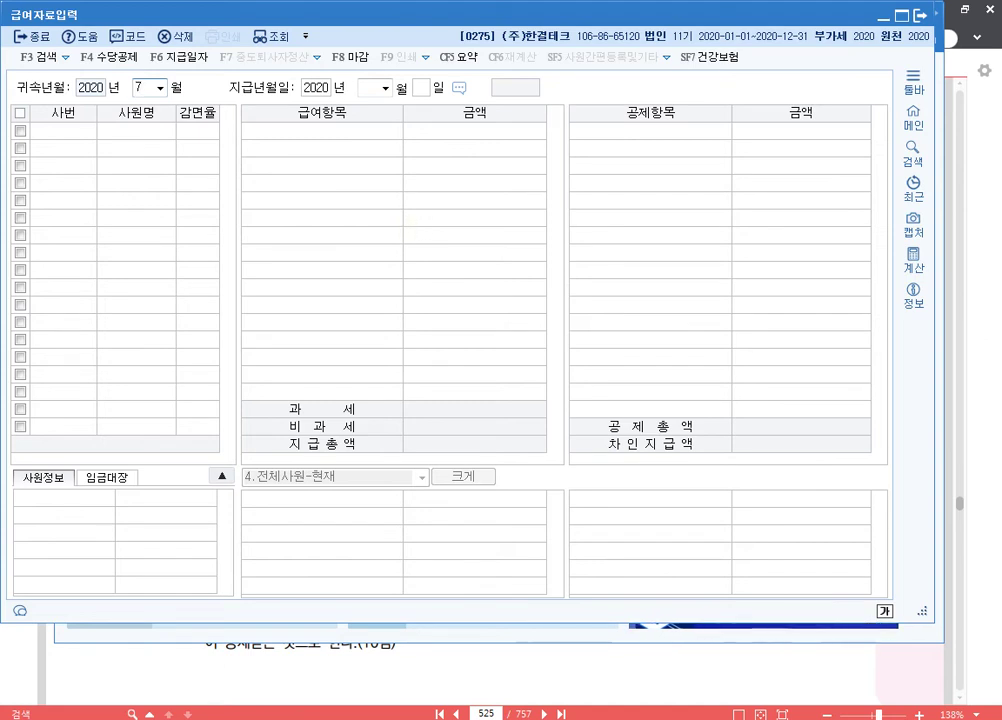
key(Return)
key(Return)
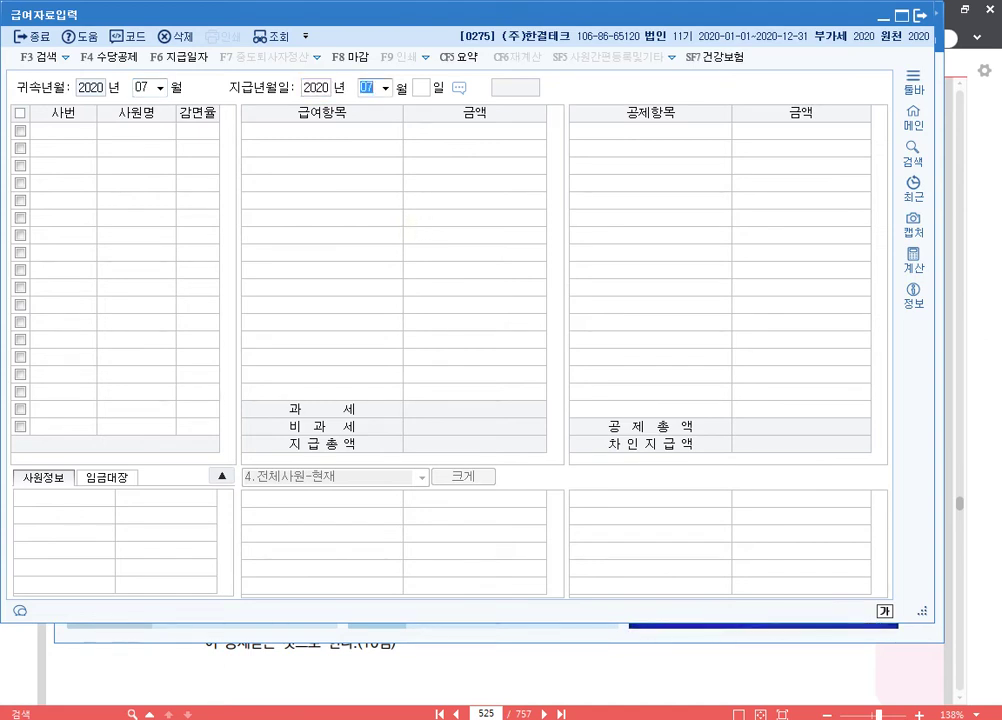
key(Return)
text(31)
key(Return)
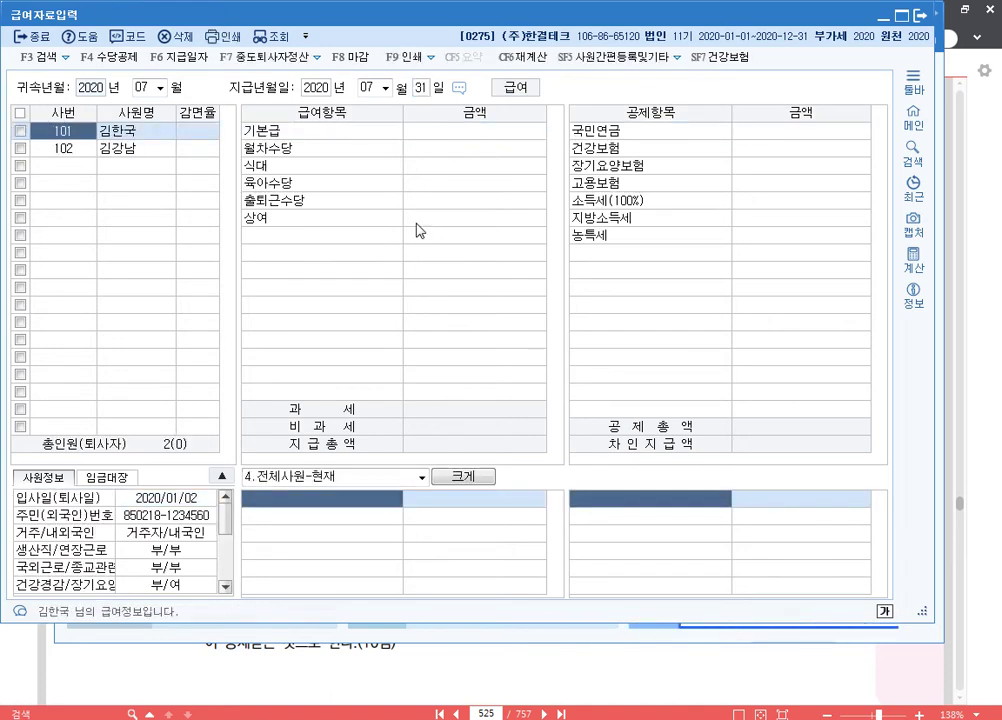
Enter the first employee's 기본급 as 2,200,000 and 월차수당 as 400,000.
key(Return)
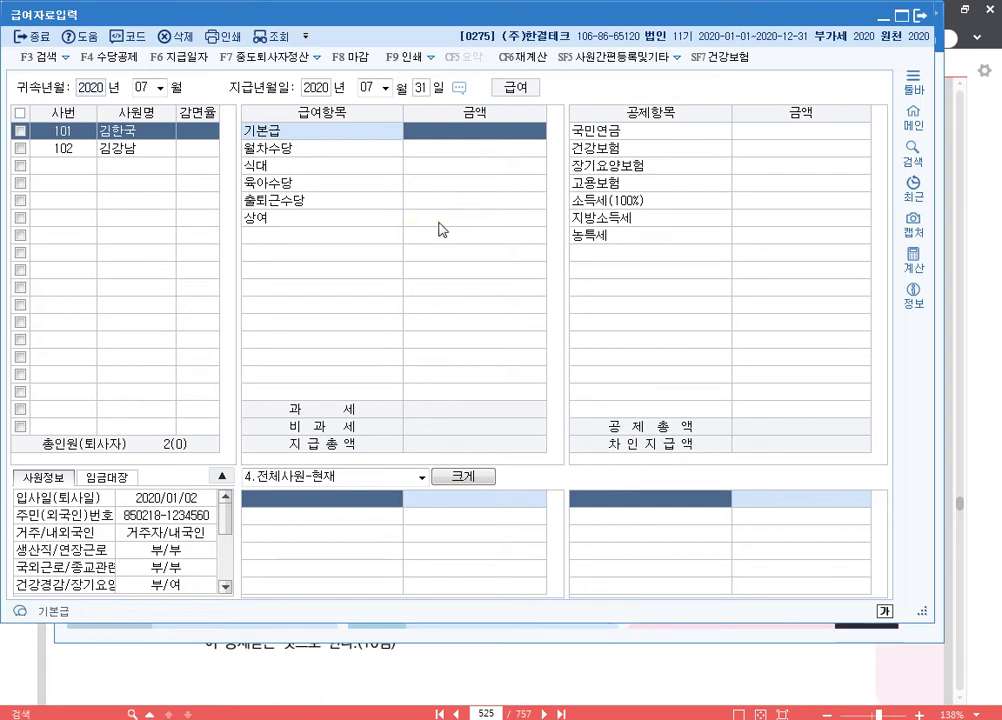
text(2,20)
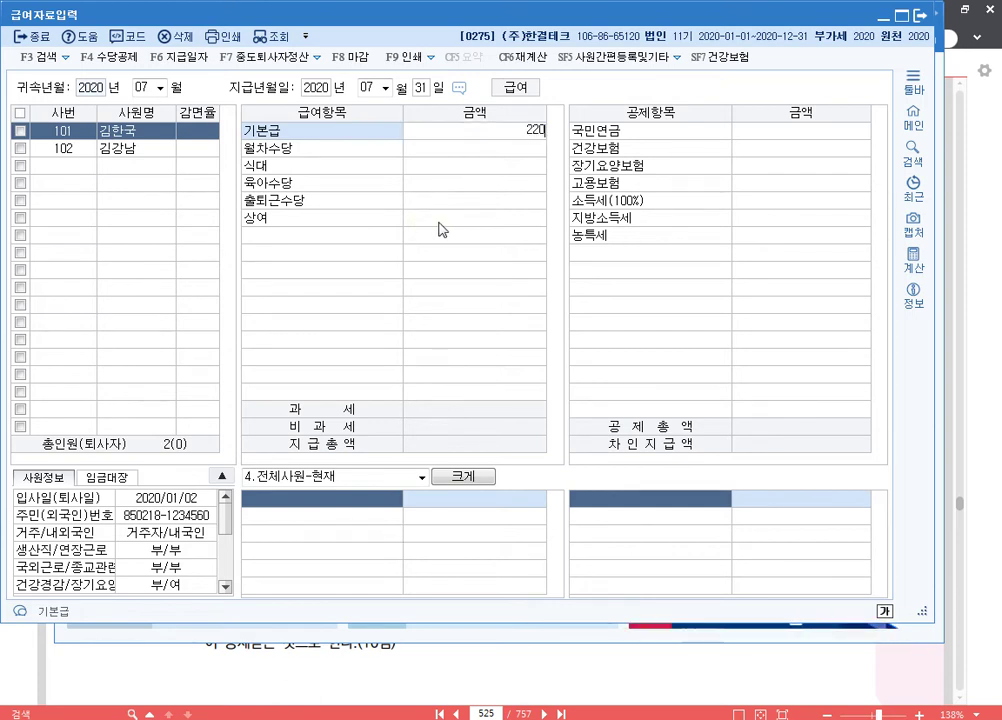
text(0,000)
key(Return)
text(400000)
key(Return)
Enter the first employee's 식대 as 150,000, 육아수당 as 200,000 and 출퇴근수당 as 200,000, leaving 상여 blank.
text(1)
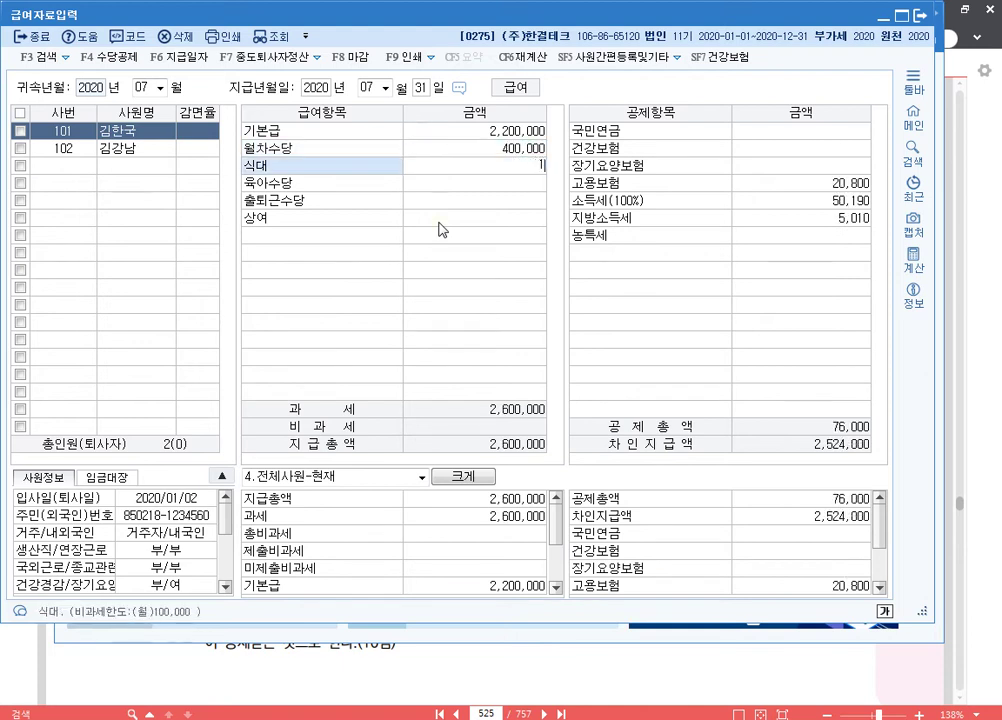
text(50,000)
key(Return)
text(200,000)
key(Return)
text(2)
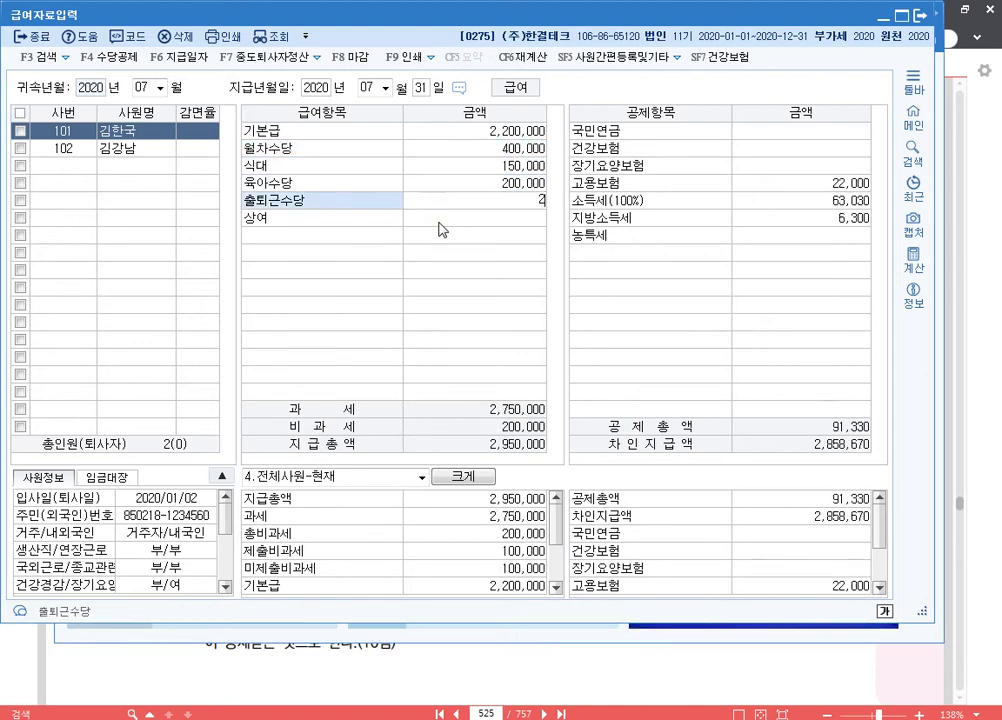
text(00,000)
key(Return)
key(Return)
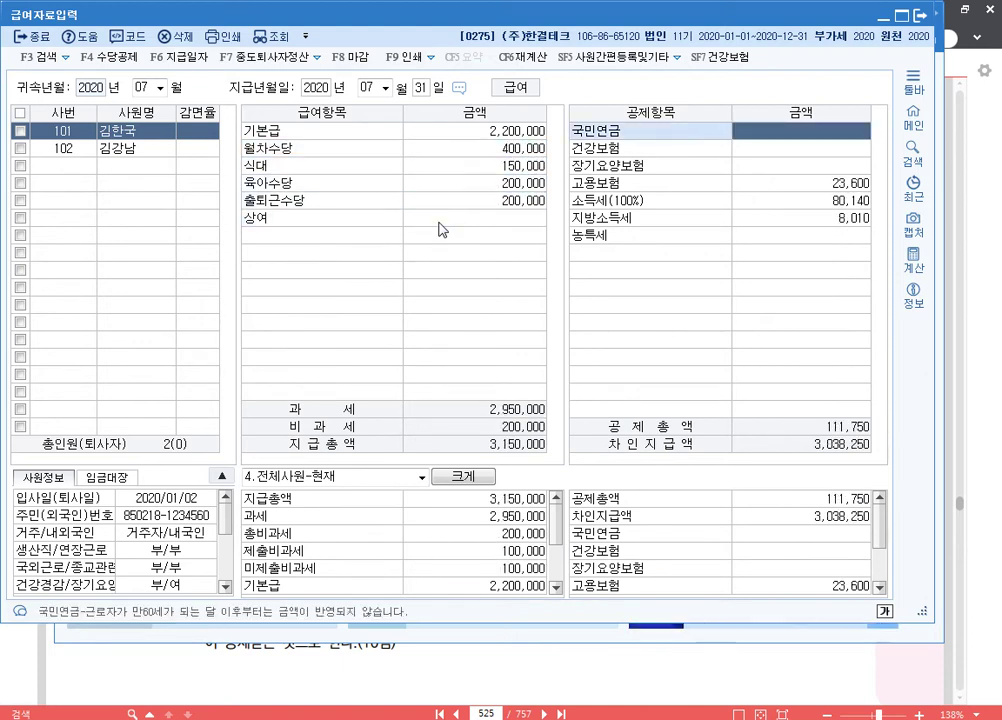
Enter the first employee's 국민연금 as 99,000 and 건강보험 as 67,320, and accept the automatically calculated remaining deductions.
text(99)
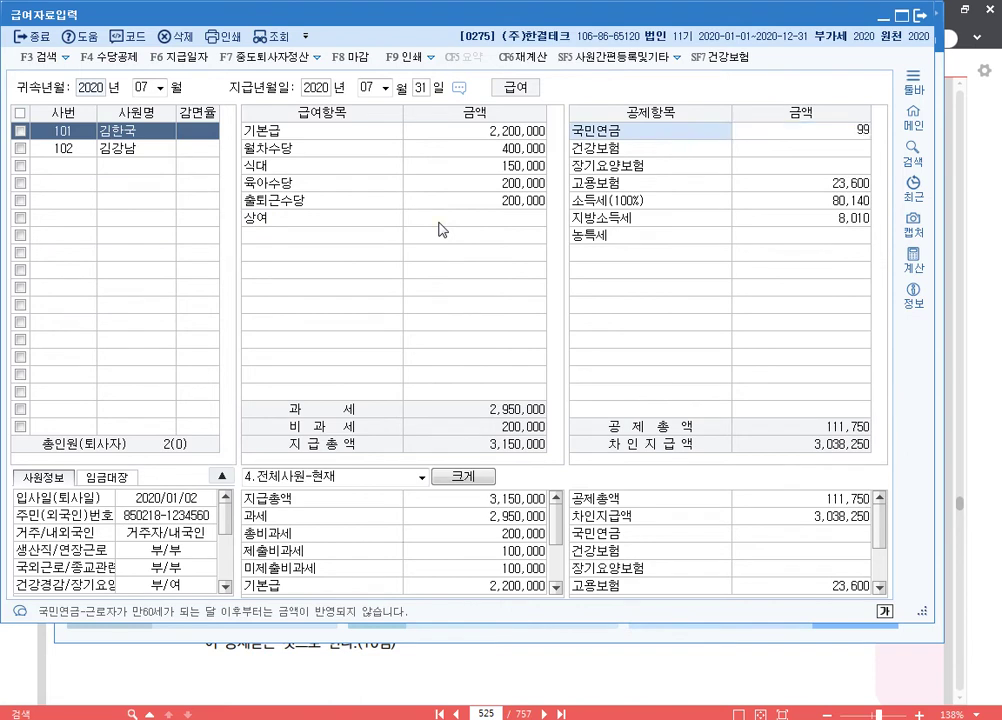
key(Return)
text(67,)
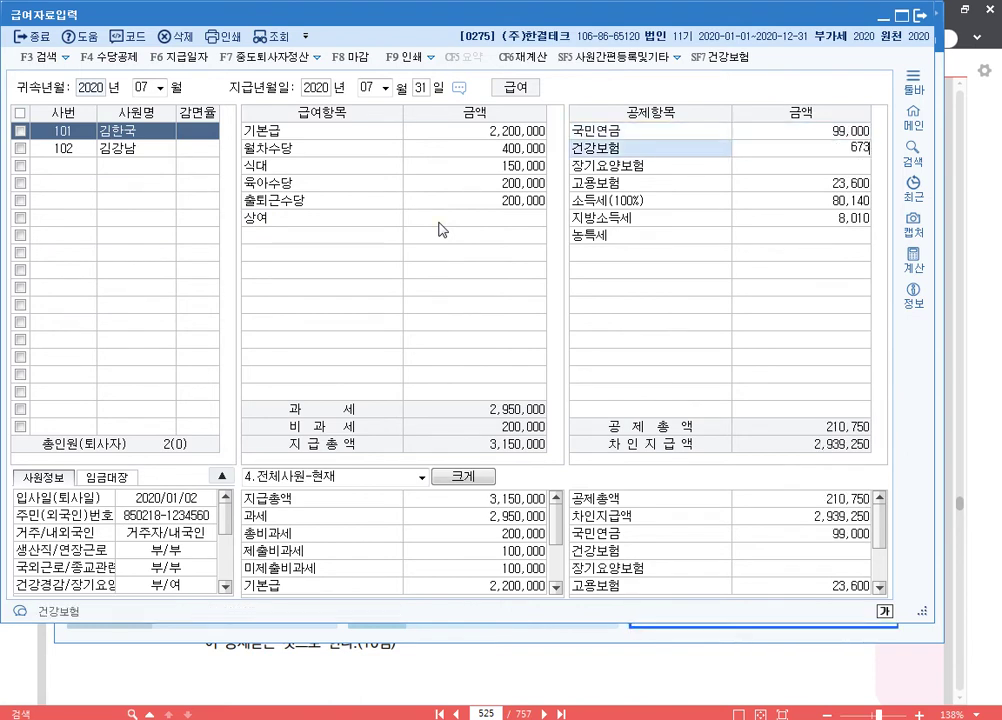
text(320)
key(Return)
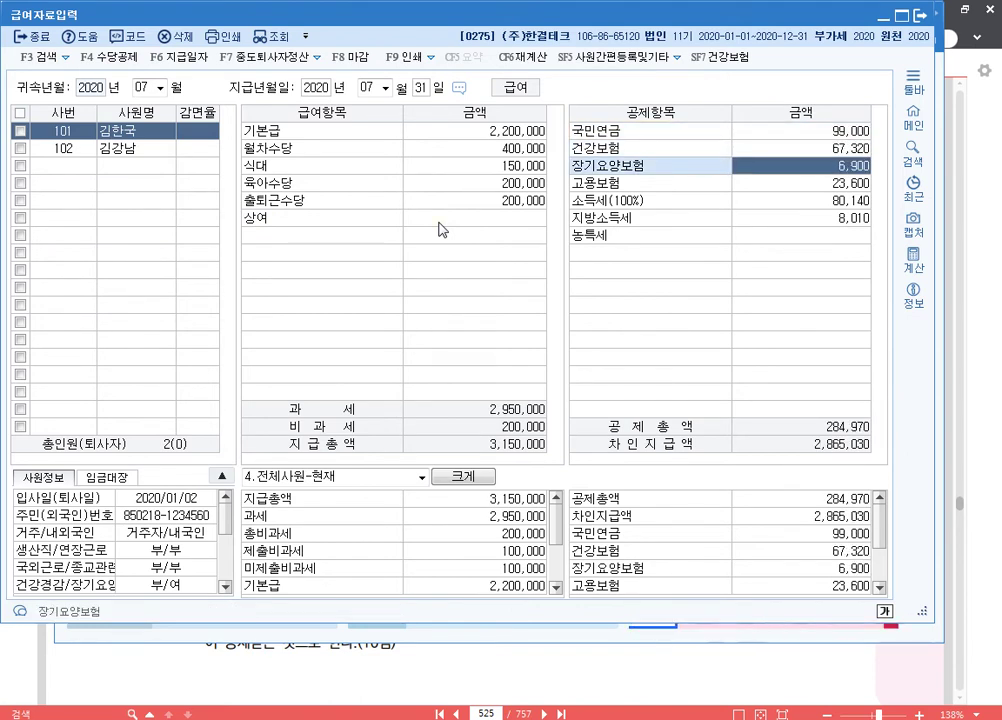
key(Return)
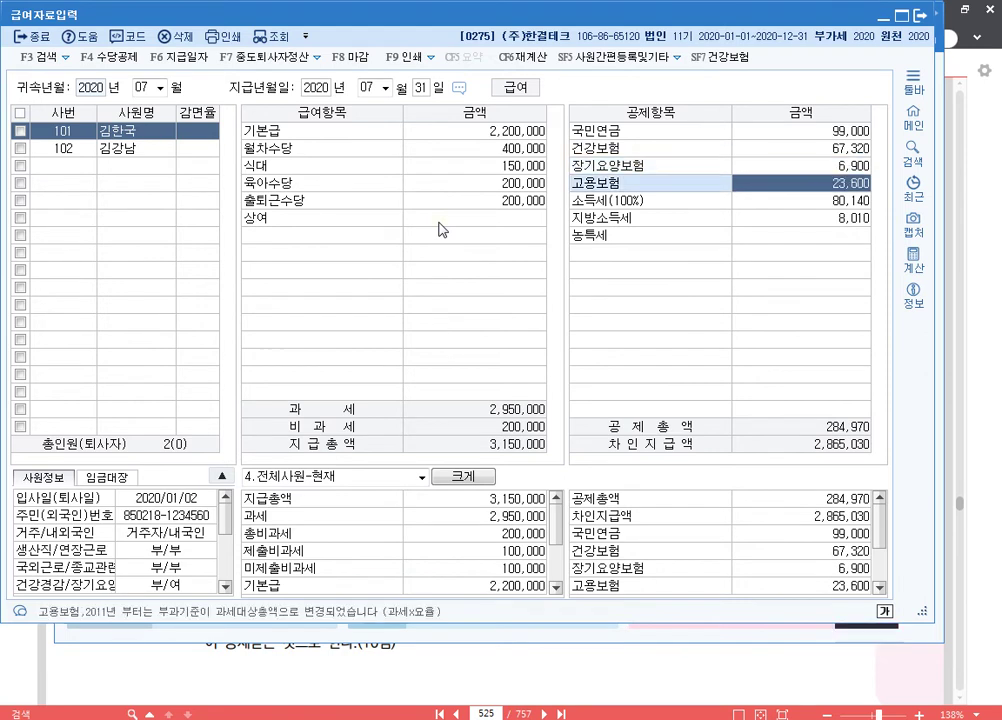
key(Return)
key(Return)
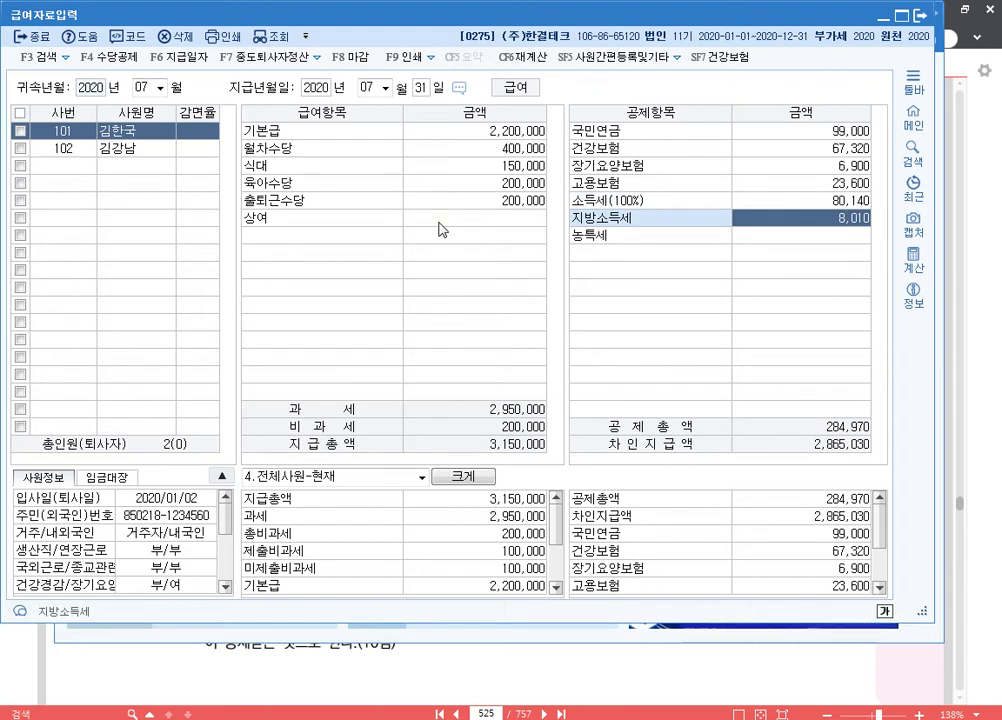
key(Return)
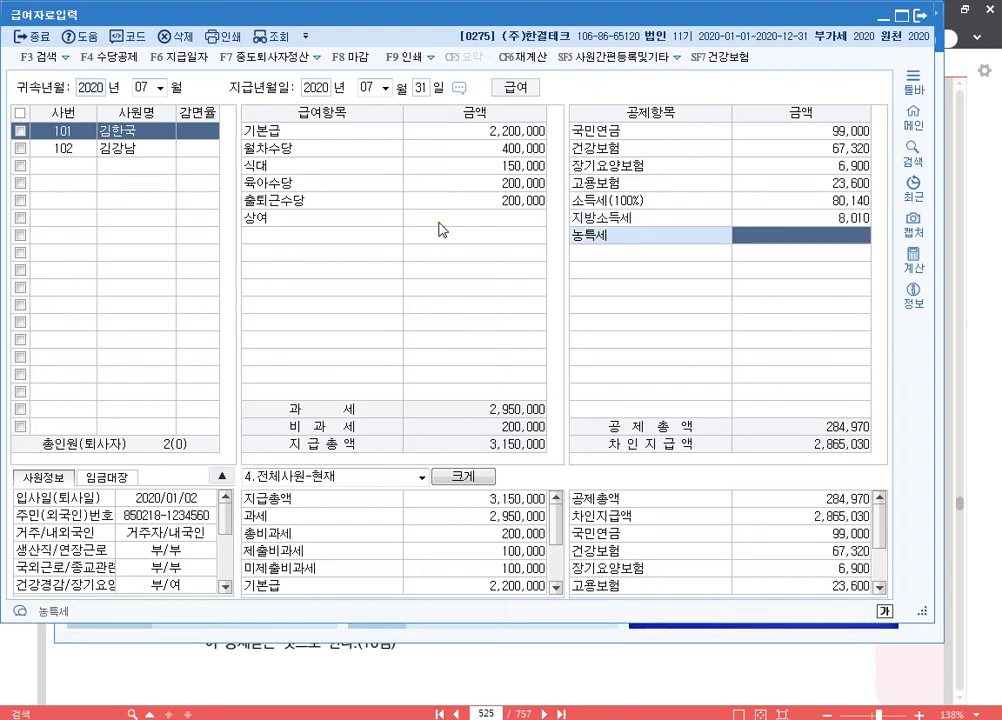
Review the first employee's 소득세 and 지방소득세, and check the 과세 and 비과세 totals against the 식대 and 육아수당 amounts.
key(Up)
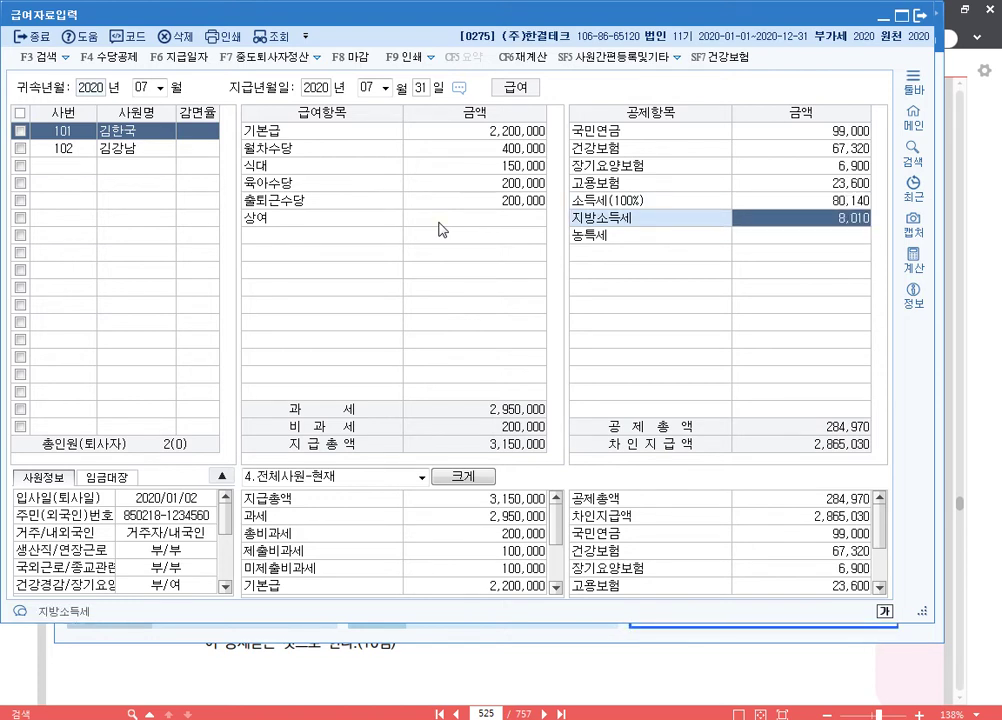
key(Up)
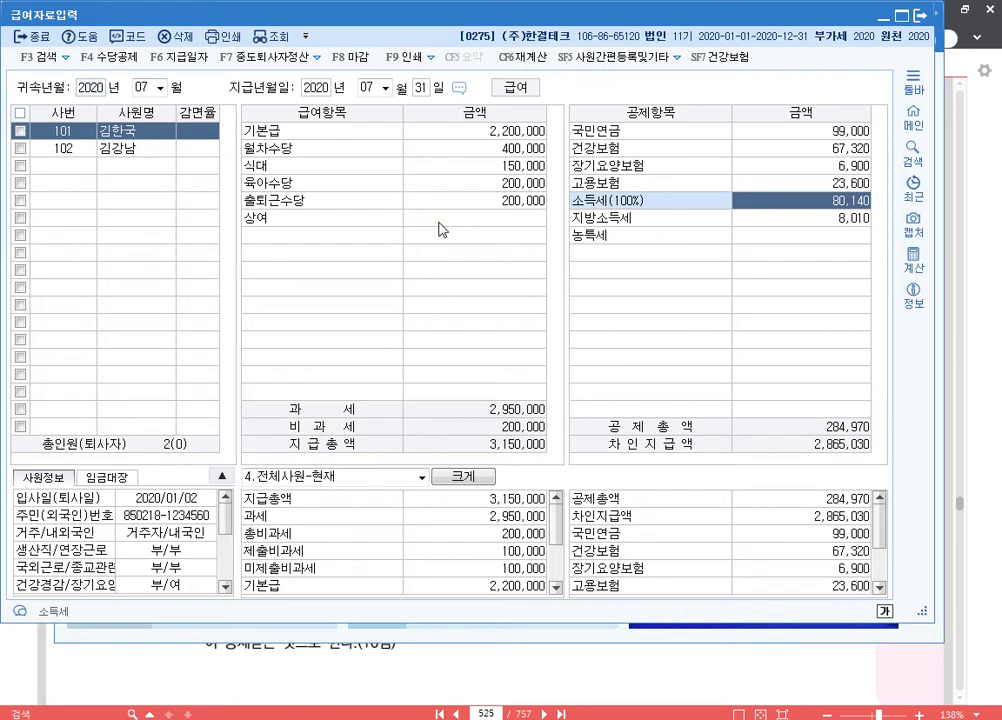
key(Down)
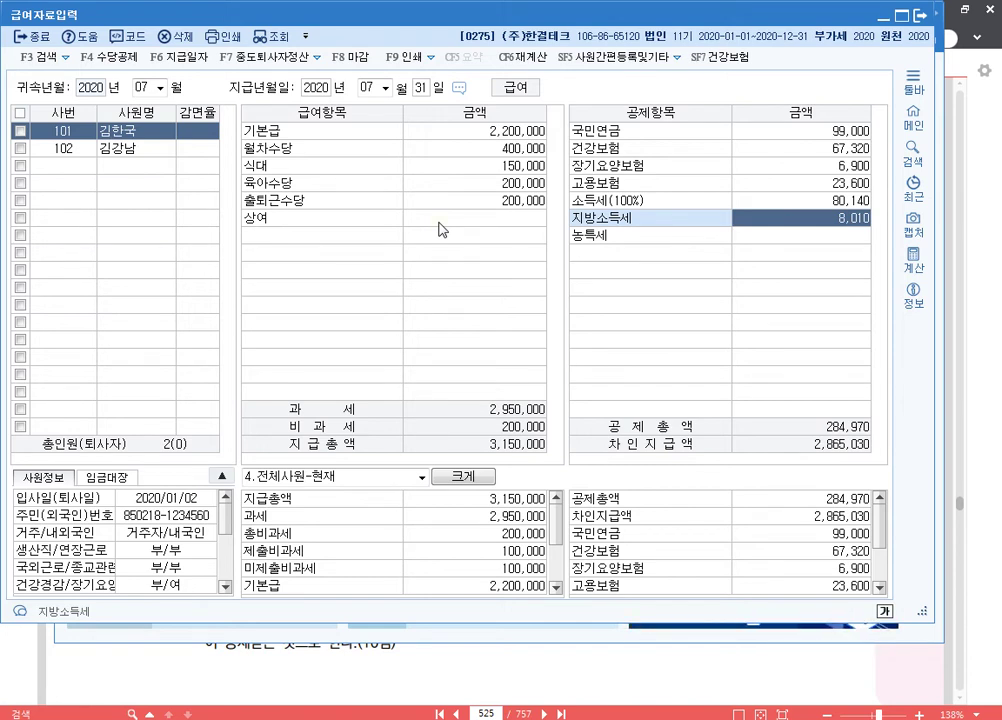
key(Return)
key(Return)
key(Up)
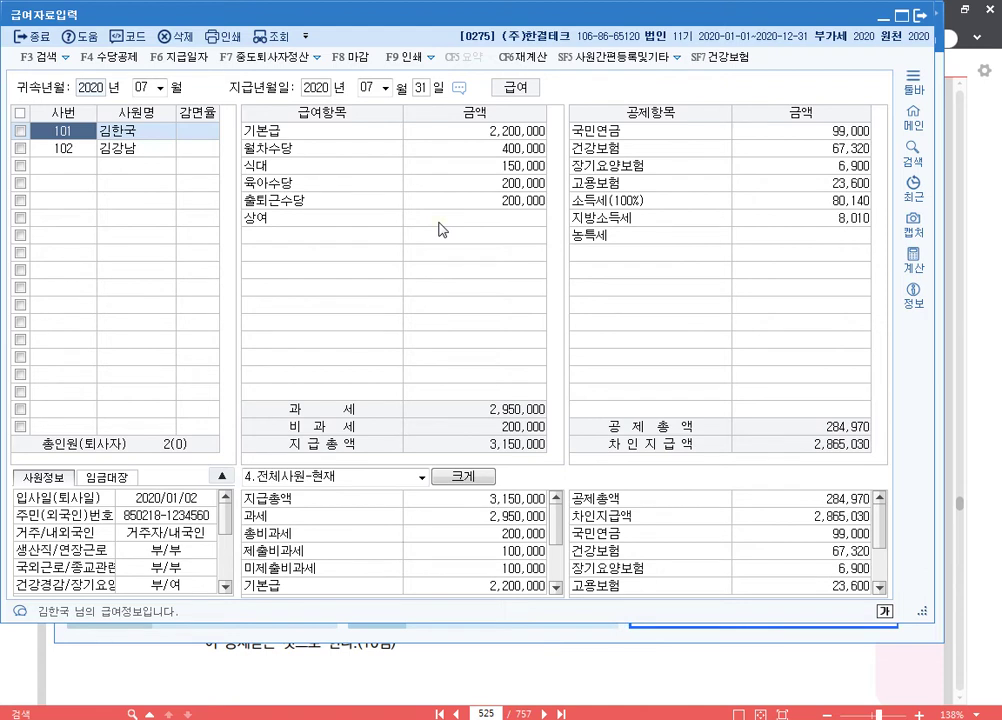
click(520, 433)
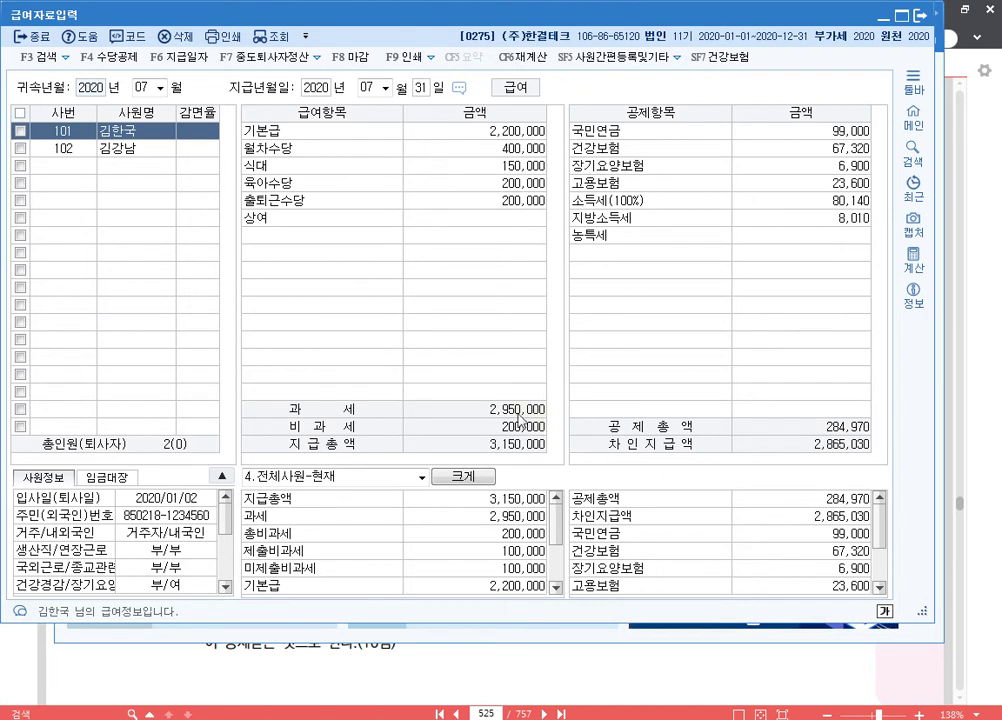
click(463, 170)
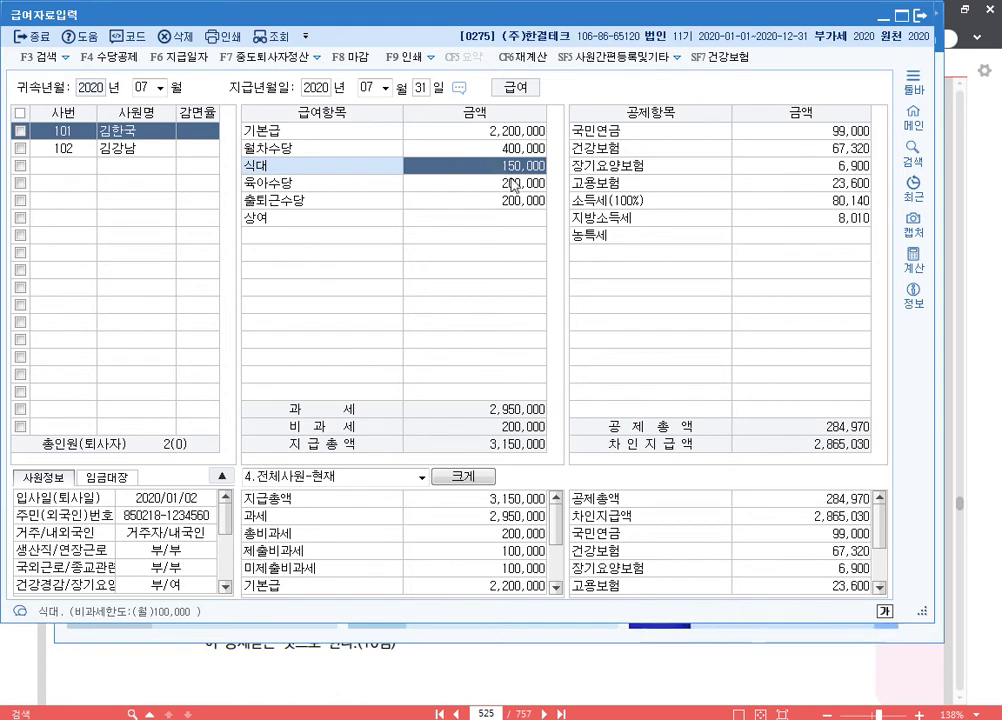
click(500, 185)
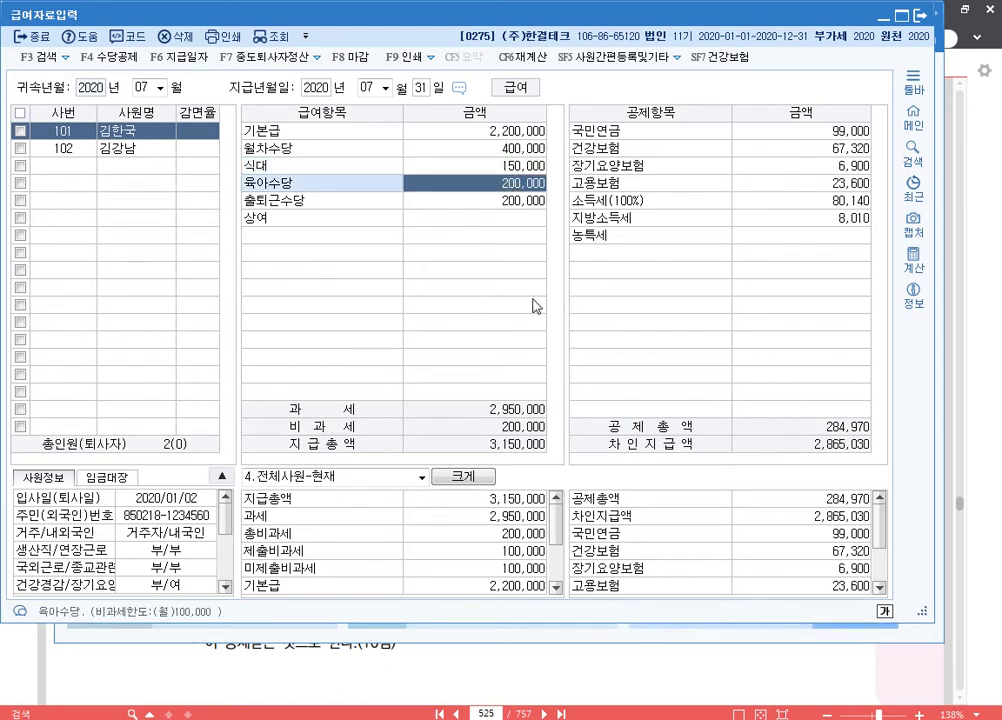
click(529, 427)
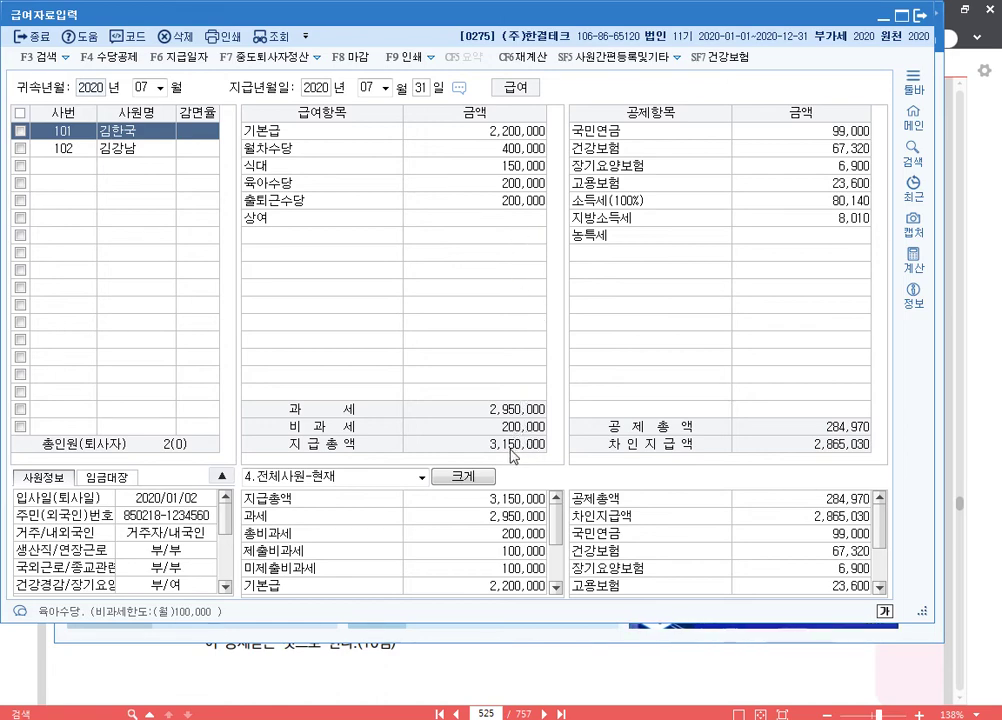
Close the payroll entry, open 원천징수이행상황신고서 and set its 귀속기간 to July 2020 through July 2020.
click(922, 20)
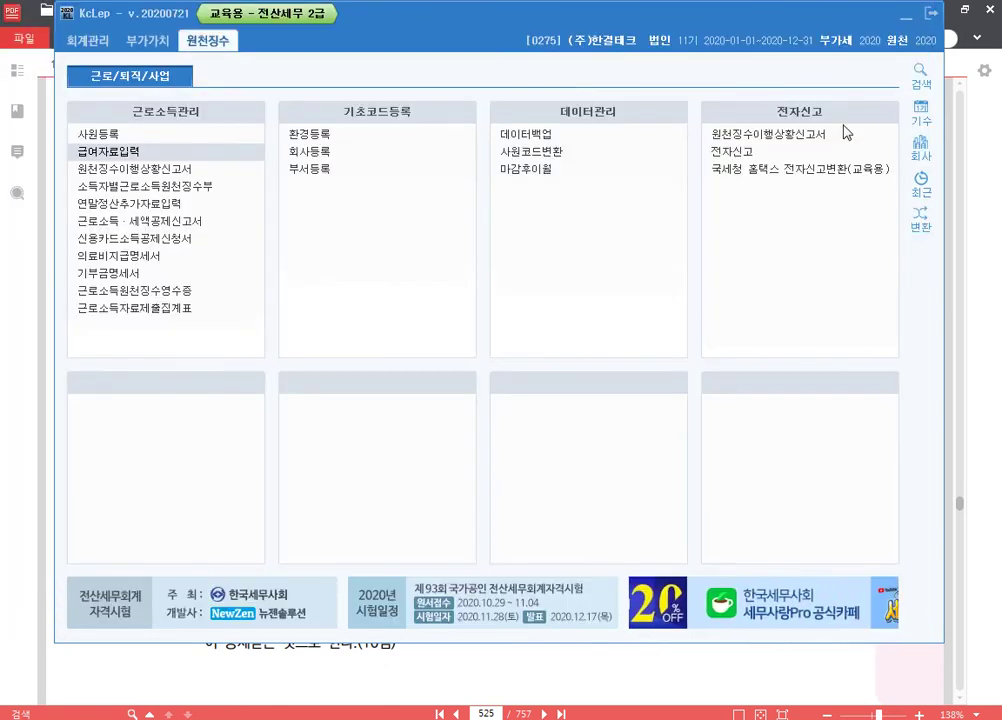
click(213, 171)
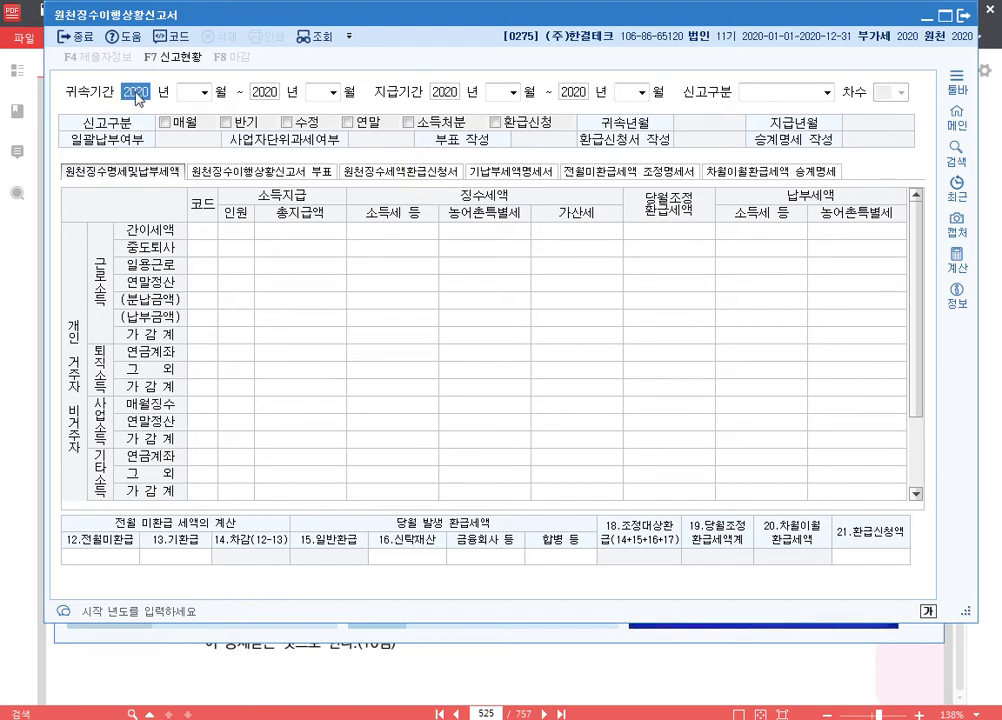
key(Return)
text(7)
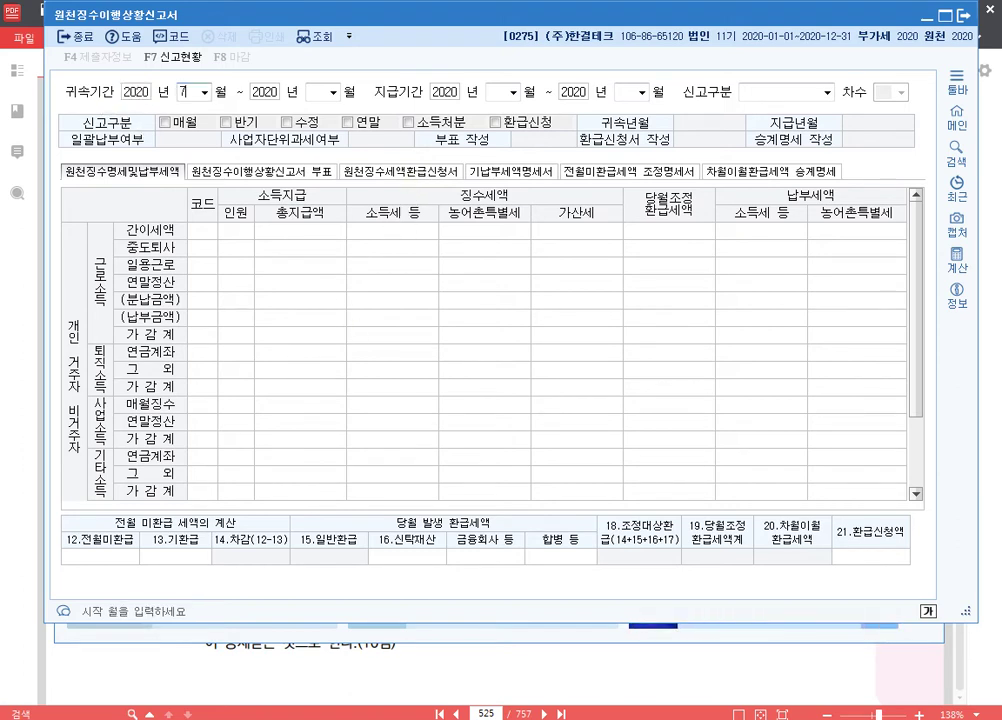
key(Return)
key(Return)
key(Return)
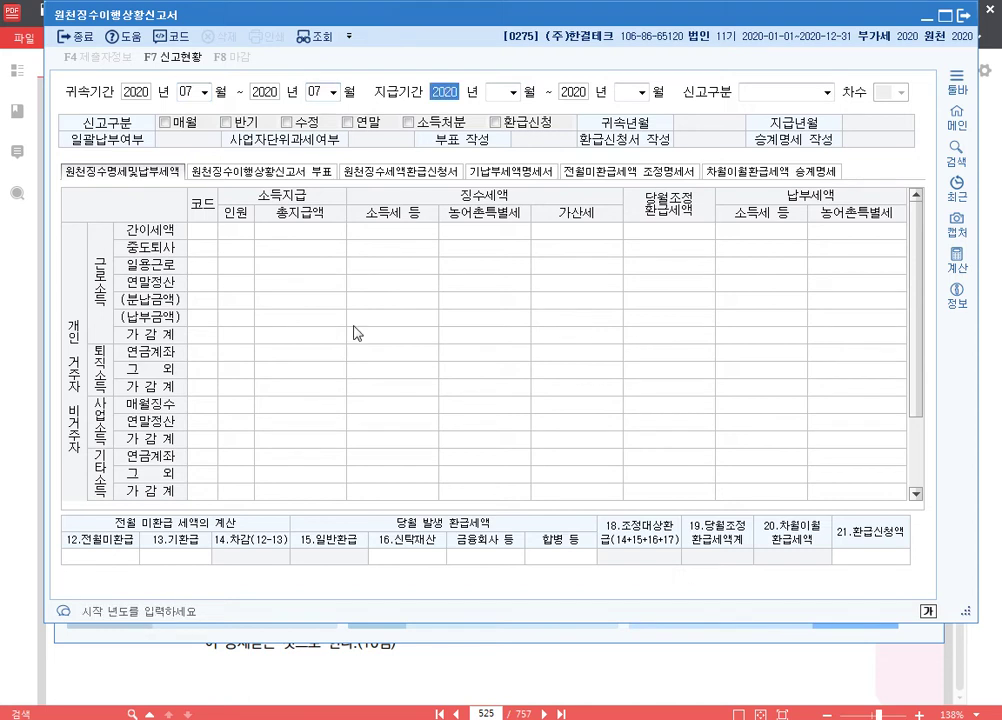
Set the report's 지급기간 to July 2020 through July 2020 and load it with 신고구분 1.정기신고.
key(Return)
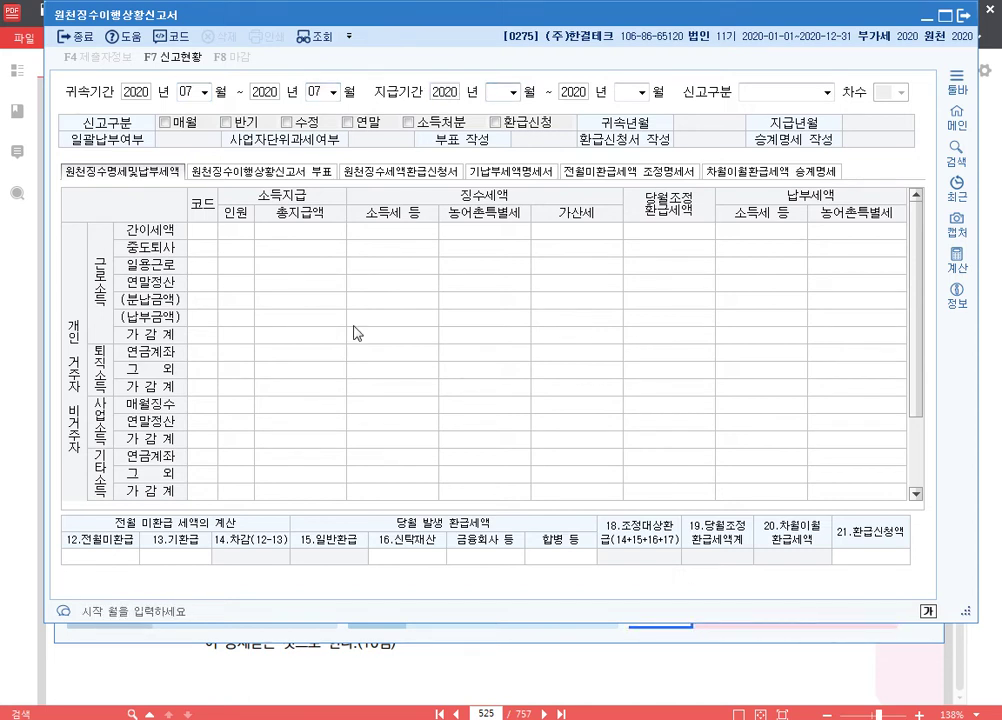
text(7)
key(Return)
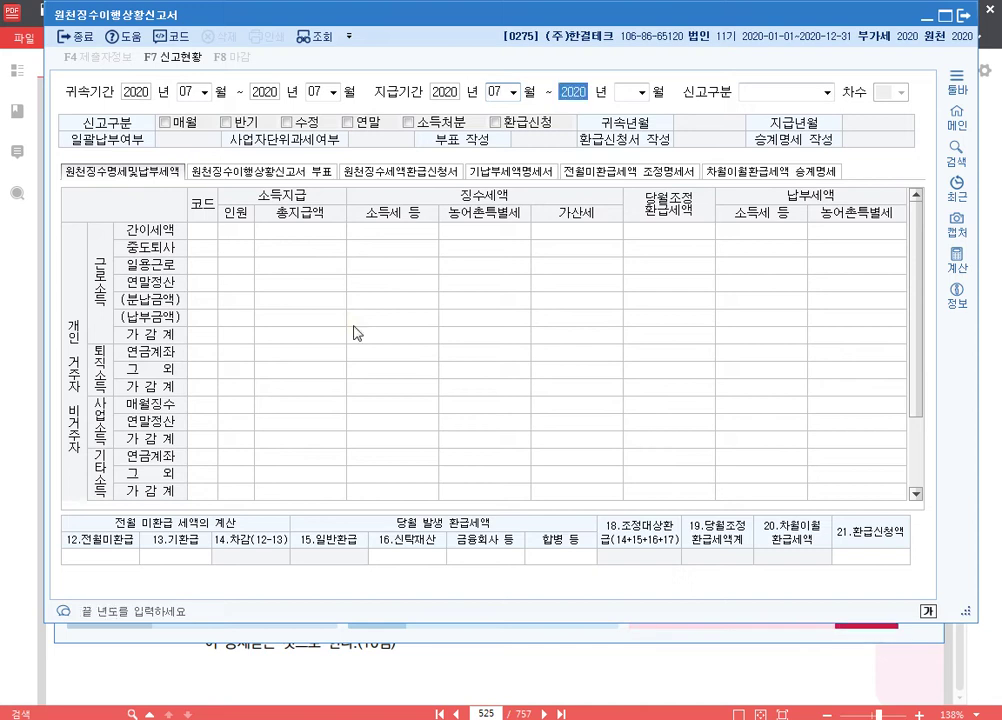
key(Return)
text(7)
key(Return)
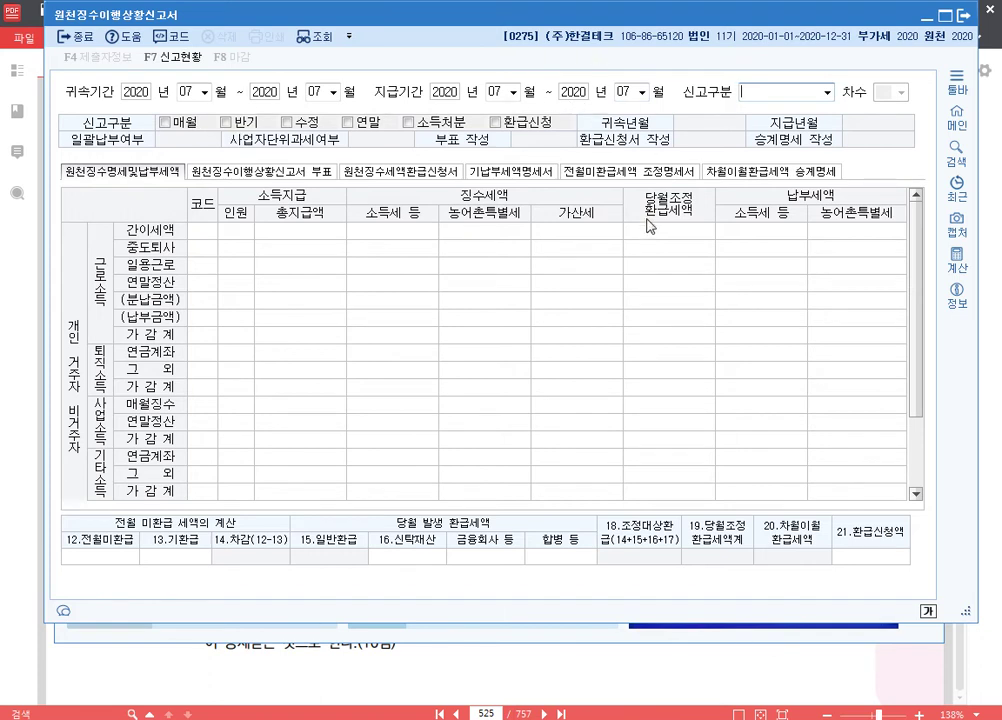
key(1)
key(Return)
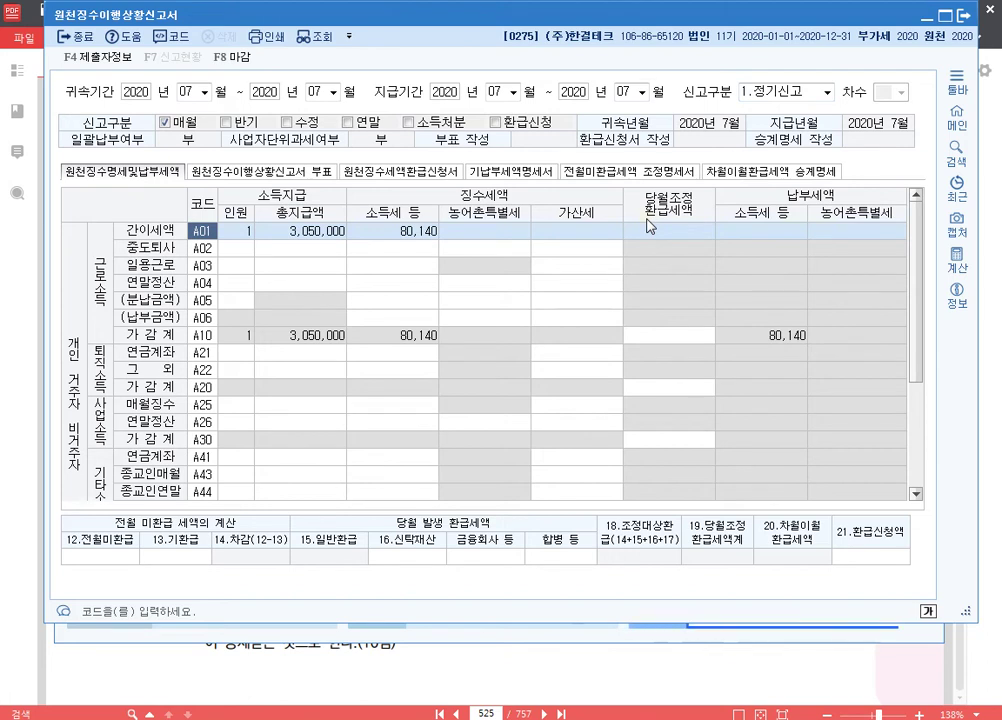
Enter 210,000 as the 12.전월미환급 amount in the July 2020 원천징수이행상황신고서.
click(408, 233)
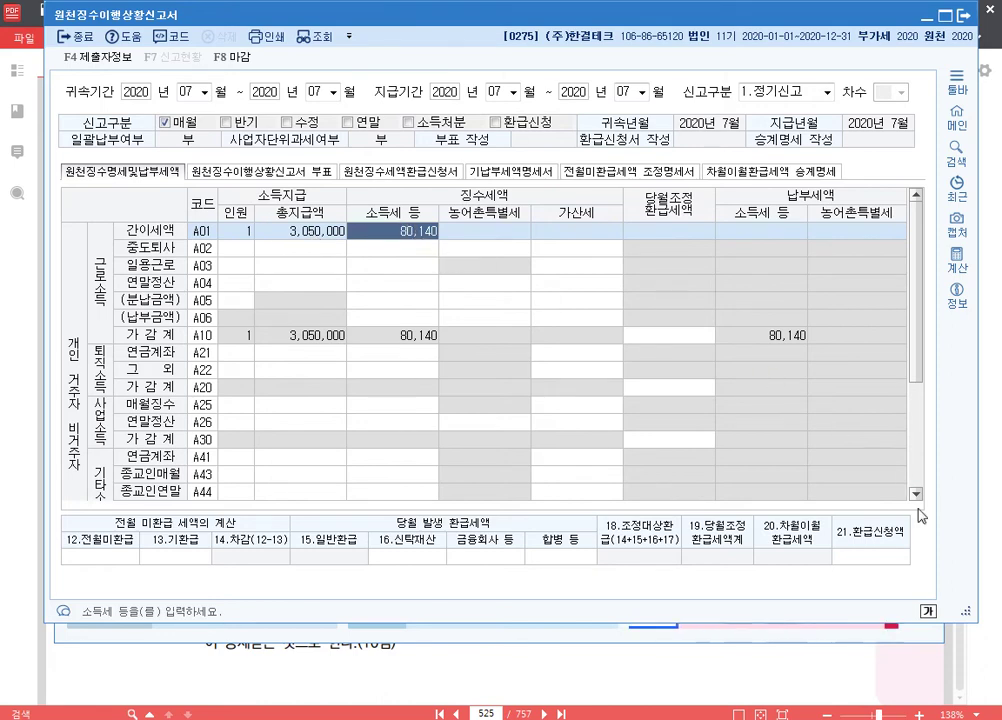
drag(972, 627, 968, 409)
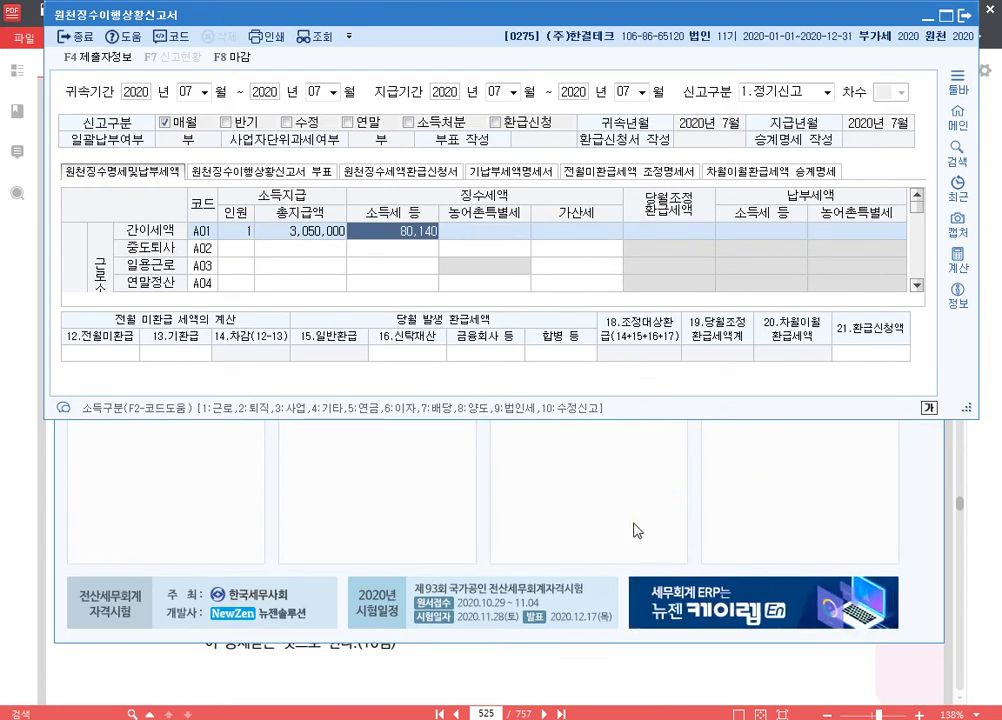
key(F9)
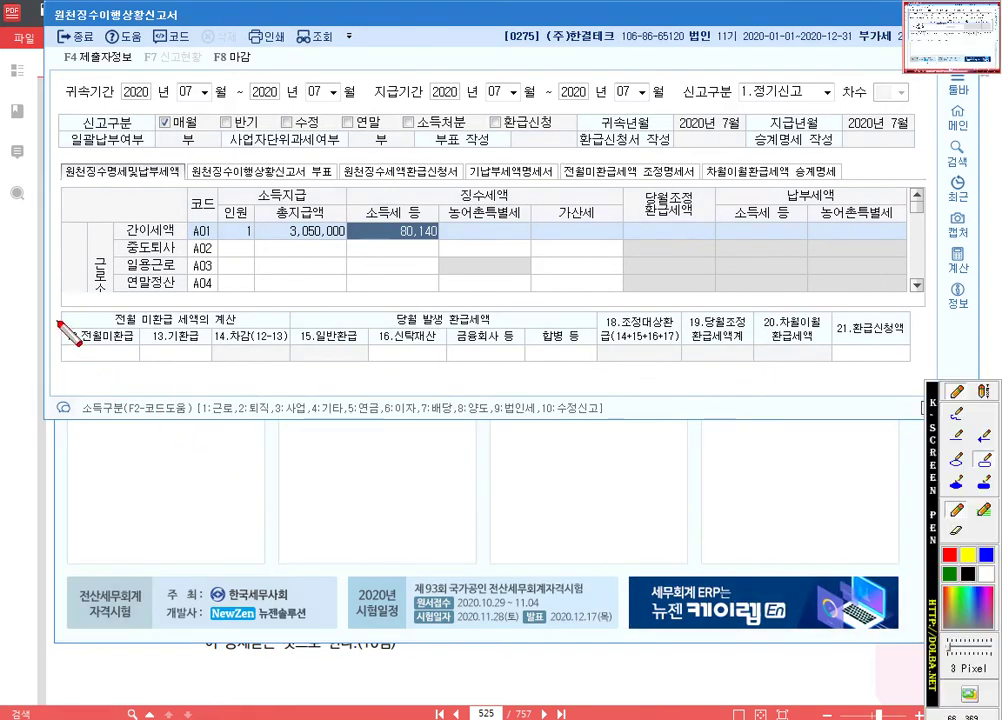
drag(57, 318, 146, 376)
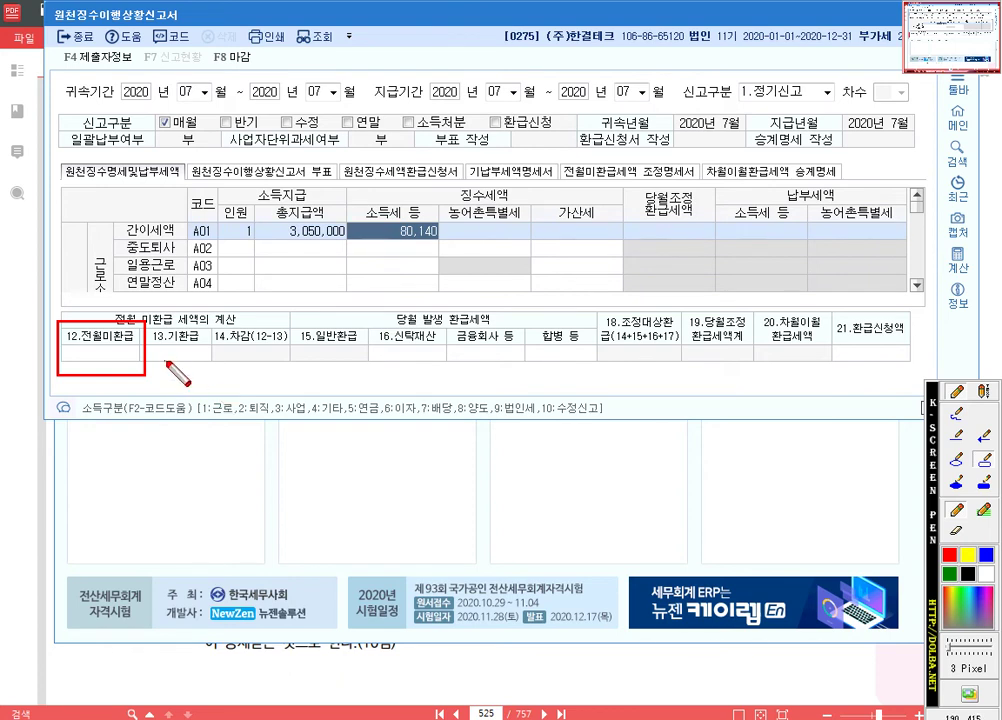
key(Escape)
click(116, 354)
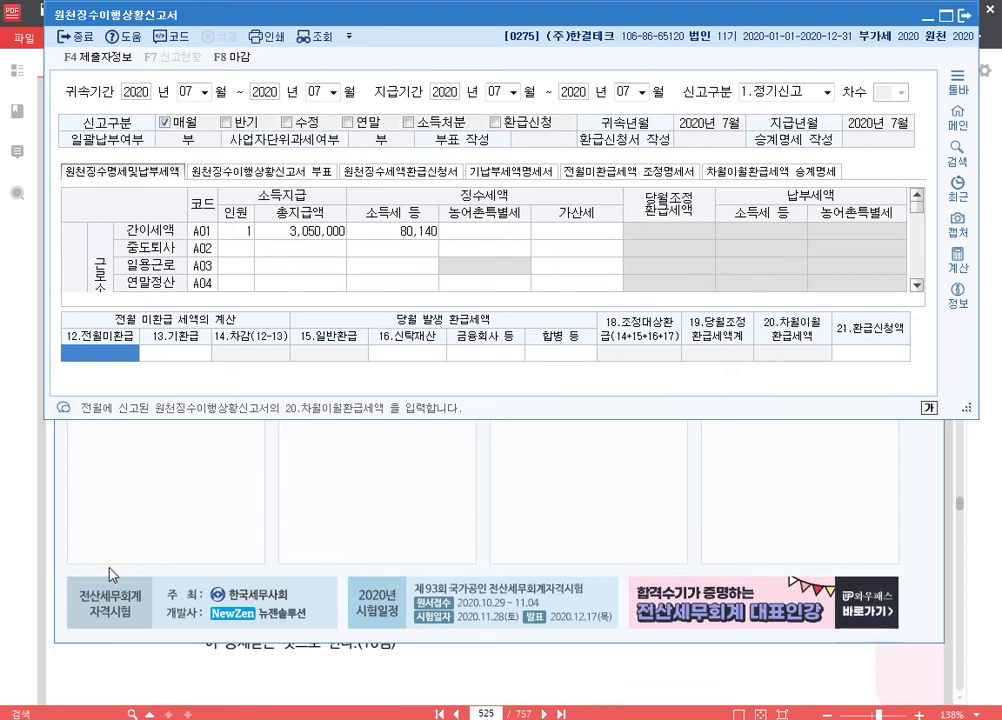
text(210,000)
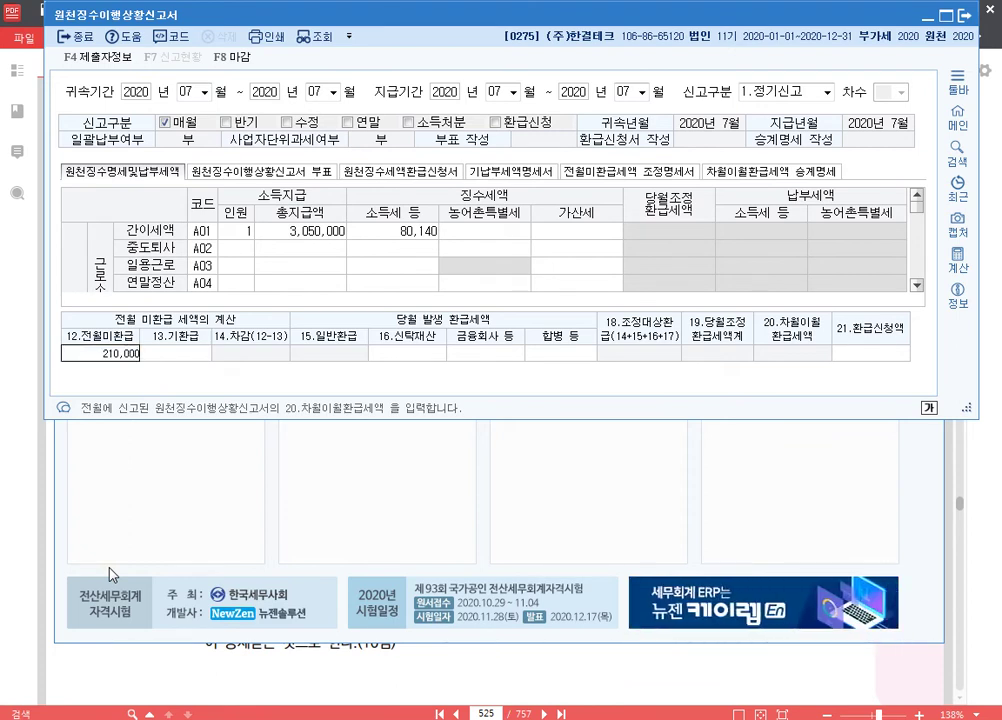
key(Return)
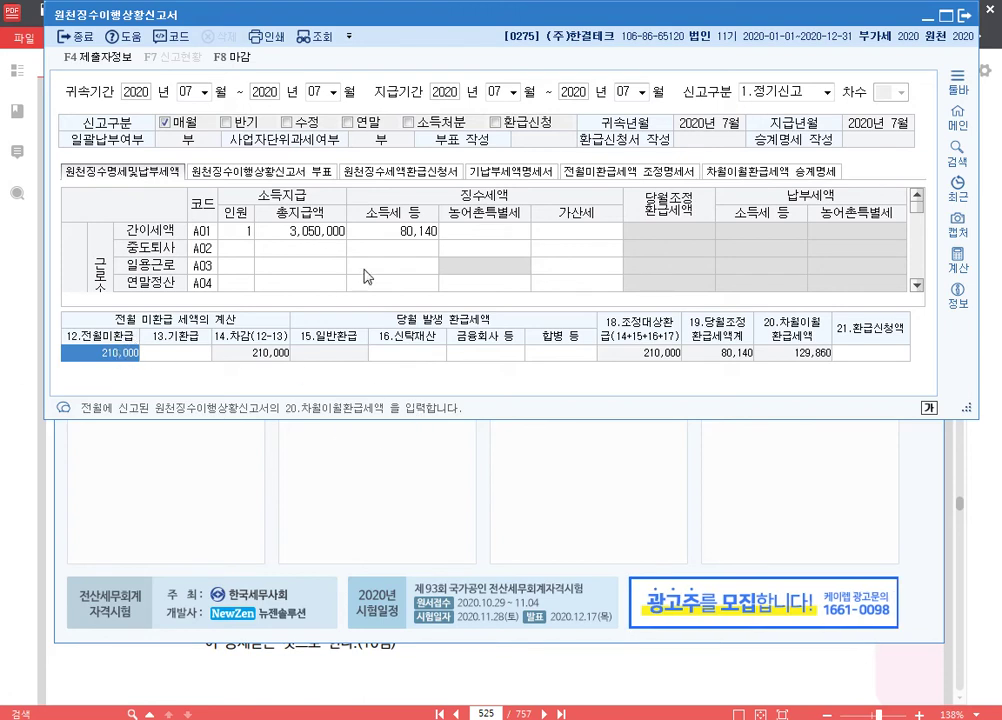
Compare the A01 소득세 with the A10 당월조정환급세액, and examine the 20.차월이월환급세액 and 21.환급신청액 fields.
click(416, 230)
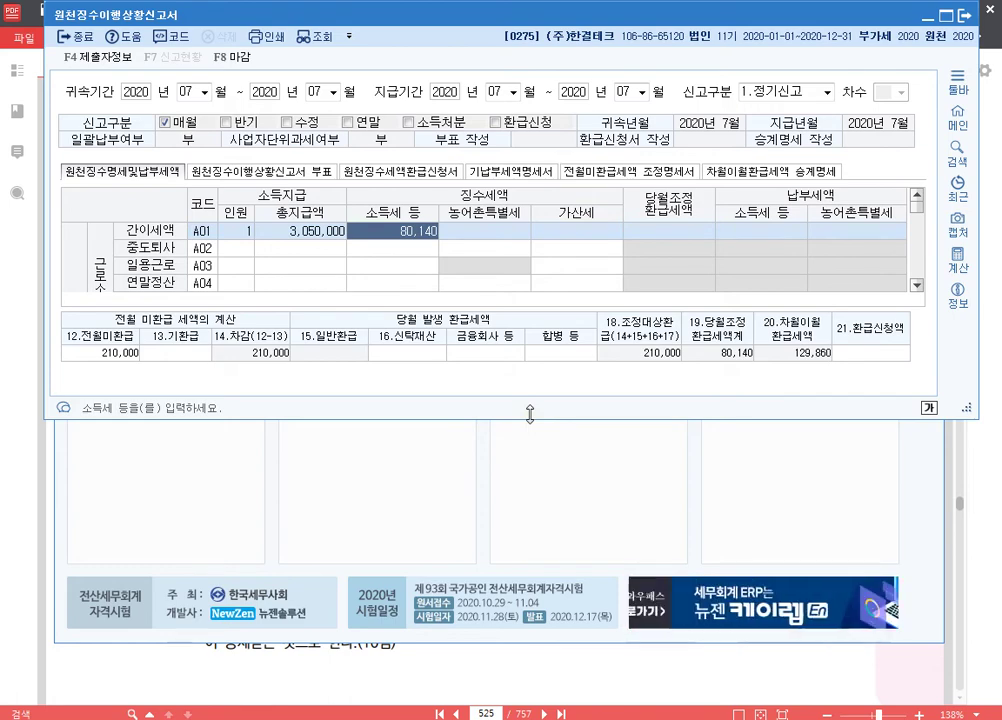
drag(530, 414, 530, 495)
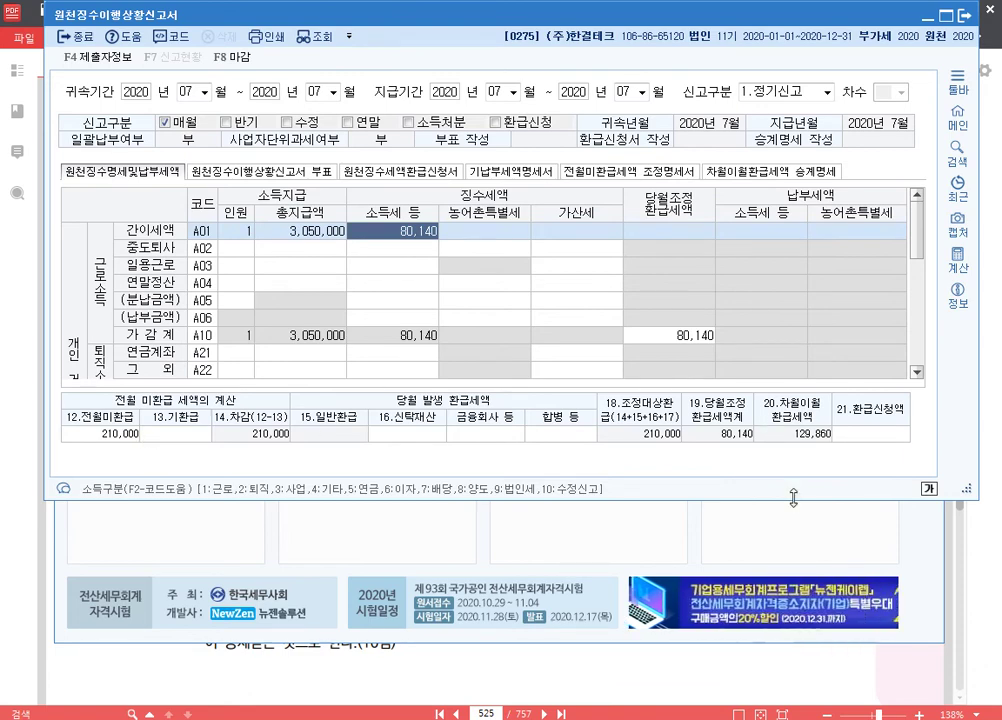
drag(801, 499, 801, 440)
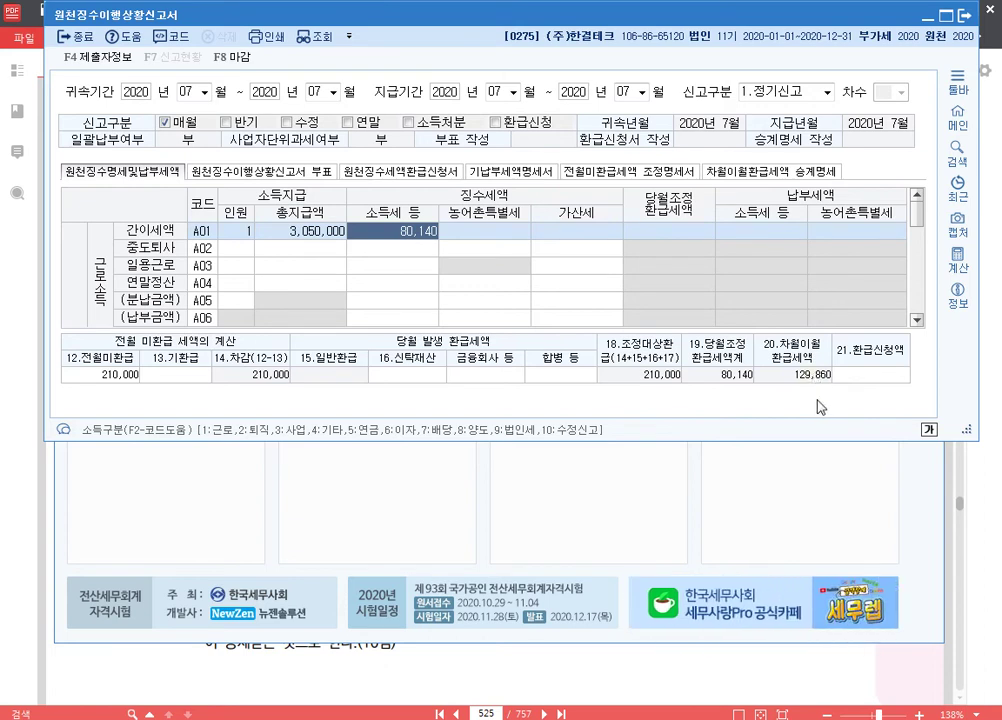
key(F12)
mouse_move(765, 361)
mouse_down()
mouse_move(805, 384)
mouse_move(912, 387)
mouse_up()
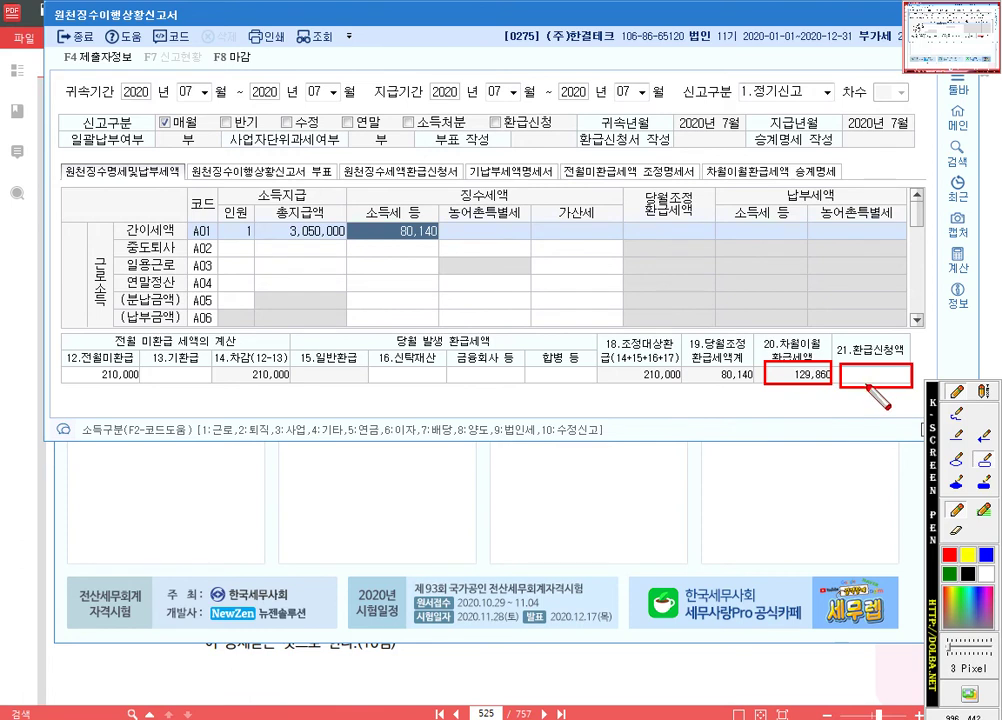
key(Escape)
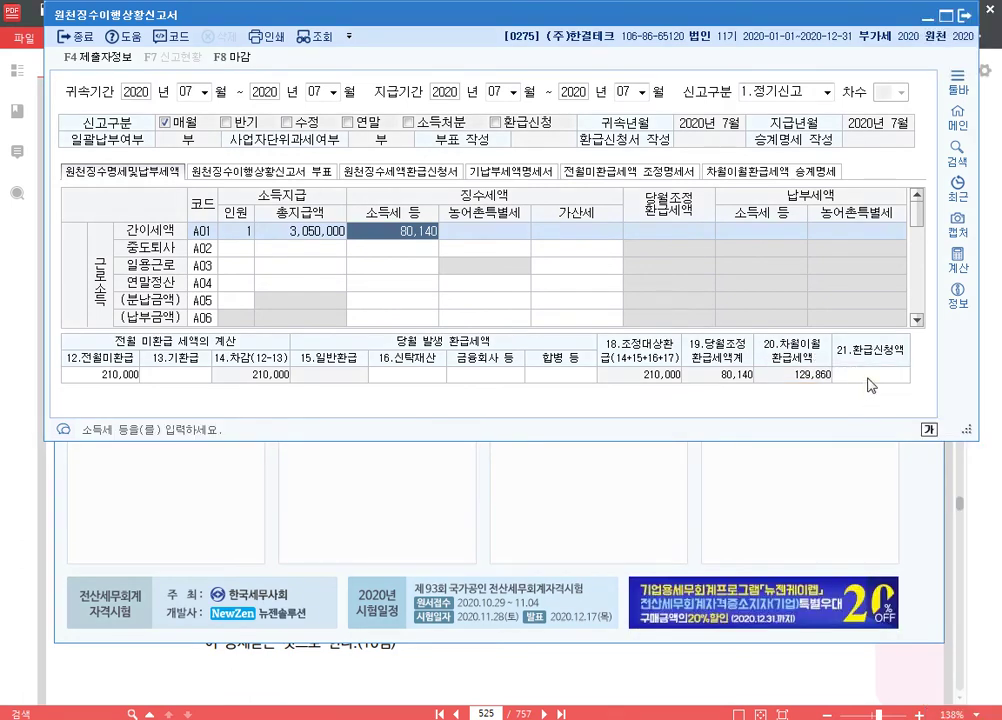
Try a refund claim of 129,860 in 21.환급신청액 and clear the field again.
click(869, 376)
text(129000)
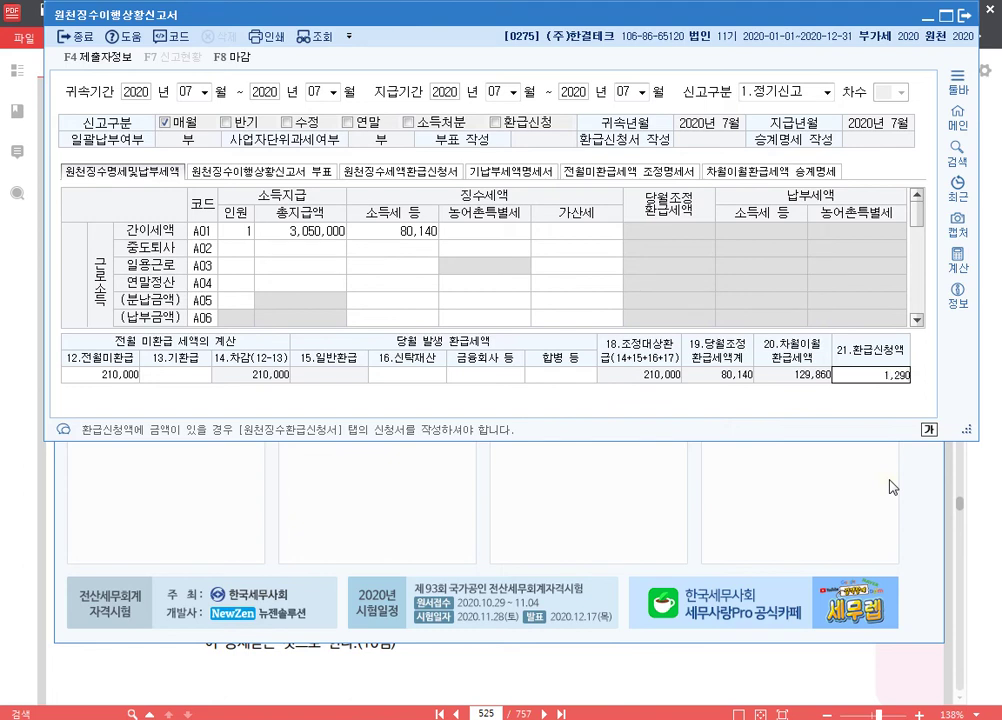
text(860)
key(Return)
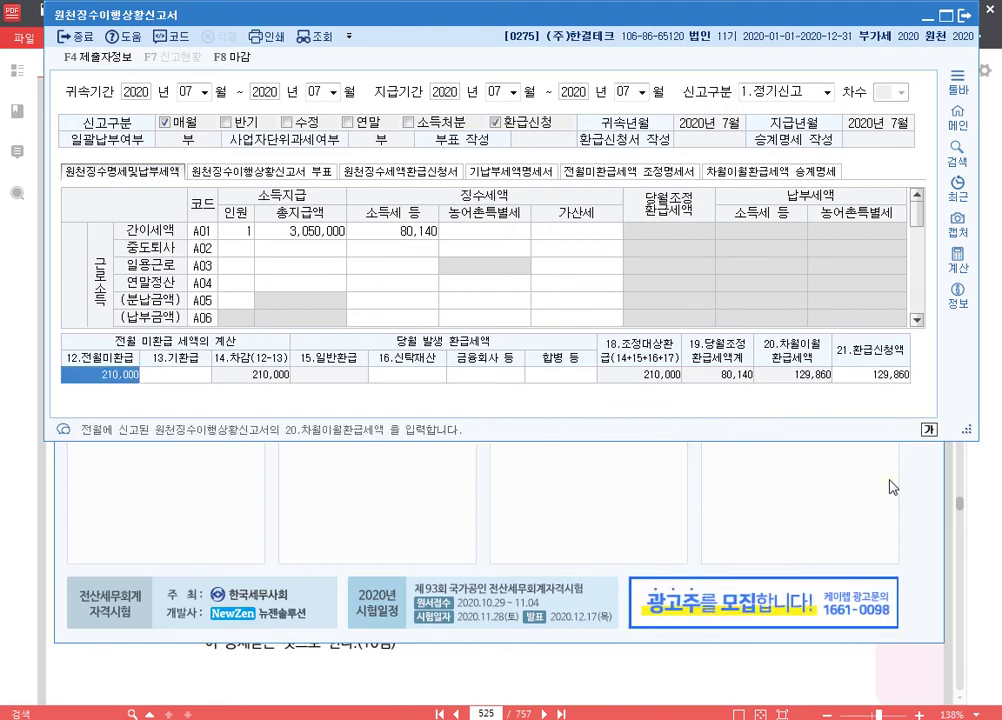
click(902, 377)
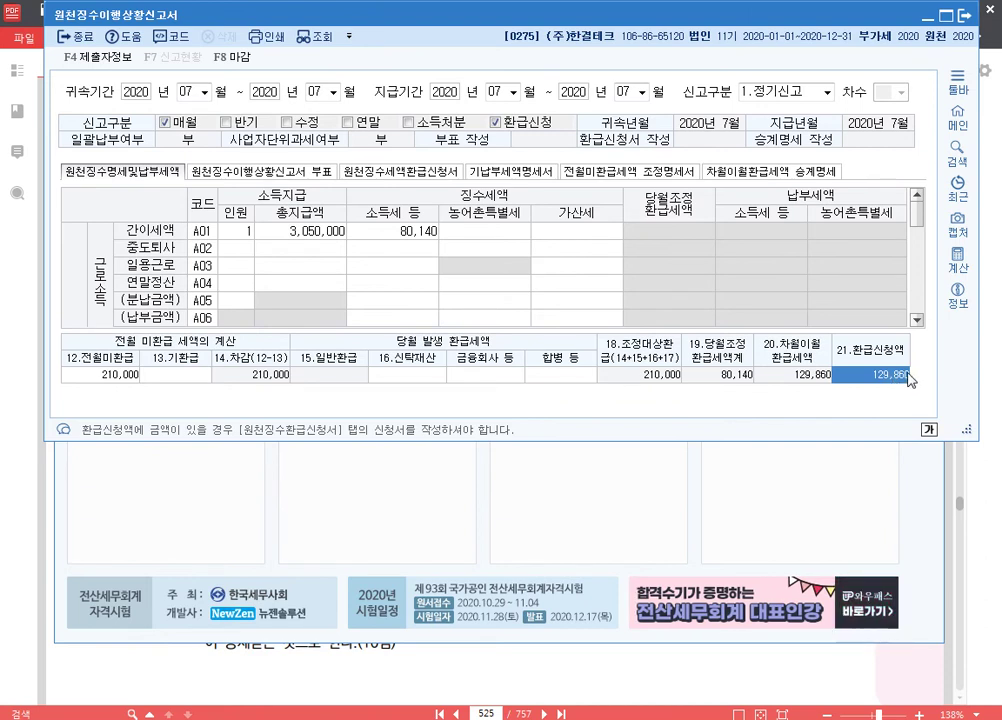
key(Delete)
key(Return)
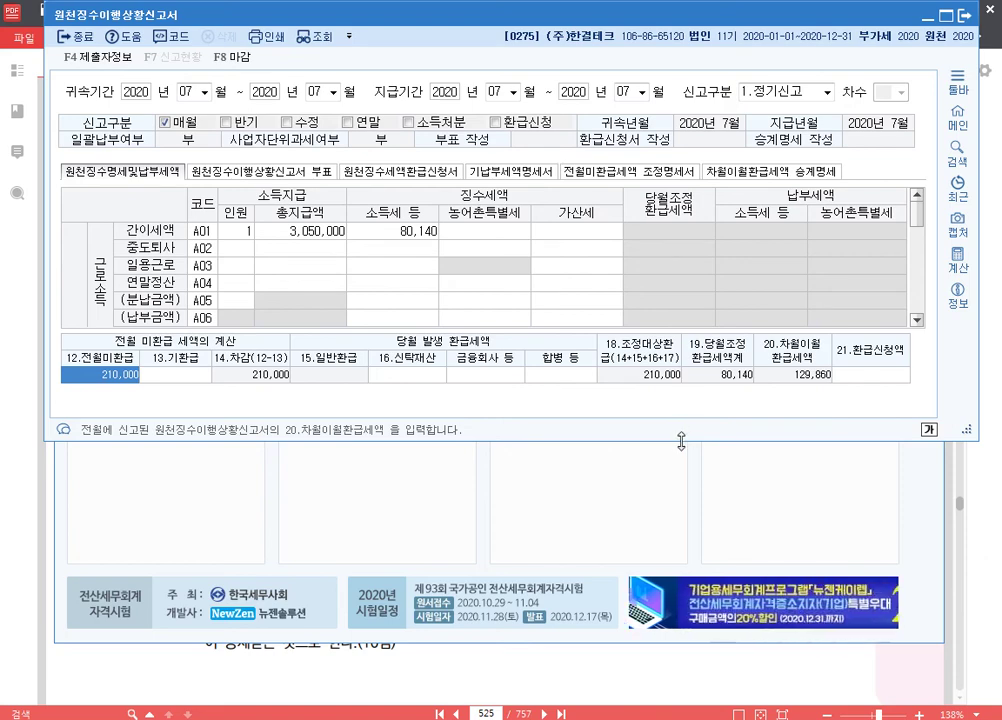
Enlarge the 원천징수이행상황신고서 window to show the completed report, and close it to return to the main menu.
drag(681, 441, 749, 636)
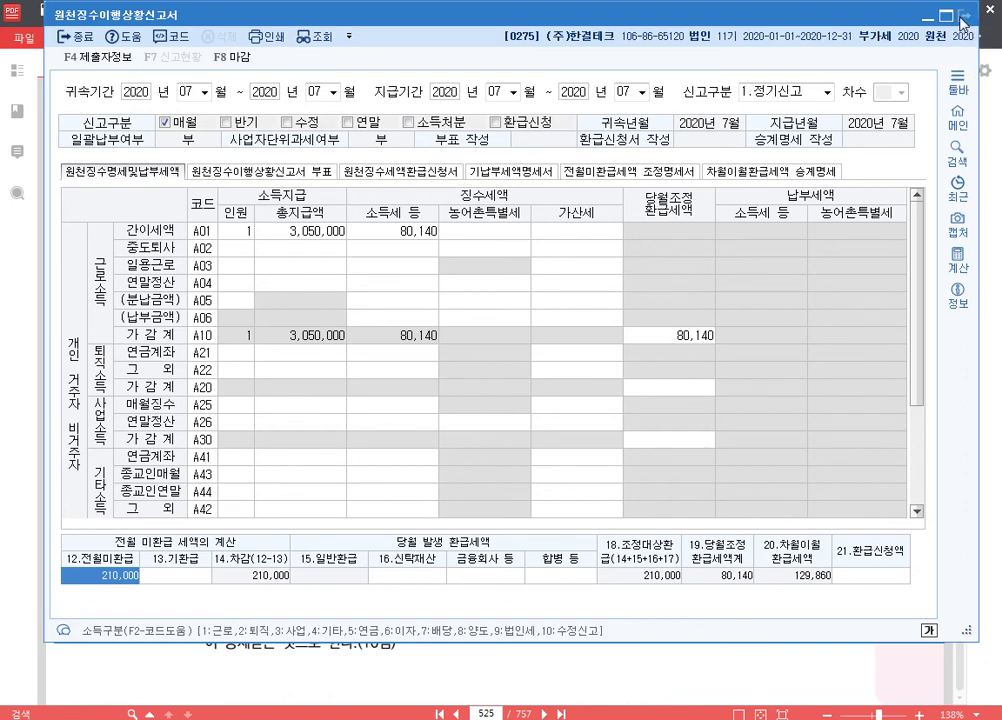
click(964, 17)
click(520, 351)
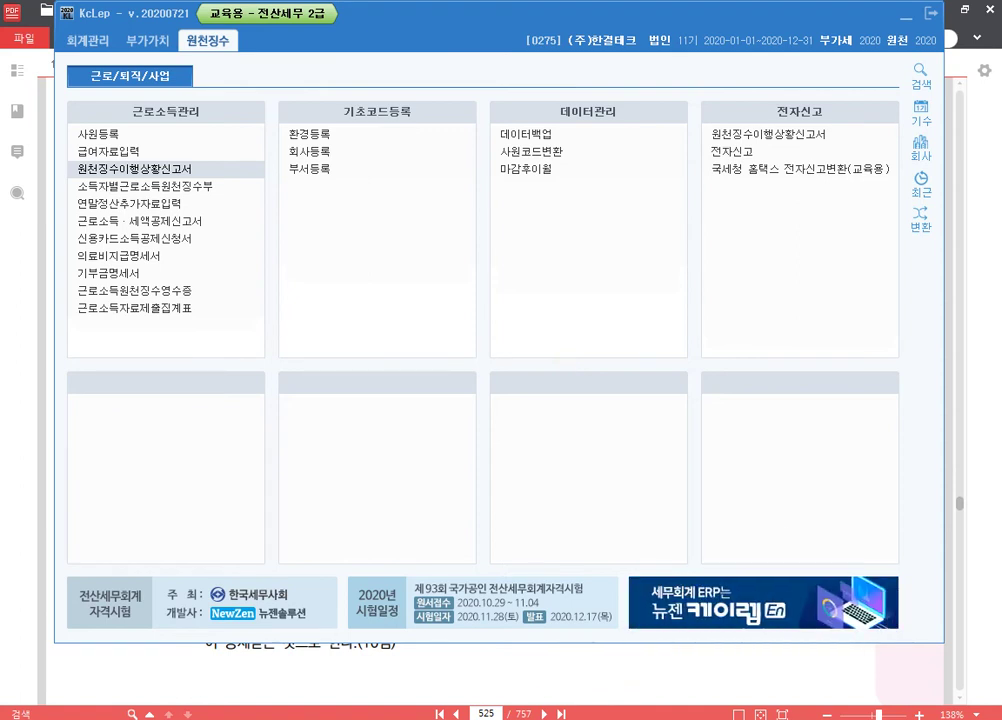
Switch to the 메모장 notes and add the line "p.536 0276" below the p.525 entry.
click(226, 718)
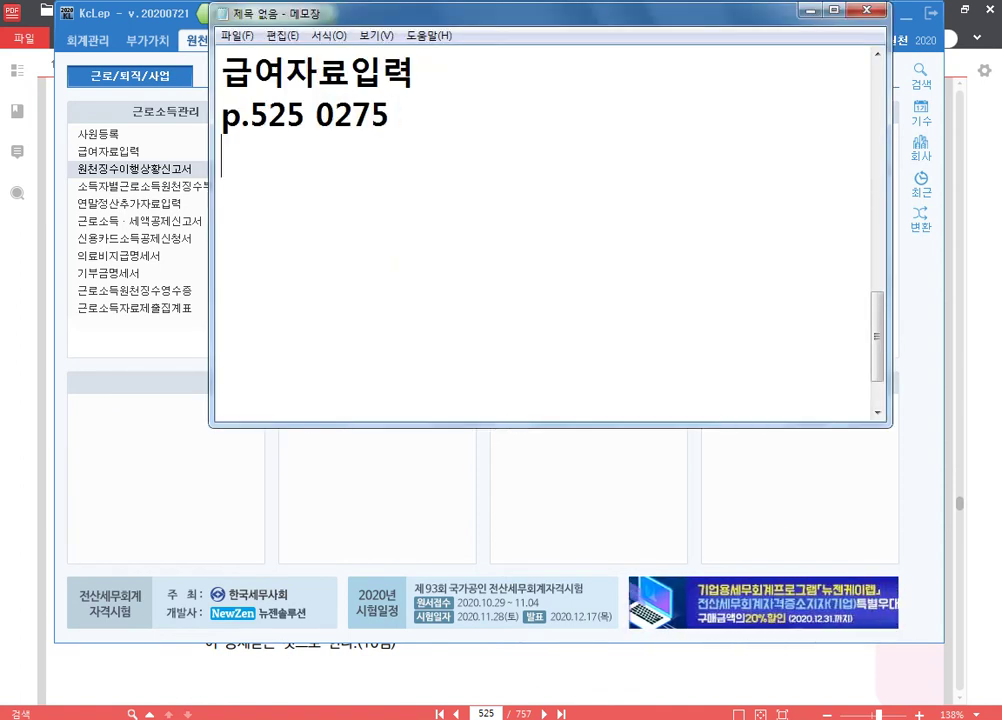
key(Return)
text(p)
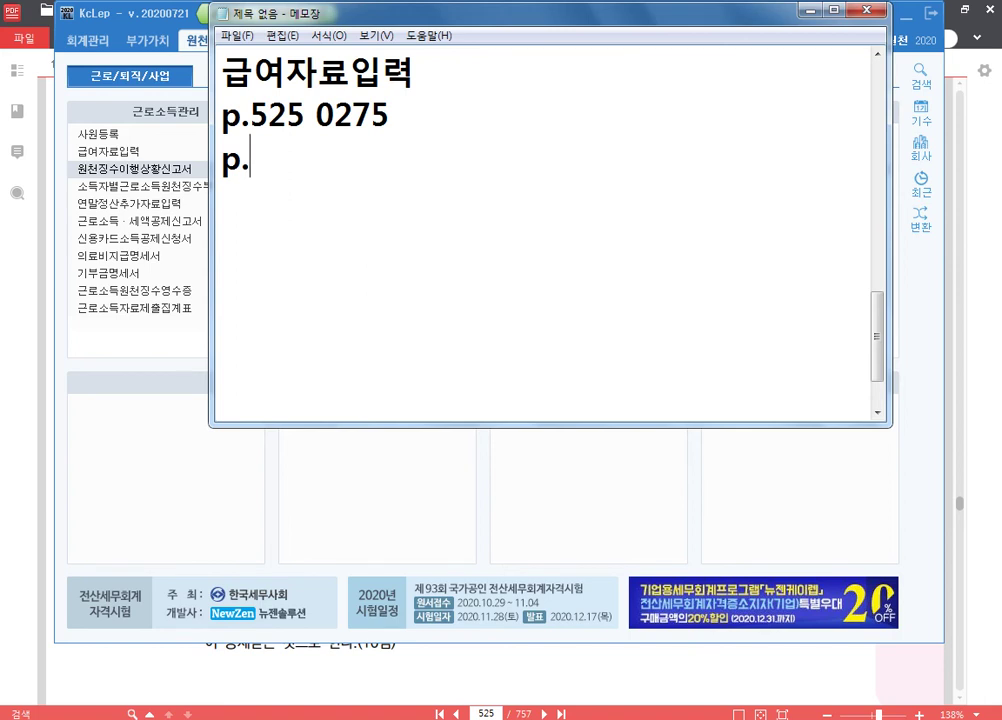
text(.536)
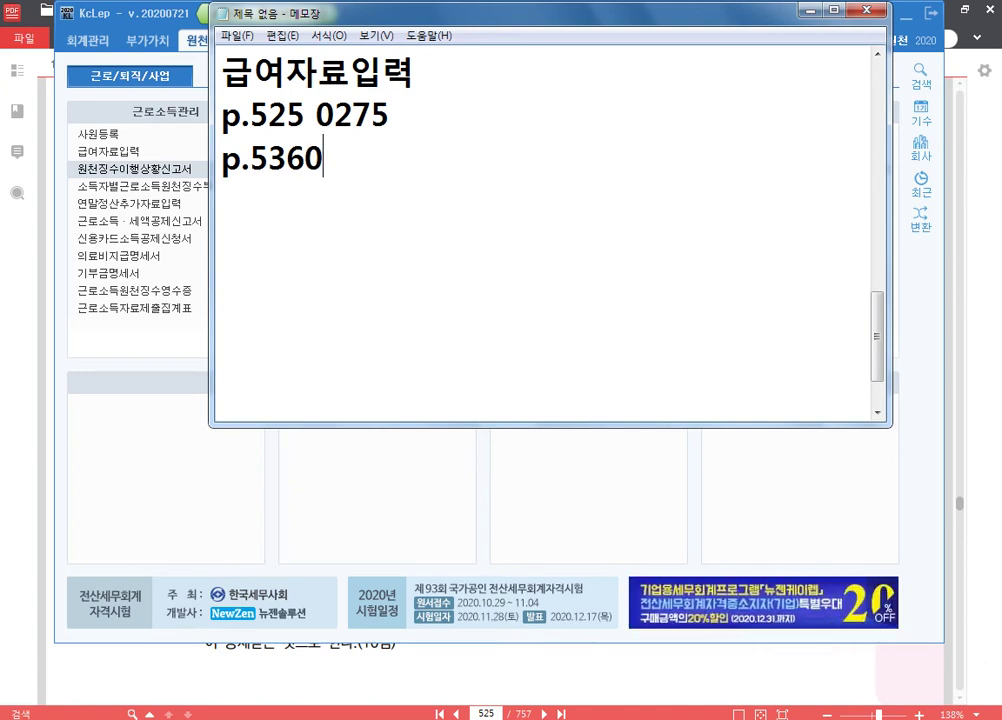
text(276)
key(Left)
key(Left)
key(Left)
key(Left)
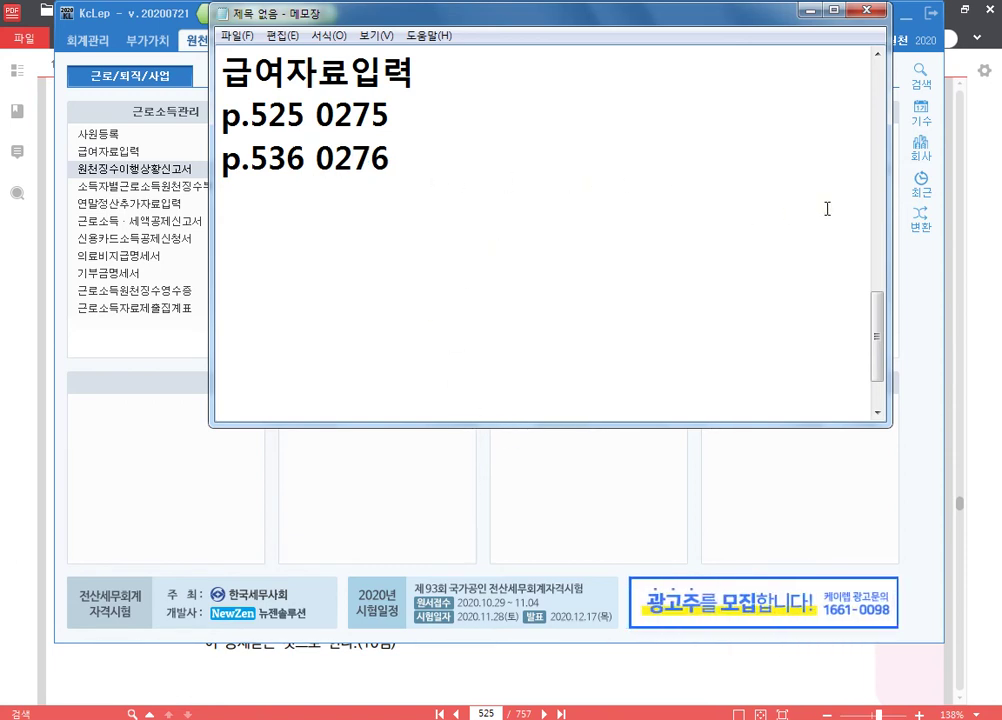
Switch back to KcLep and change the working company to 0276 (주)대웅.
click(921, 150)
text(2)
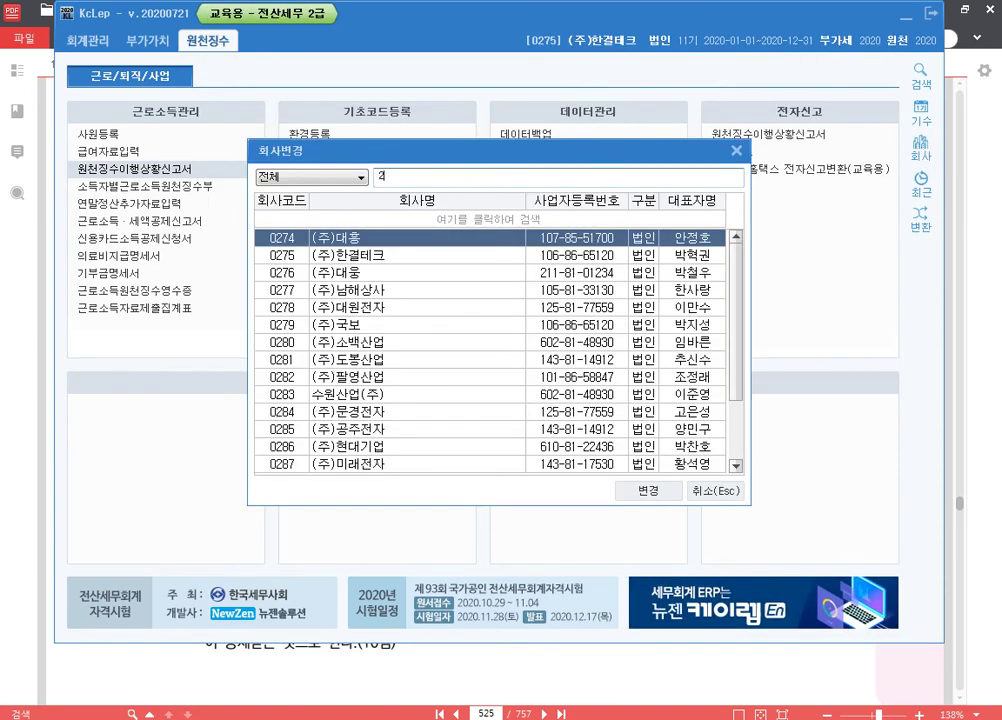
text(76)
key(Return)
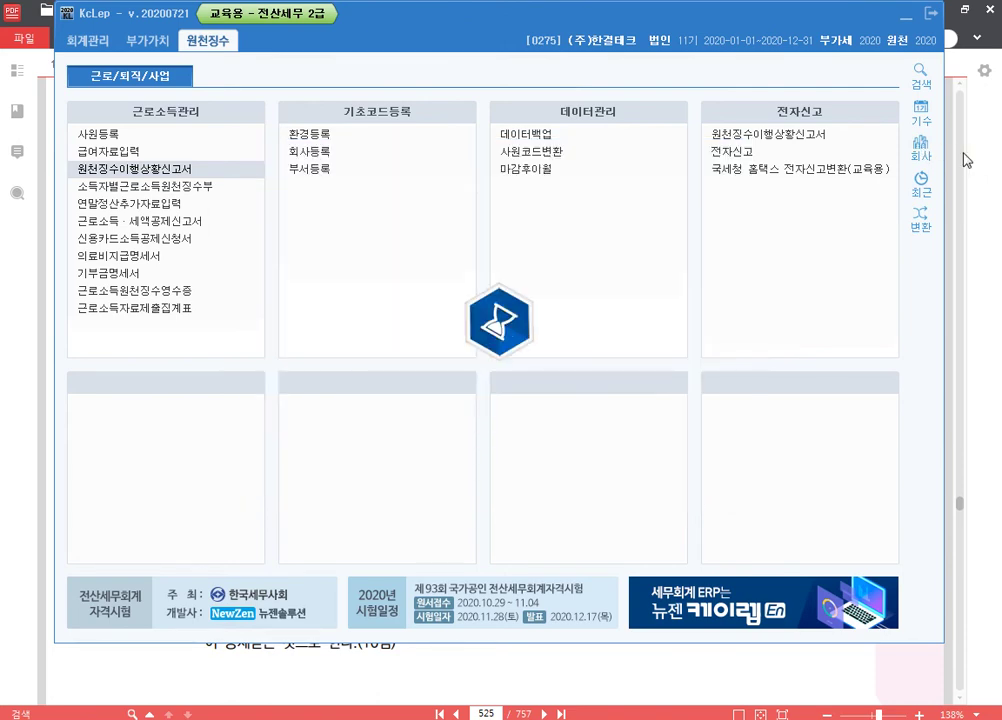
Switch to the textbook in 알PDF and go to page 536.
click(502, 714)
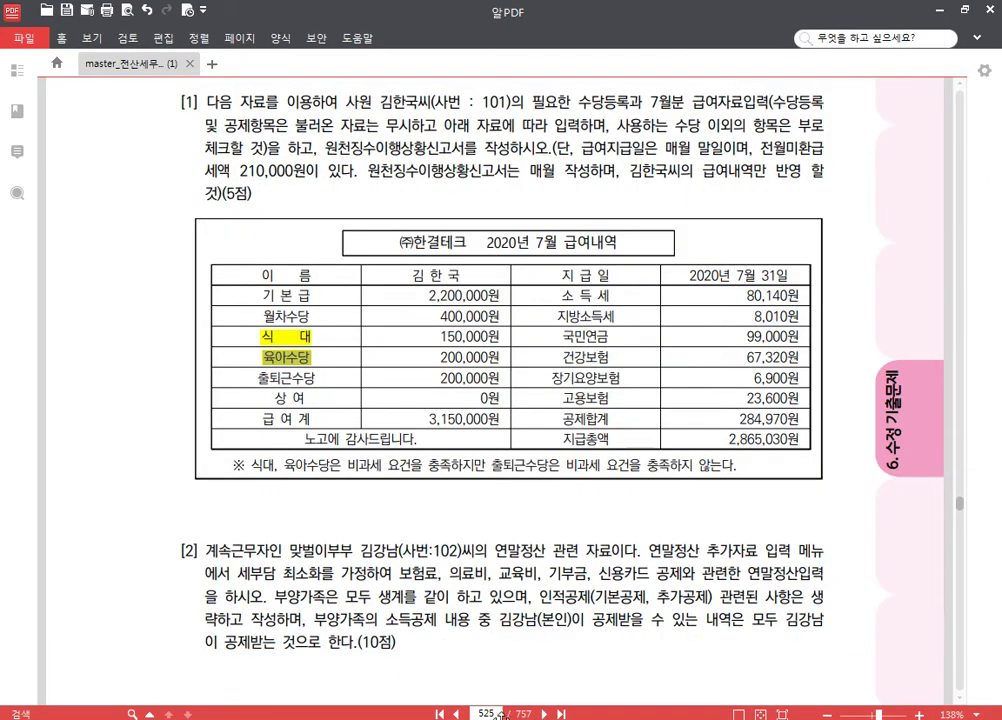
click(490, 714)
key(Return)
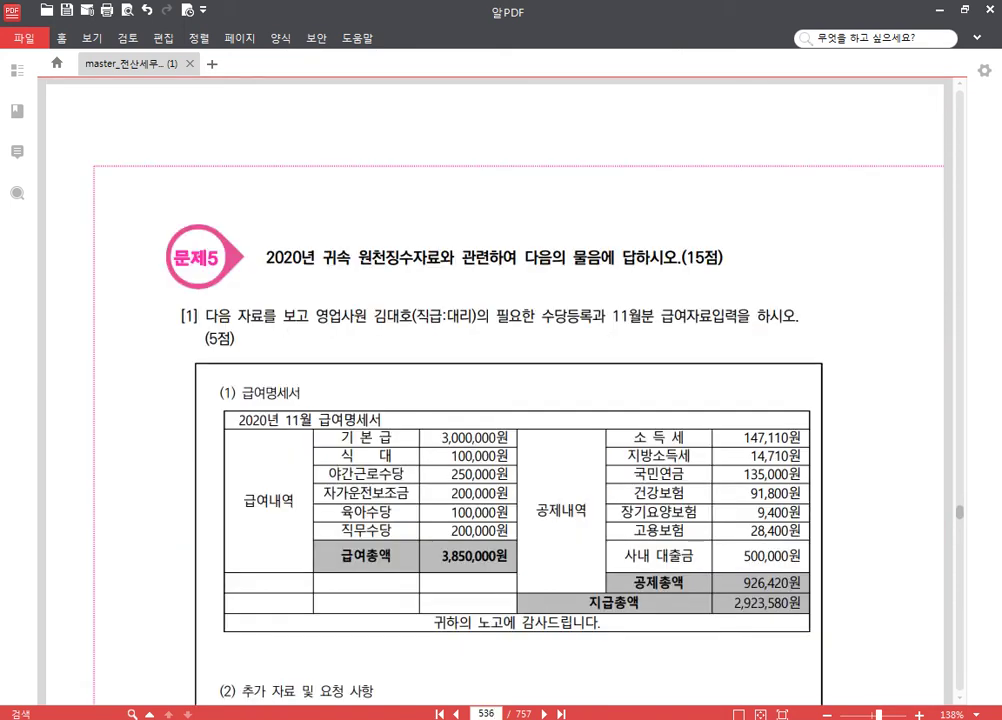
Read question [1]'s November 2020 급여명세서 and its 추가 자료 및 요청 사항 on 수당내역, 공제내역 and unused allowances.
scroll(550, 400, down, 3)
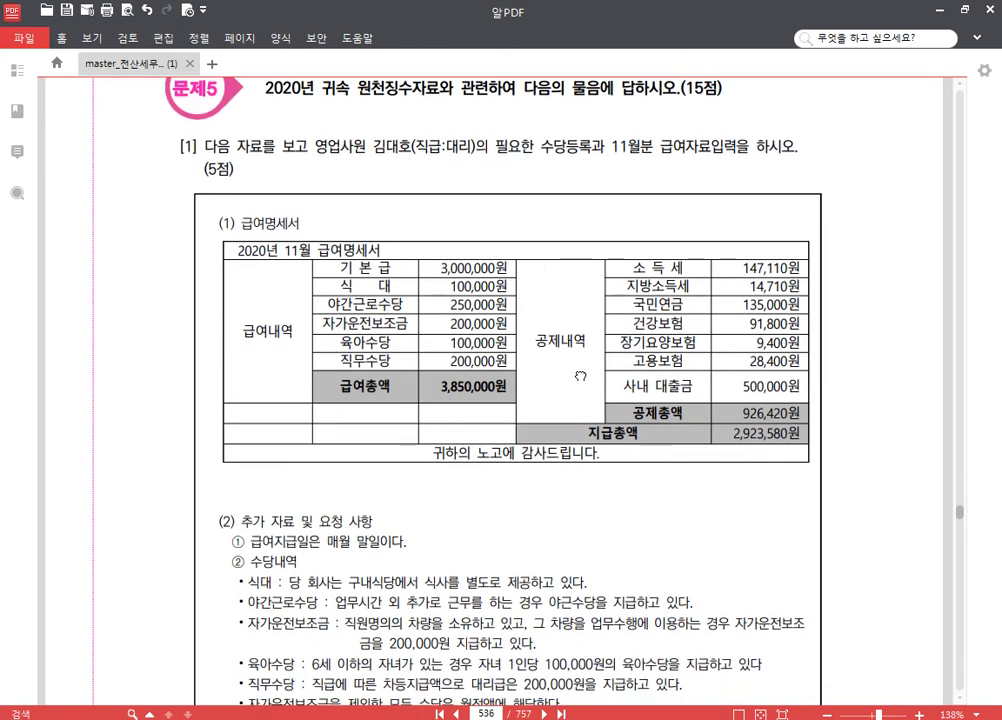
scroll(594, 424, down, 1)
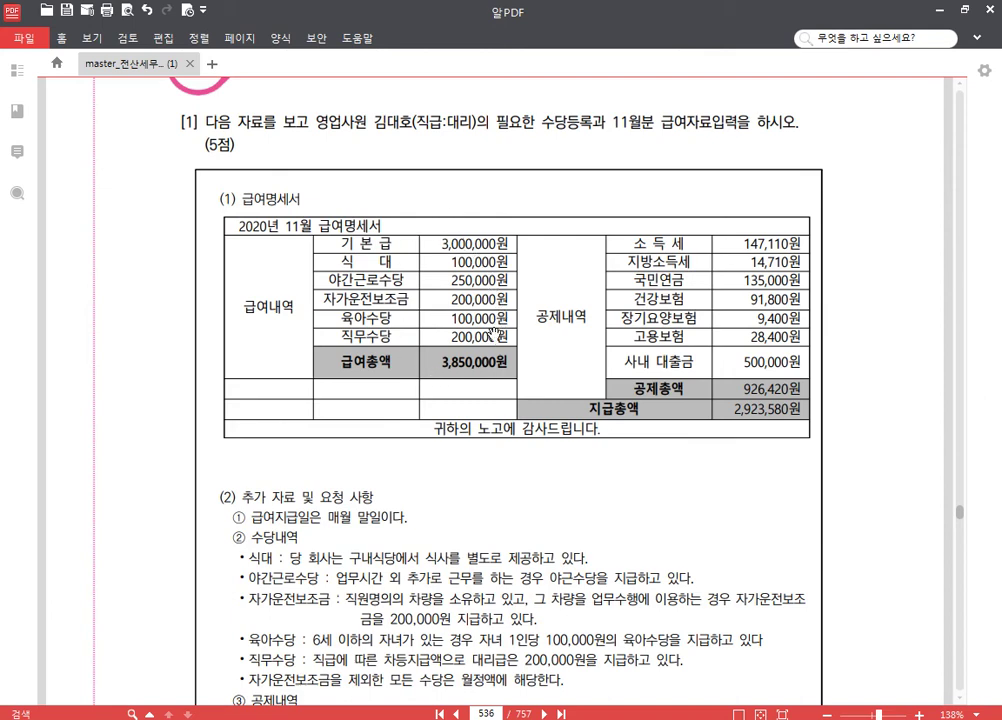
scroll(728, 472, down, 3)
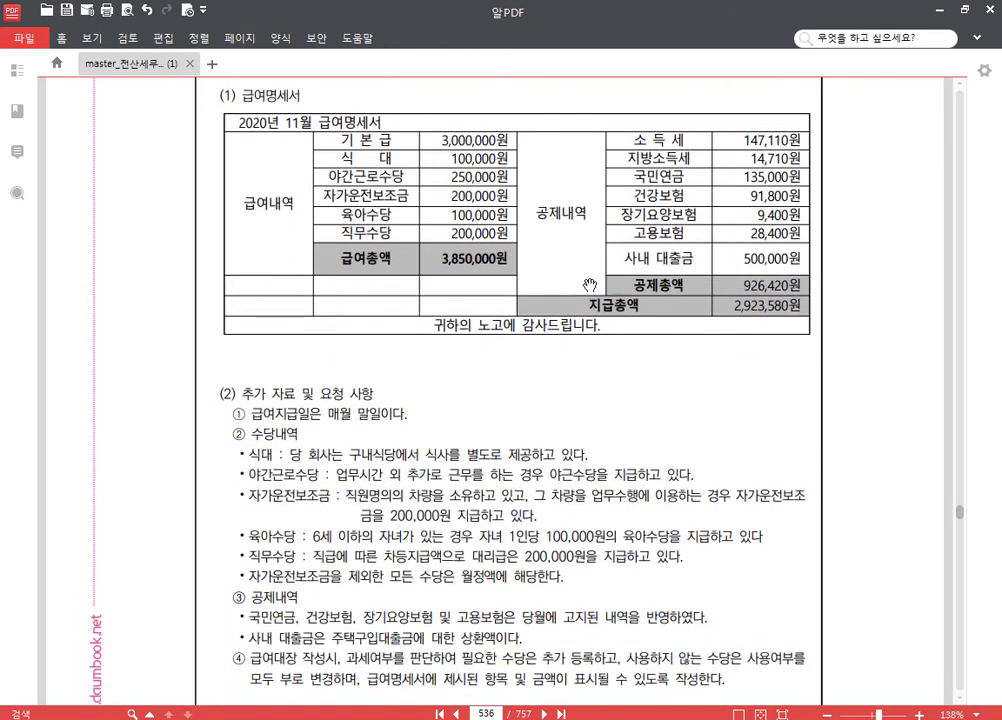
scroll(497, 360, down, 3)
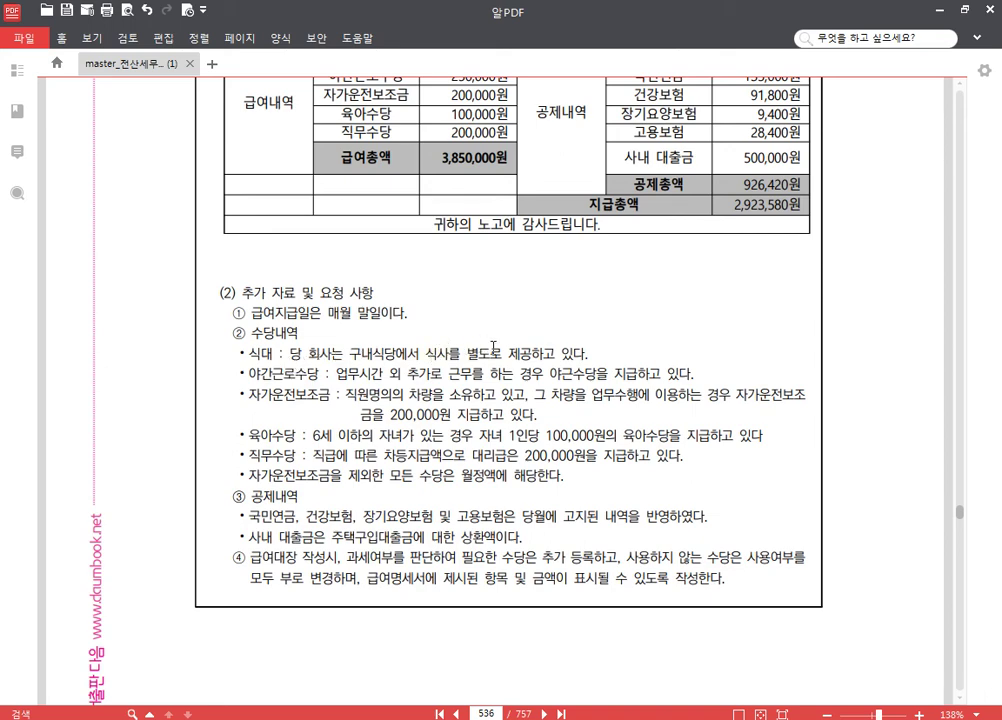
scroll(534, 290, up, 2)
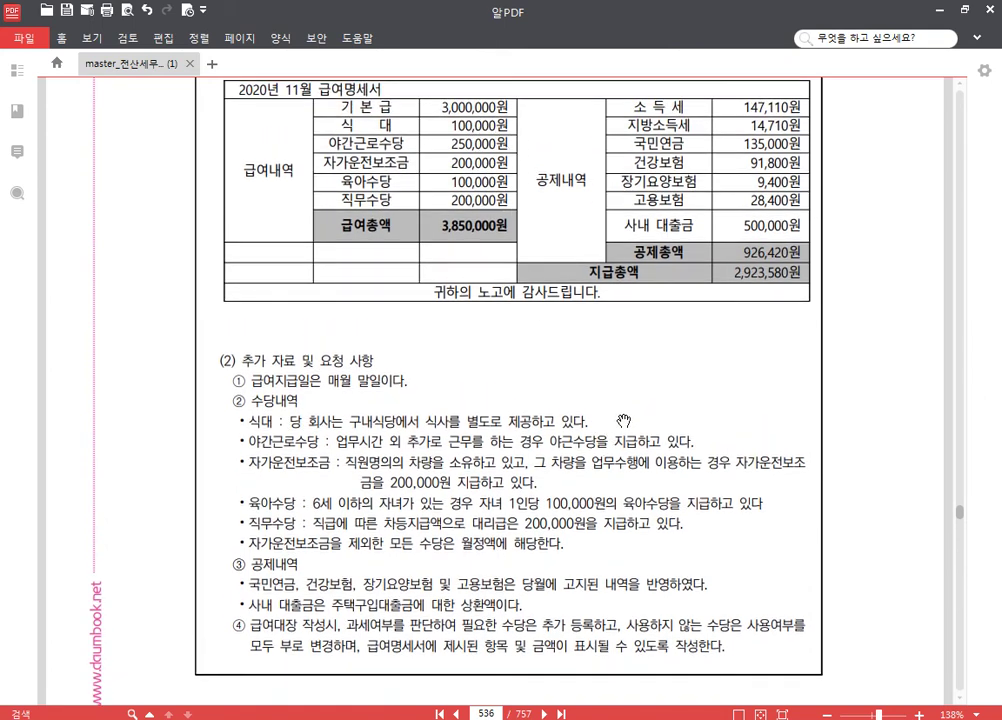
scroll(625, 411, down, 1)
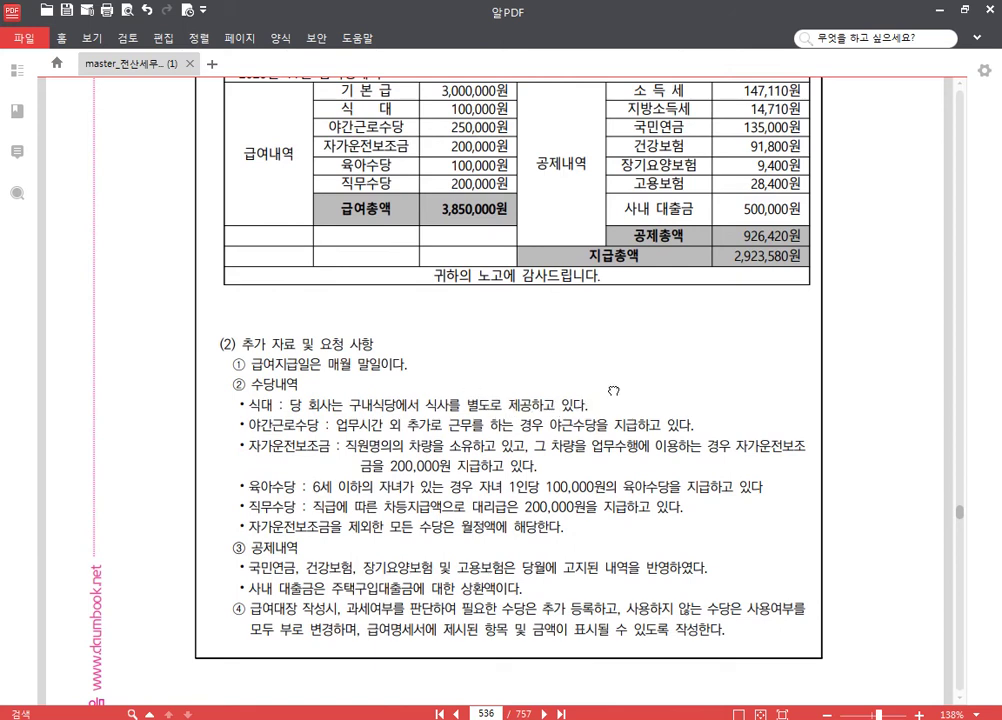
scroll(607, 380, down, 1)
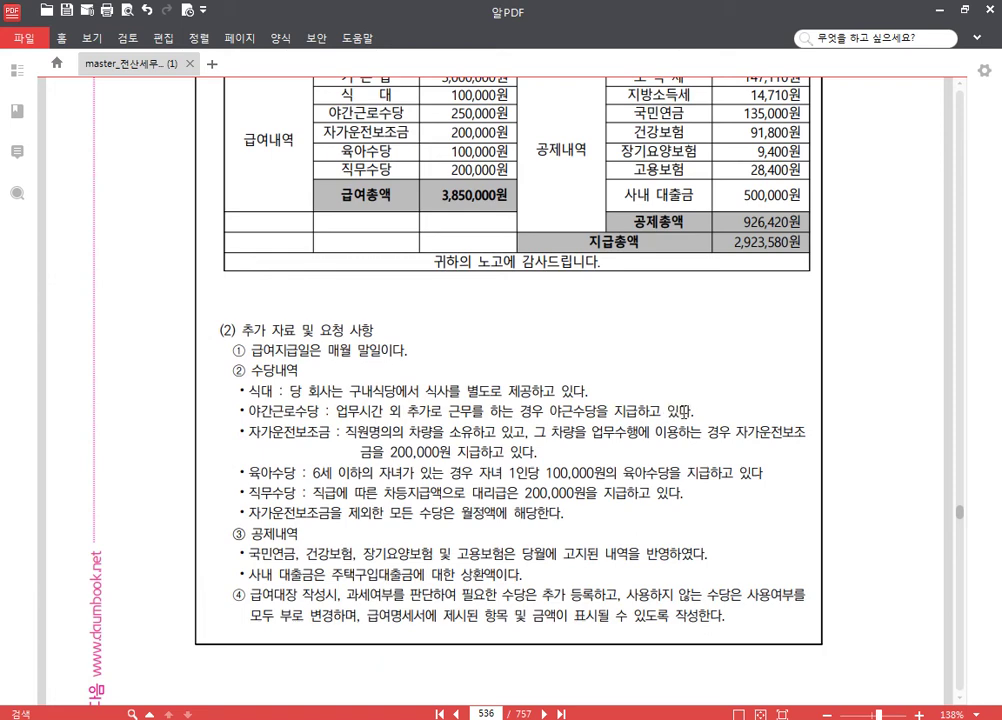
scroll(599, 402, up, 3)
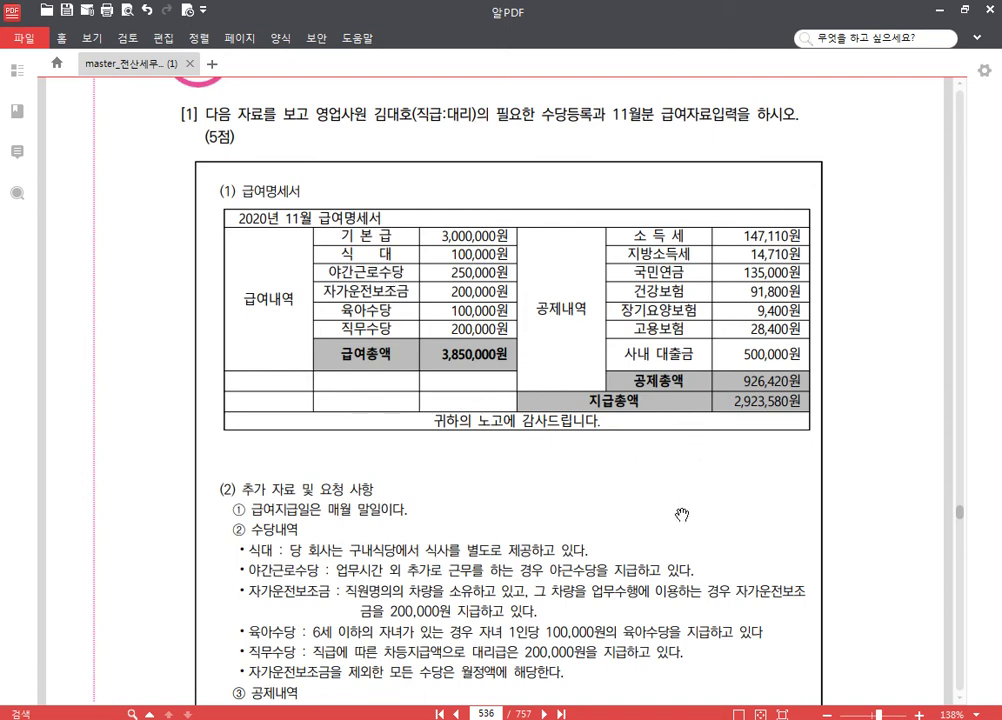
drag(681, 515, 685, 415)
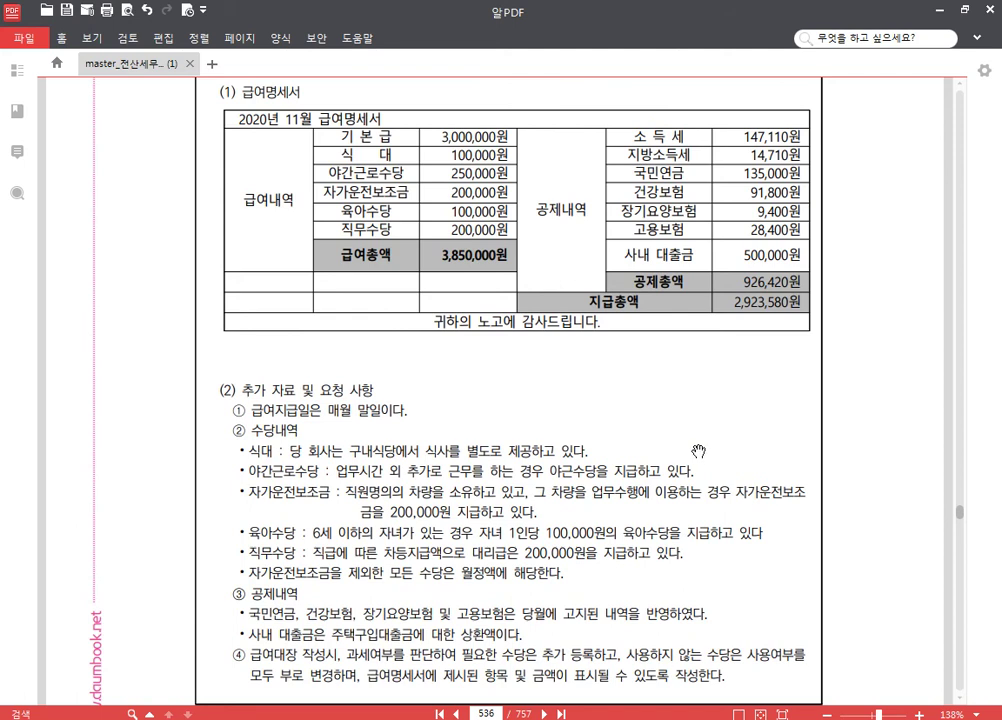
Review the 급여명세서 together with the 수당내역, 공제내역 and 급여대장 작성 conditions on page 536.
scroll(568, 425, down, 3)
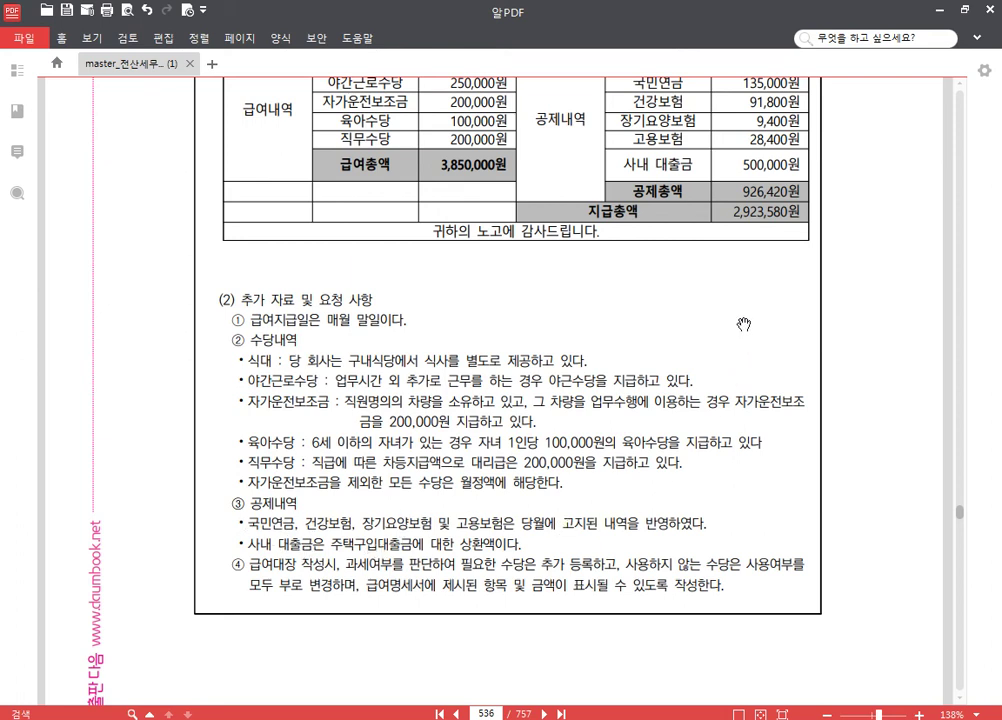
scroll(756, 300, up, 1)
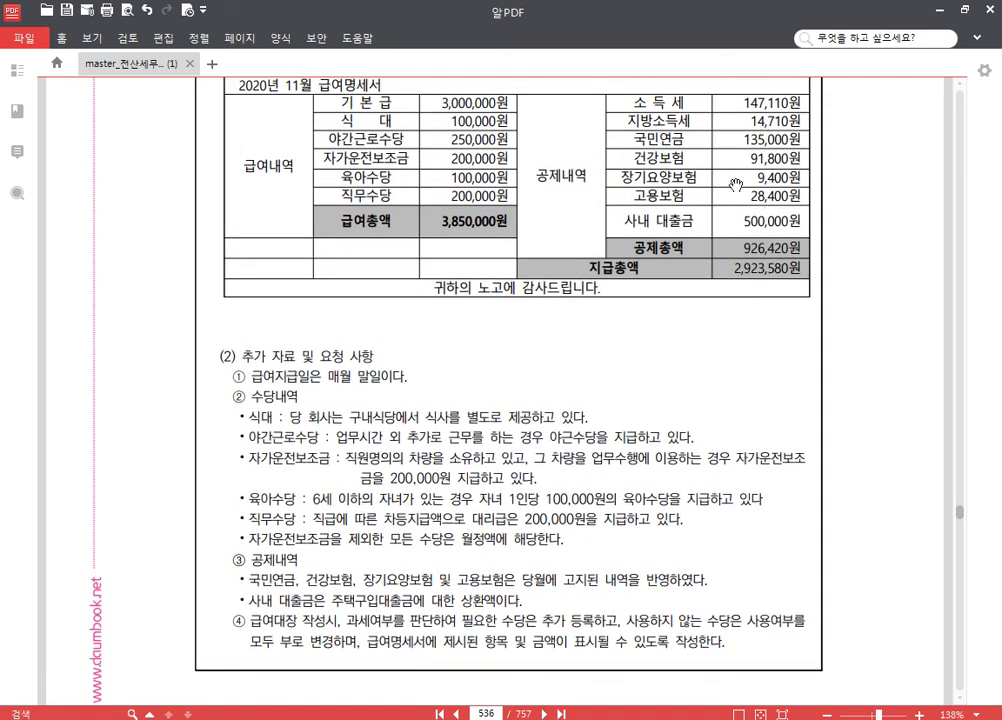
scroll(651, 358, down, 3)
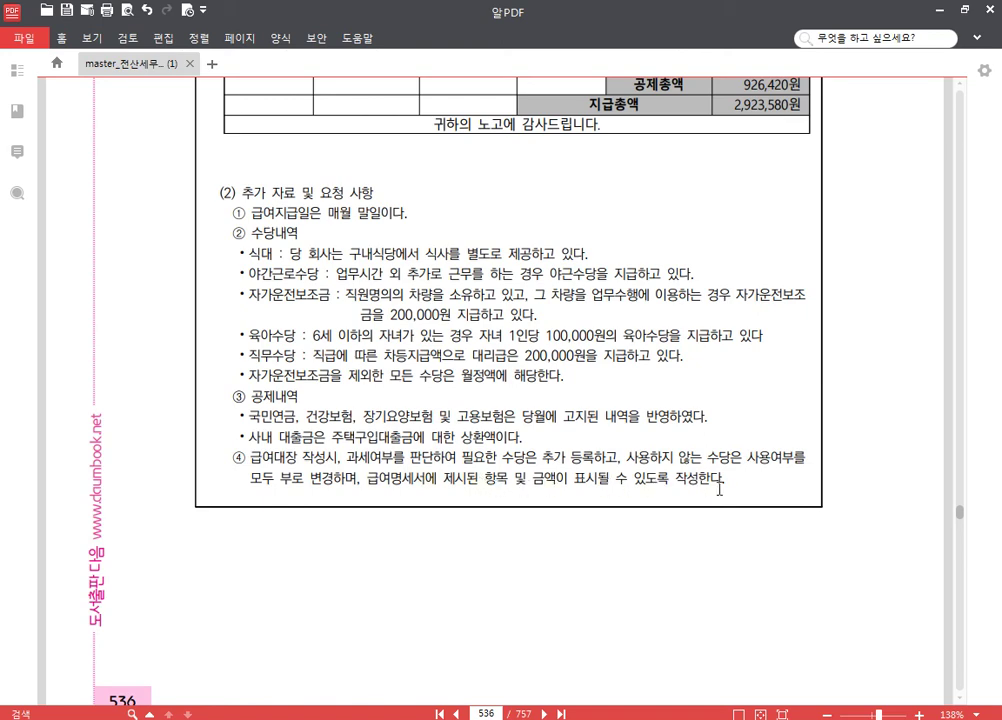
scroll(659, 333, up, 1)
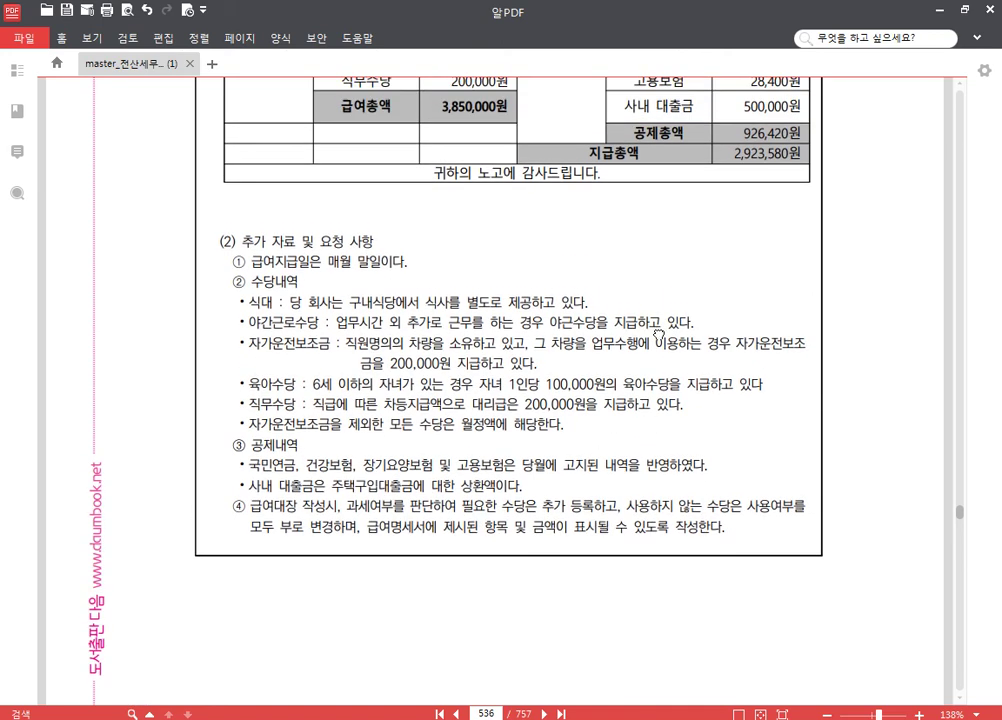
scroll(659, 333, up, 2)
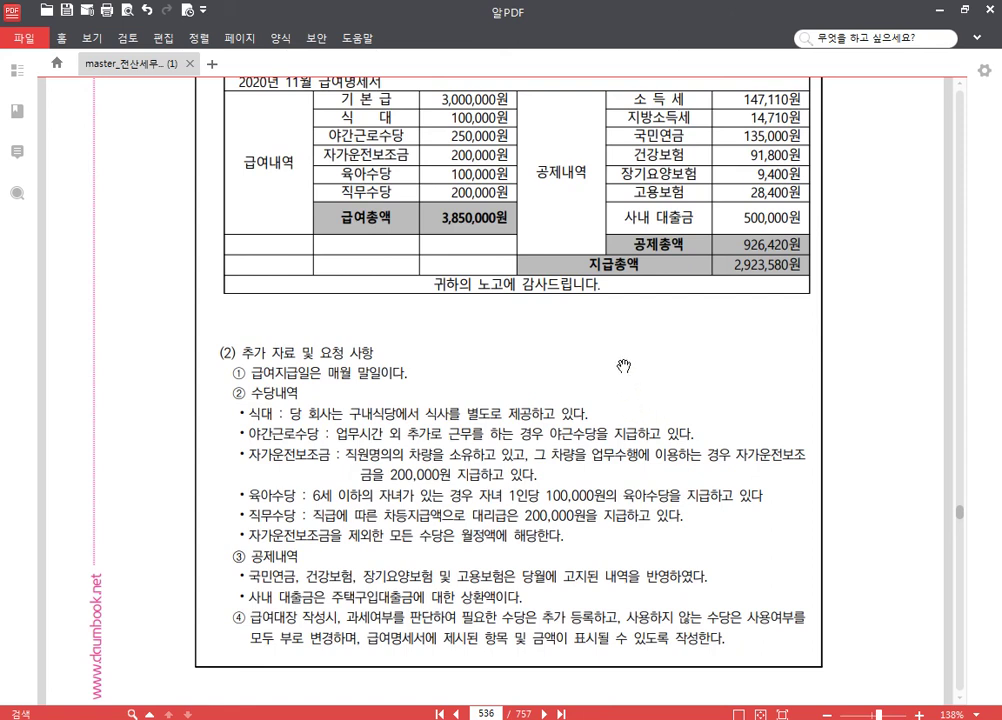
scroll(620, 370, up, 1)
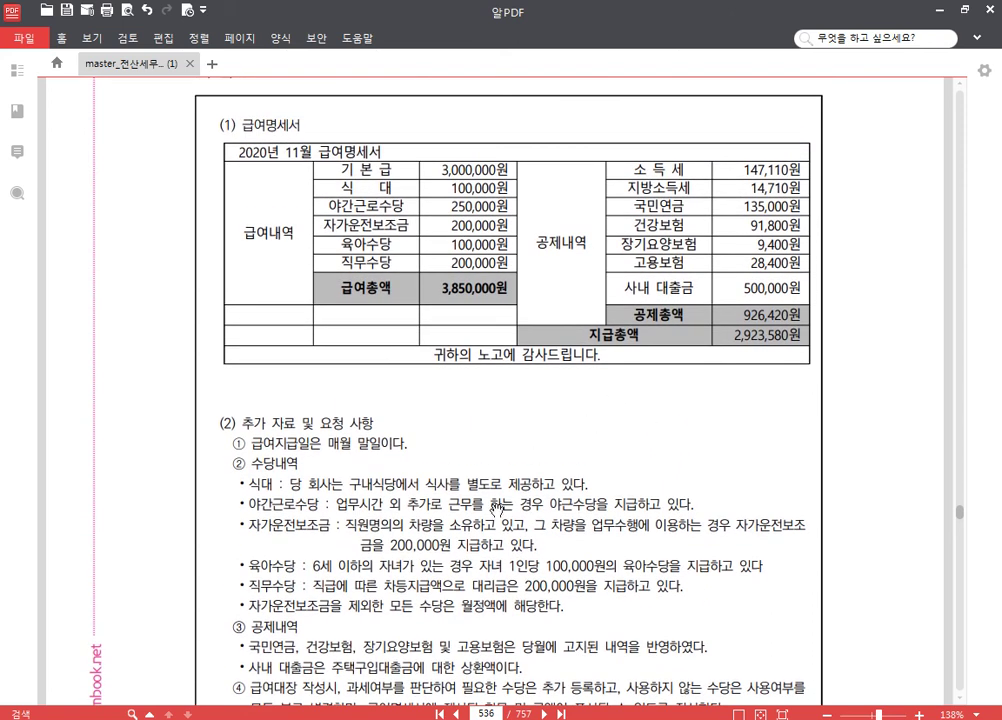
Switch to KcLep and open 수당공제등록 from 급여자료입력 for company 0276.
key(alt+Tab)
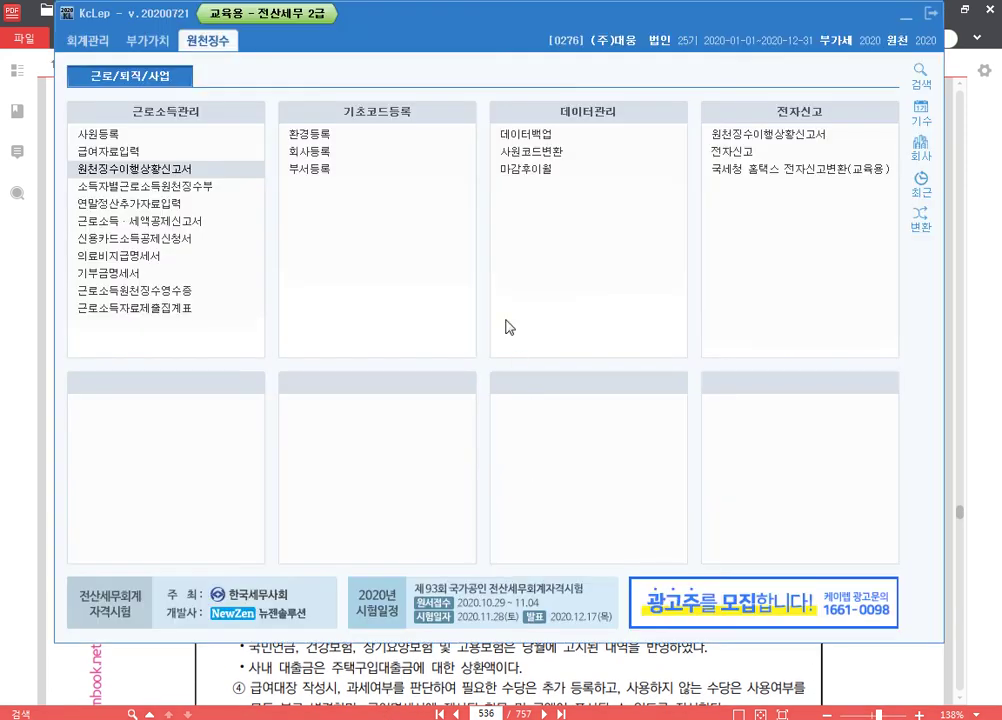
click(160, 158)
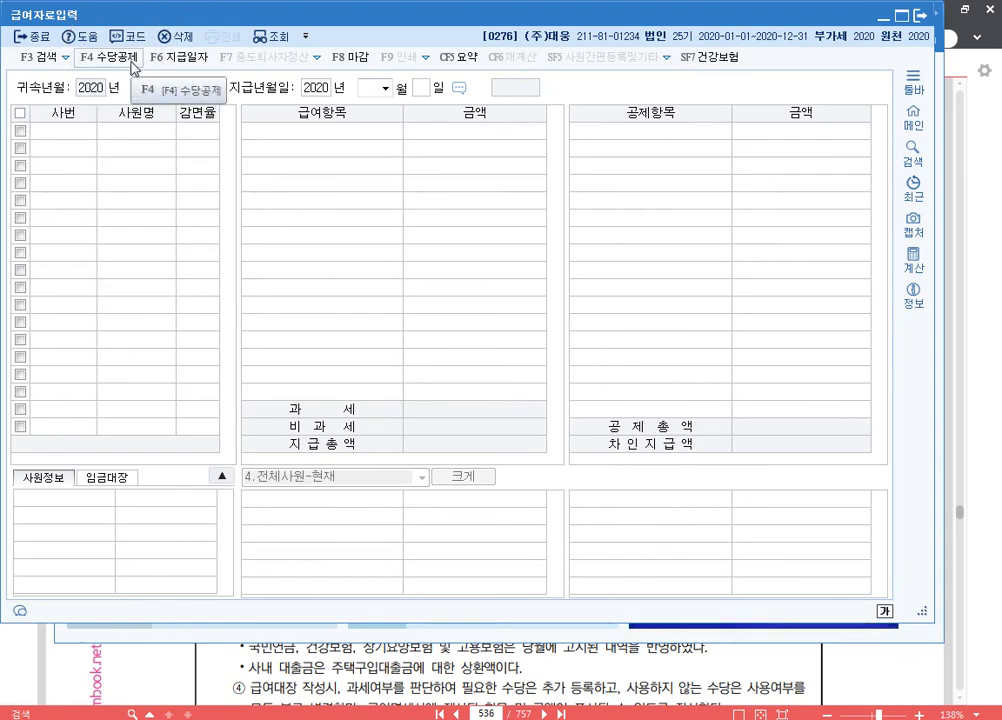
click(133, 60)
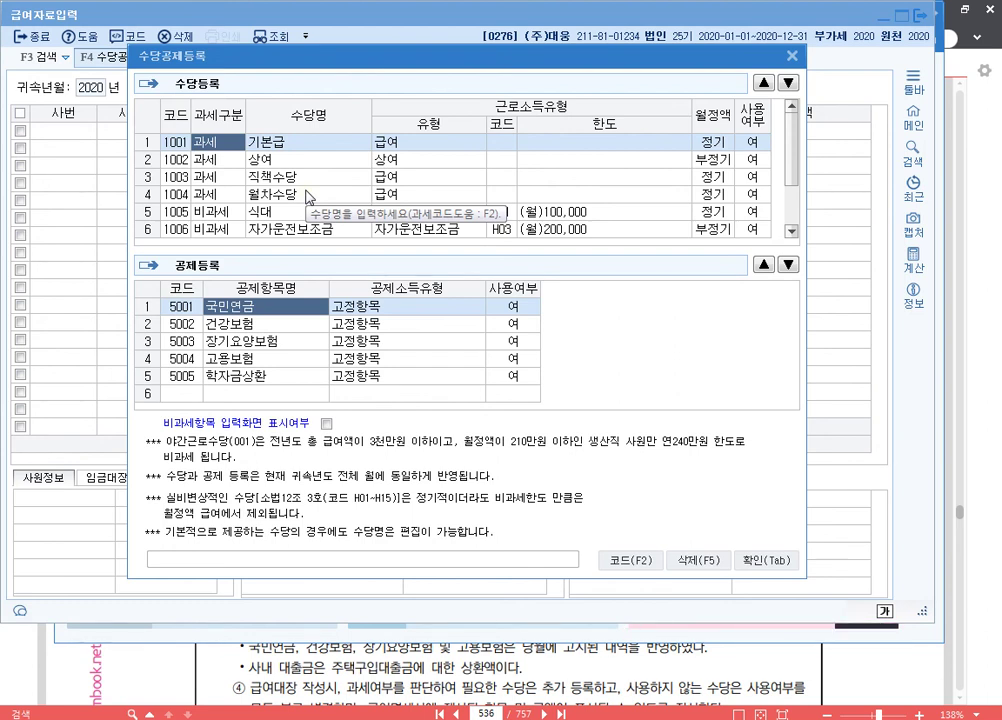
Add a new 과세 allowance named 식대 with the type 급여 in the first empty row of 수당등록.
scroll(308, 198, down, 2)
click(190, 178)
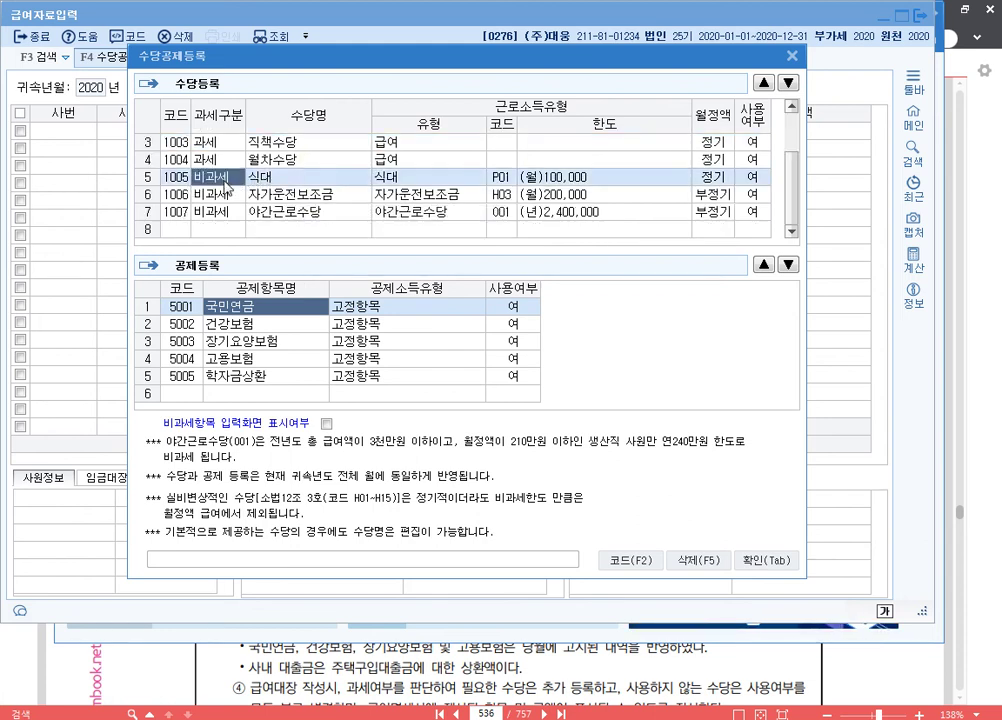
key(ctrl)
key(ctrl)
key(ctrl)
key(ctrl)
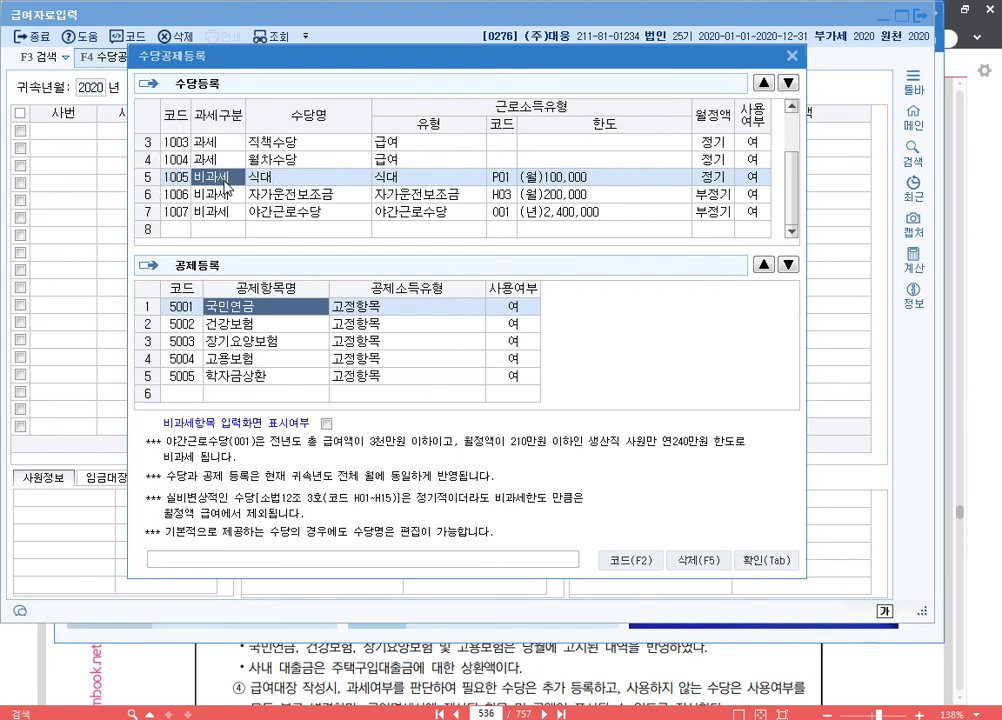
key(Down)
key(Down)
key(Down)
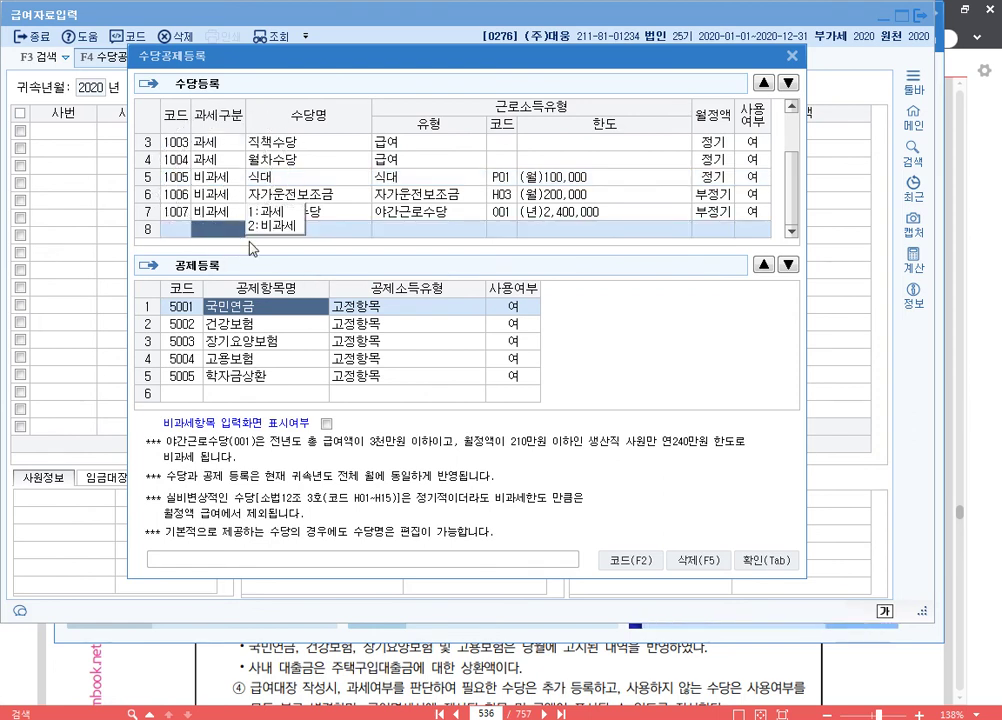
key(Return)
text(식대)
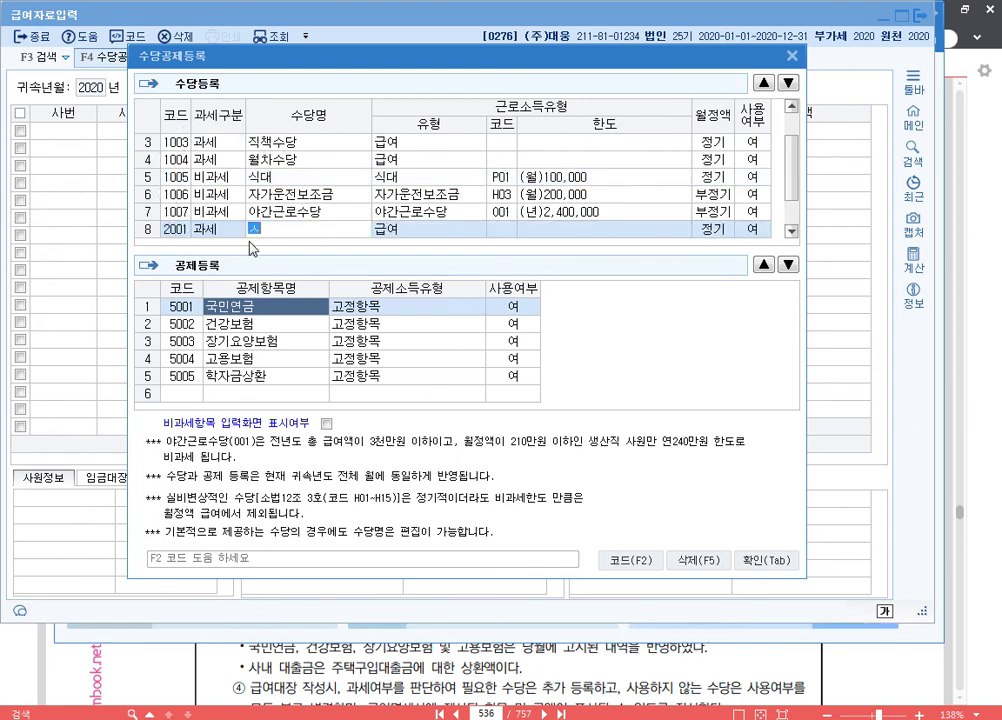
key(Return)
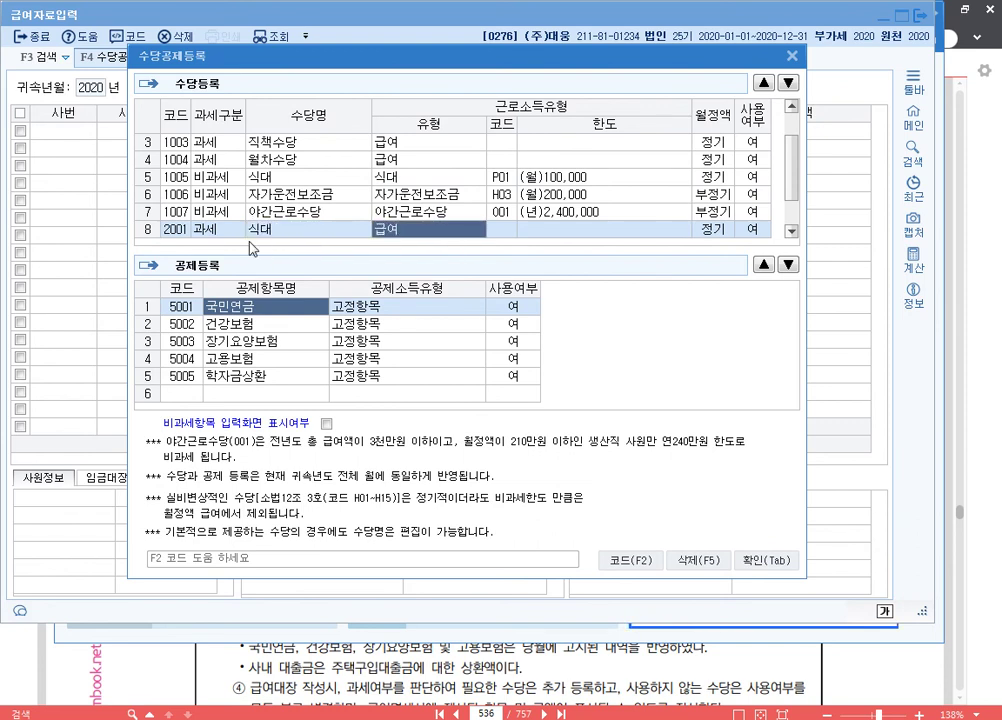
key(shift+Tab)
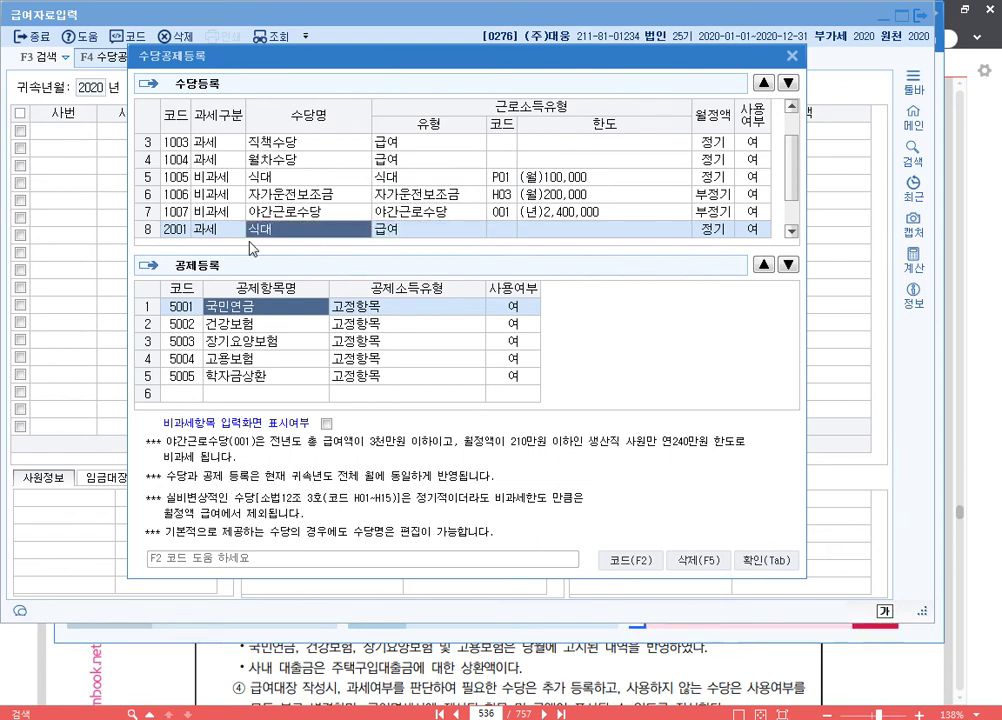
Move the new 과세 식대 allowance up the 수당등록 list to row 2, directly below 기본급.
scroll(263, 224, down, 1)
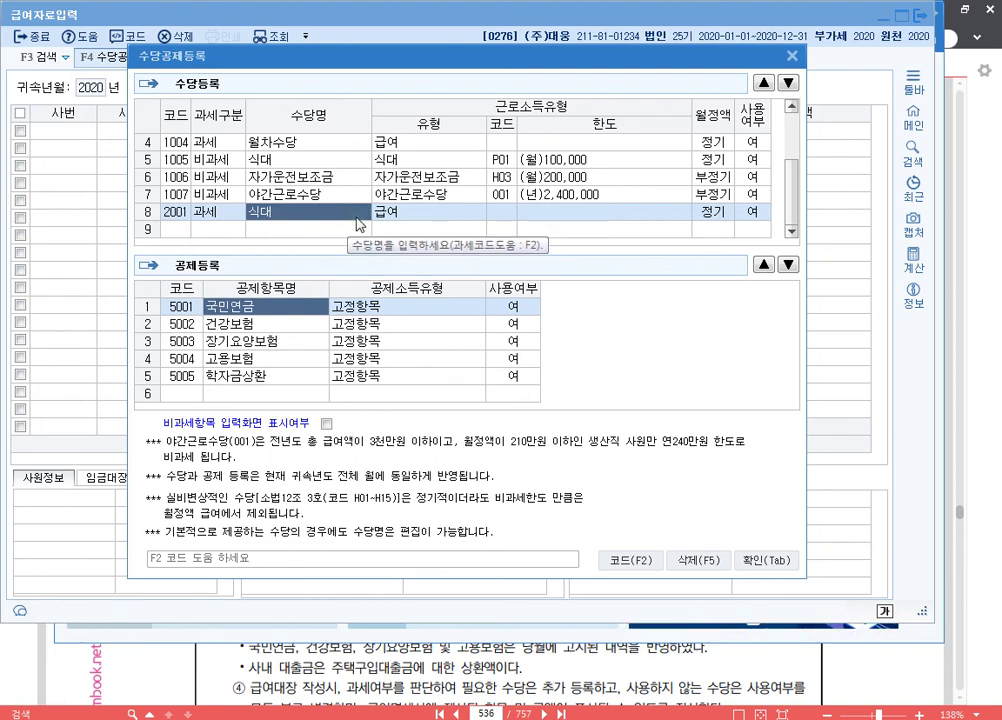
scroll(360, 212, up, 1)
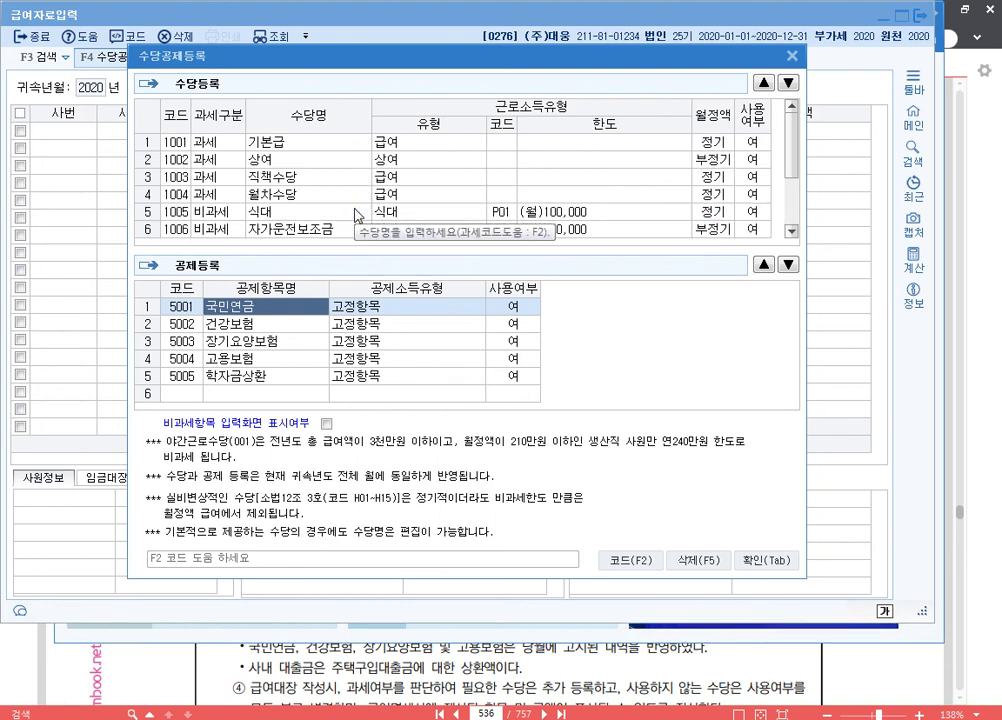
scroll(360, 212, down, 1)
scroll(360, 212, up, 1)
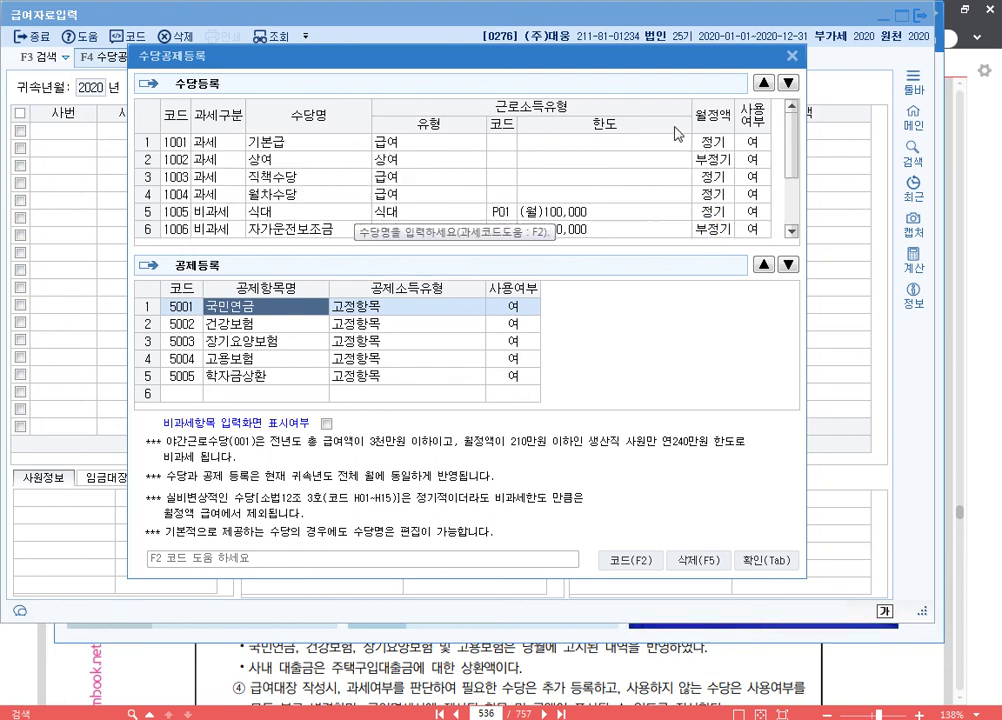
click(764, 82)
click(764, 82)
click(764, 82)
click(764, 82)
click(764, 82)
click(764, 82)
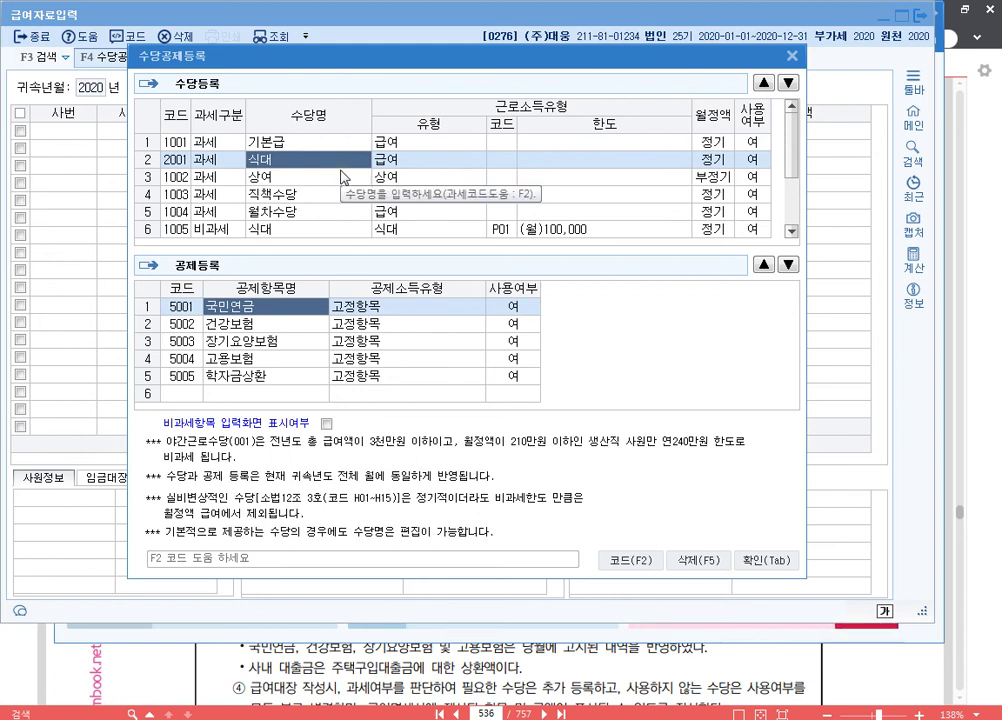
Move 야간근로수당 up the 수당등록 list to row 3, directly below the 과세 식대.
scroll(343, 176, down, 1)
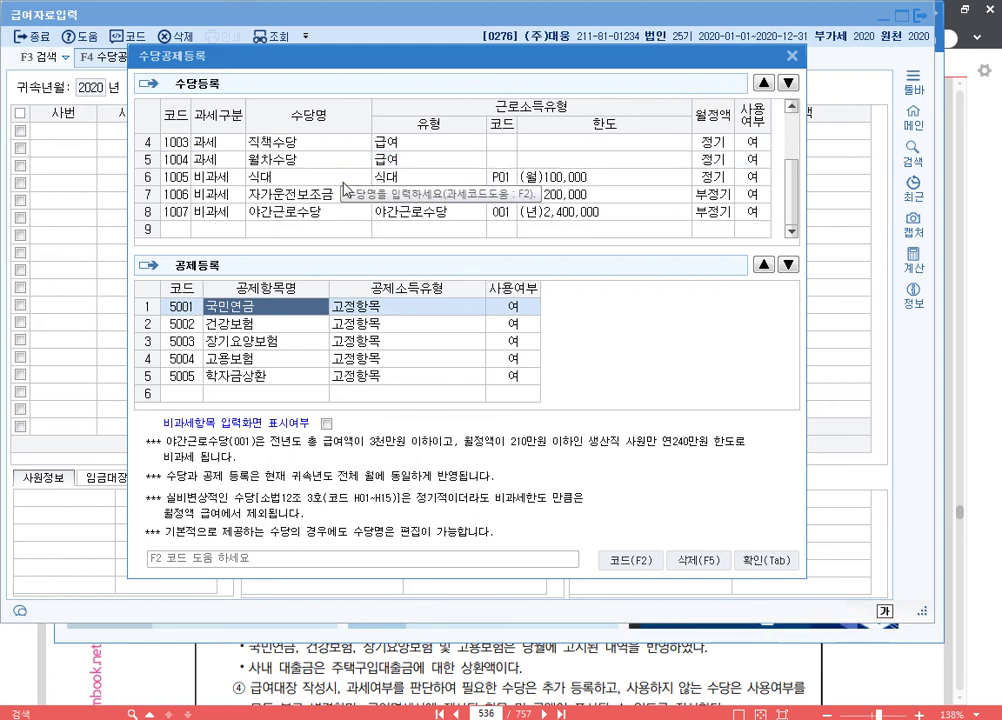
click(318, 213)
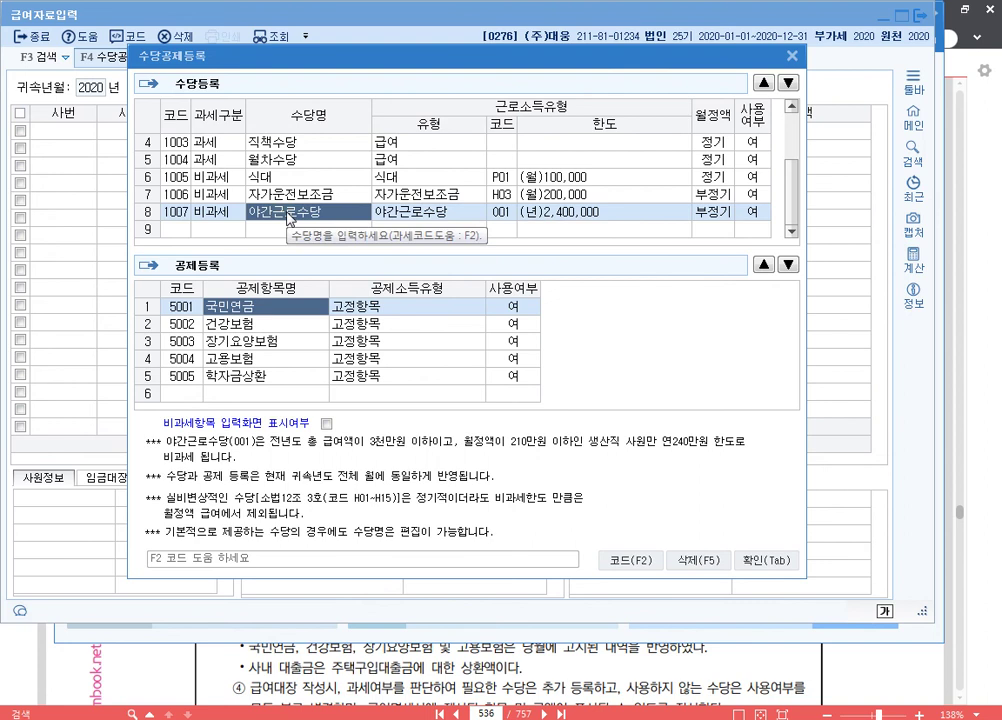
click(764, 83)
click(764, 83)
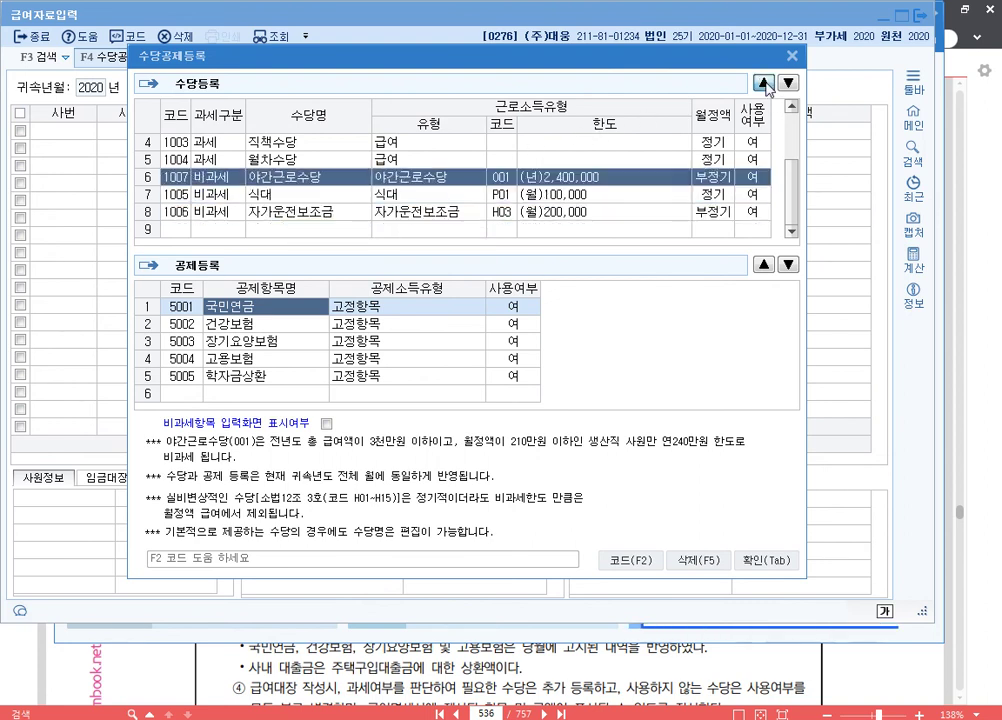
click(764, 83)
click(764, 83)
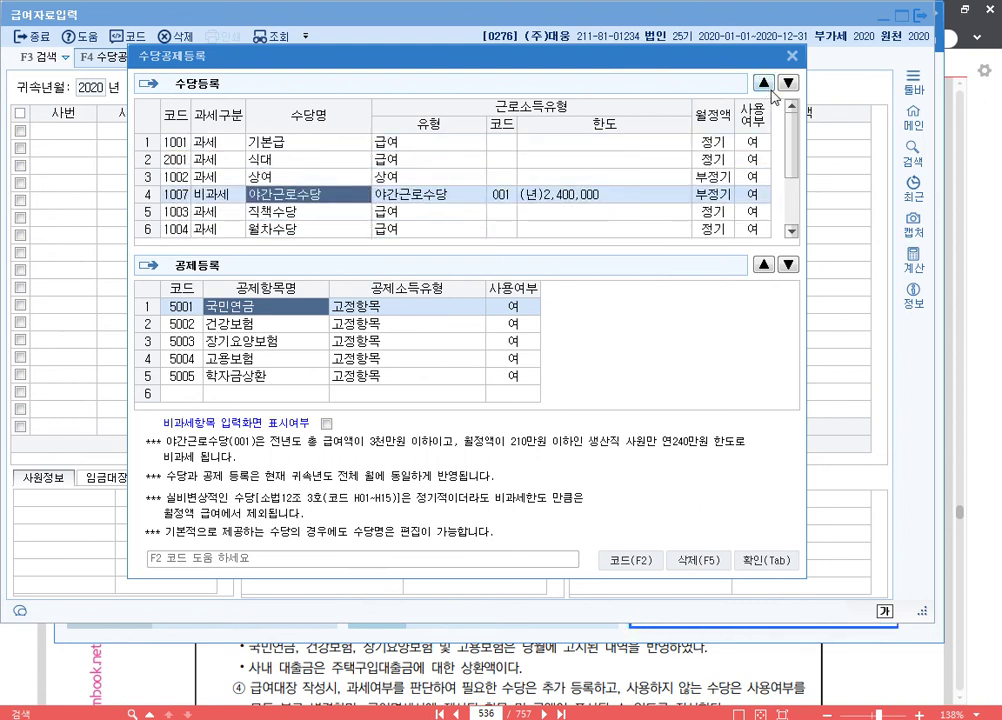
click(770, 89)
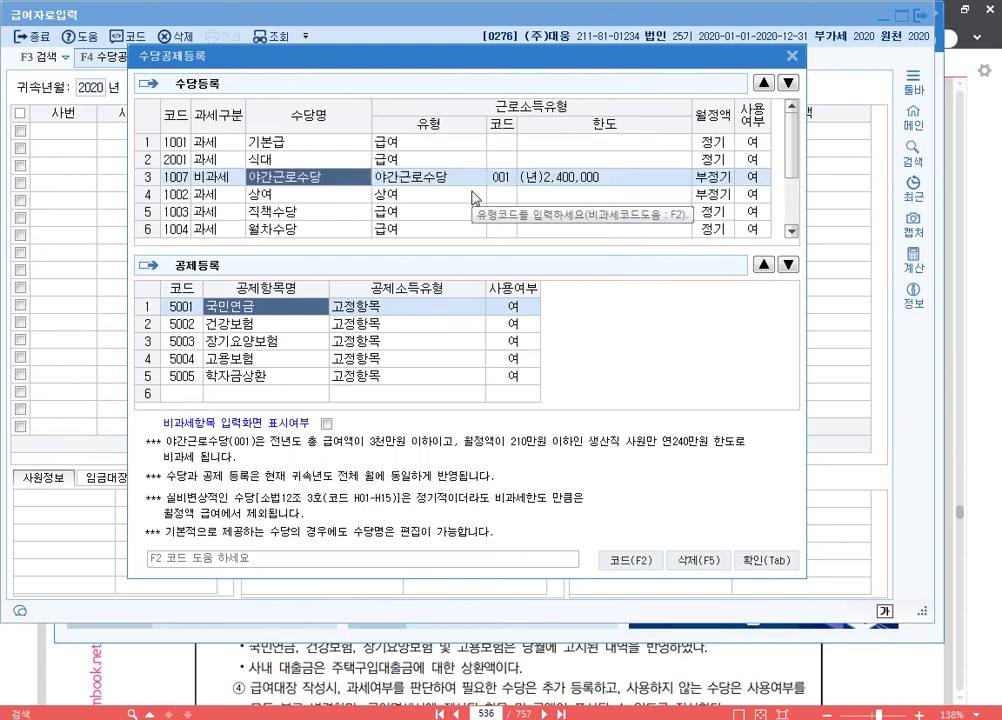
Move 자가운전보조금 up the 수당등록 list to row 4, directly below 야간근로수당.
scroll(630, 207, down, 1)
click(630, 207)
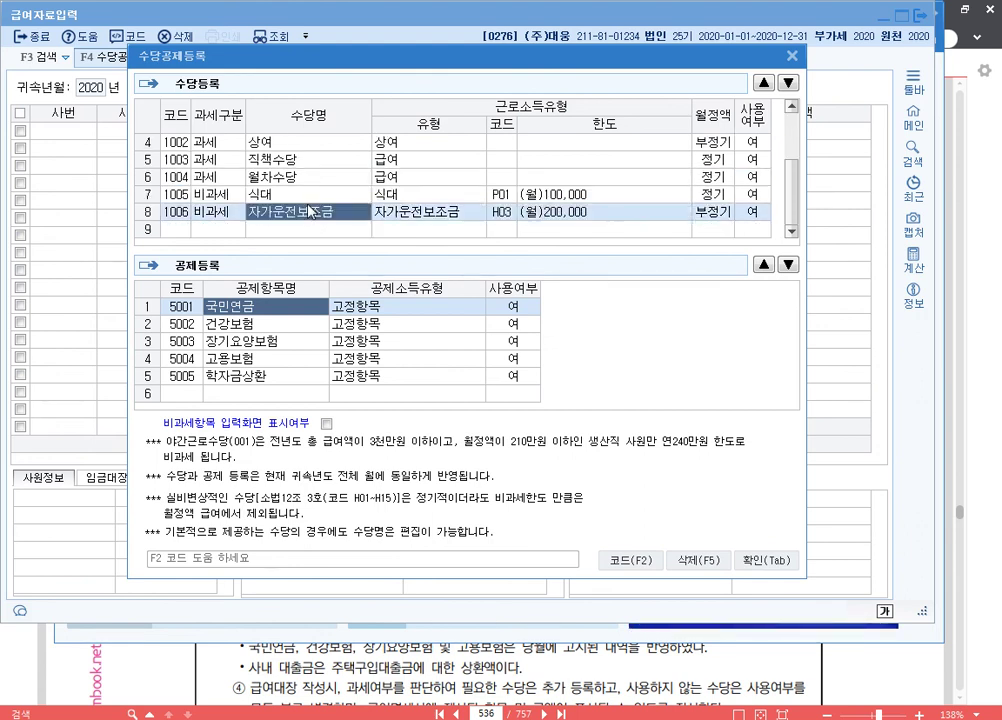
click(764, 83)
click(764, 83)
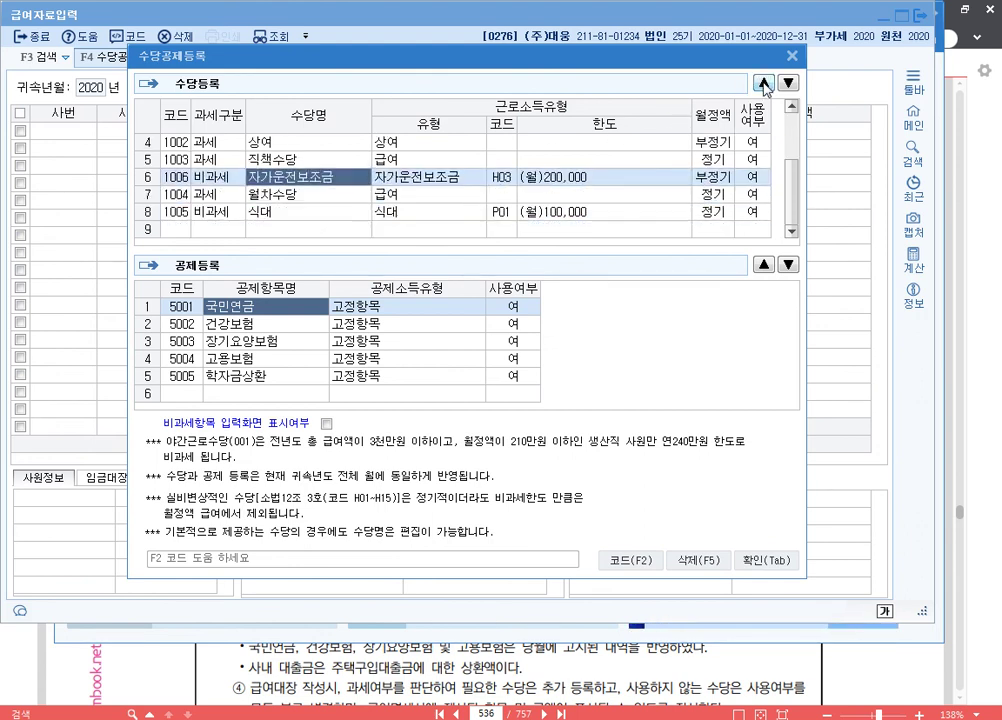
click(764, 83)
click(764, 83)
scroll(591, 174, up, 1)
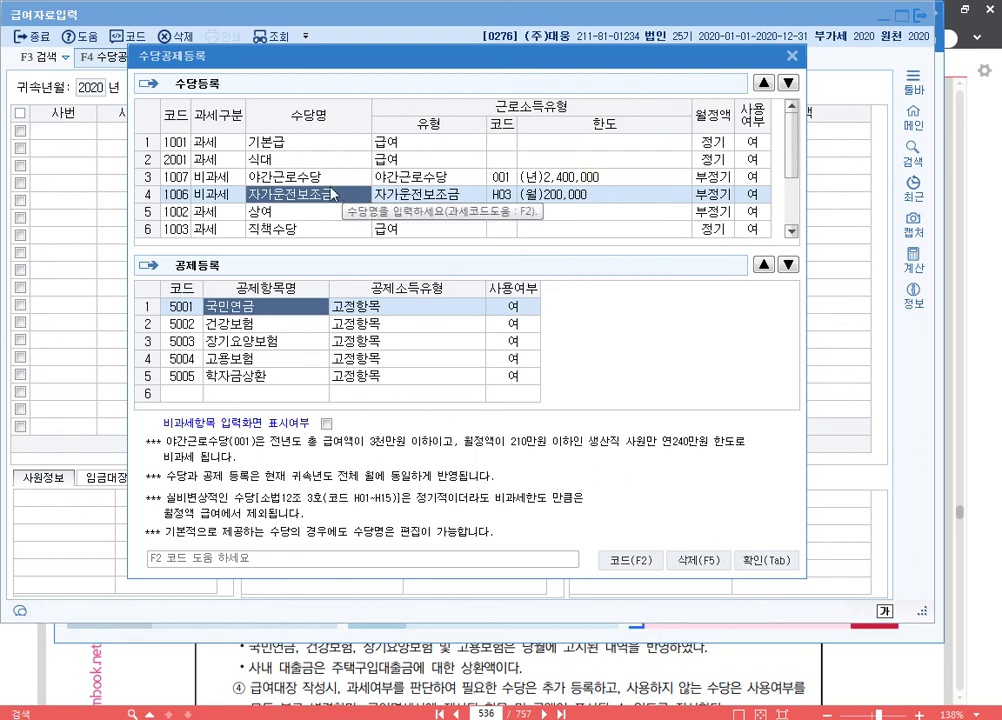
Add a 비과세 allowance in the empty row of 수당등록, looking up and choosing 육아수당 (code Q01).
scroll(333, 193, down, 1)
click(333, 229)
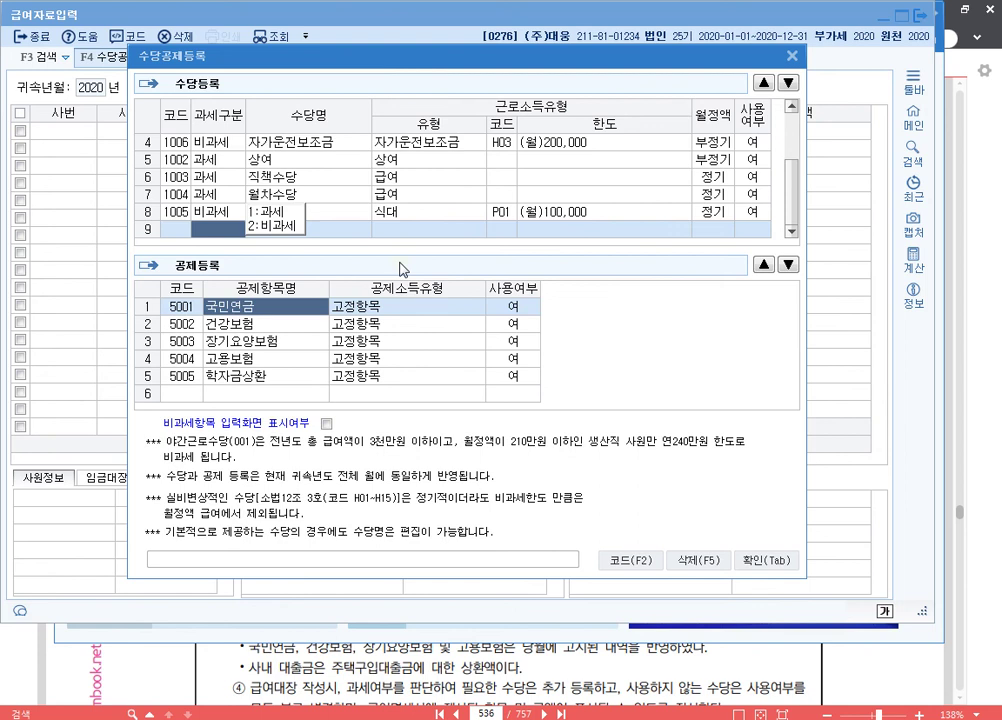
key(2)
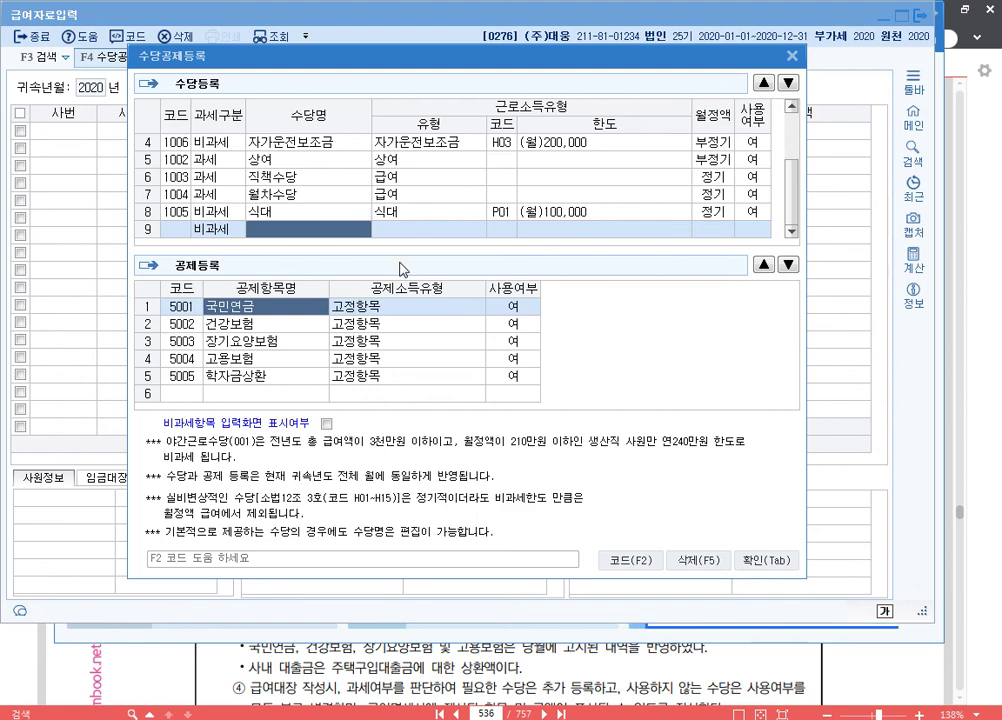
key(F2)
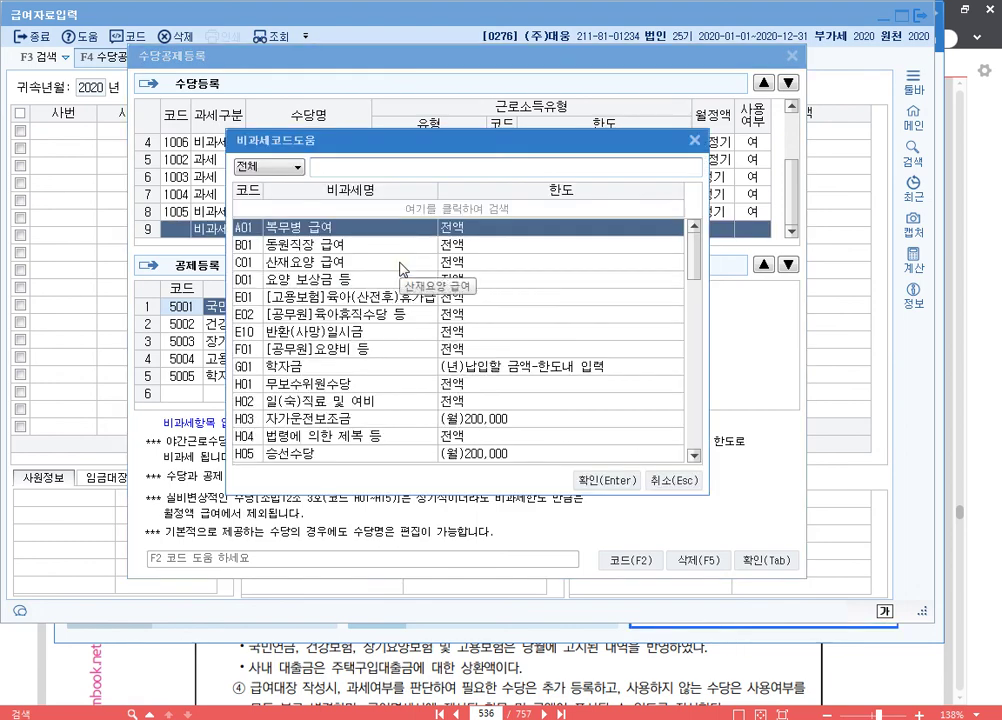
text(육아수)
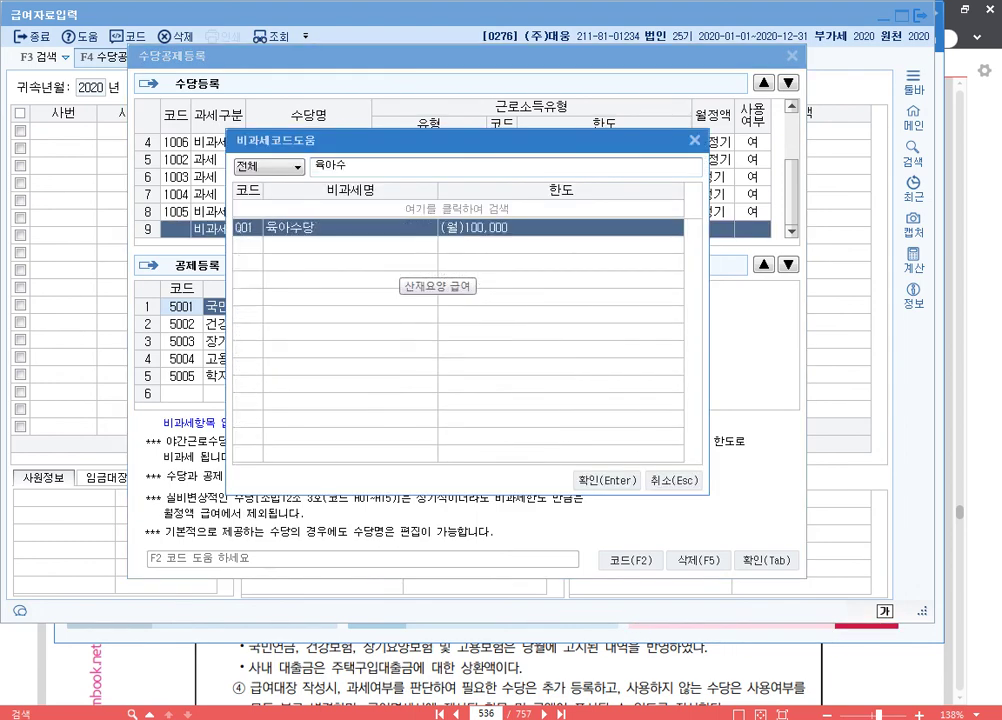
key(Return)
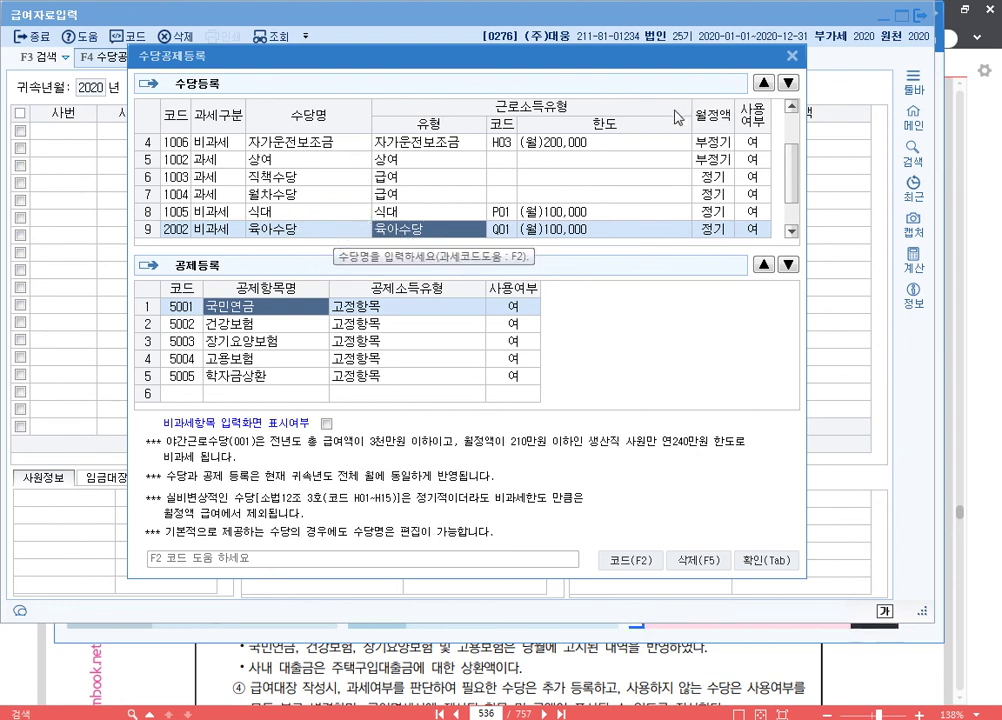
Move 육아수당 up the 수당등록 list to row 5, directly below 자가운전보조금.
click(763, 83)
click(763, 83)
click(763, 83)
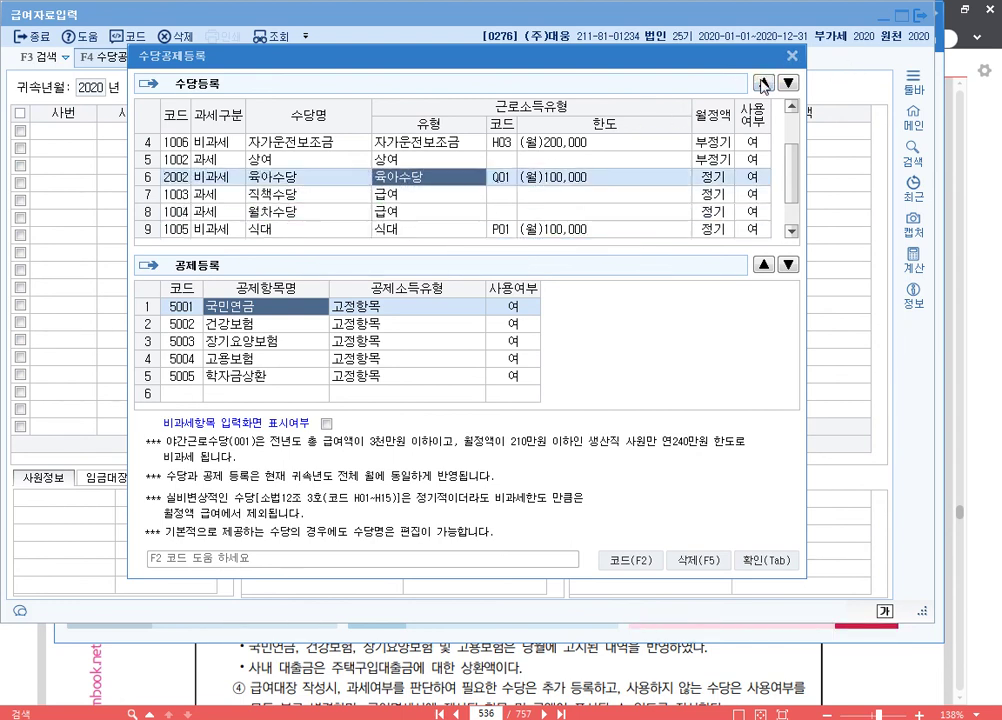
click(763, 83)
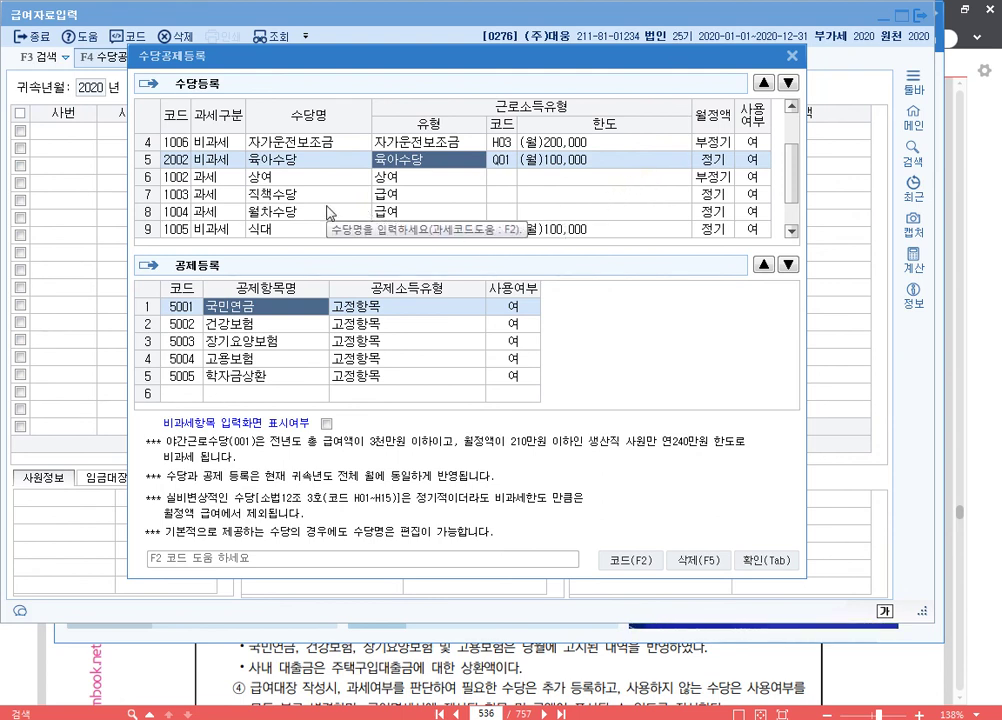
scroll(327, 206, down, 1)
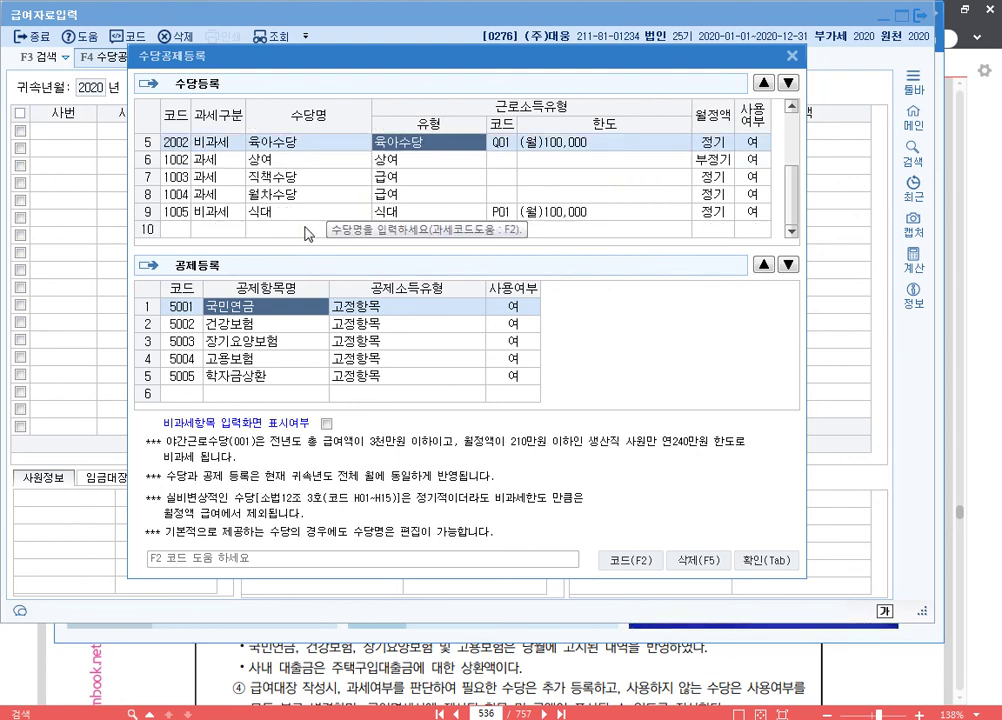
Add a 과세 allowance named 직무수당 in the empty row of 수당등록, keeping it 정기 and in use.
click(304, 228)
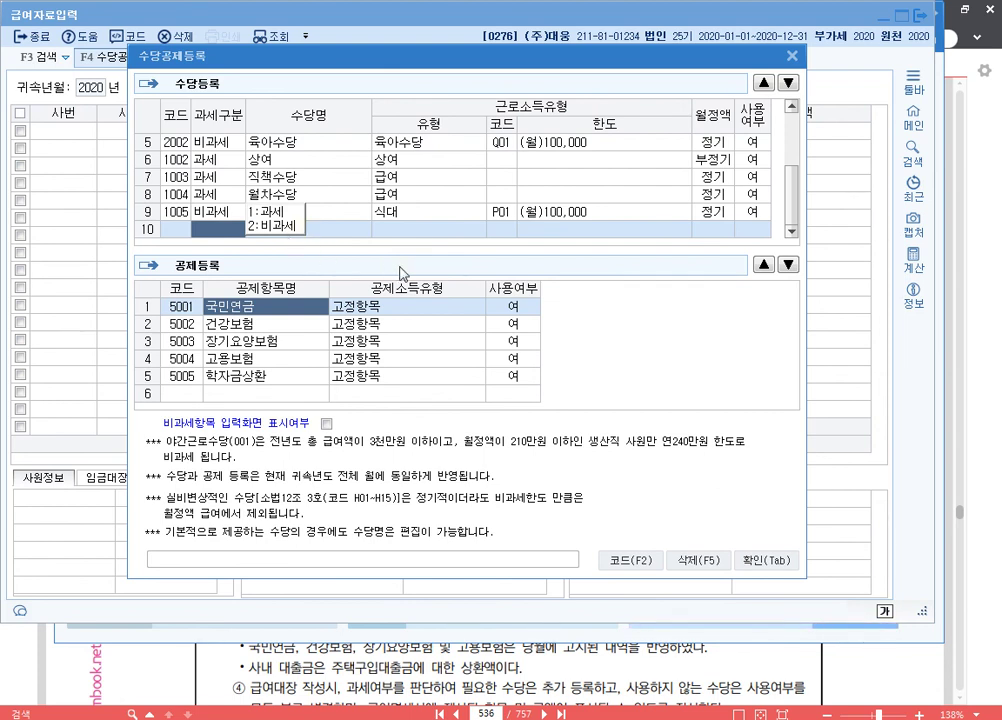
key(1)
key(Return)
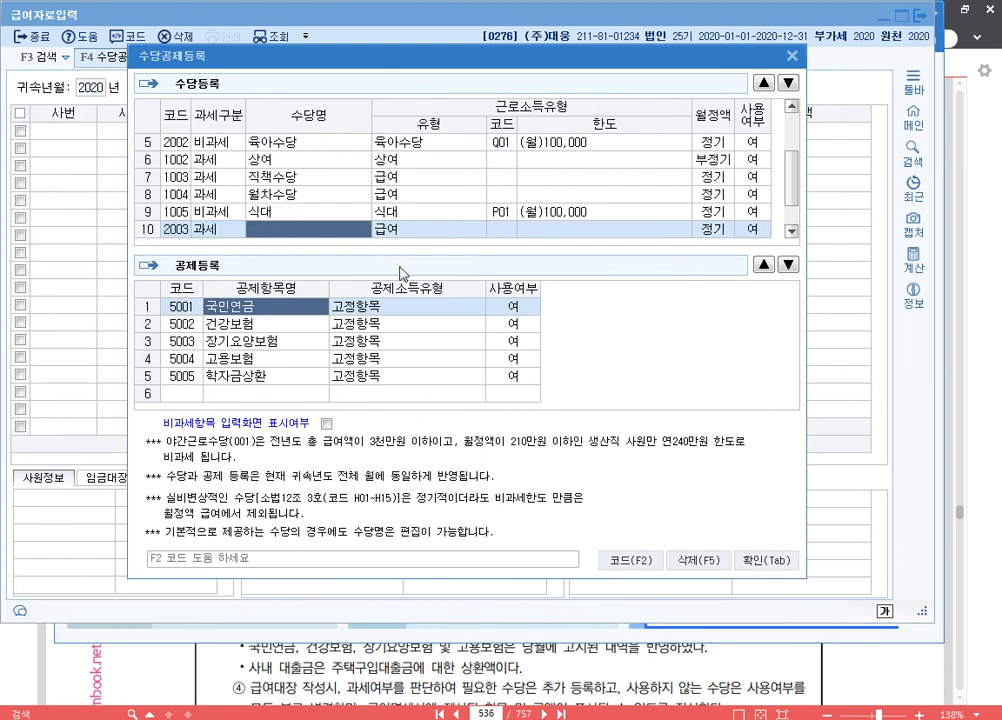
text(ㅈ)
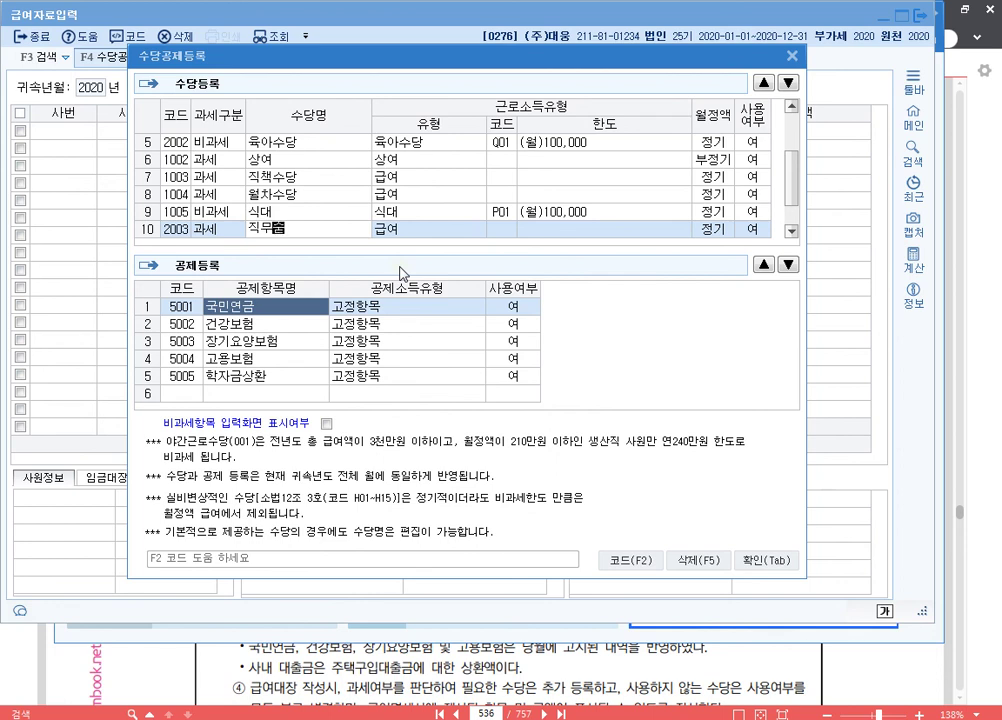
text(수당)
key(Return)
key(Return)
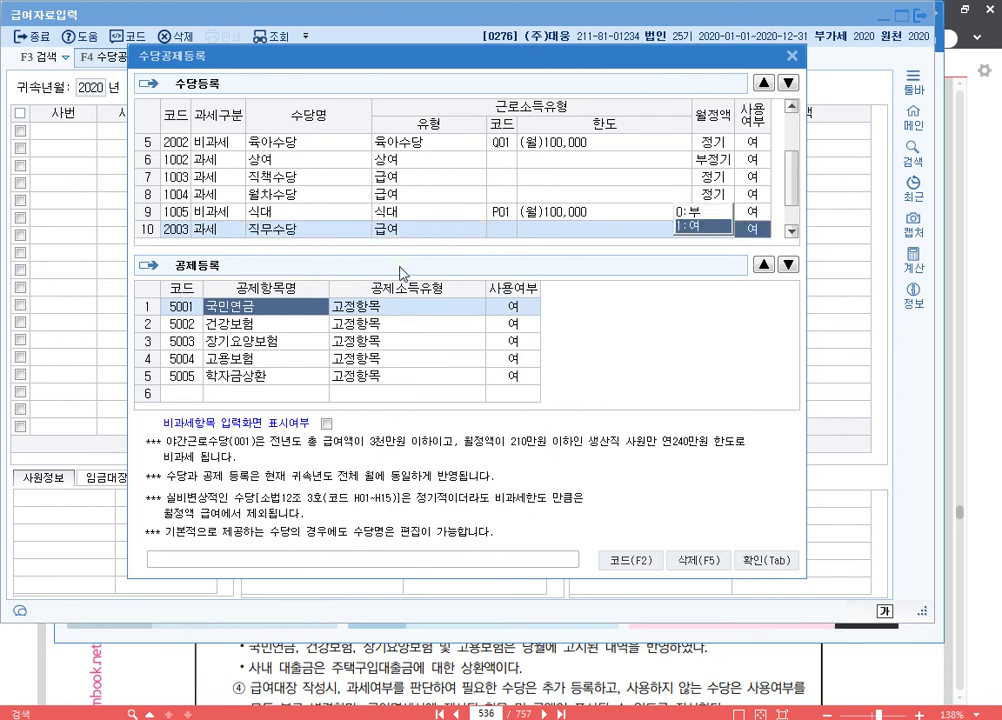
key(Return)
Move 직무수당 up the 수당등록 list to row 6, directly below 육아수당.
key(Up)
key(Right)
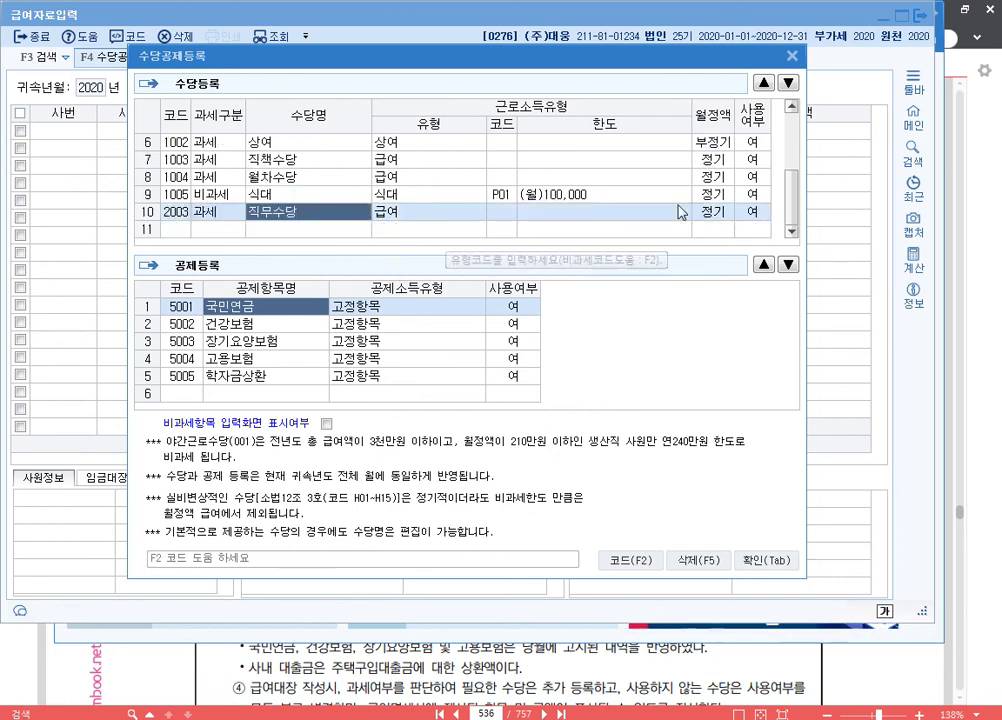
click(763, 83)
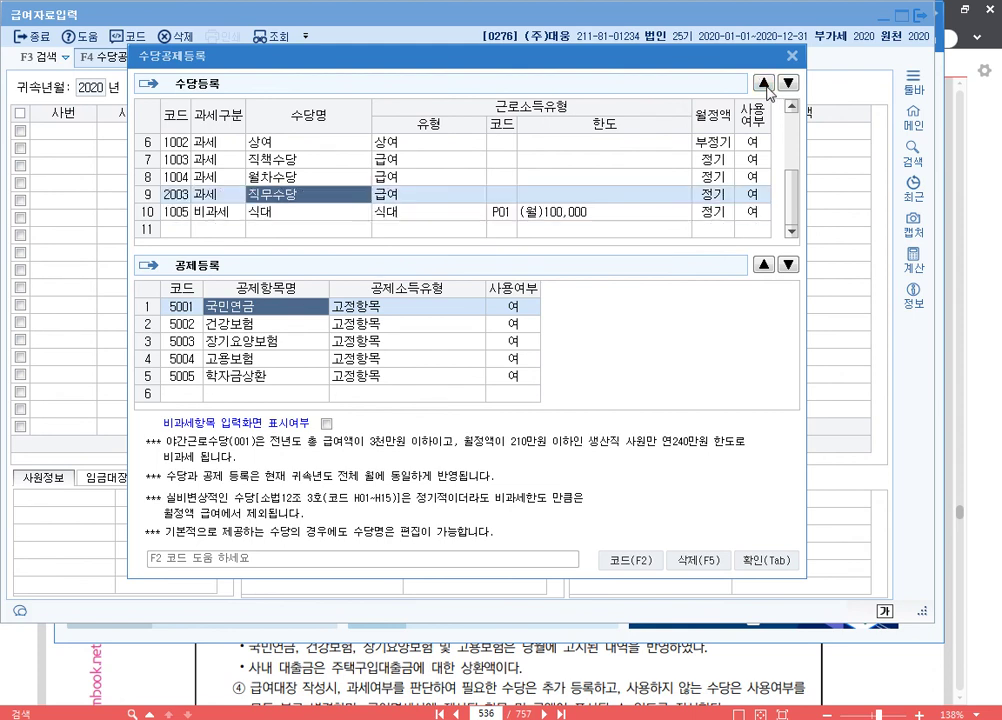
double_click(763, 83)
click(763, 83)
scroll(625, 190, up, 2)
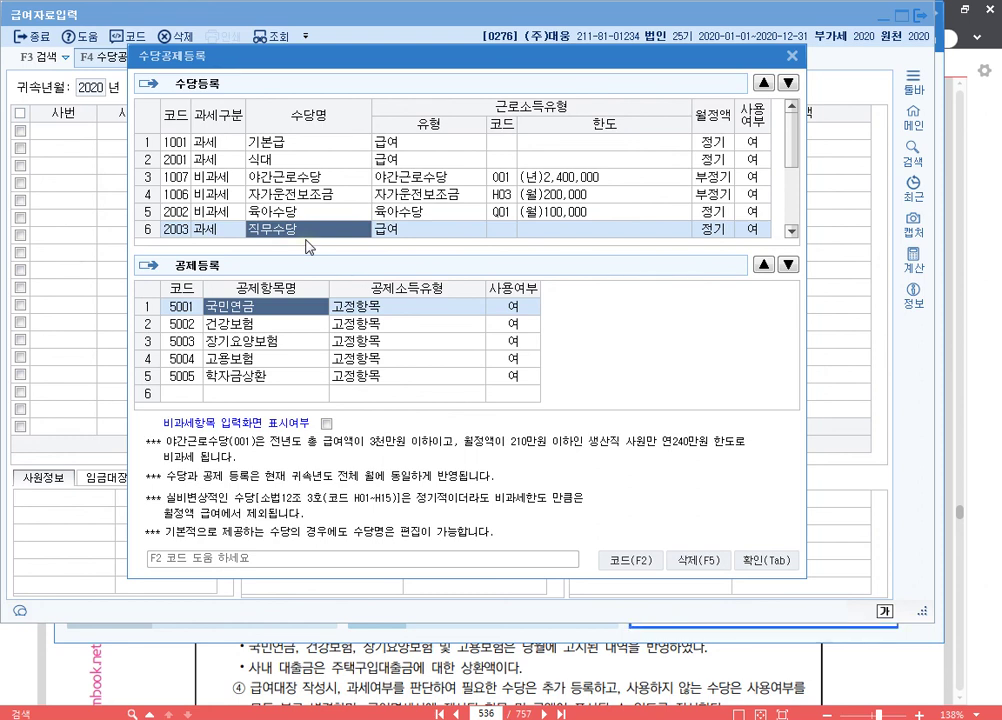
Set 사용여부 to 부 for the unused allowances 상여, 직책수당, 월차수당 and the 비과세 식대.
scroll(393, 180, down, 1)
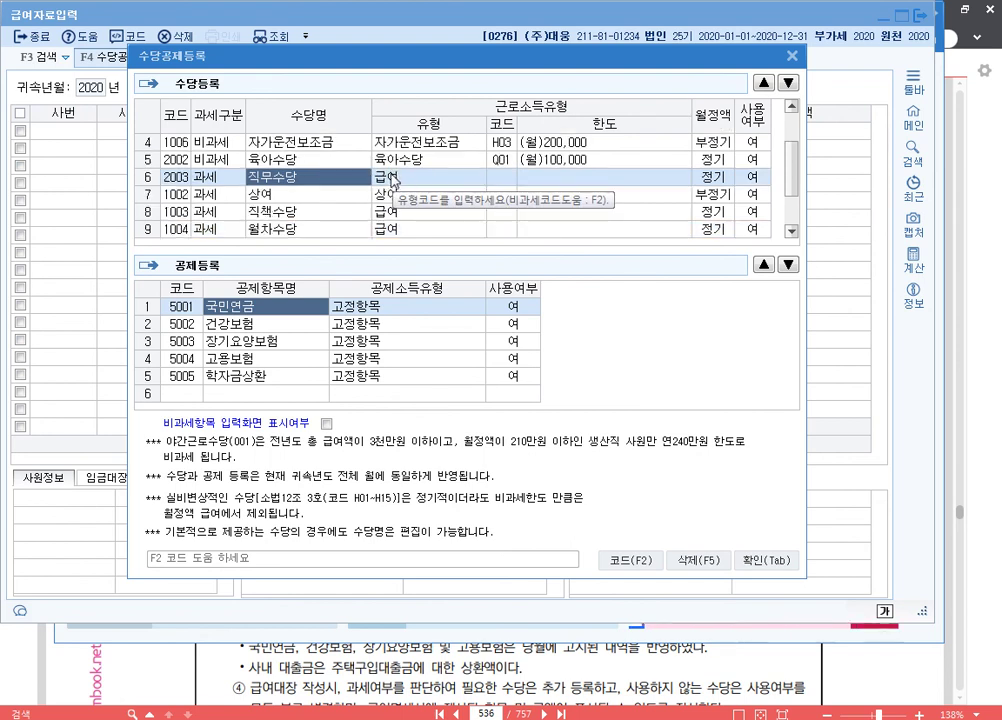
scroll(393, 180, down, 1)
click(752, 159)
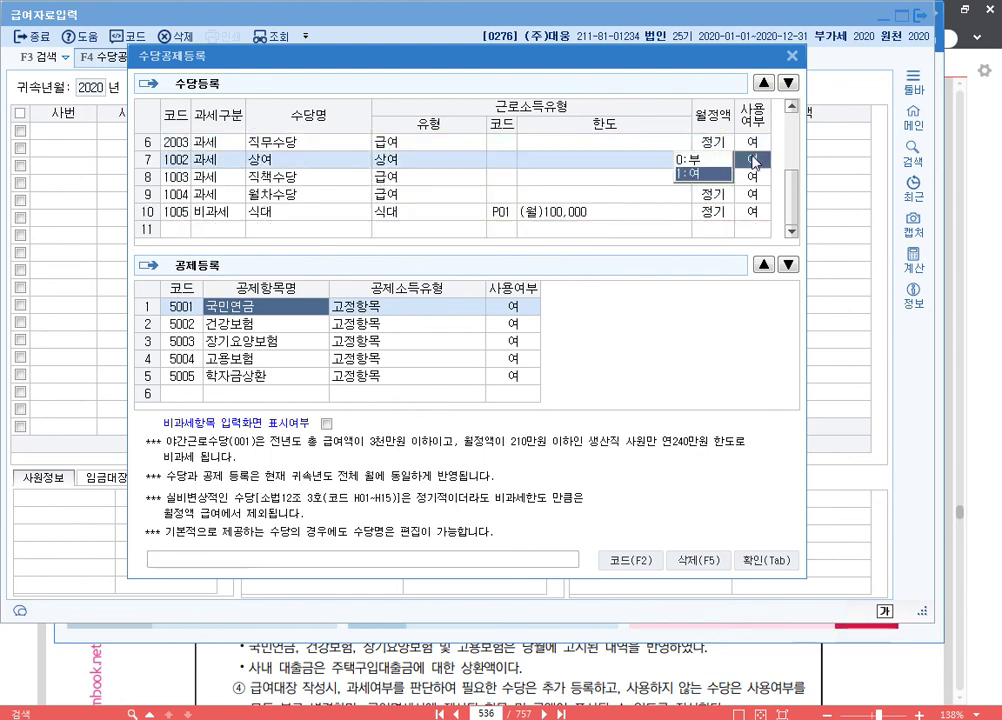
click(688, 160)
click(752, 176)
click(688, 194)
click(754, 195)
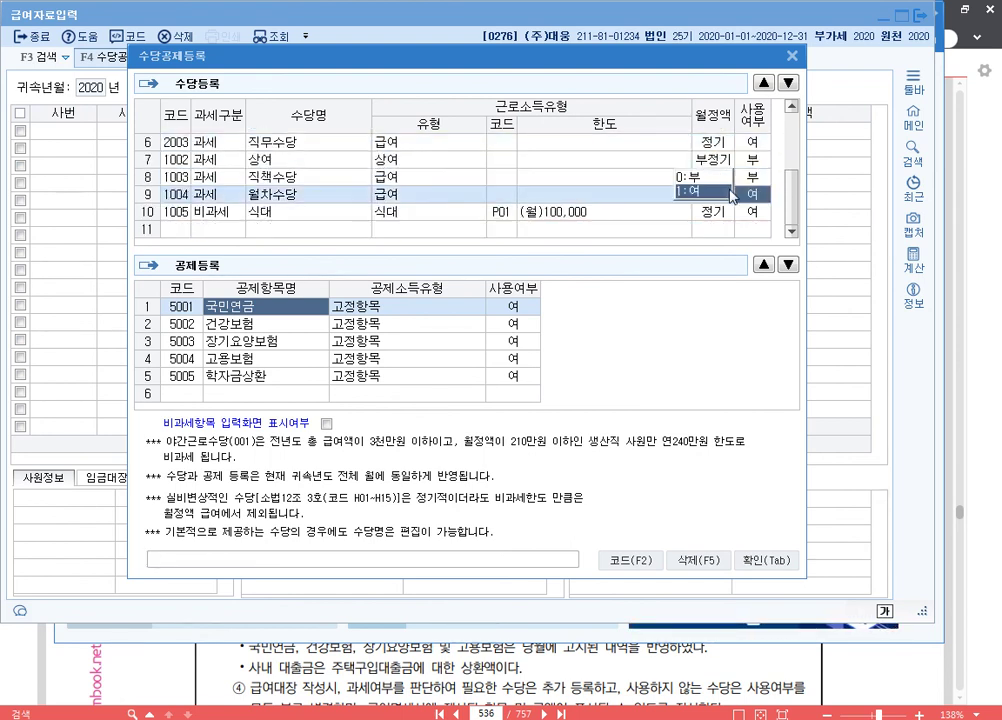
click(688, 176)
click(752, 212)
click(688, 194)
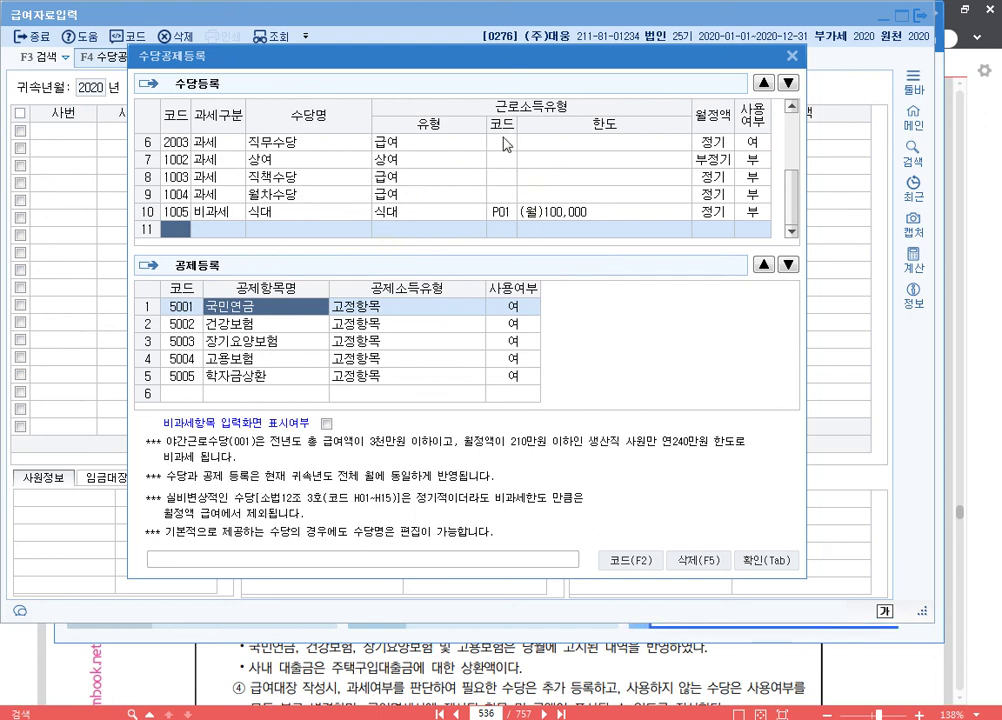
Set the 월정액 of 야간근로수당 to 정기 in 수당등록.
scroll(605, 194, up, 2)
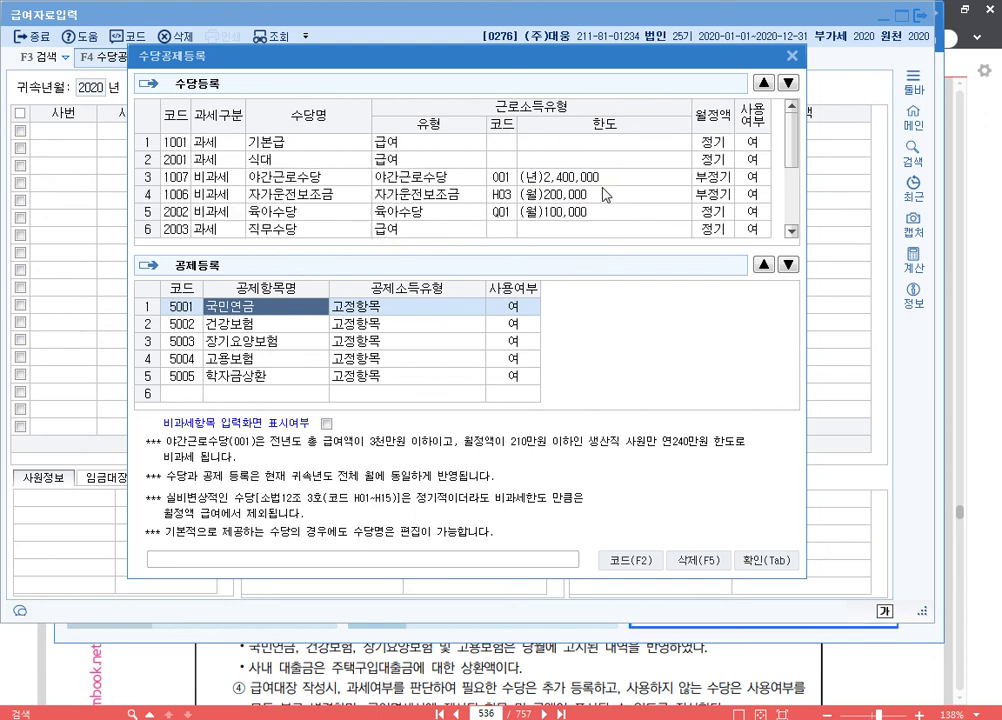
click(719, 178)
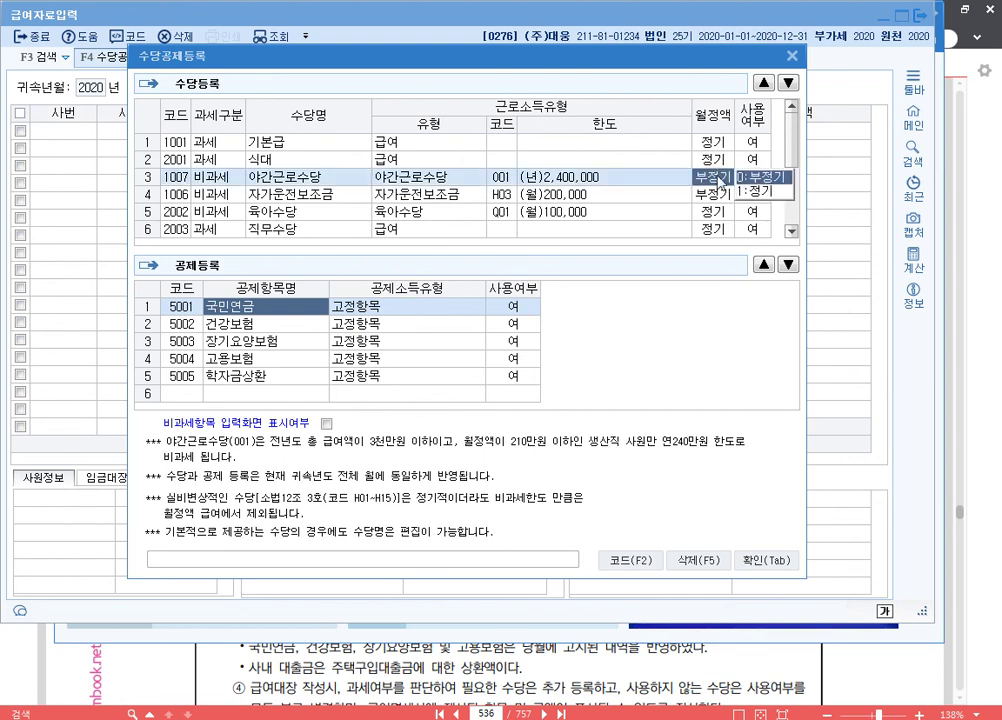
click(758, 191)
click(336, 177)
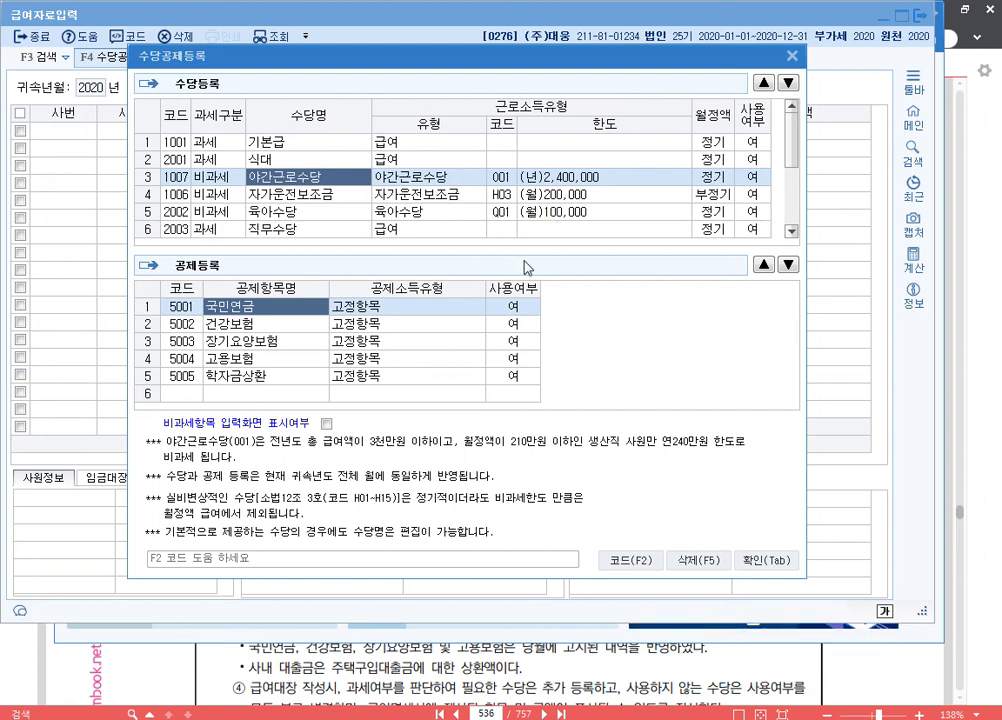
Enter 사내 대출금 as a new deduction item in the empty row of 공제등록.
click(323, 397)
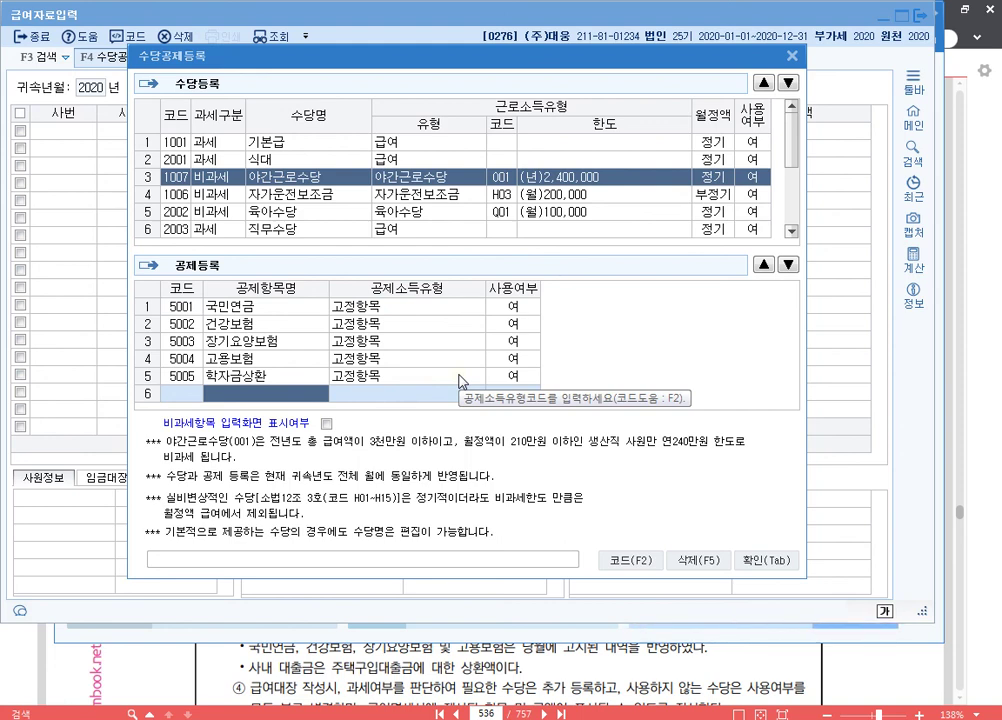
text(사내 대출금)
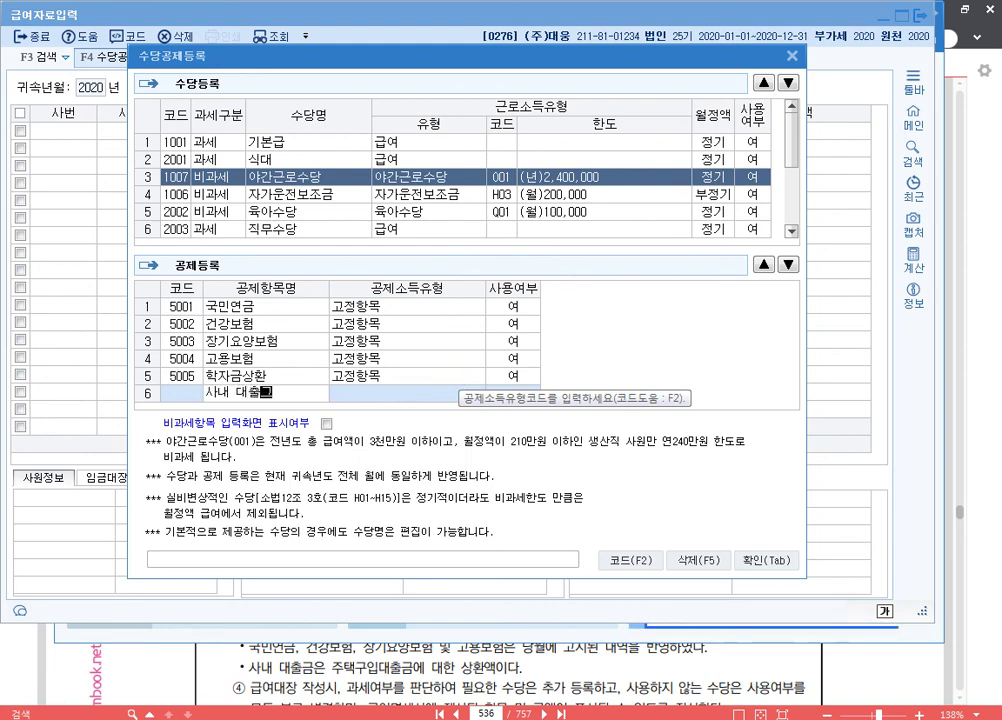
key(Return)
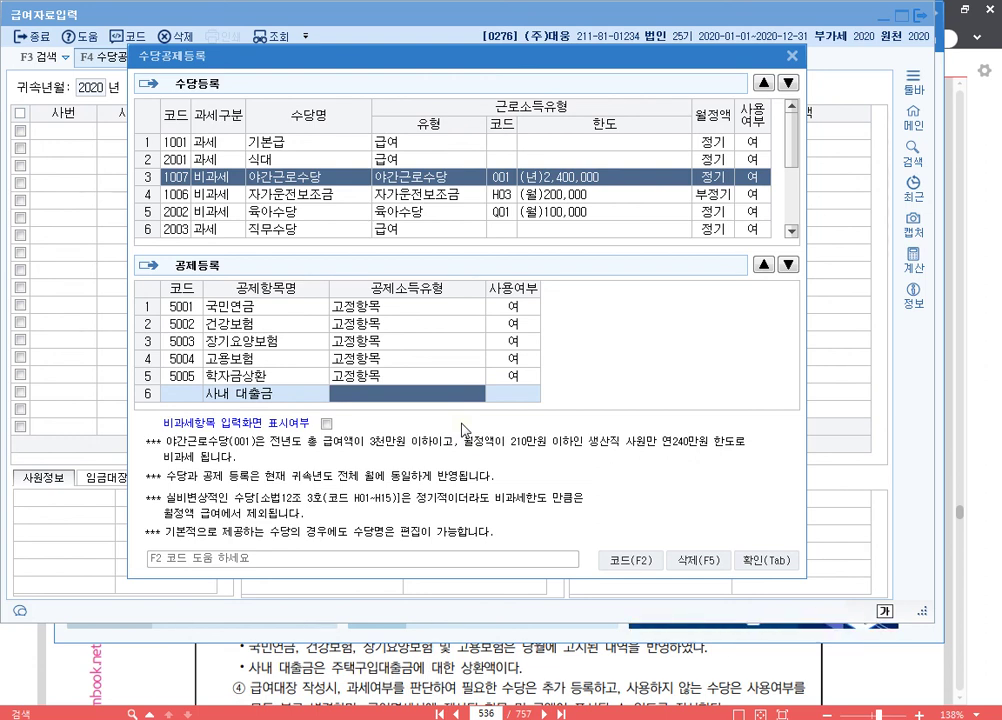
Look up and assign the 대출 income type to 사내 대출금, keep it in use, and confirm the 수당공제등록 settings.
key(F2)
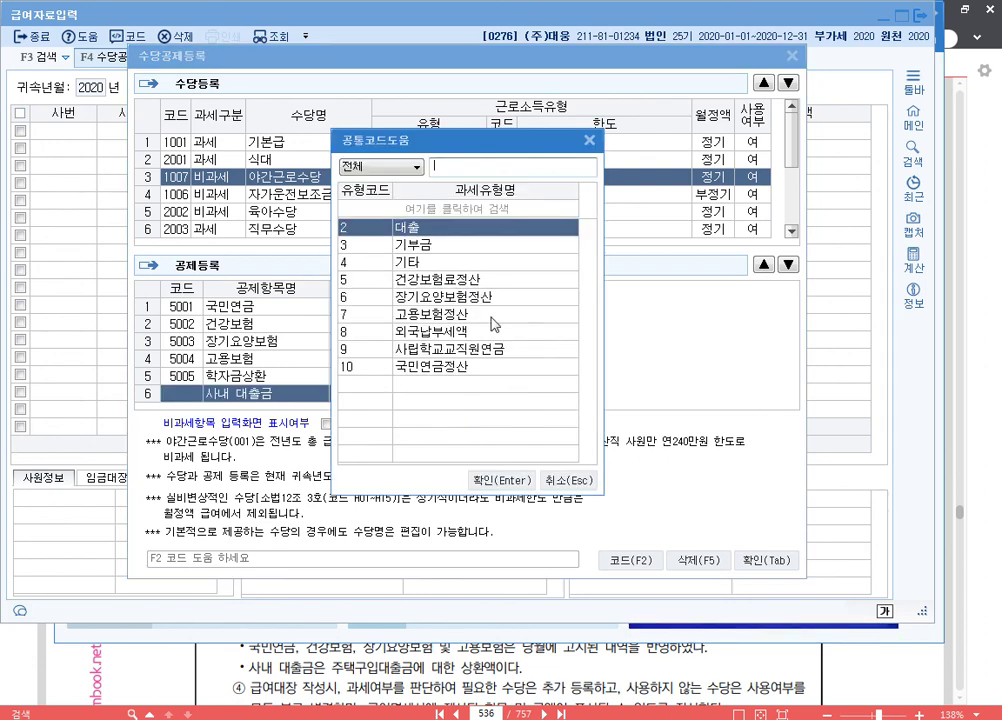
click(449, 244)
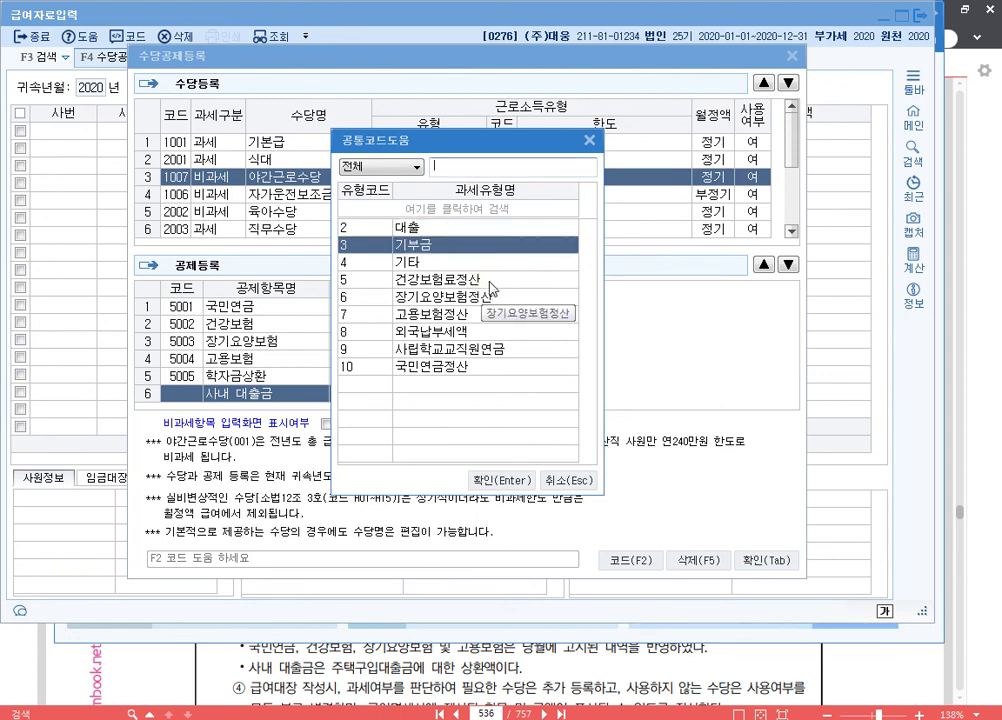
click(486, 280)
click(490, 297)
click(492, 317)
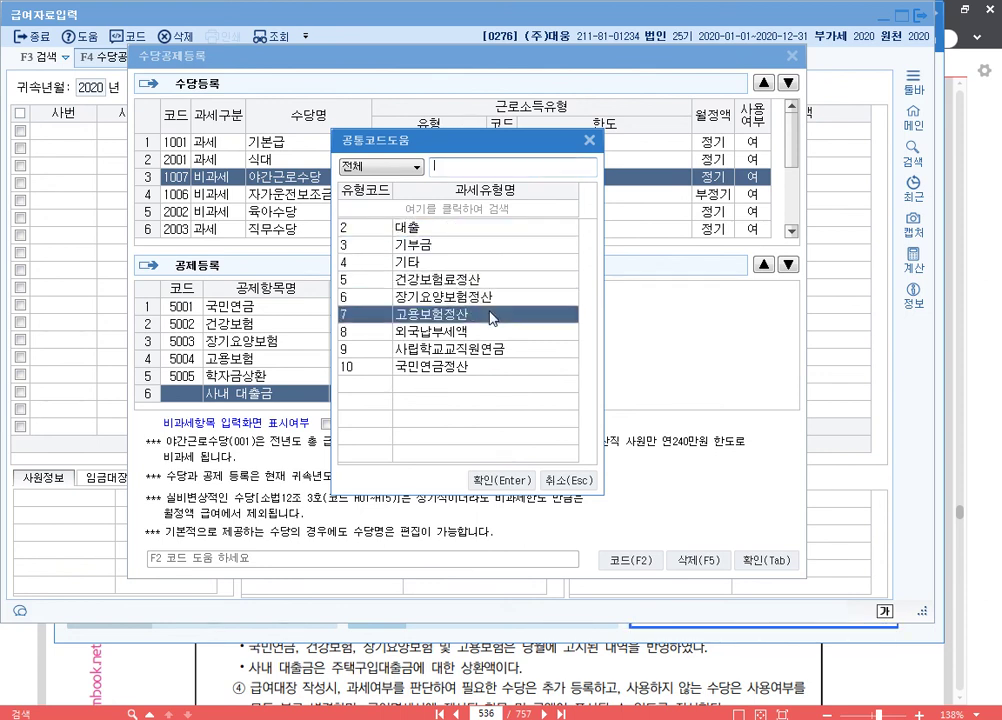
click(490, 227)
click(503, 479)
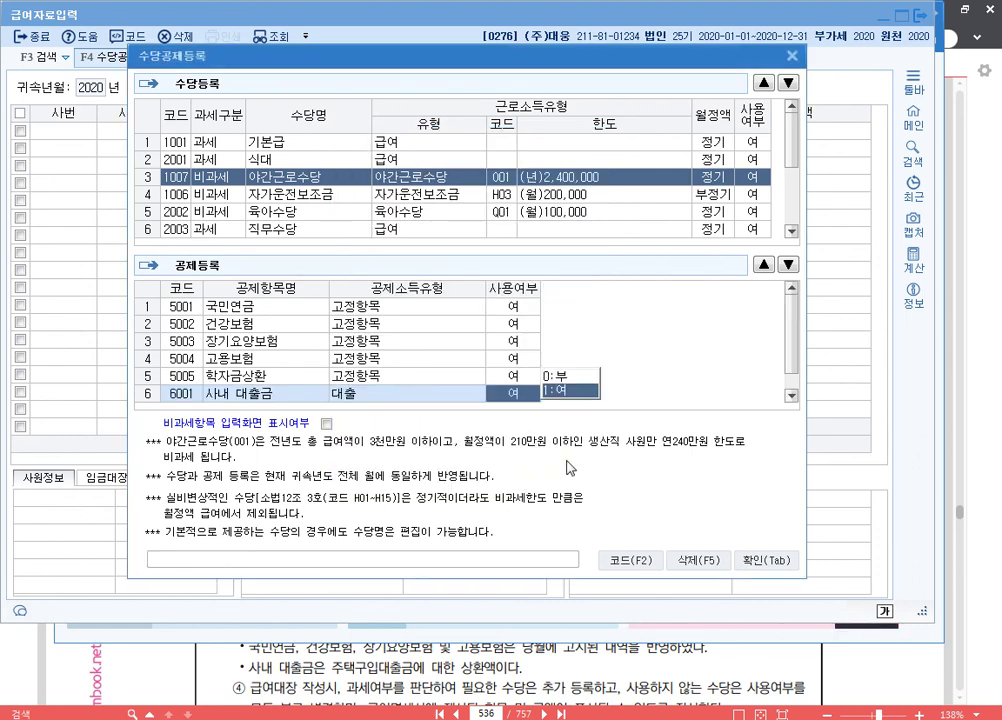
key(Return)
key(Up)
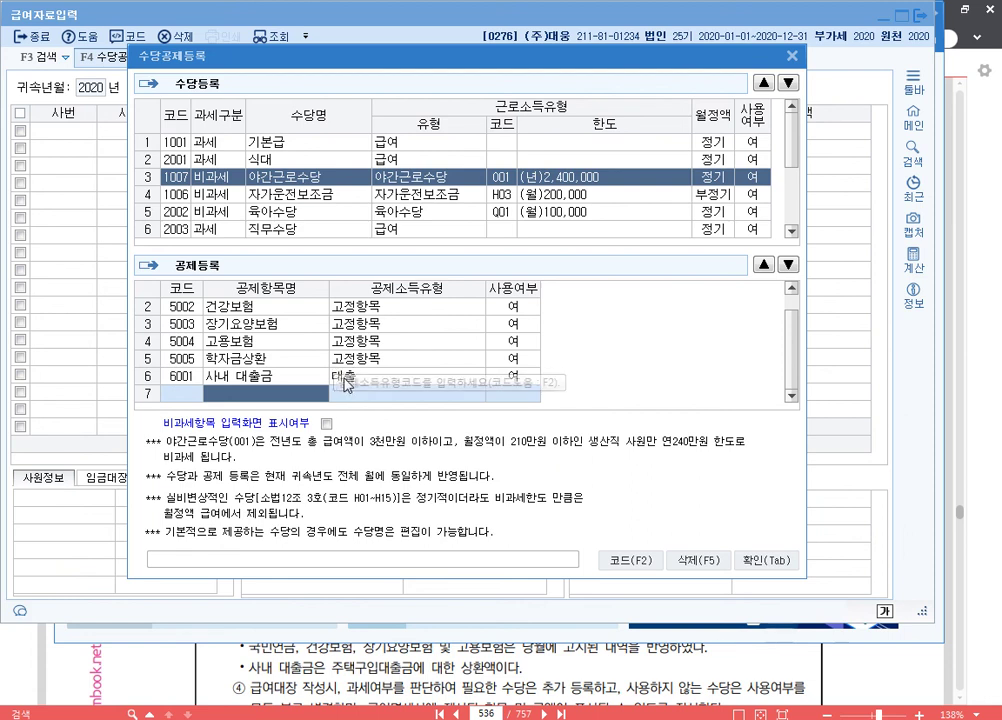
key(Return)
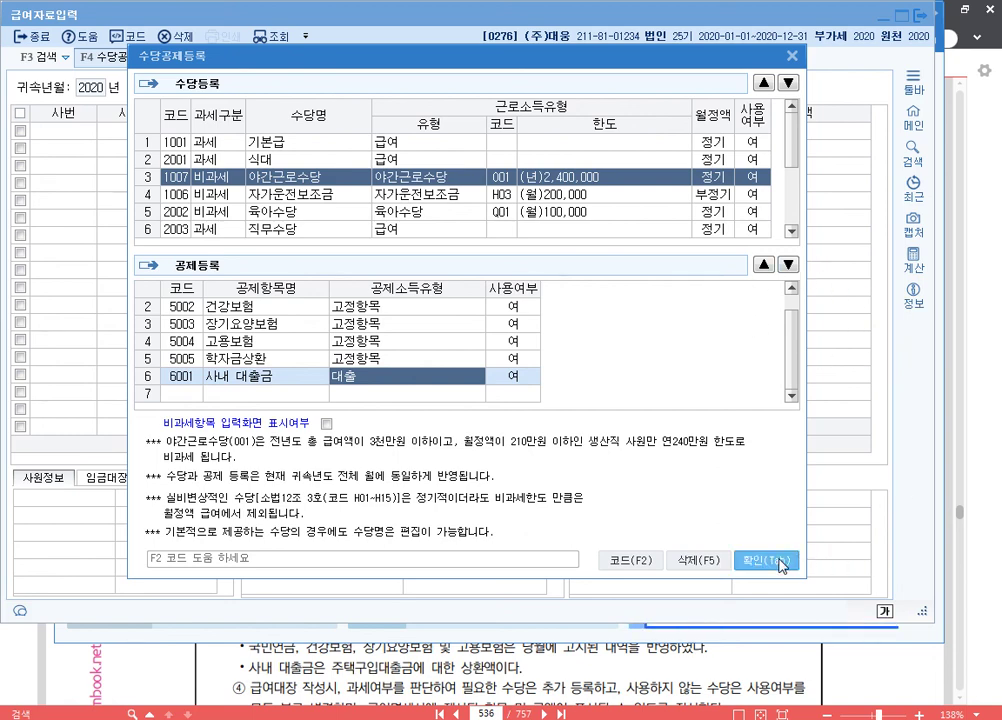
click(780, 562)
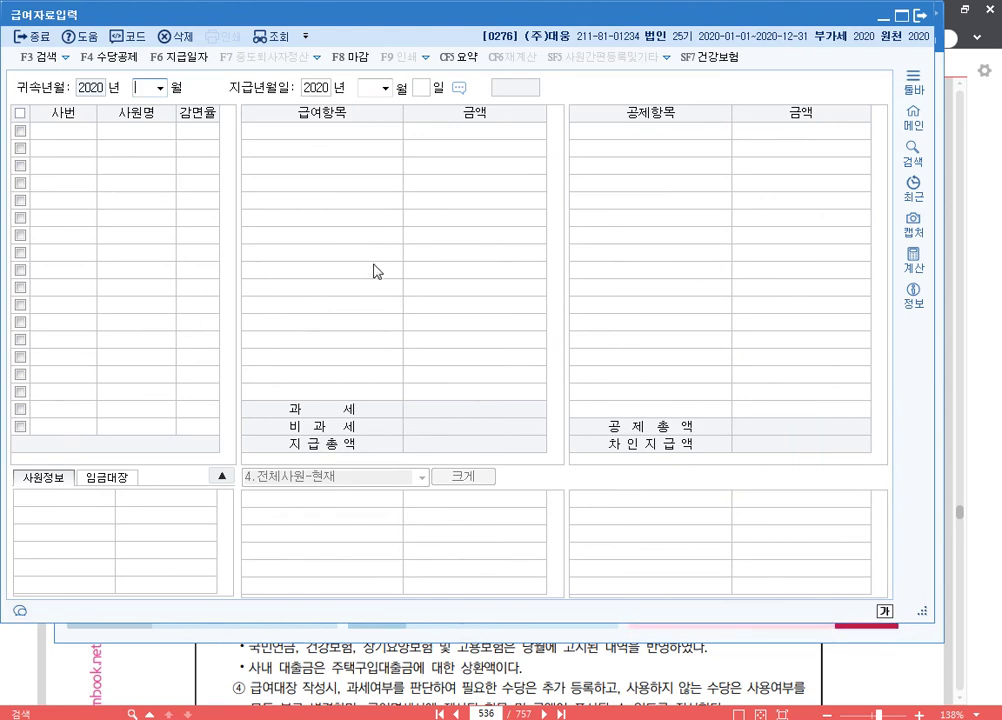
Load the payroll for 귀속년월 November 2020 with the payment date November 30, 2020.
text(11)
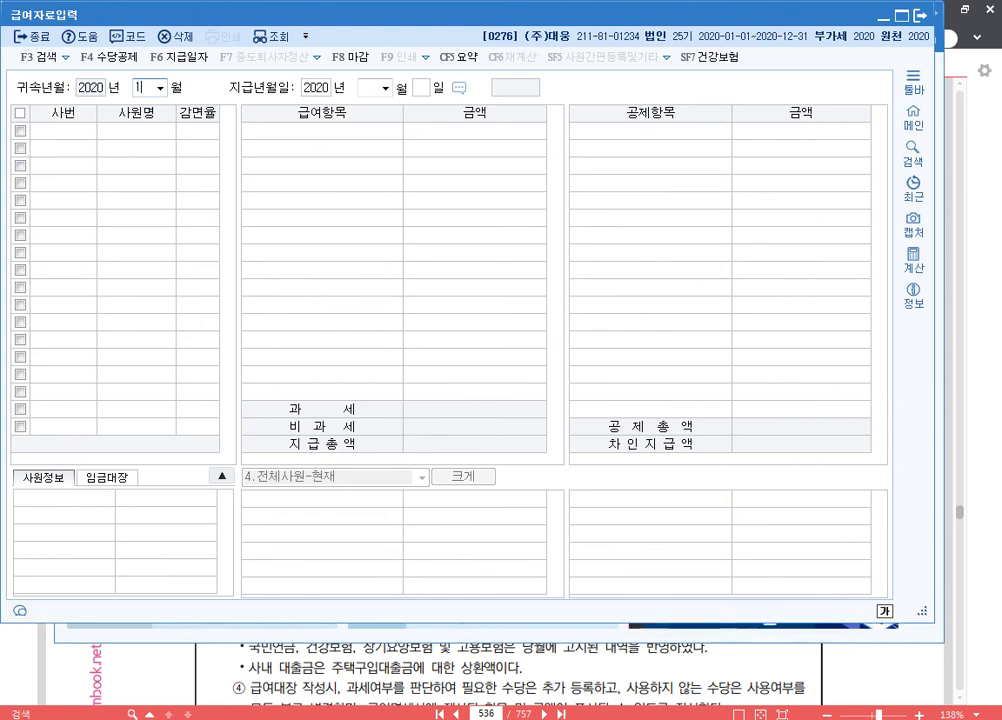
key(Return)
key(Return)
key(Return)
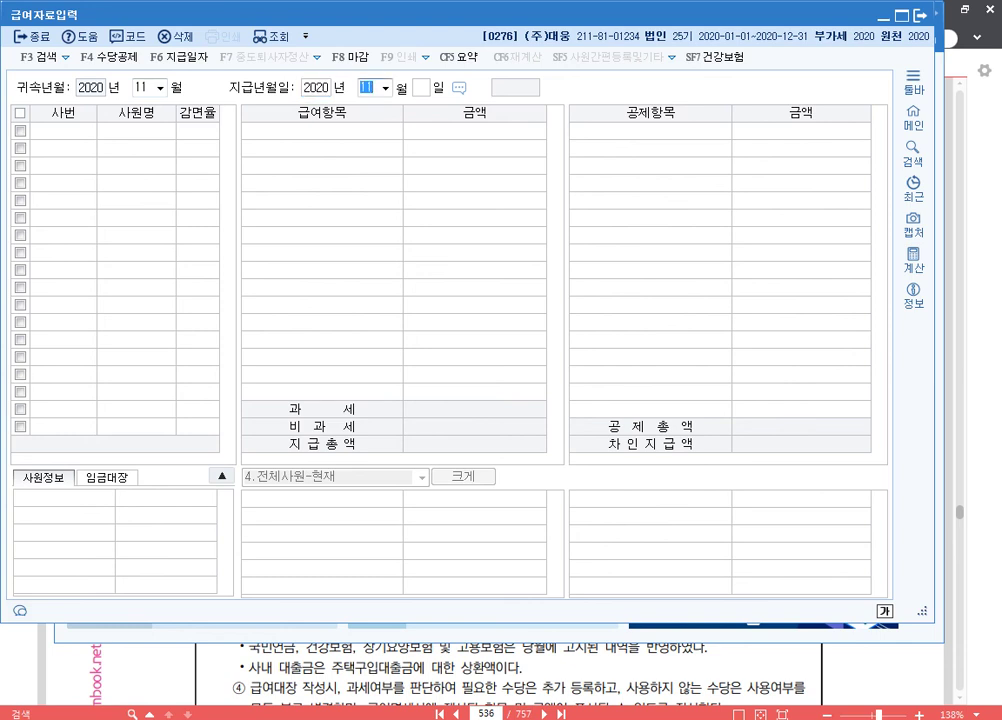
text(30)
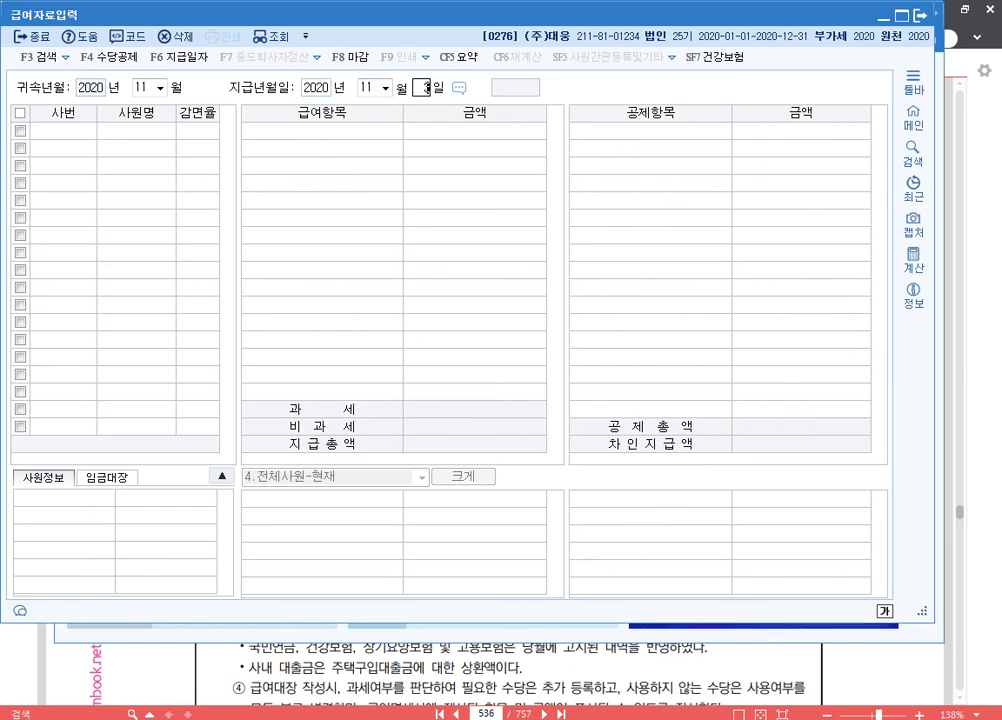
key(Return)
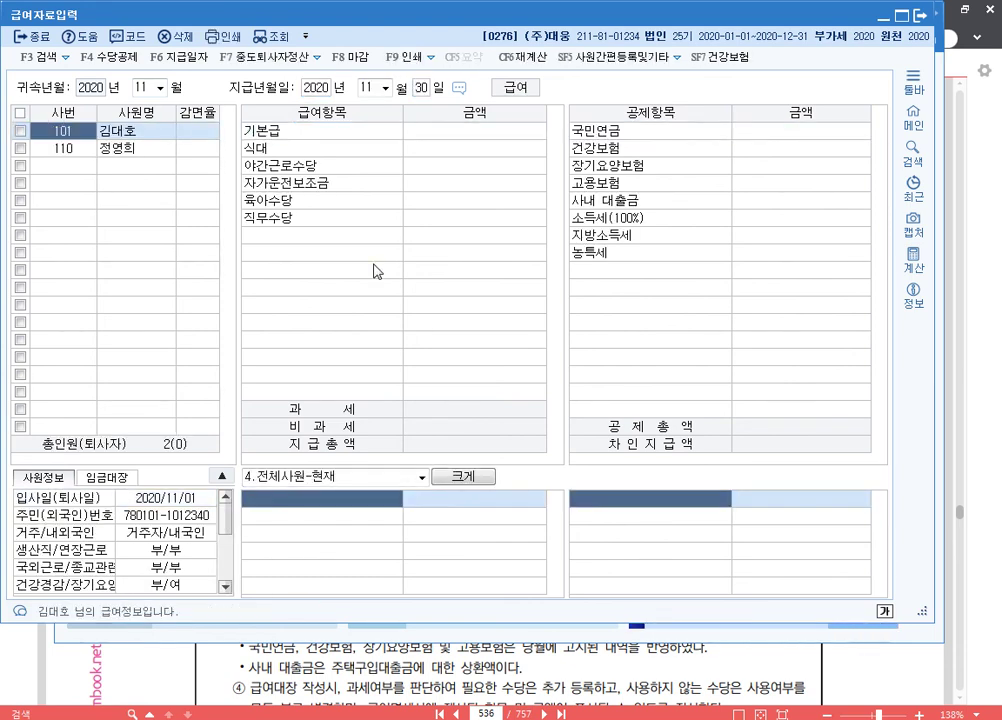
Enter the first employee's 기본급 3,000,000, 식대 100,000 and 야간근로수당 250,000.
key(Return)
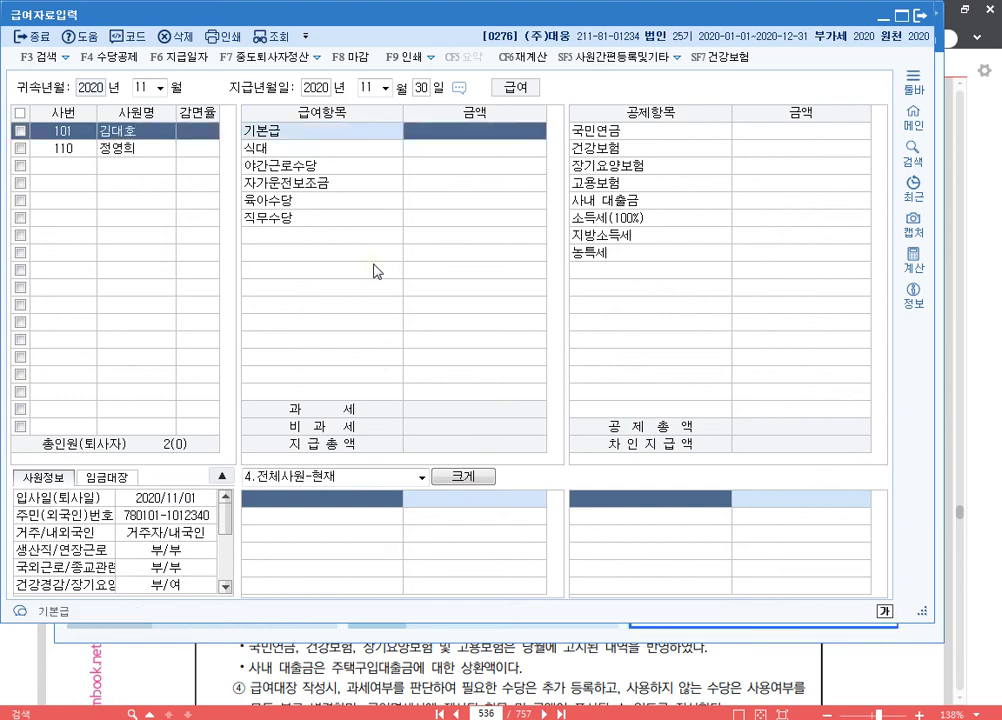
text(3000000)
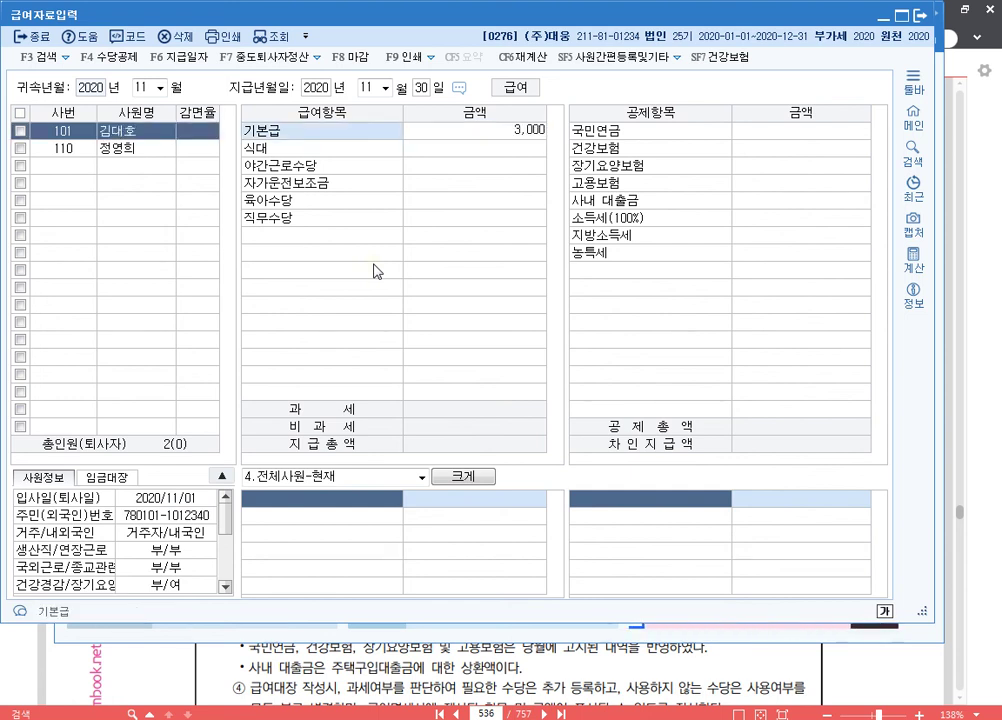
key(Return)
text(1000000)
key(Return)
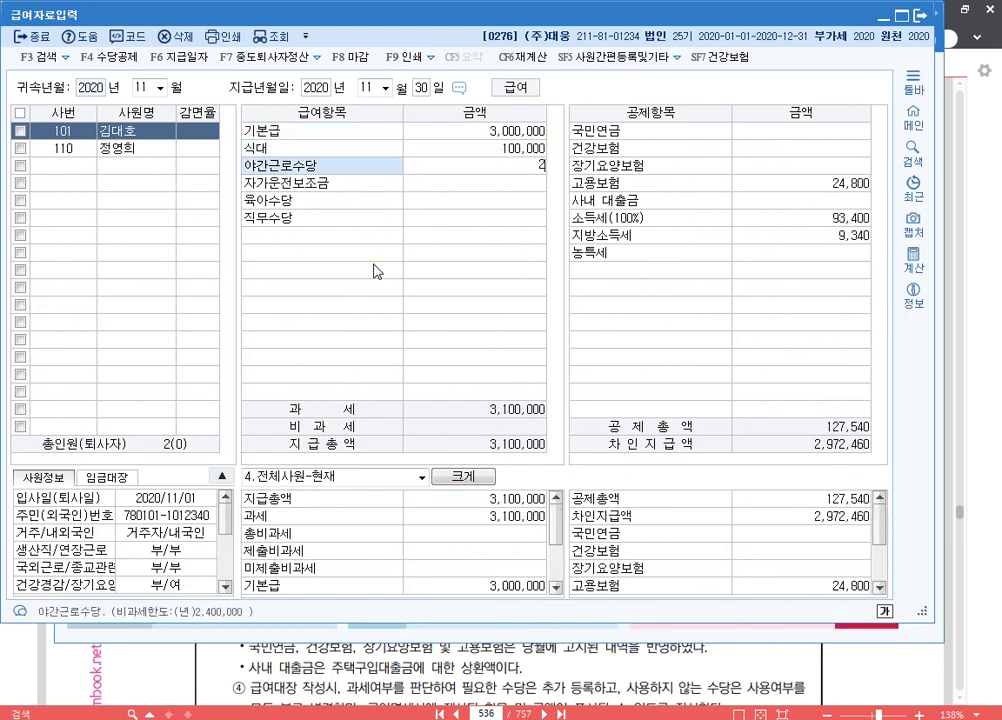
text(2500000)
key(Return)
Enter the first employee's 자가운전보조금 200,000, 육아수당 100,000 and 직무수당 200,000.
text(2000000)
key(Return)
text(1000000)
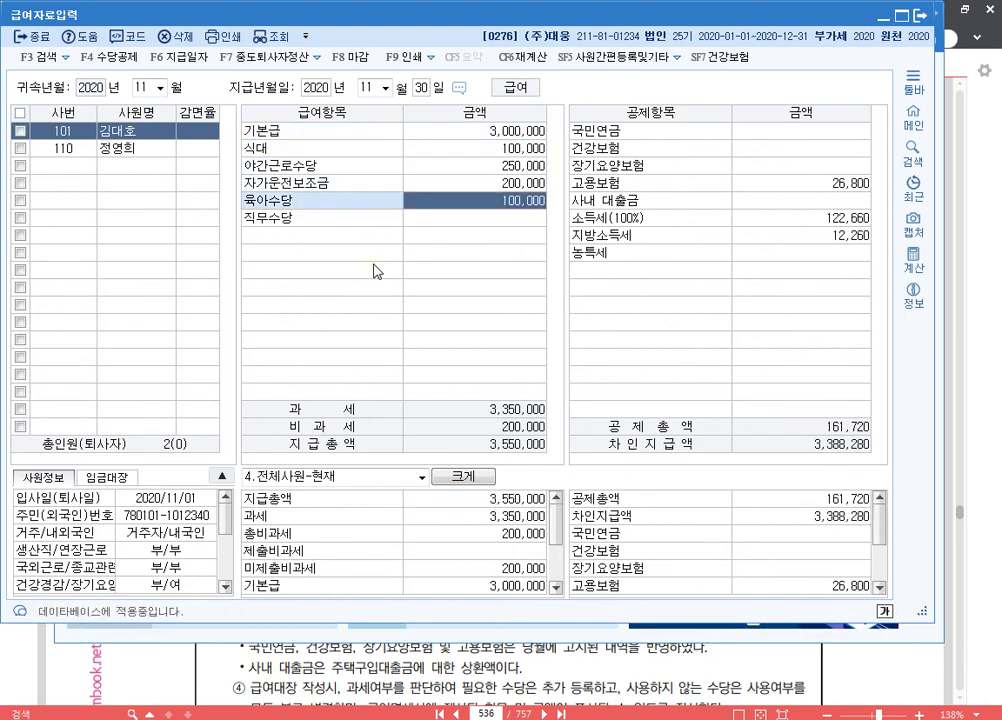
key(Return)
text(2000000)
key(Return)
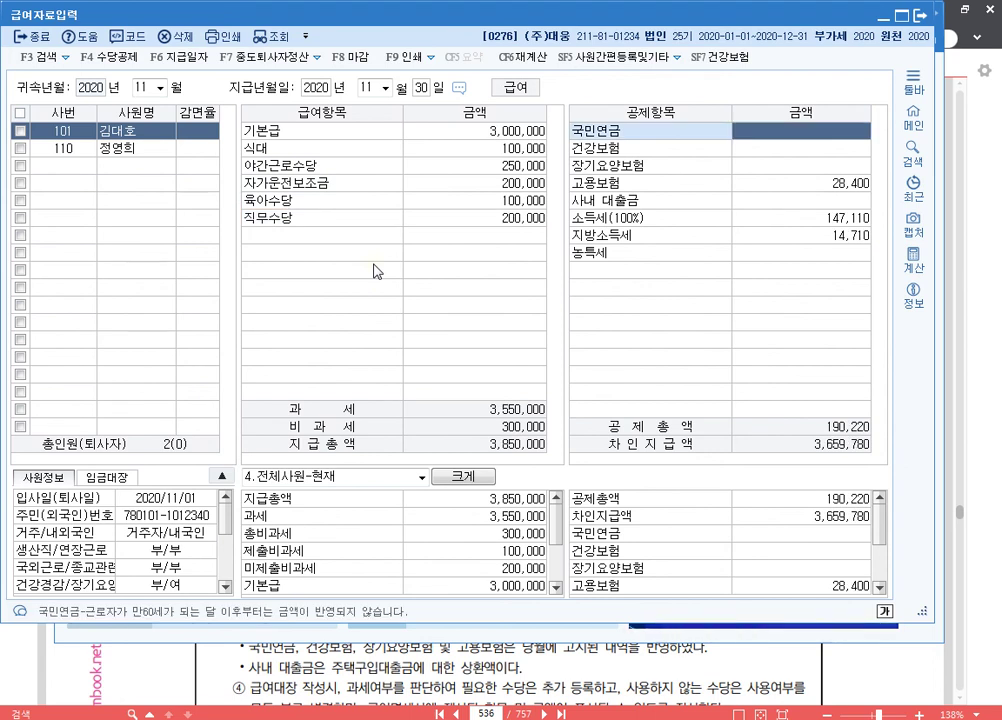
Enter the first employee's 국민연금 135,000 and 건강보험 91,800, accepting the calculated 장기요양보험.
text(135)
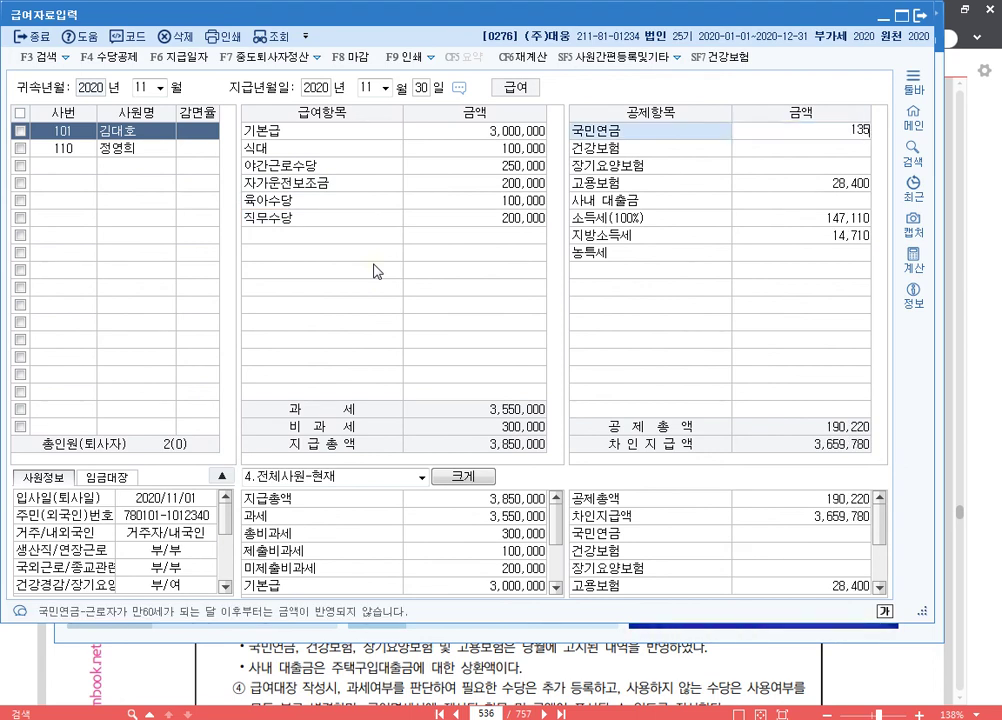
text(,000)
key(Return)
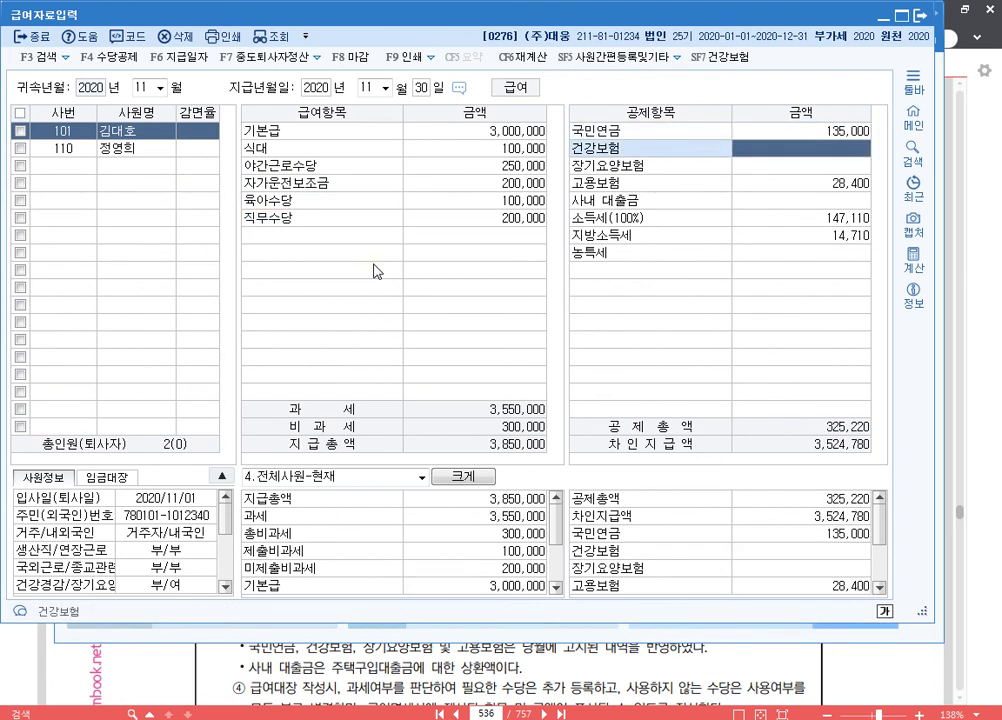
text(91800)
key(Return)
key(Return)
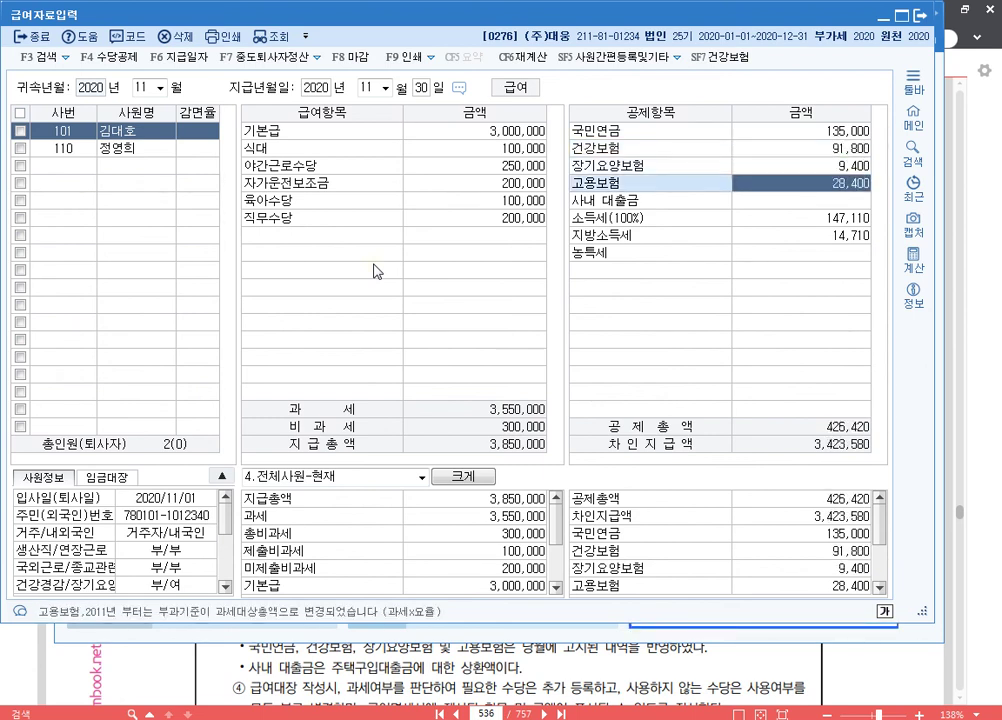
Enter 500,000 for the first employee's 사내 대출금 and accept the remaining deductions to complete the entry.
key(Return)
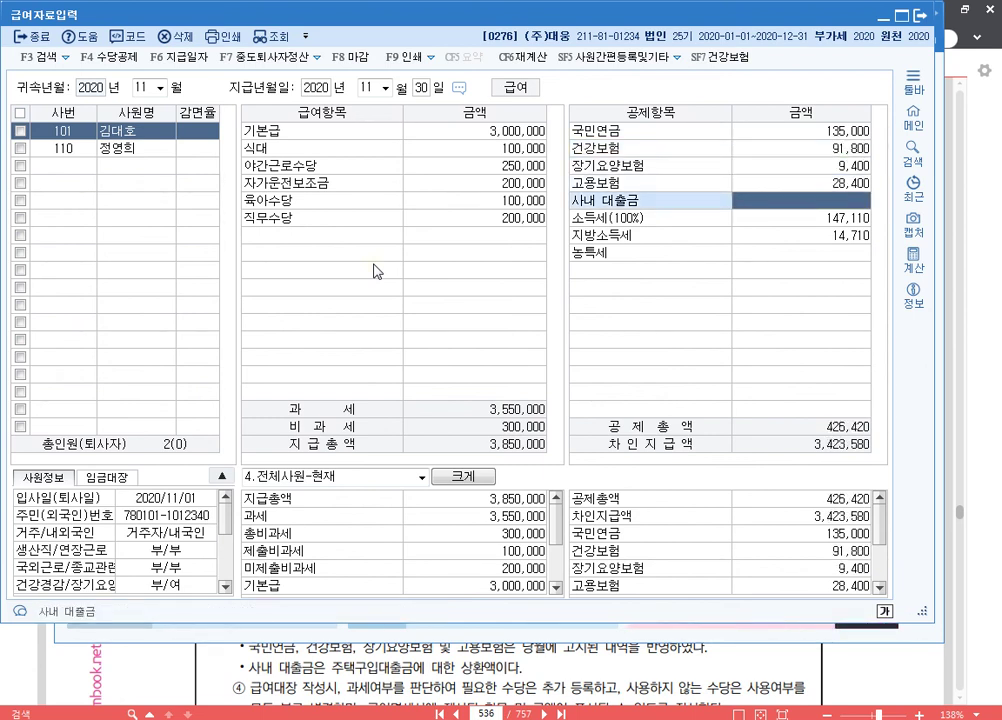
text(5000000)
key(Return)
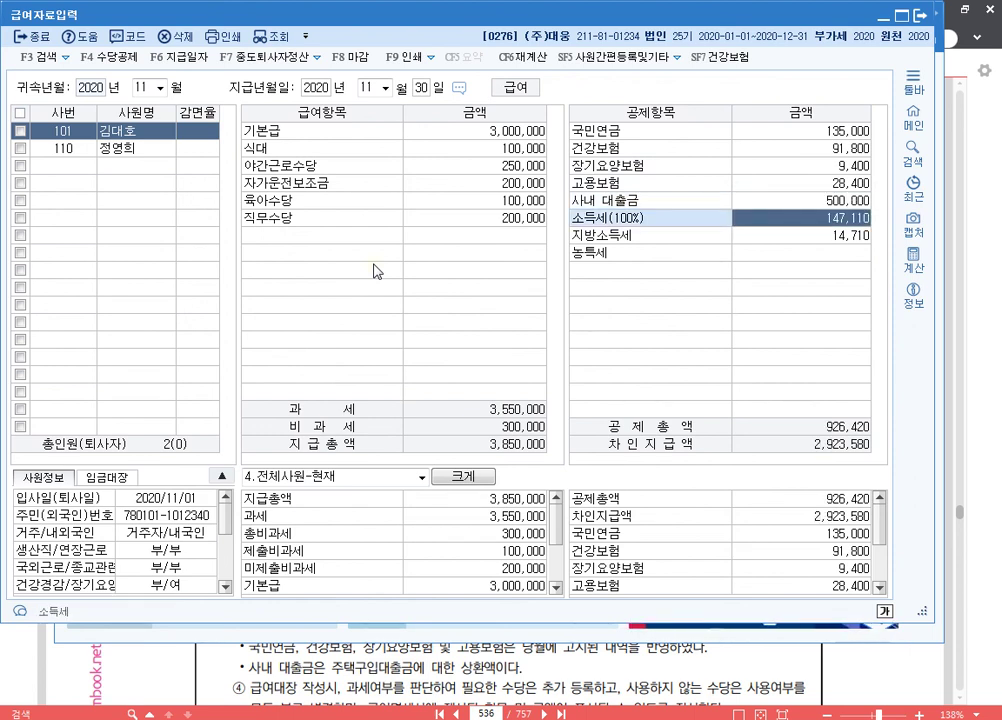
key(Return)
key(Return)
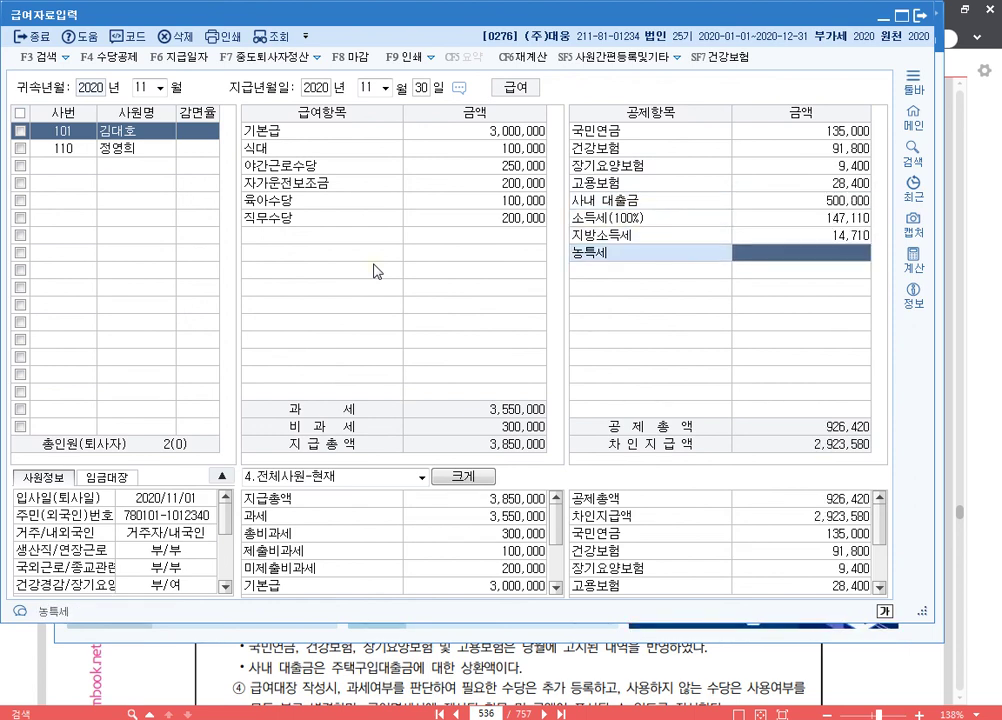
key(Return)
key(Up)
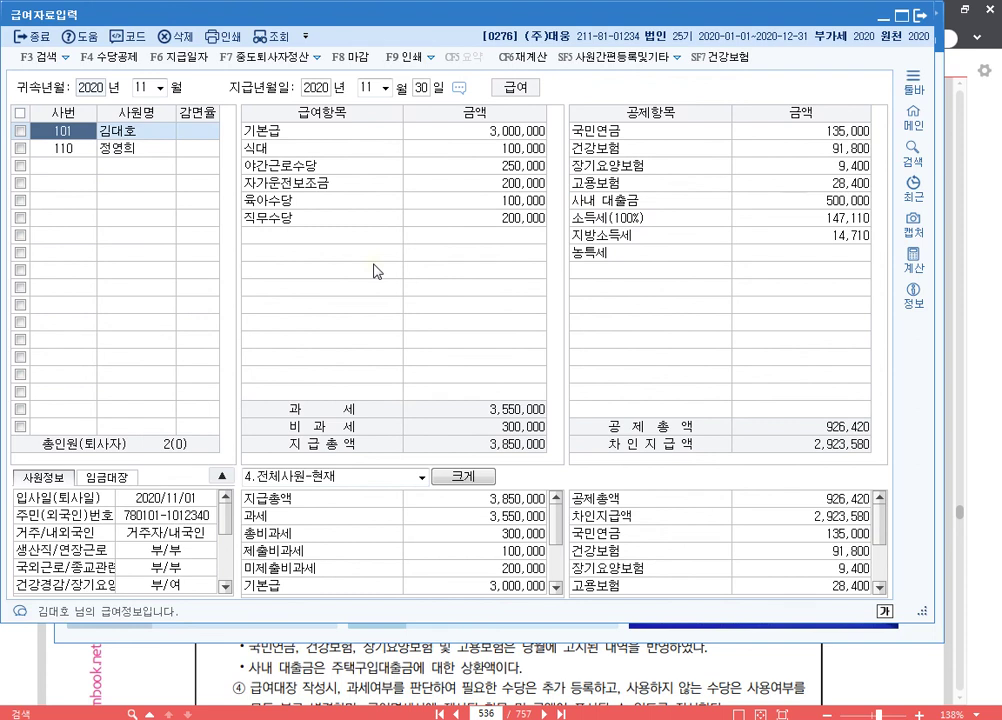